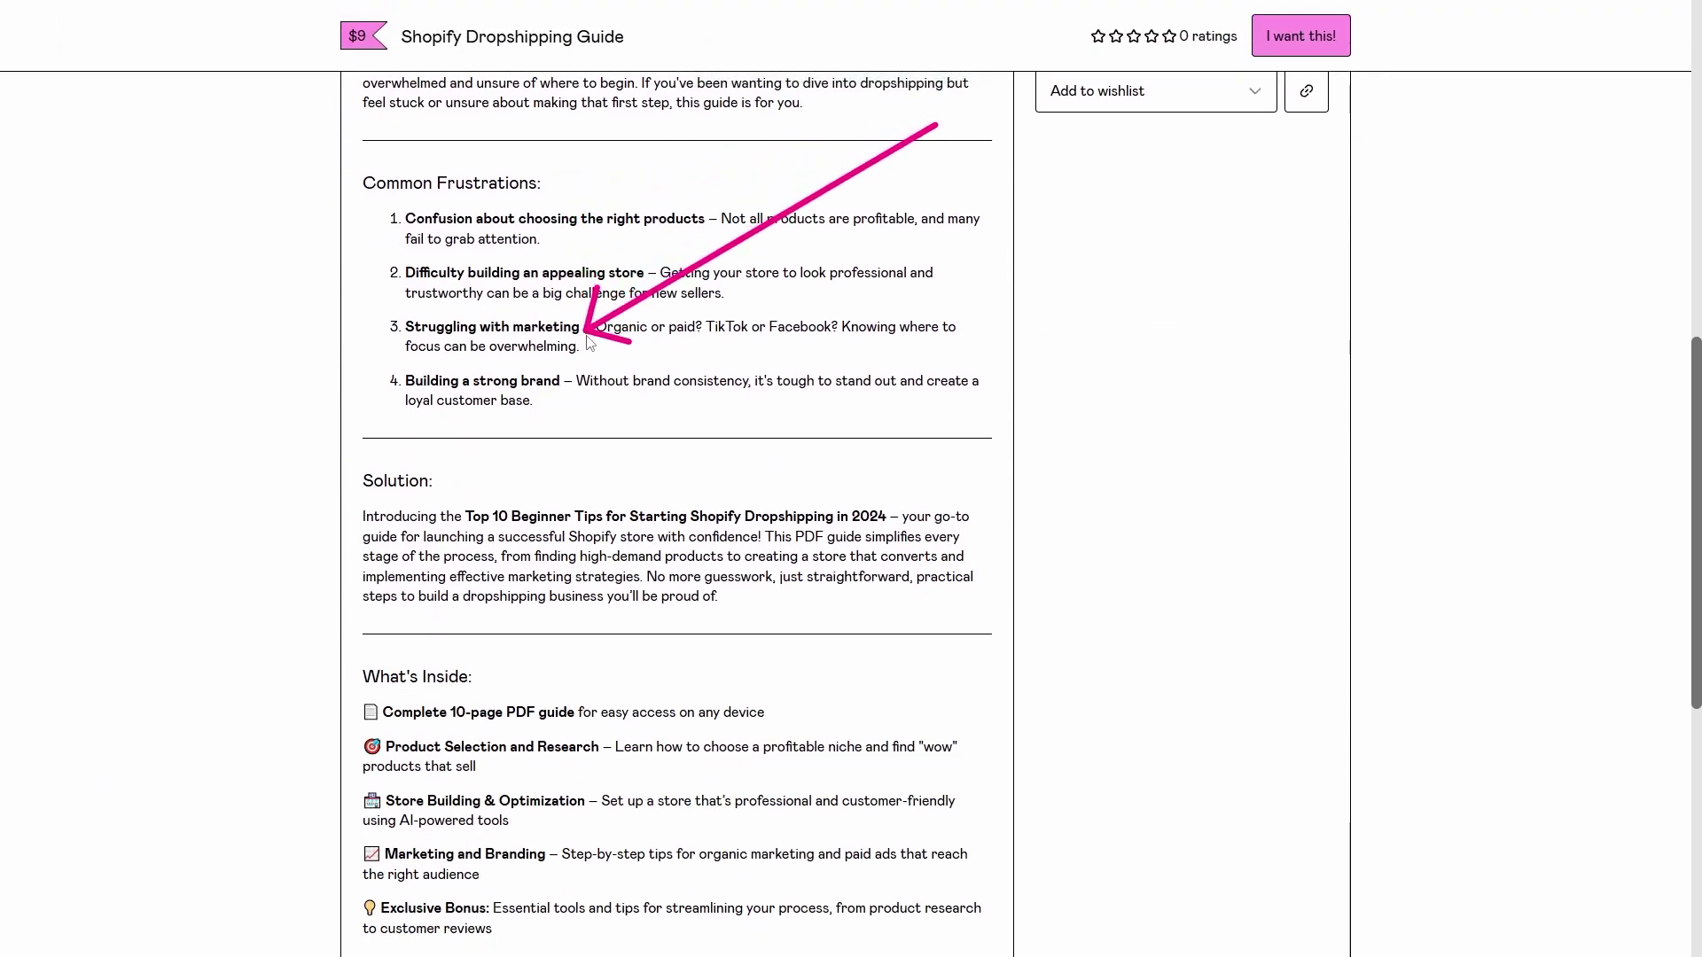
scroll(510, 625, "down", 7)
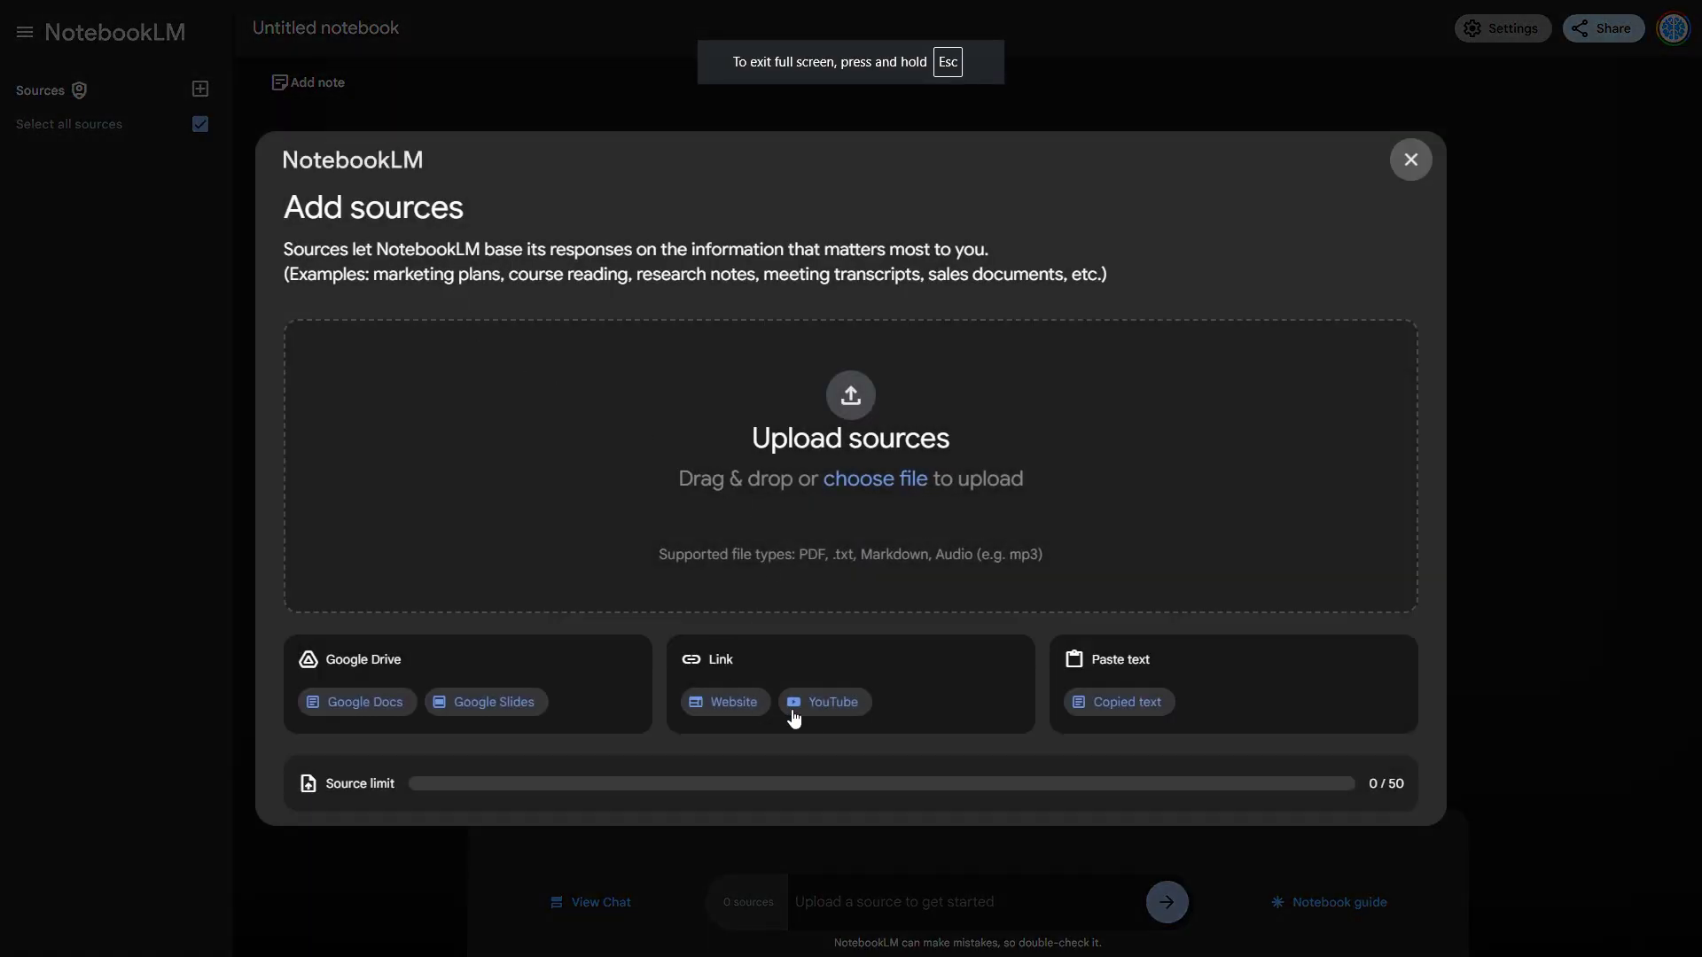
Add the YouTube video with ID L0GVOWcsecI to the notebook as a source by its URL.
left_click(794, 709)
left_click(508, 369)
type("https://www.youtube.com/watch?v=L0GVOWcsecI&pp=ygUiaG93IHRvIGRyb3BzaGlwIGZvciBiZWdpbm5lcnMgMjAyNA%3D%3D")
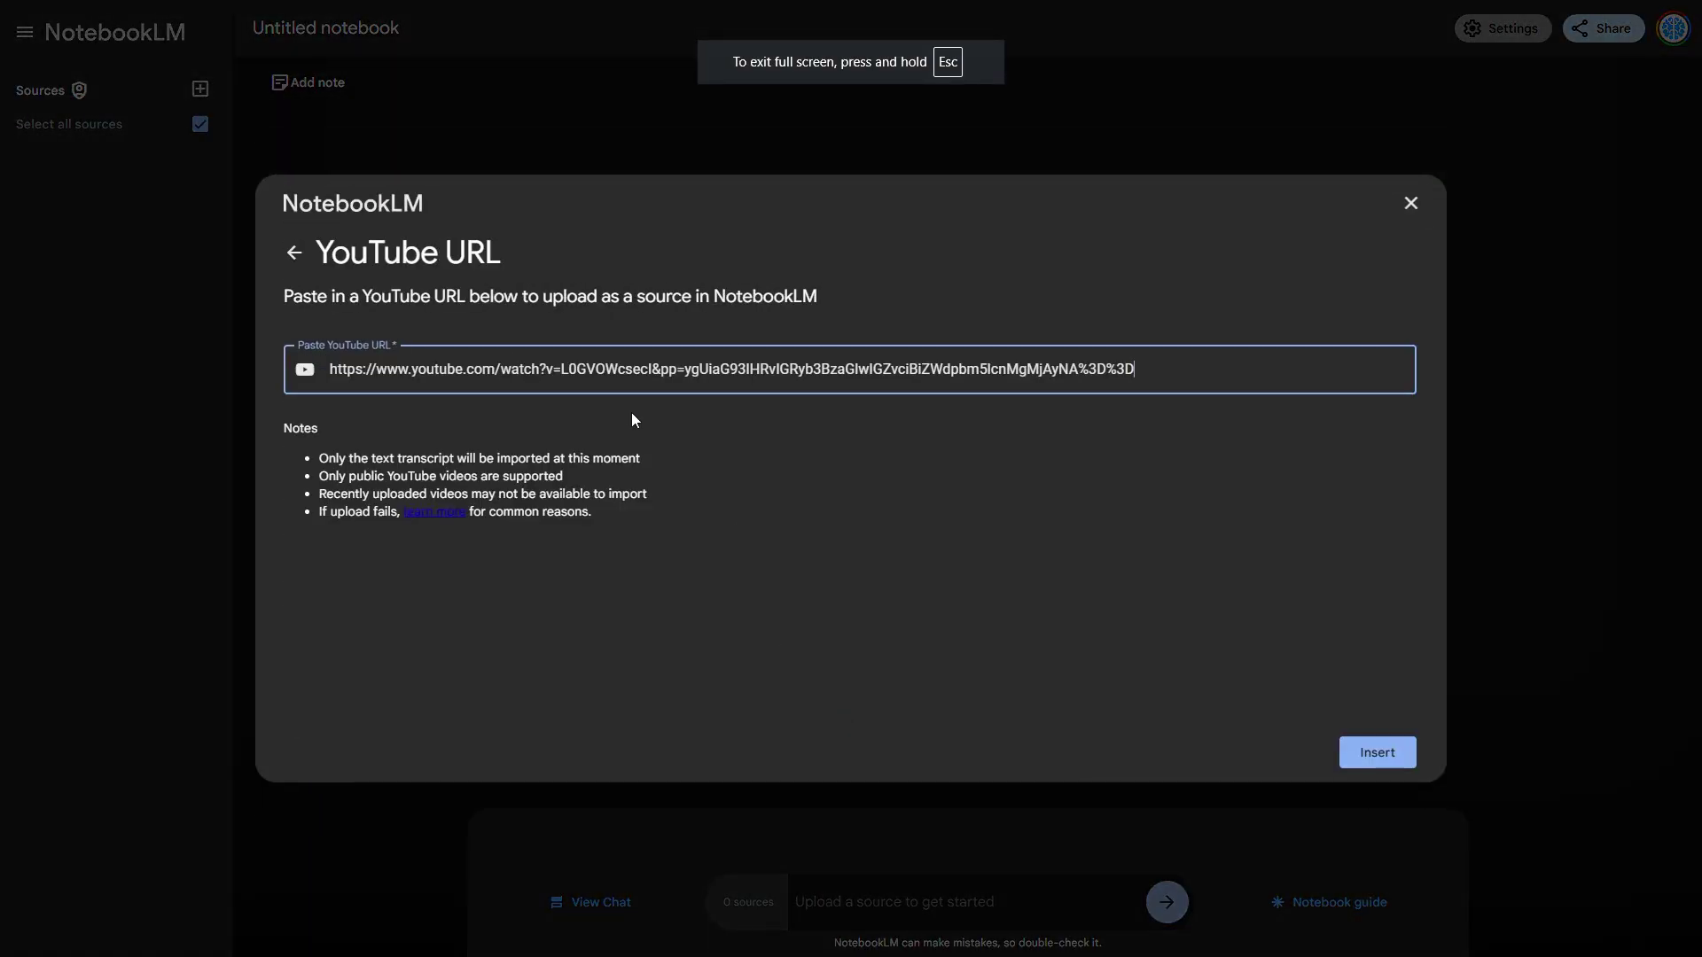
left_click(1363, 751)
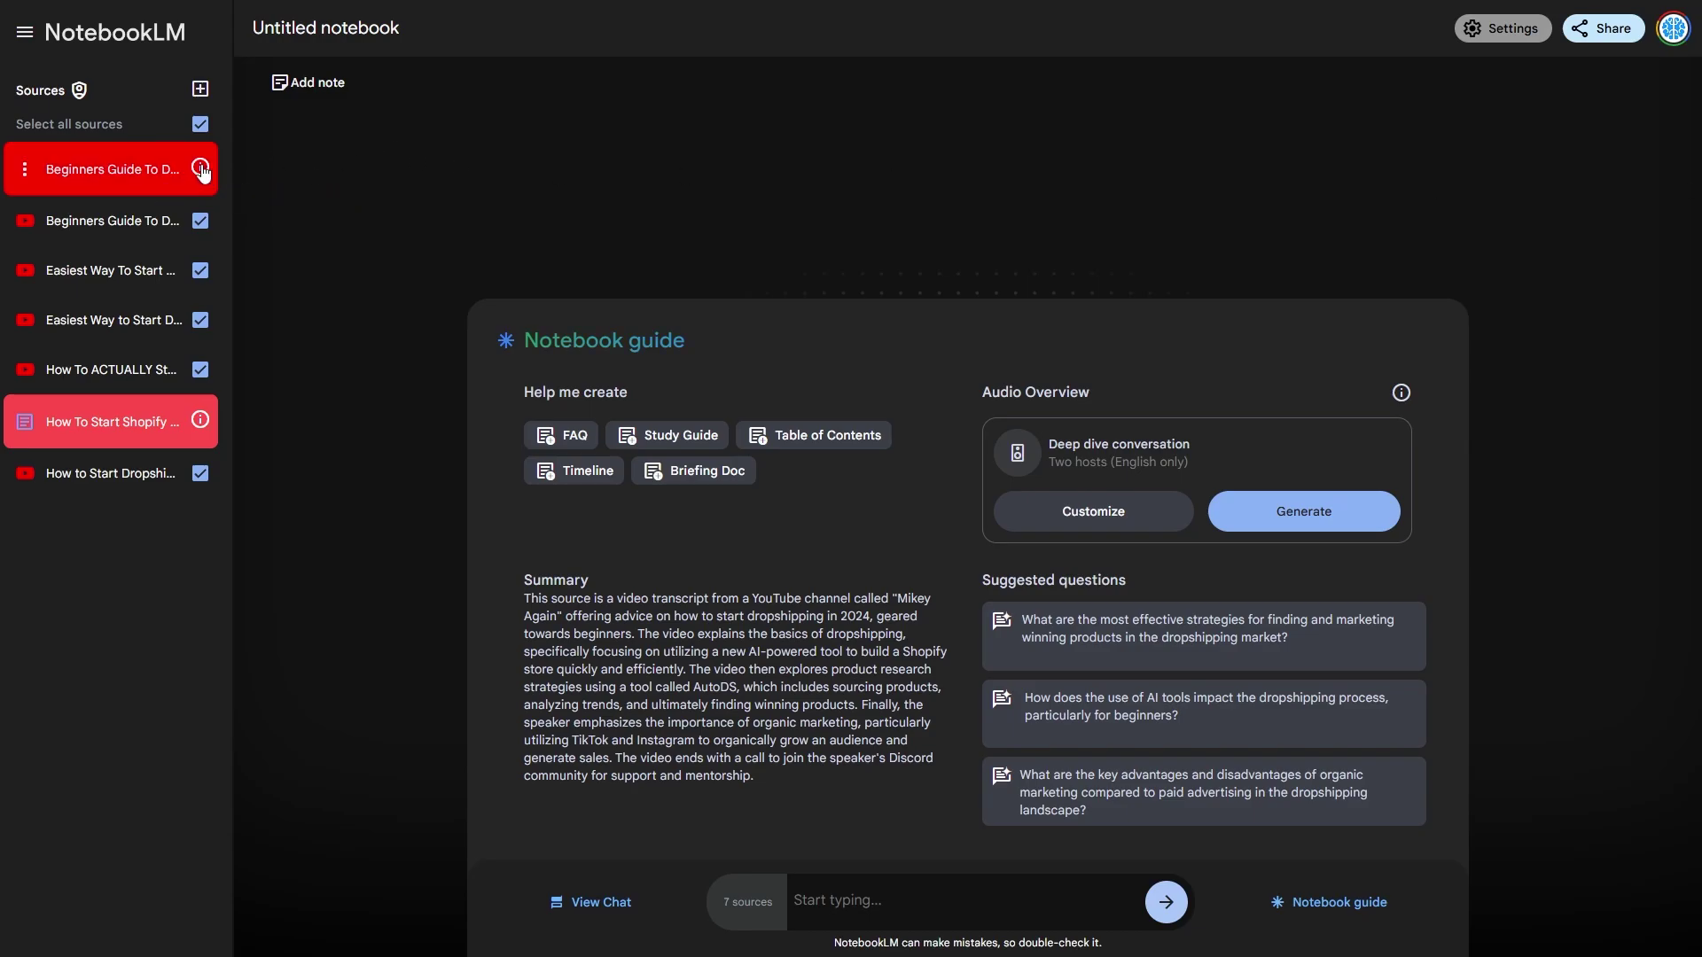
Remove the two red-marked sources, "Beginners Guide To Dropshipping (EASY START)" and "How To Start Shopify ...", from the notebook.
left_click(25, 169)
left_click(64, 222)
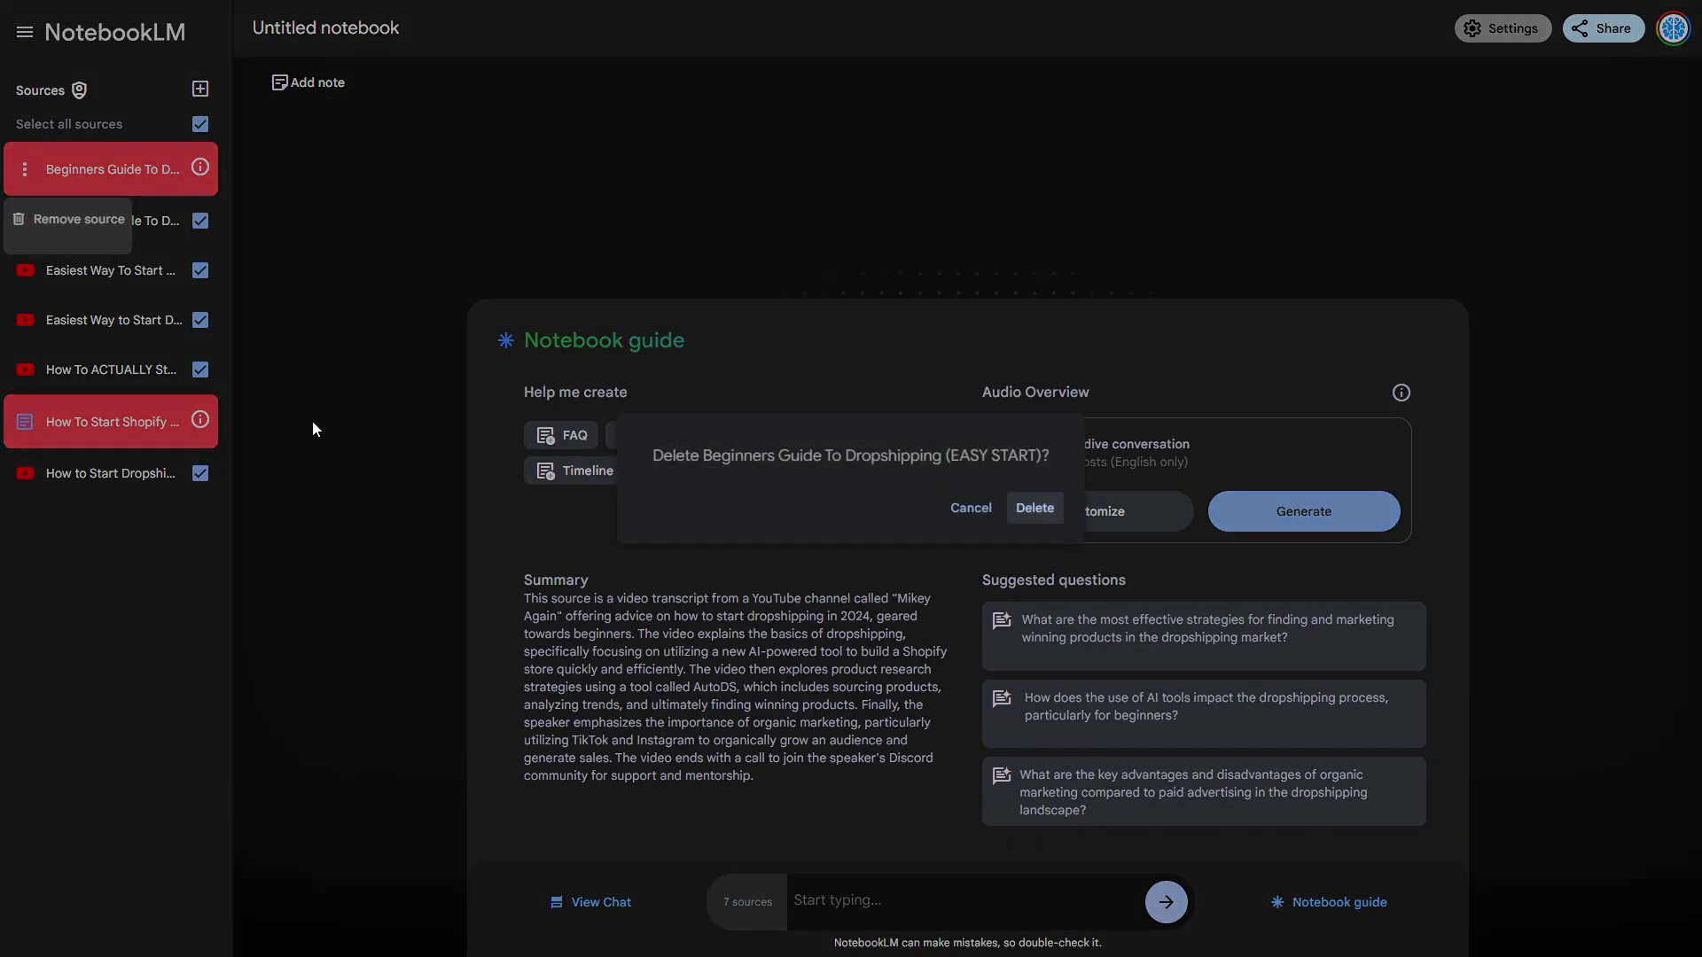
left_click(1035, 509)
left_click(25, 368)
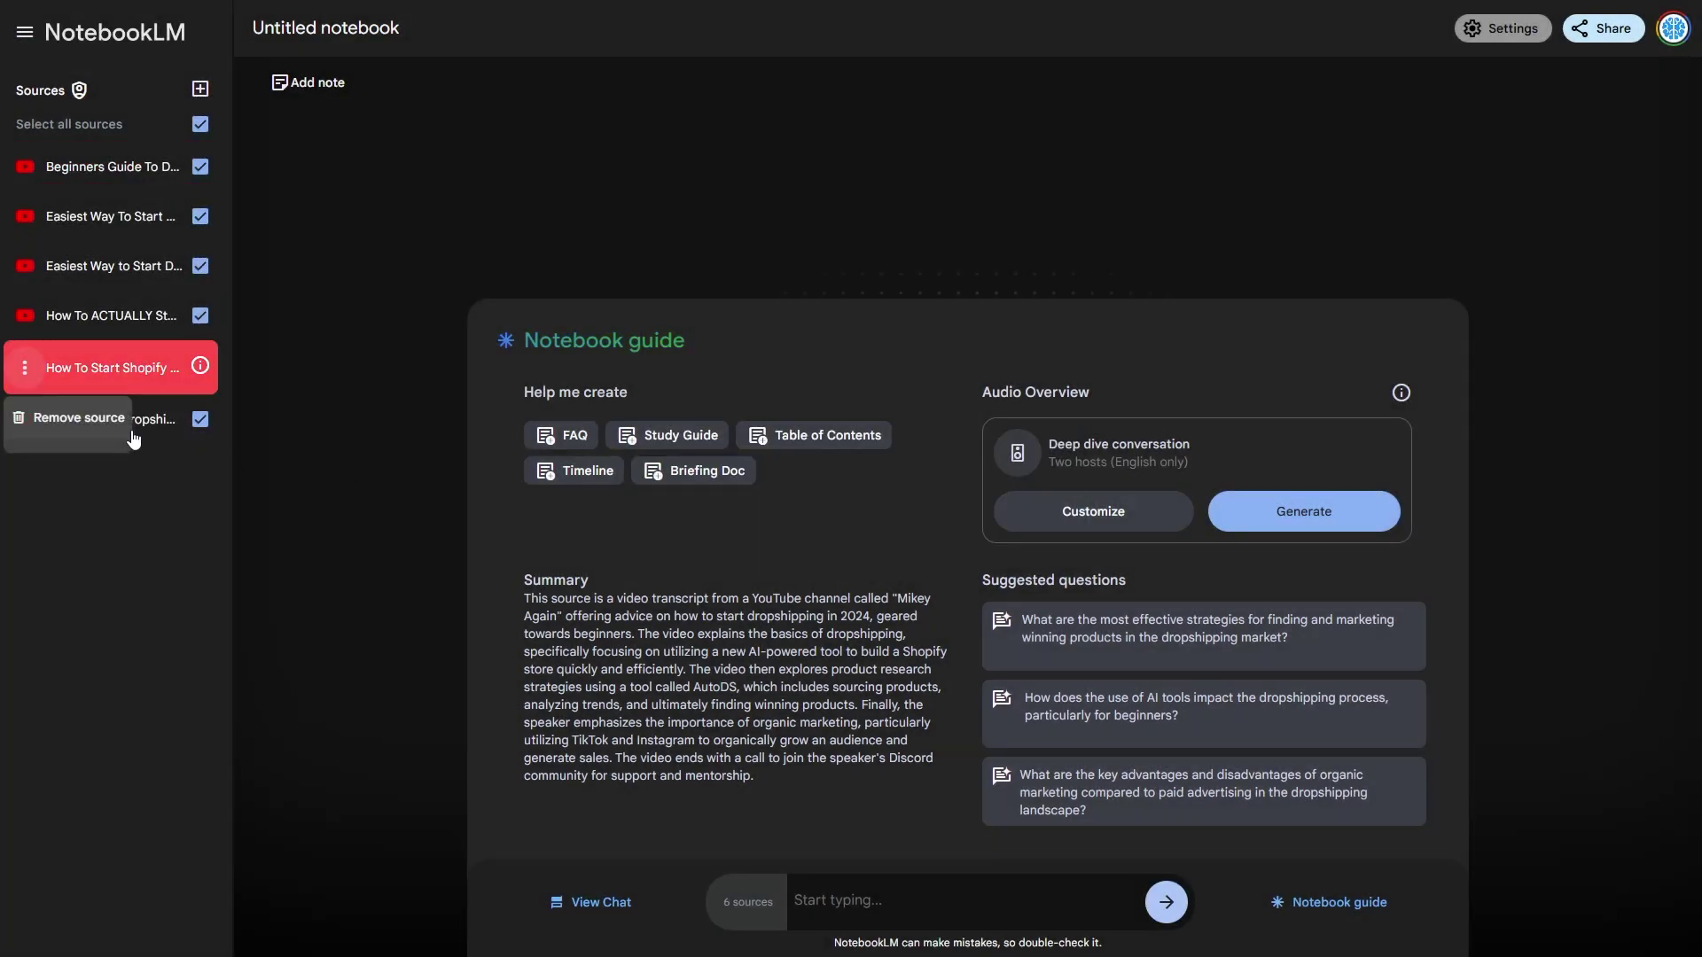
left_click(64, 417)
left_click(1098, 507)
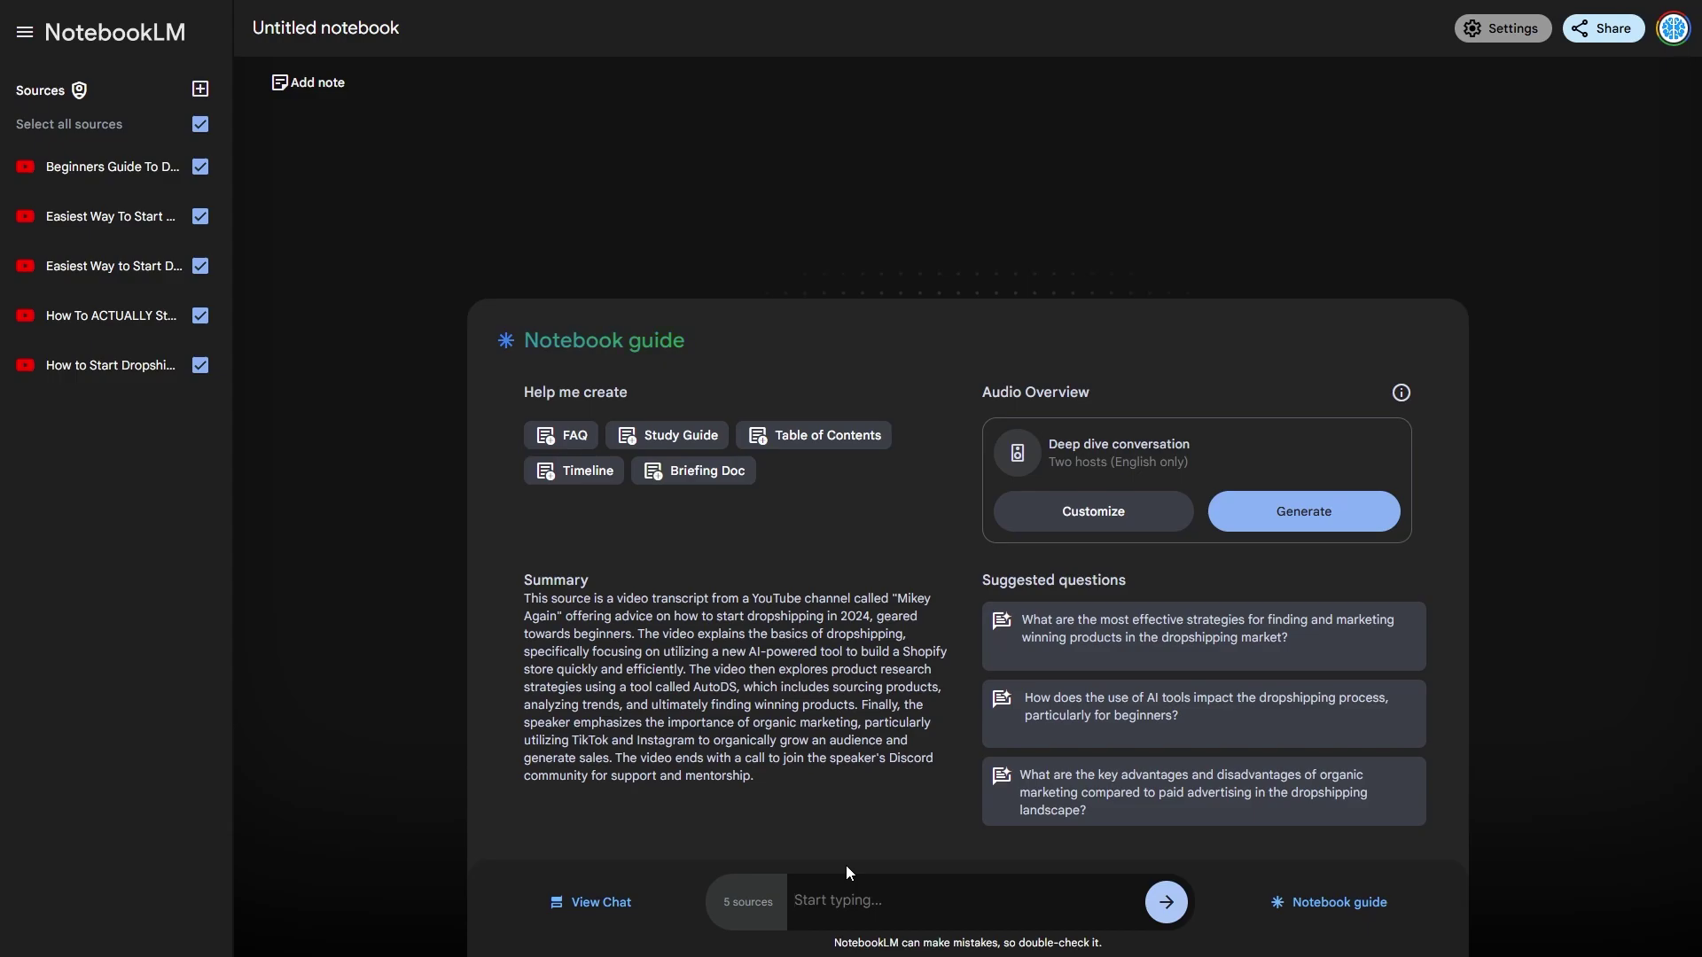
Ask the notebook: "Write me a top 10 guide on the best beginner tips for starting shopify drop shipping in 2024. Only use the sources as data.".
type("Write me a top 10 guide on the best beginner tips for starting shopify drop shipping in 2024. Only use the sources as data.")
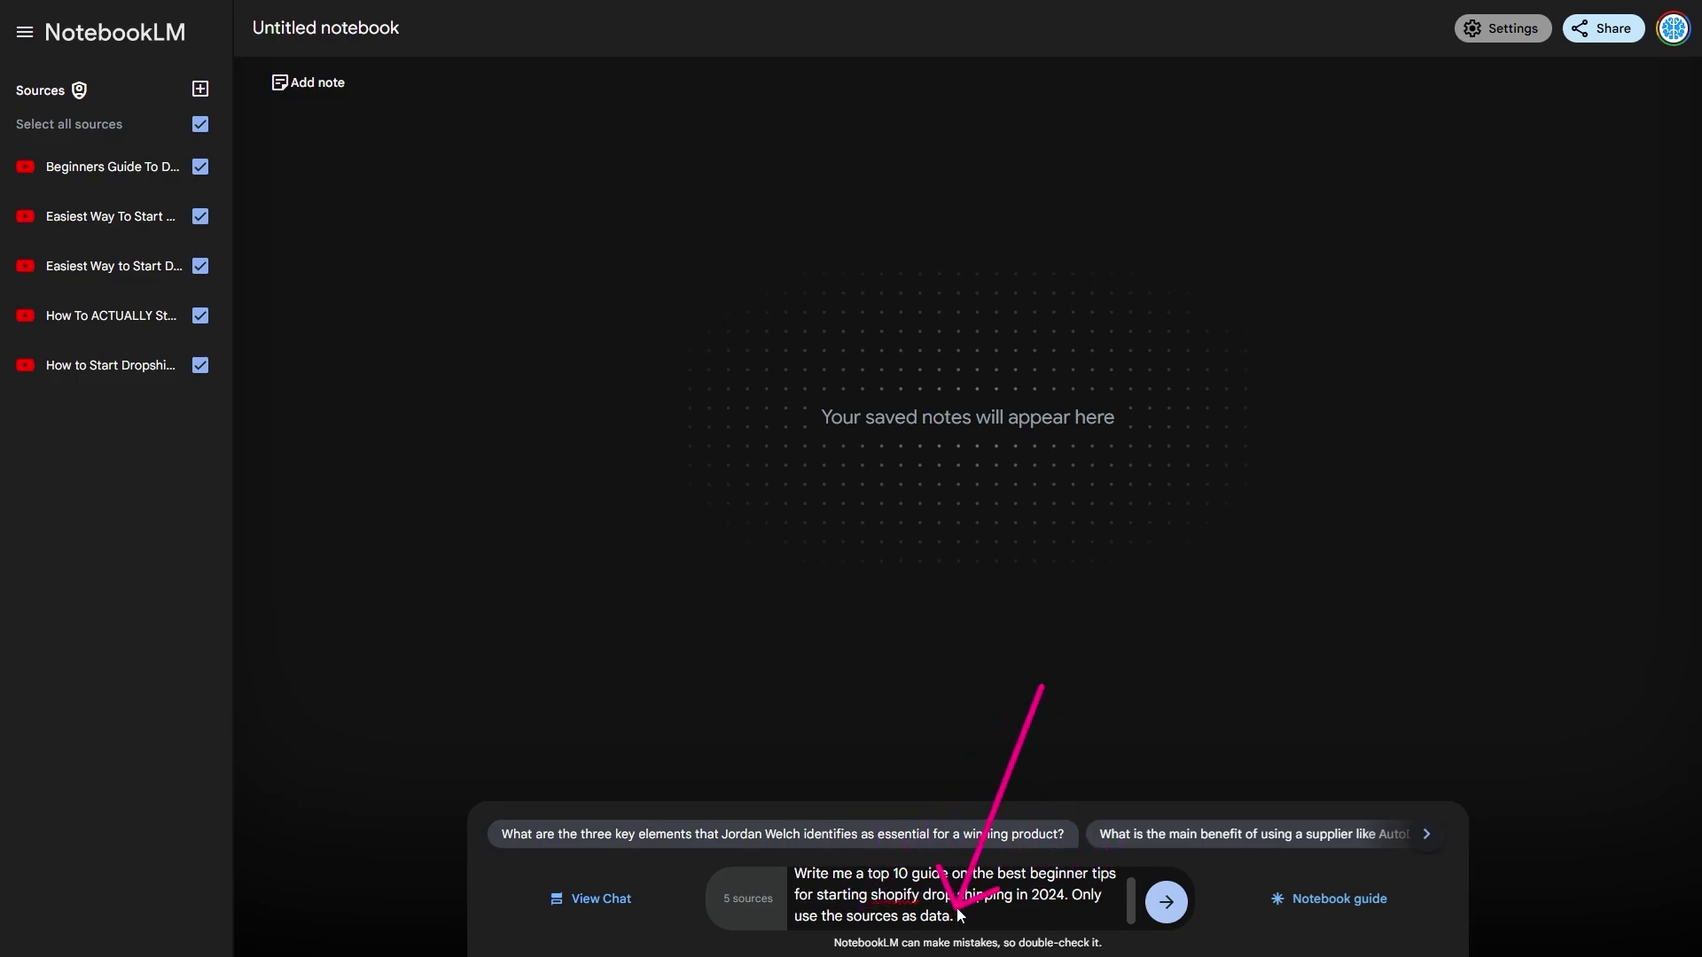
left_click(1165, 902)
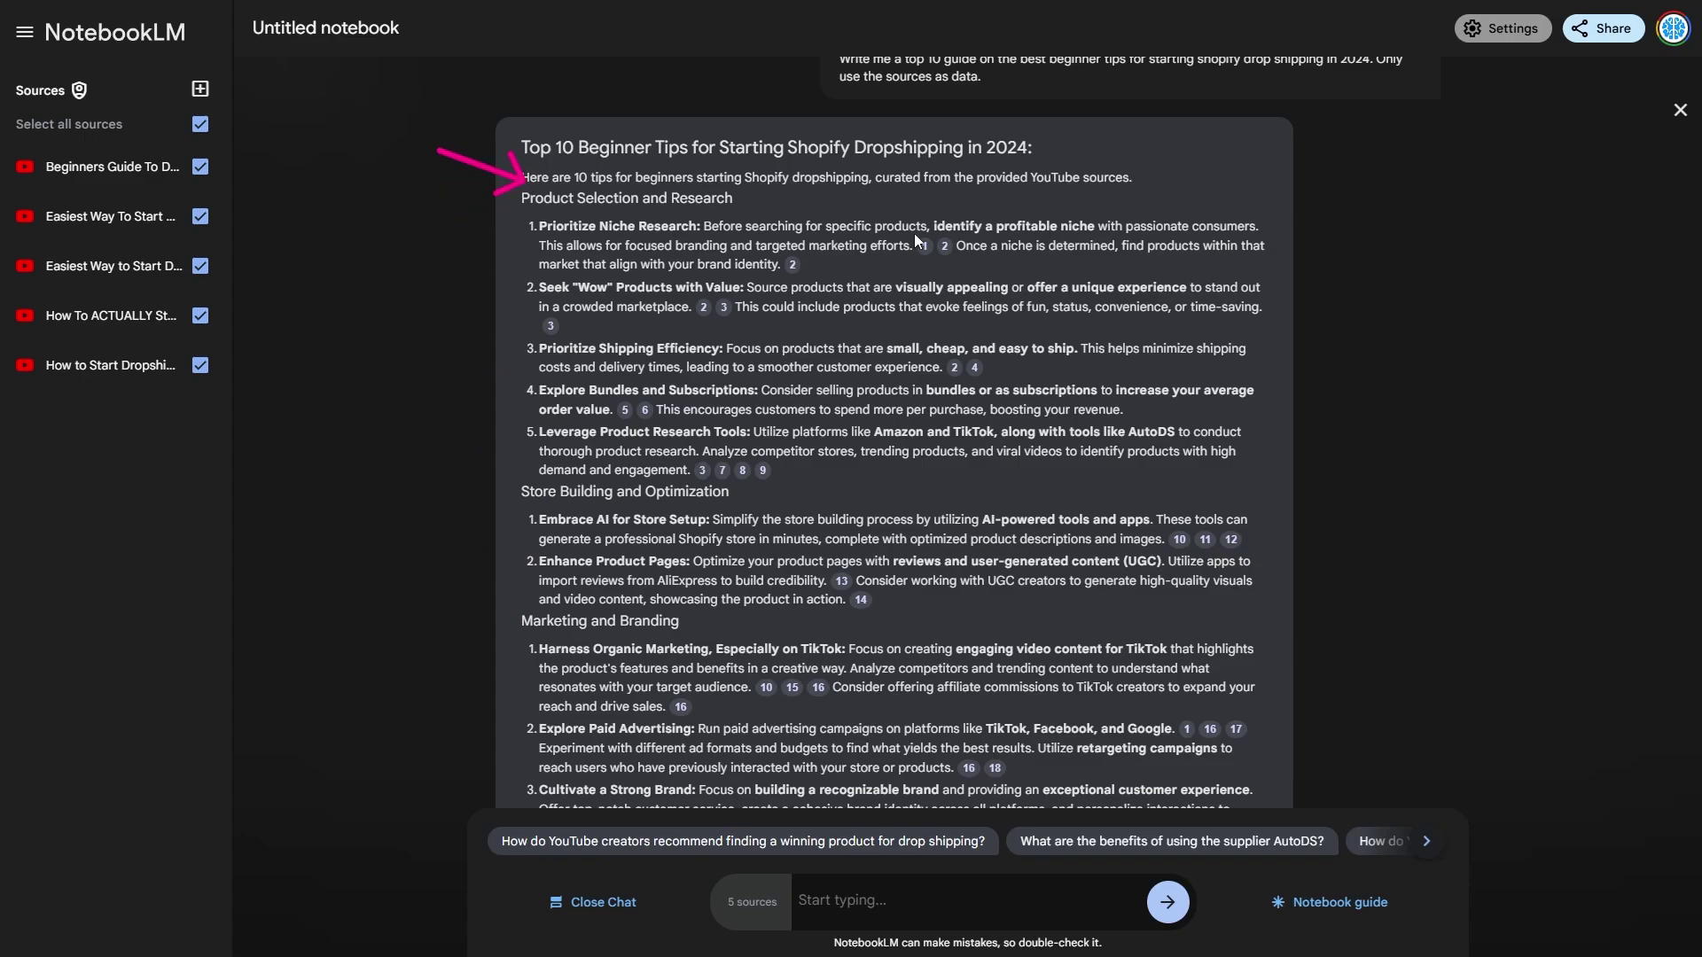
Save the generated top 10 guide as a note and copy the note's entire text.
scroll(1023, 634, "down", 2)
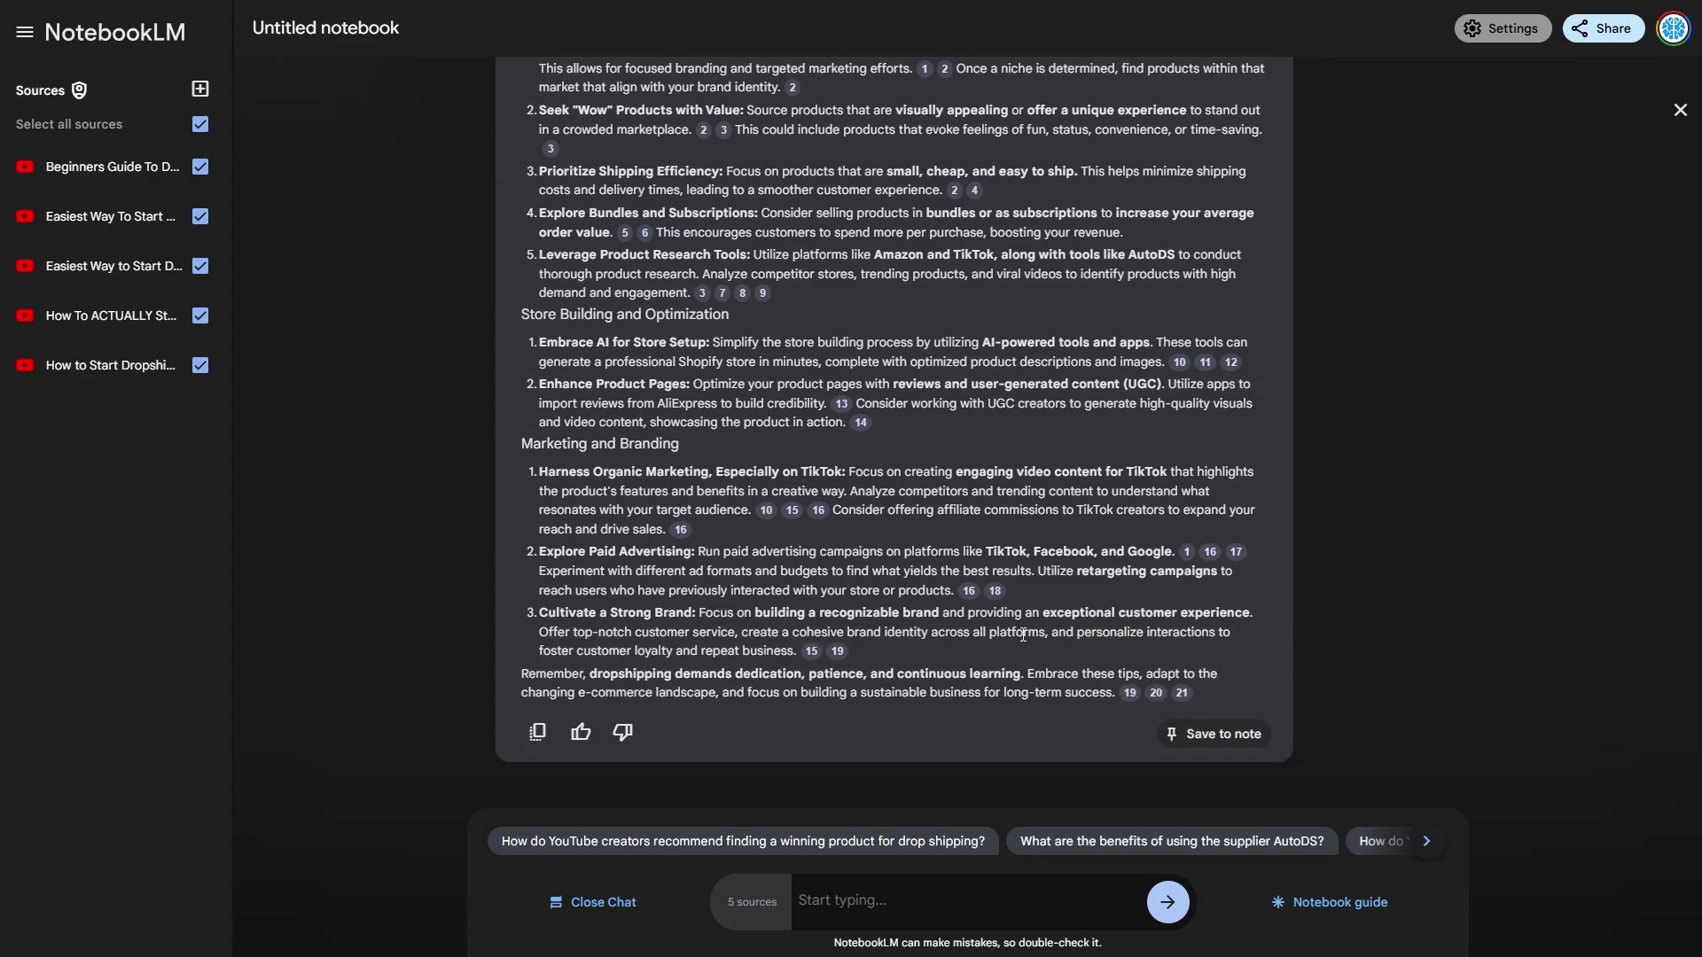
left_click(1207, 746)
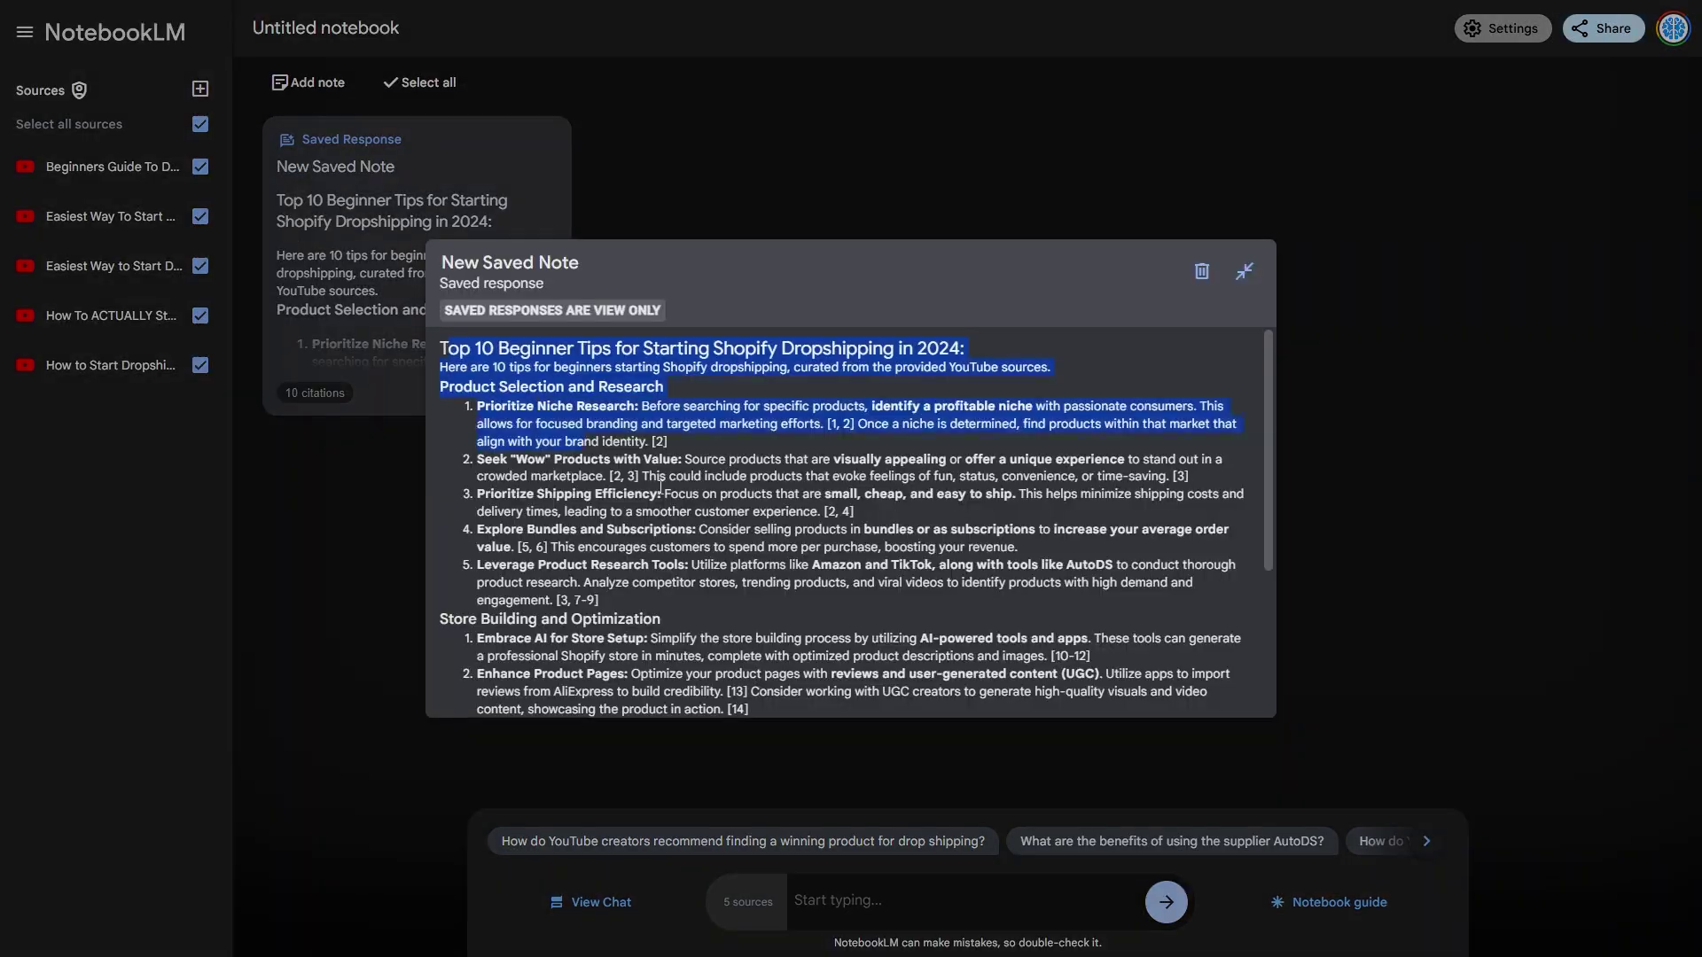
left_click_drag(851, 637, 1045, 720)
right_click(957, 527)
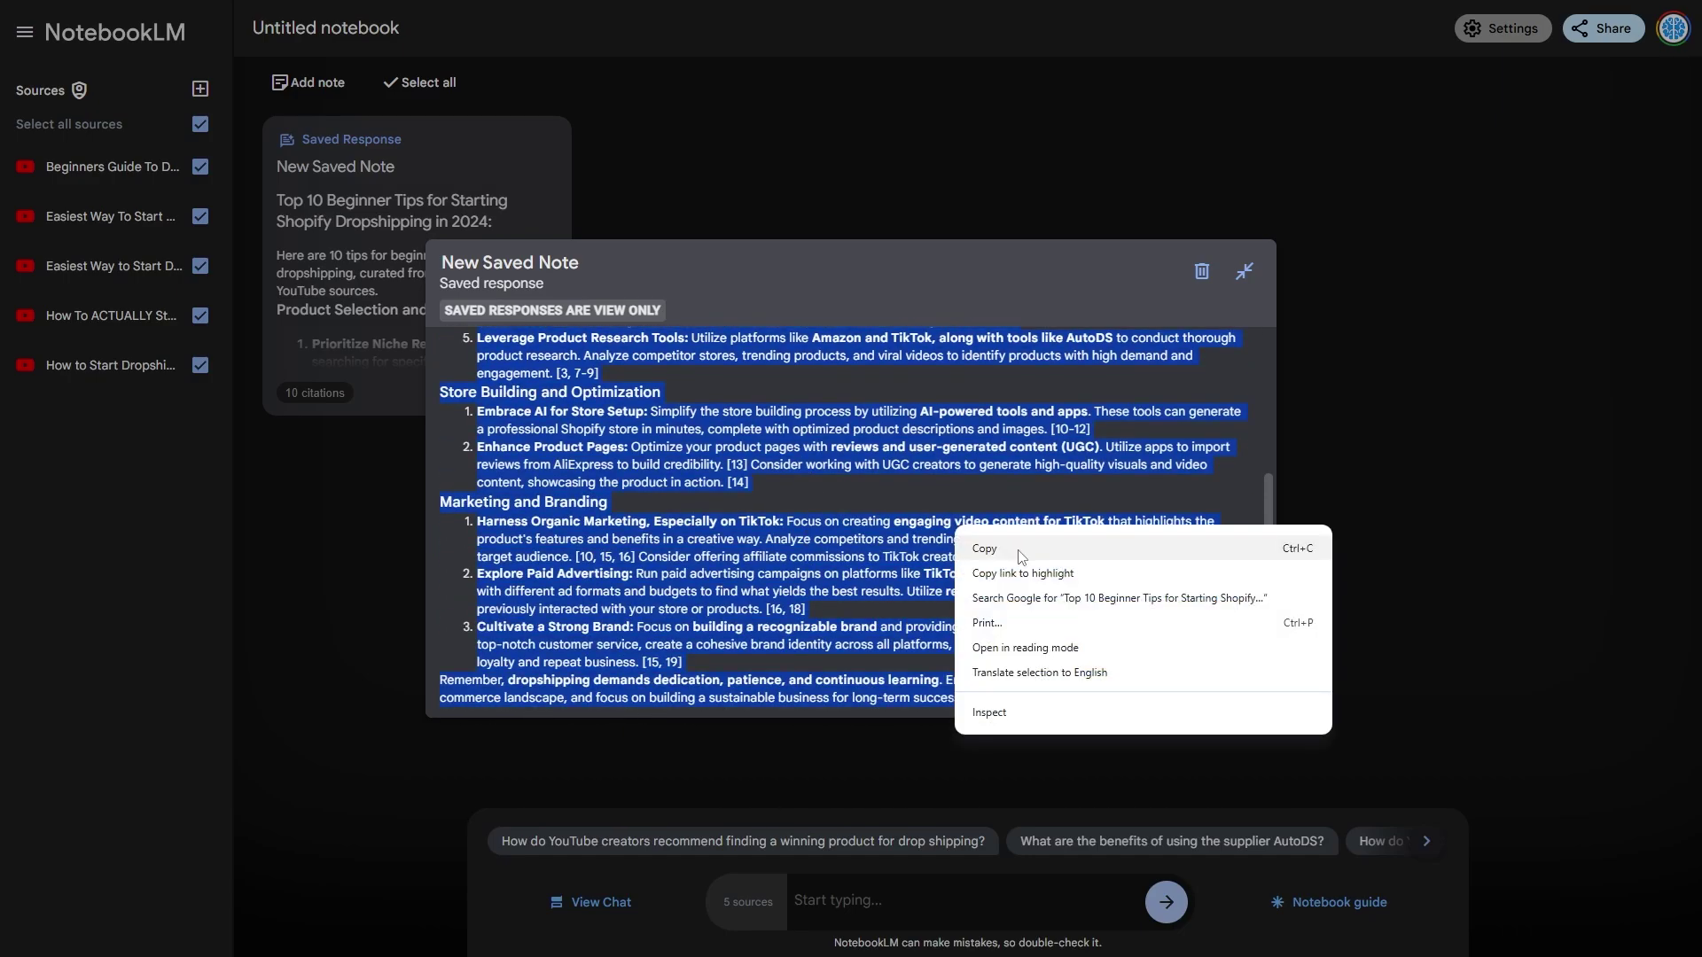
left_click(1015, 548)
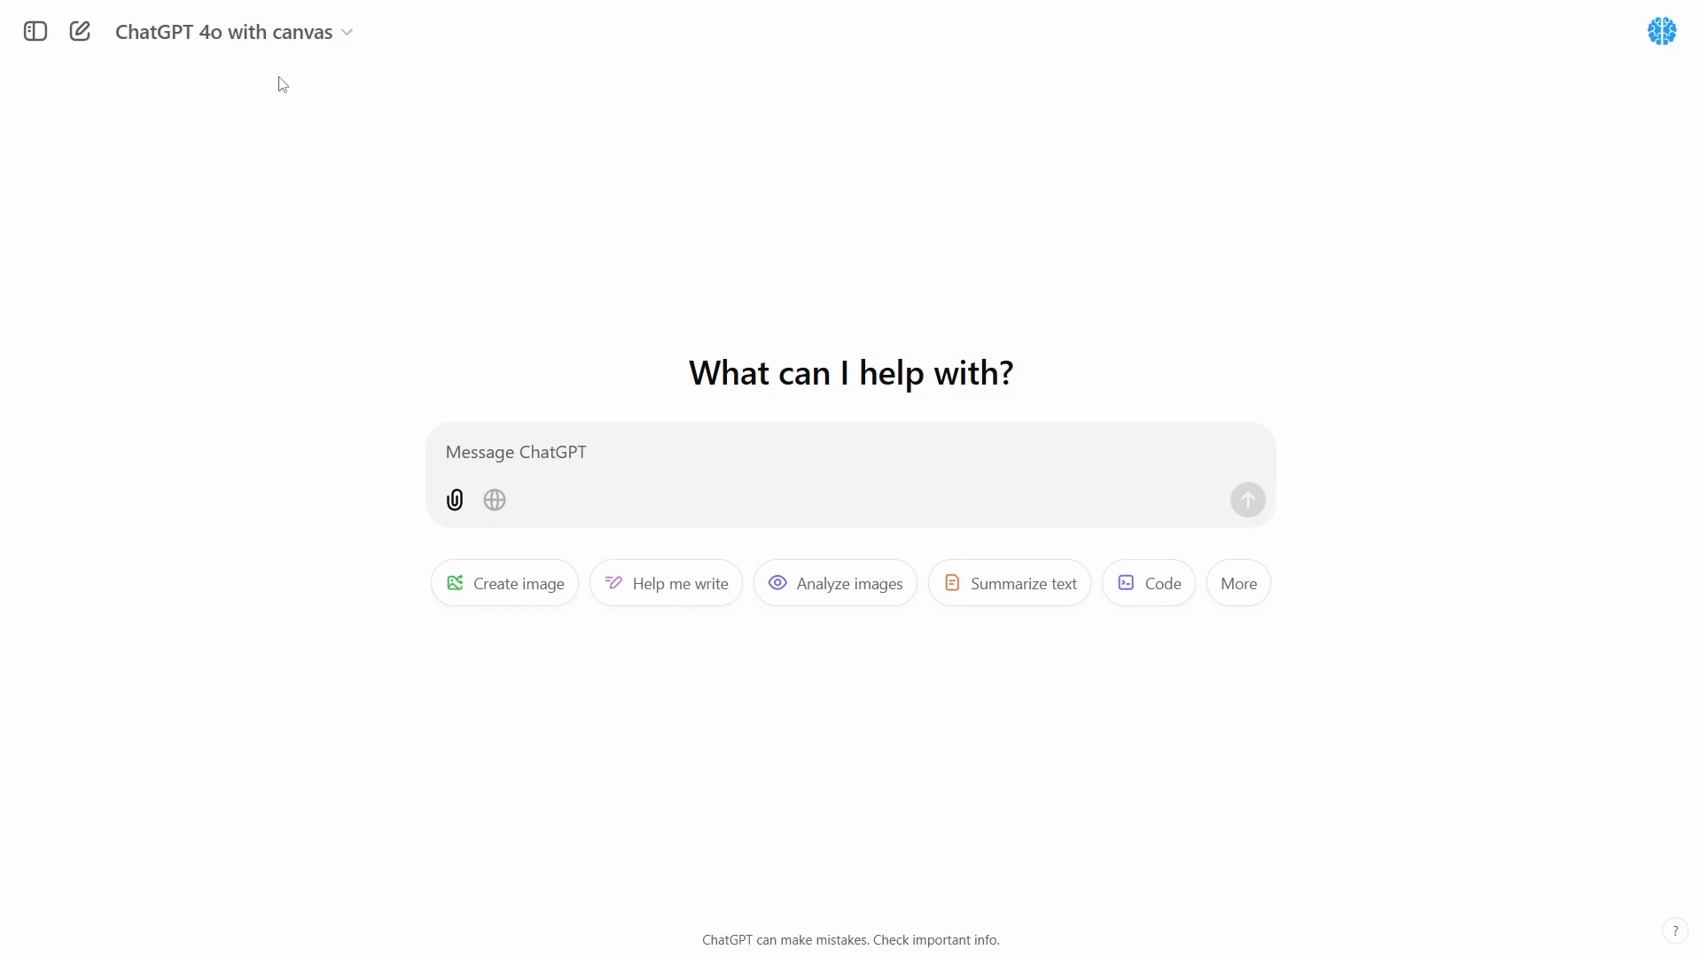
Switch to ChatGPT 4o with canvas and paste the prompt for turning a messy collection of information into a clear, readable ebook.
key("F11")
key("ctrl+v")
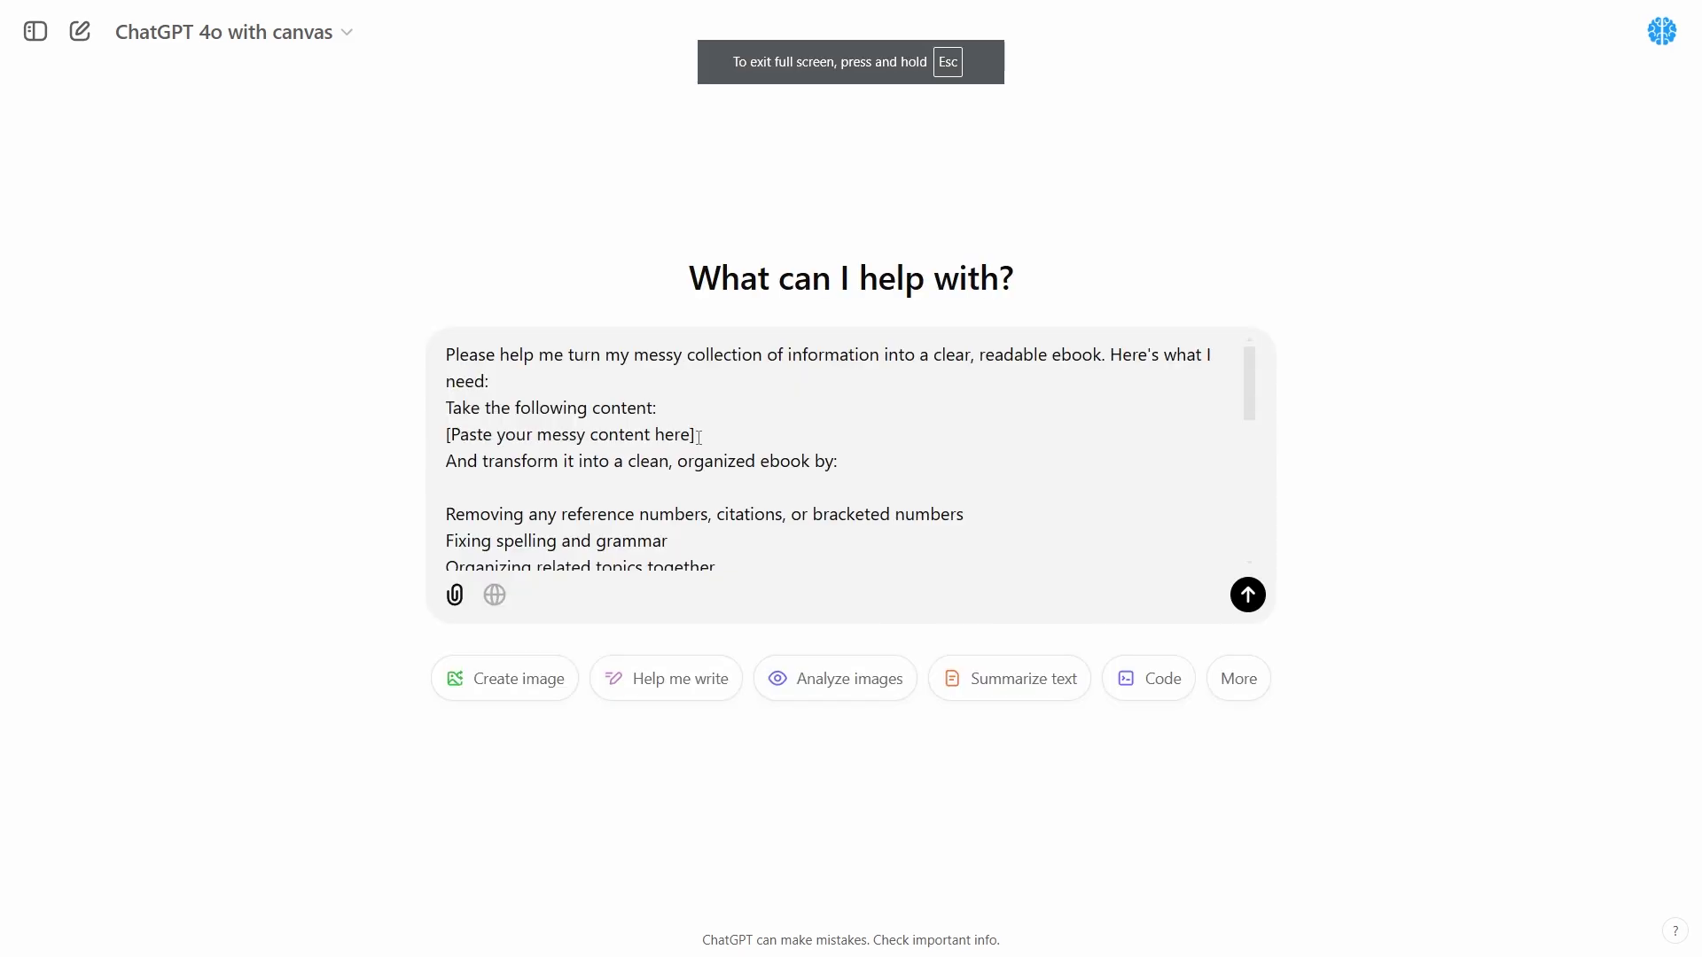
left_click_drag(698, 437, 448, 435)
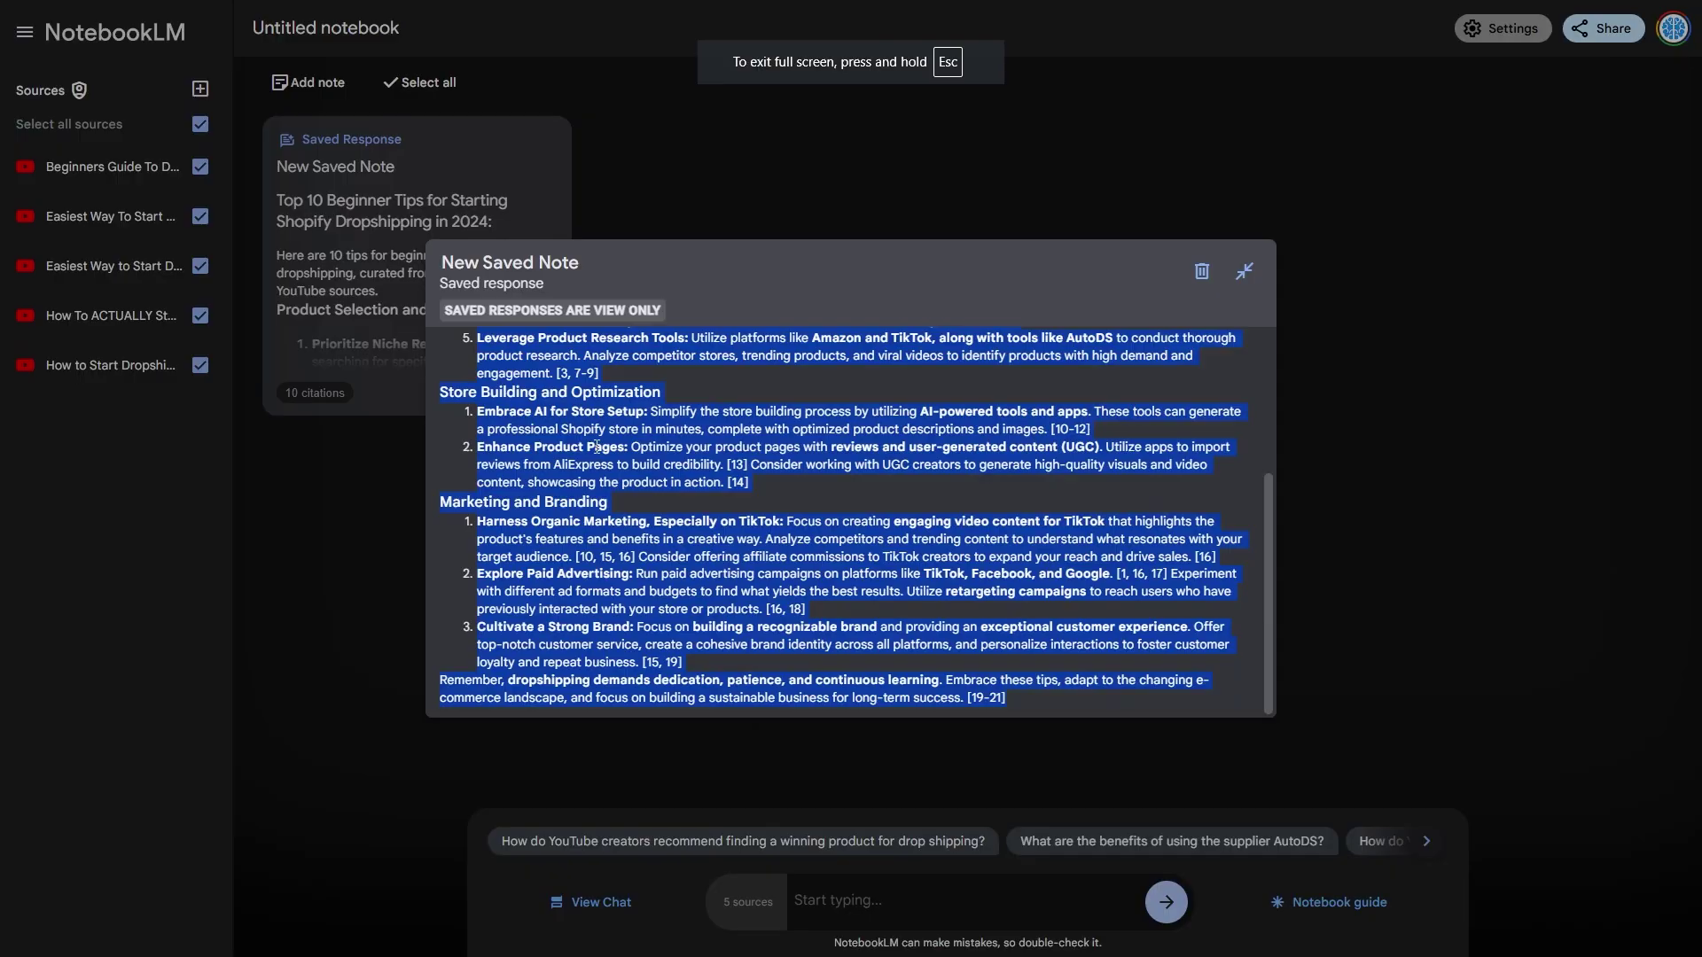
Switch back to NotebookLM and copy the full text of the saved note again.
right_click(597, 446)
left_click(612, 466)
right_click(545, 348)
left_click(580, 366)
Replace the "[Paste your messy content here]" placeholder in the ChatGPT prompt with the copied note text and submit the prompt.
left_click_drag(700, 436, 417, 444)
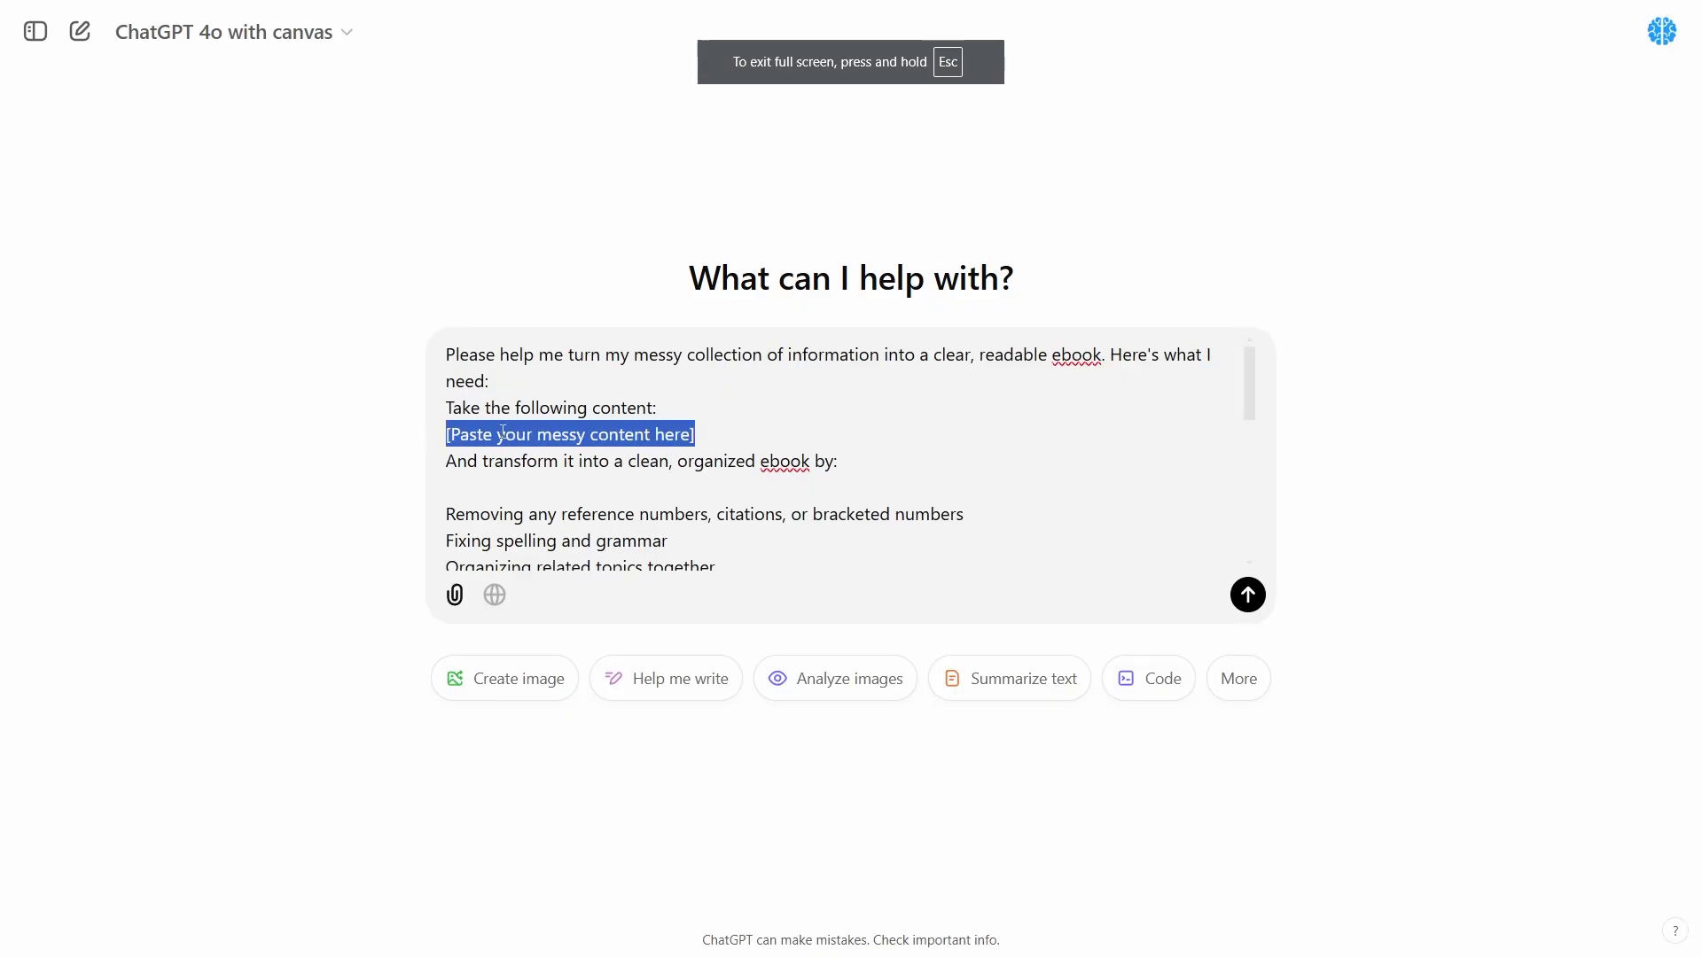
key("ctrl+v")
left_click(1248, 595)
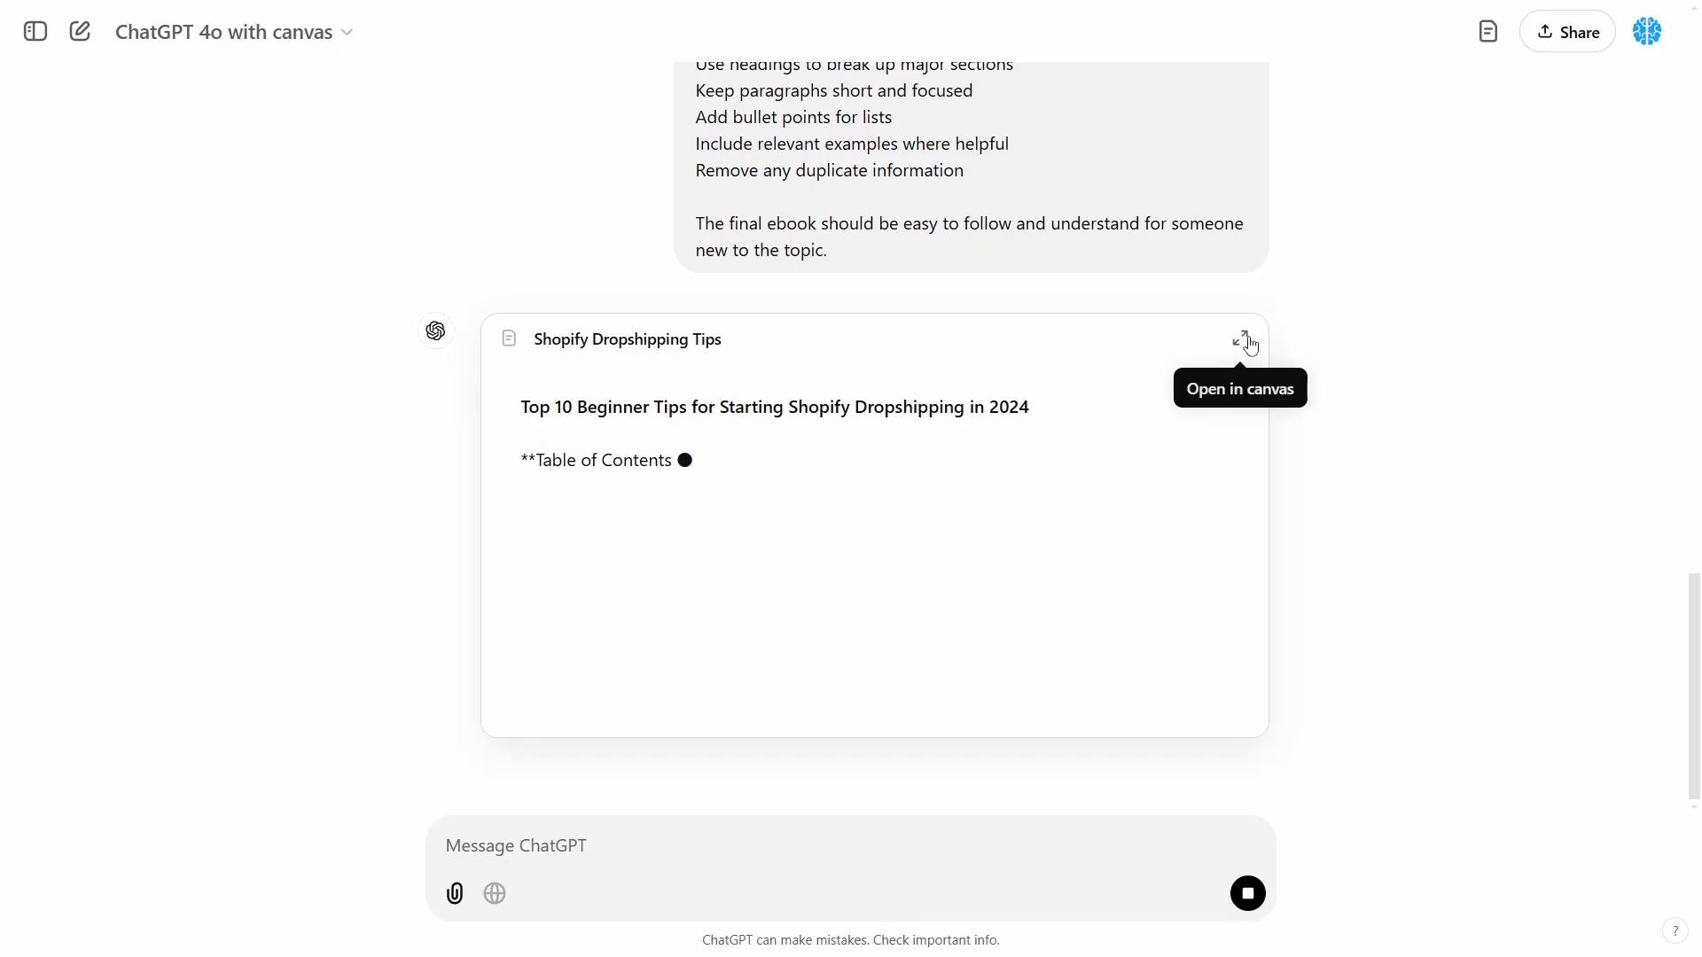
Open the generated "Shopify Dropshipping Tips" document in canvas, review it and copy its full text.
left_click(1240, 339)
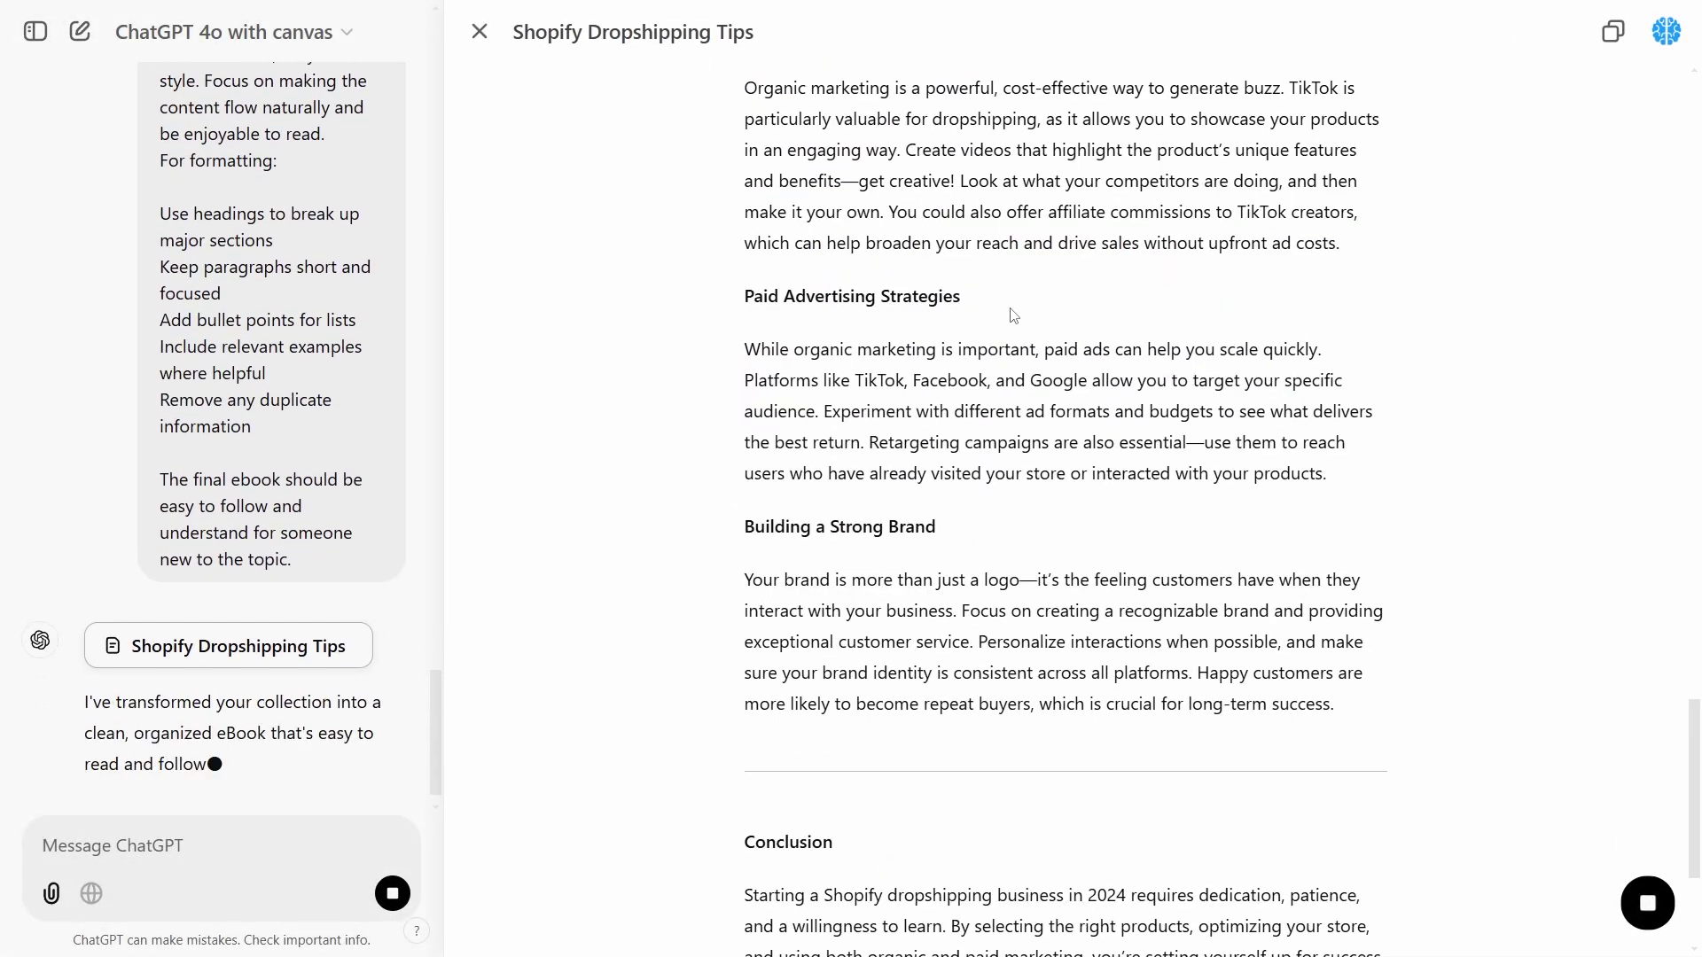
scroll(1016, 316, "up", 20)
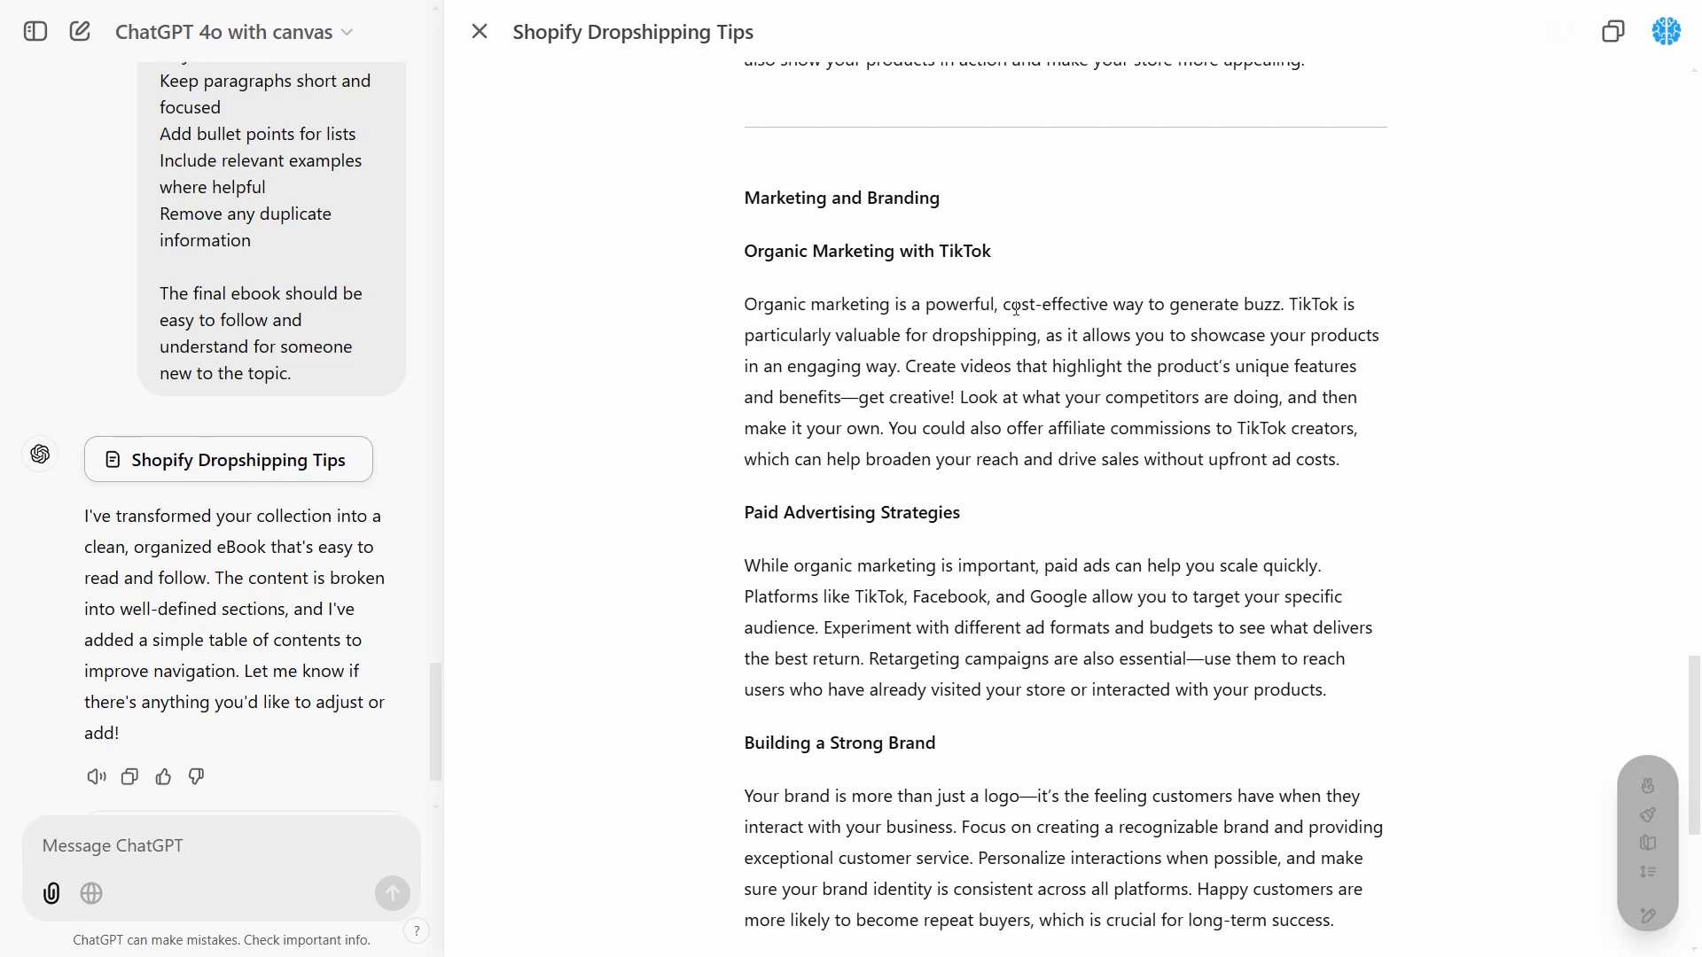
scroll(1016, 307, "up", 10)
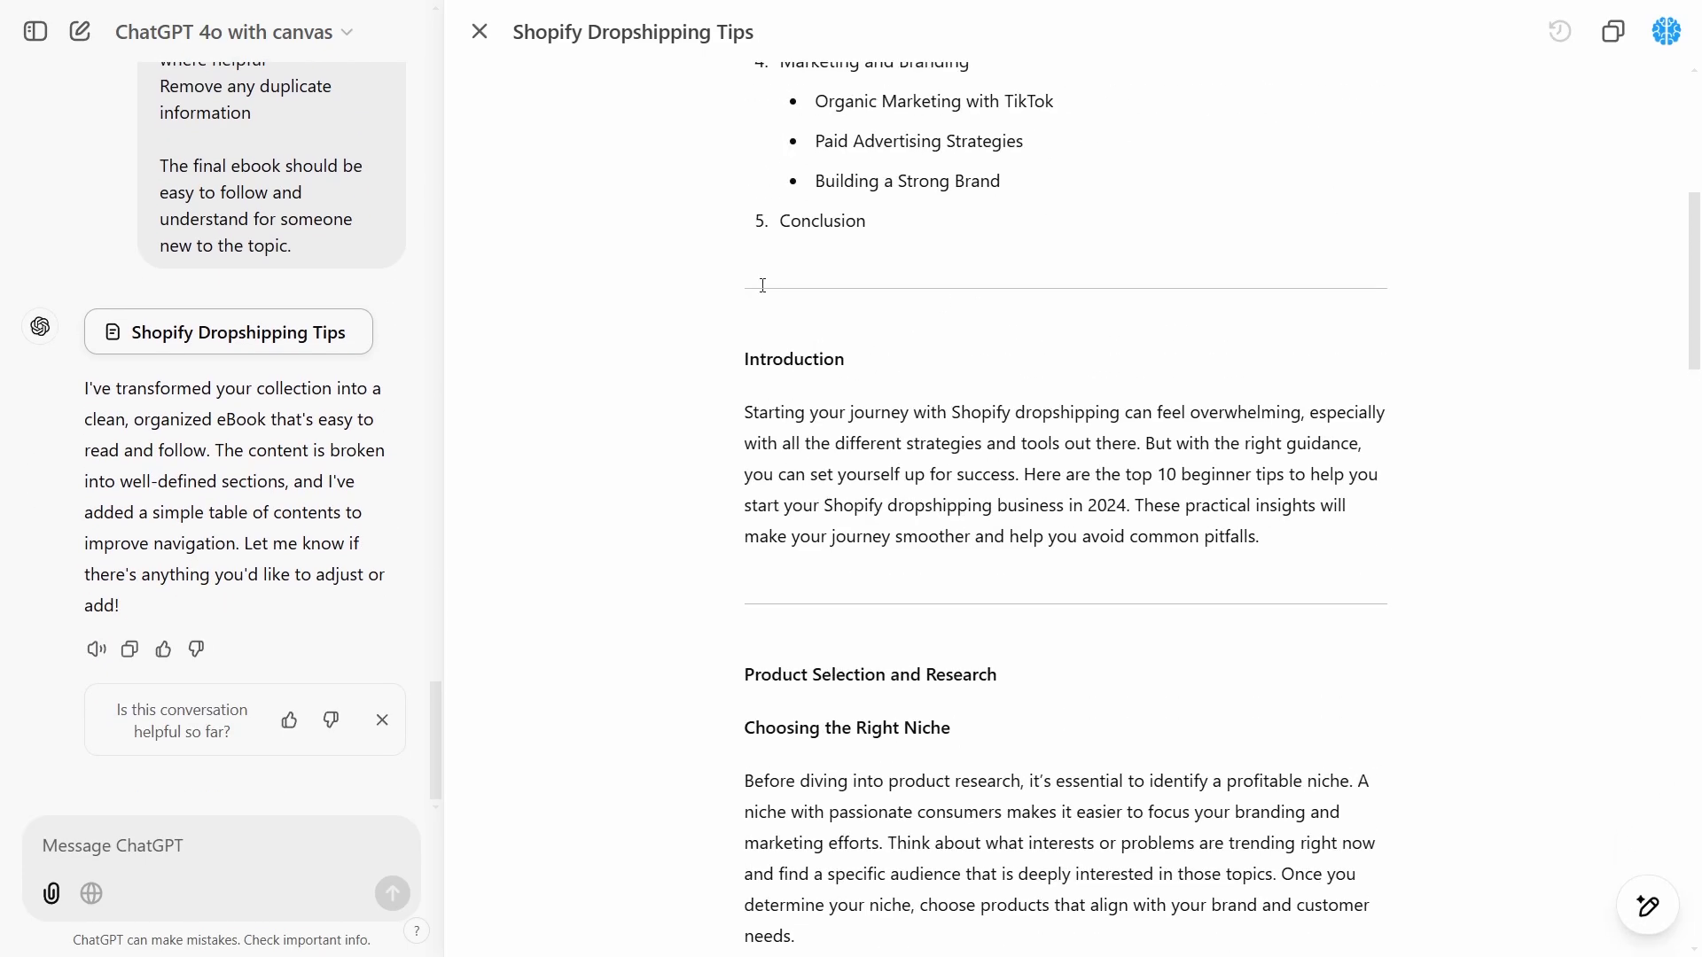
left_click(1615, 37)
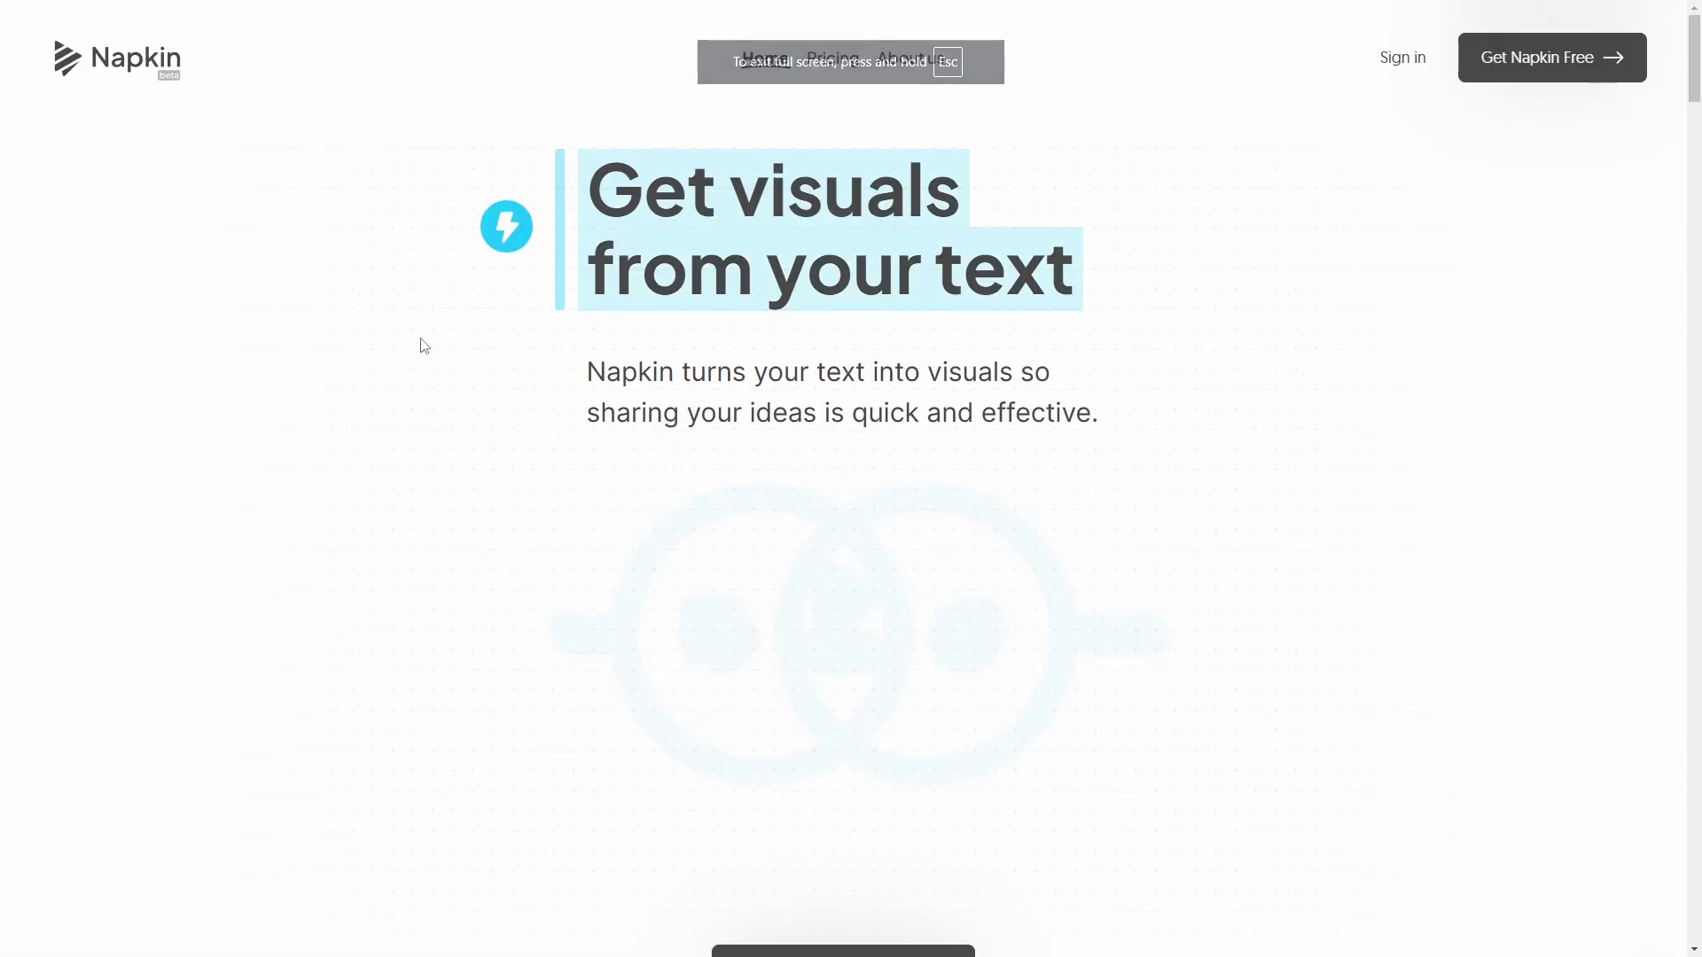
Switch to Napkin and paste the copied ebook text into a new blank napkin.
mouse_move(385, 340)
left_mouse_down()
mouse_move(543, 224)
mouse_move(578, 417)
left_mouse_up()
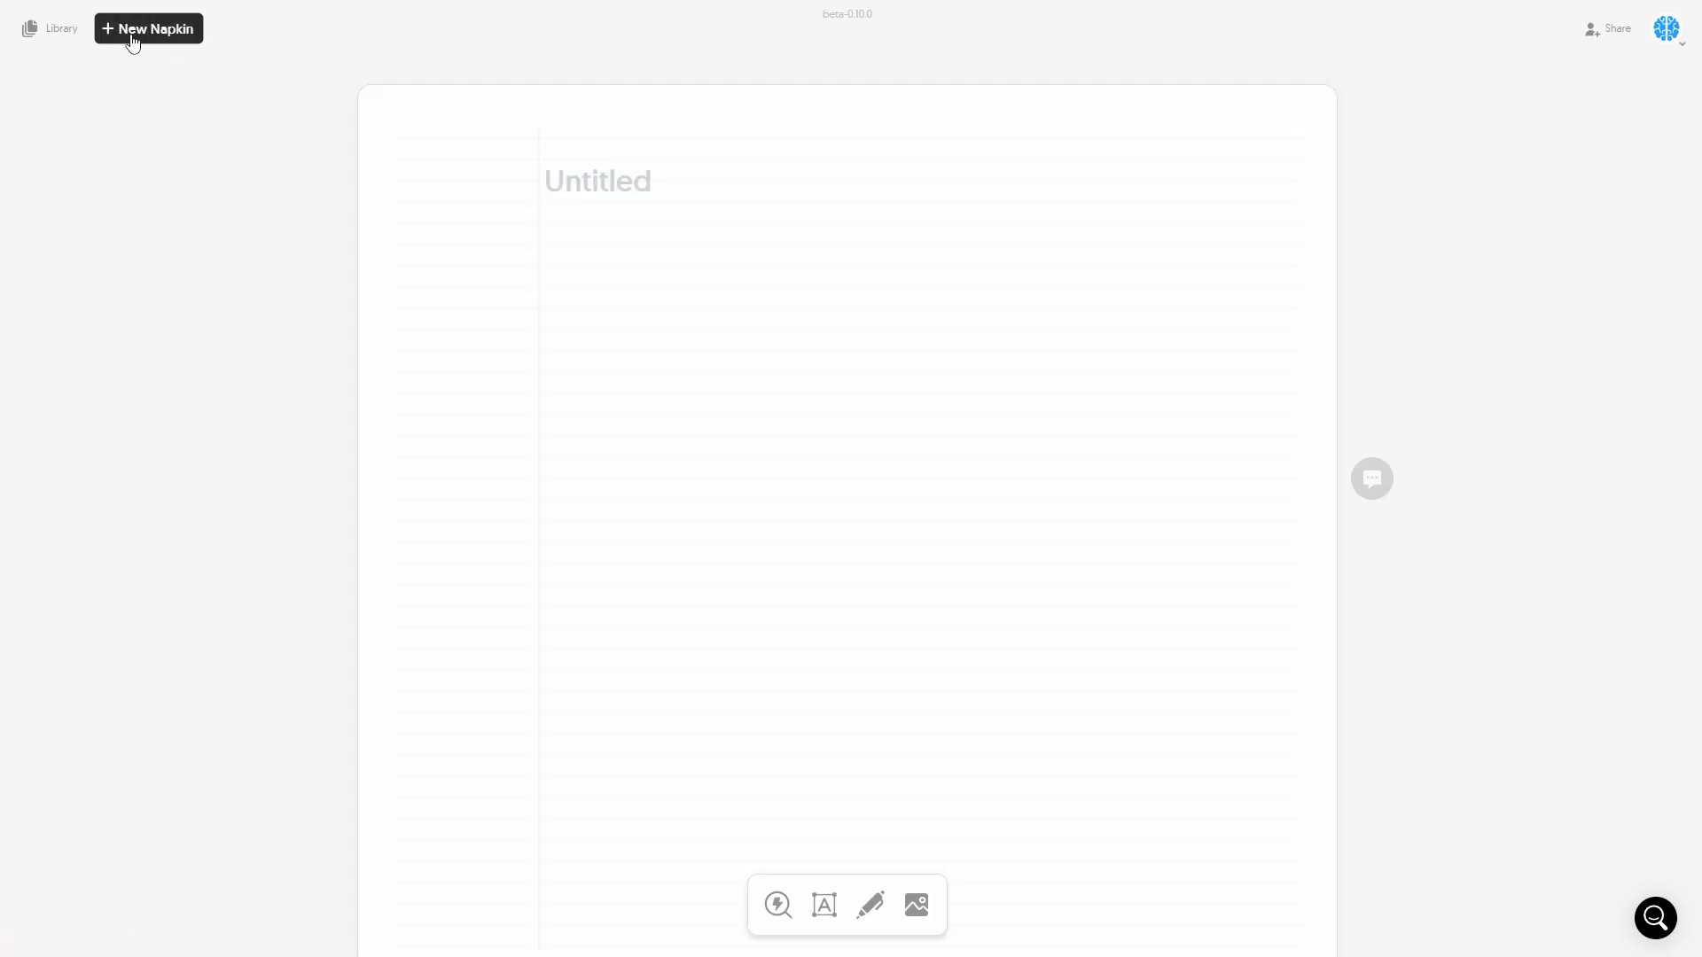
left_click(606, 193)
key("ctrl+v")
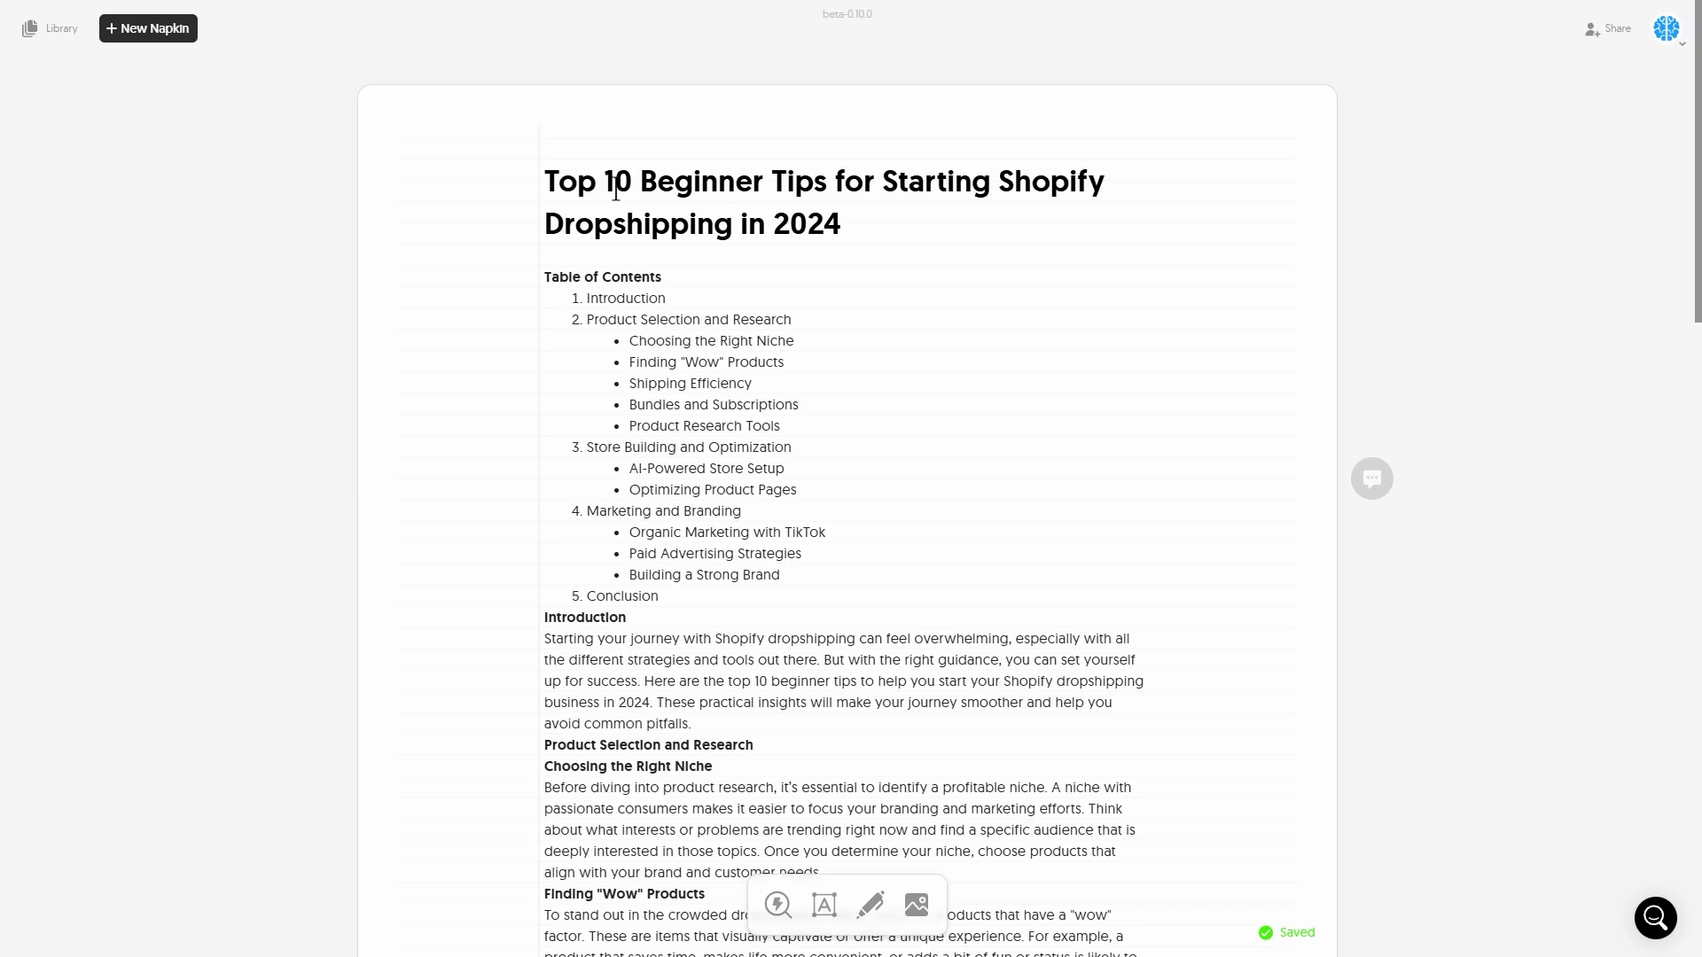
Examine the pasted ebook's table of contents, section headings and paragraph spacing.
scroll(760, 306, "down", 5)
scroll(596, 331, "up", 4)
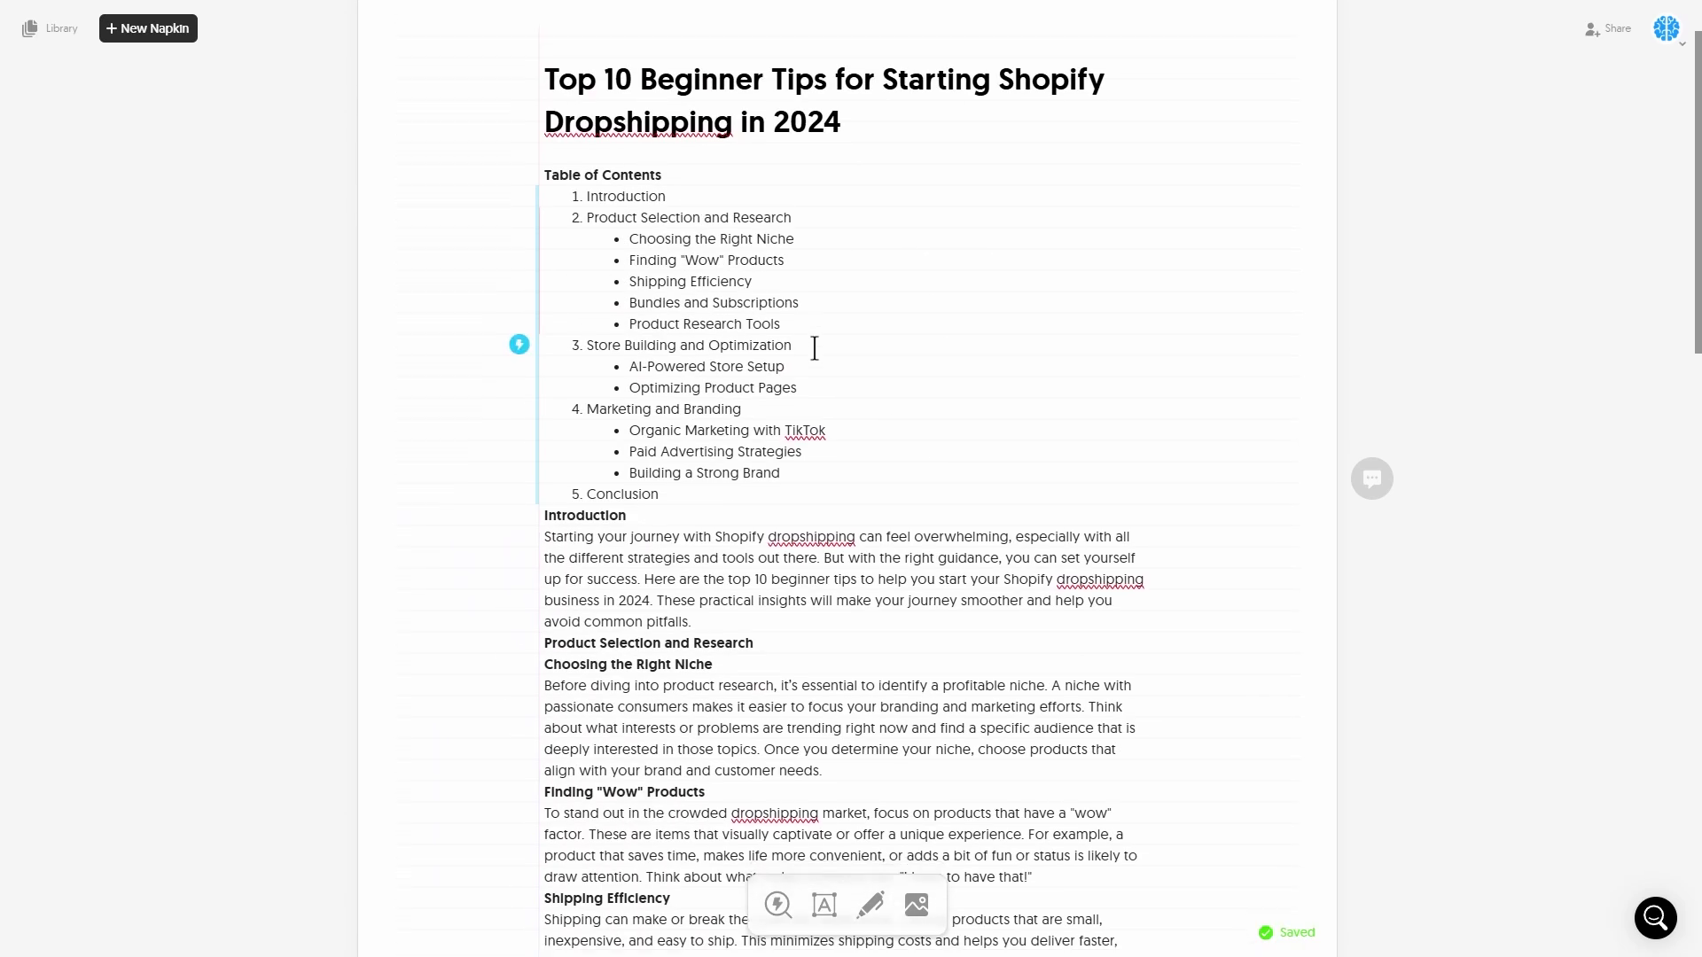
scroll(814, 346, "down", 3)
scroll(585, 319, "down", 4)
scroll(633, 348, "up", 8)
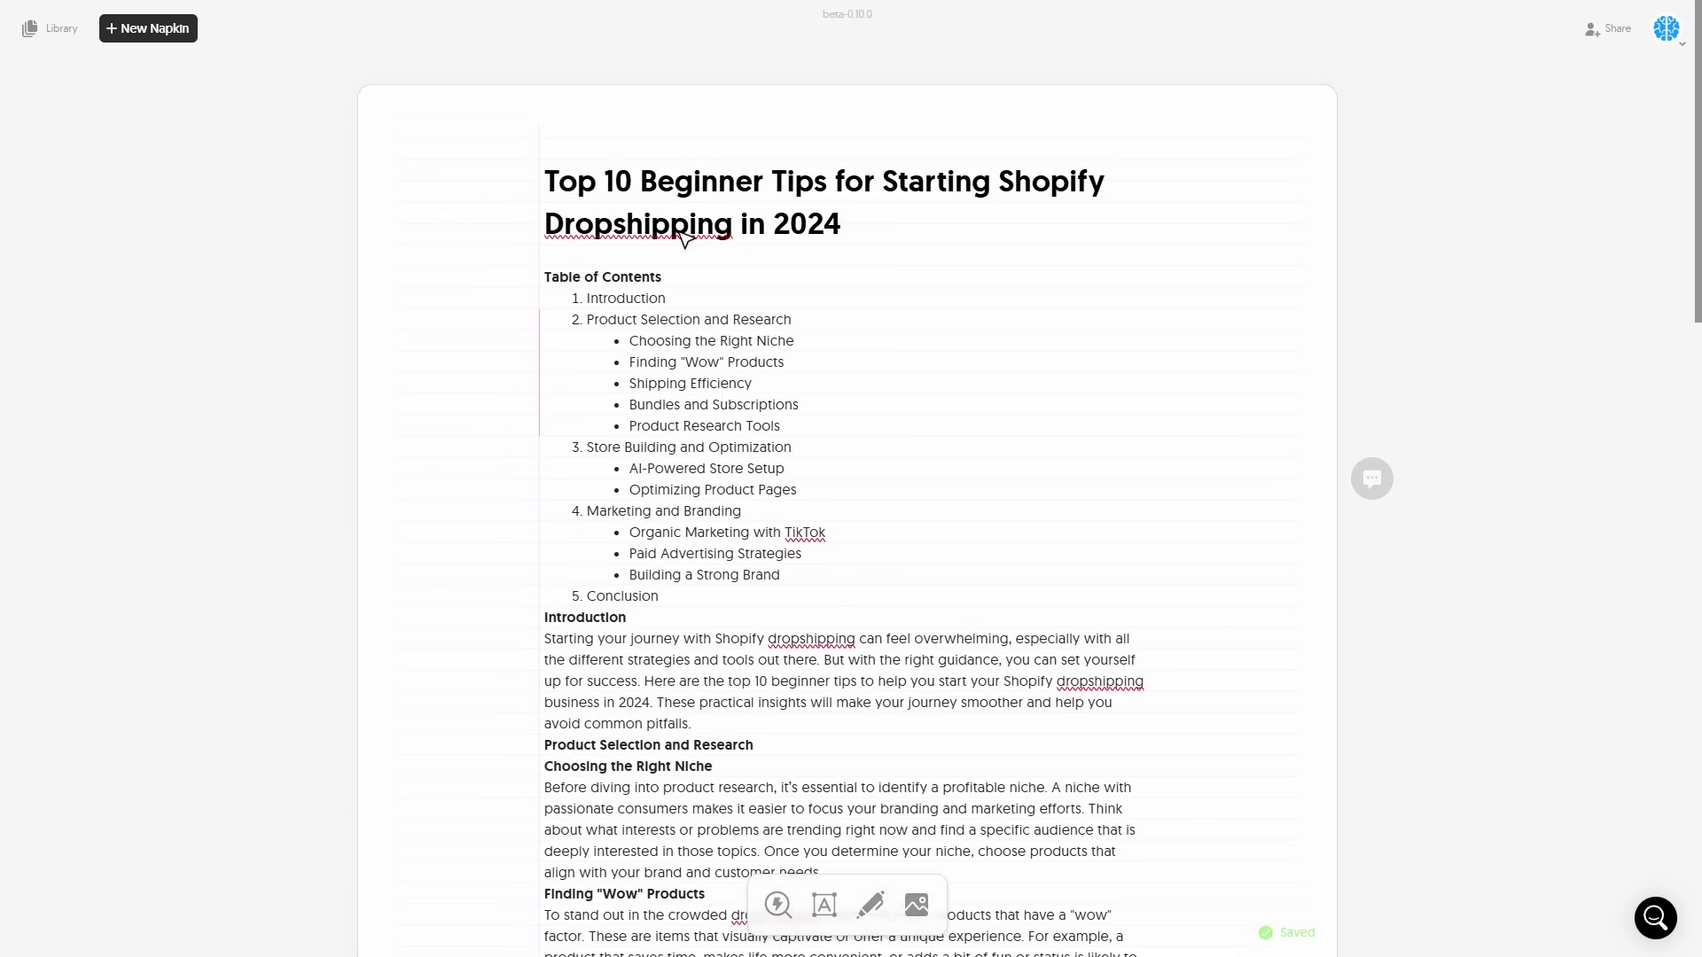
scroll(682, 542, "down", 3)
scroll(780, 520, "up", 2)
scroll(784, 357, "down", 3)
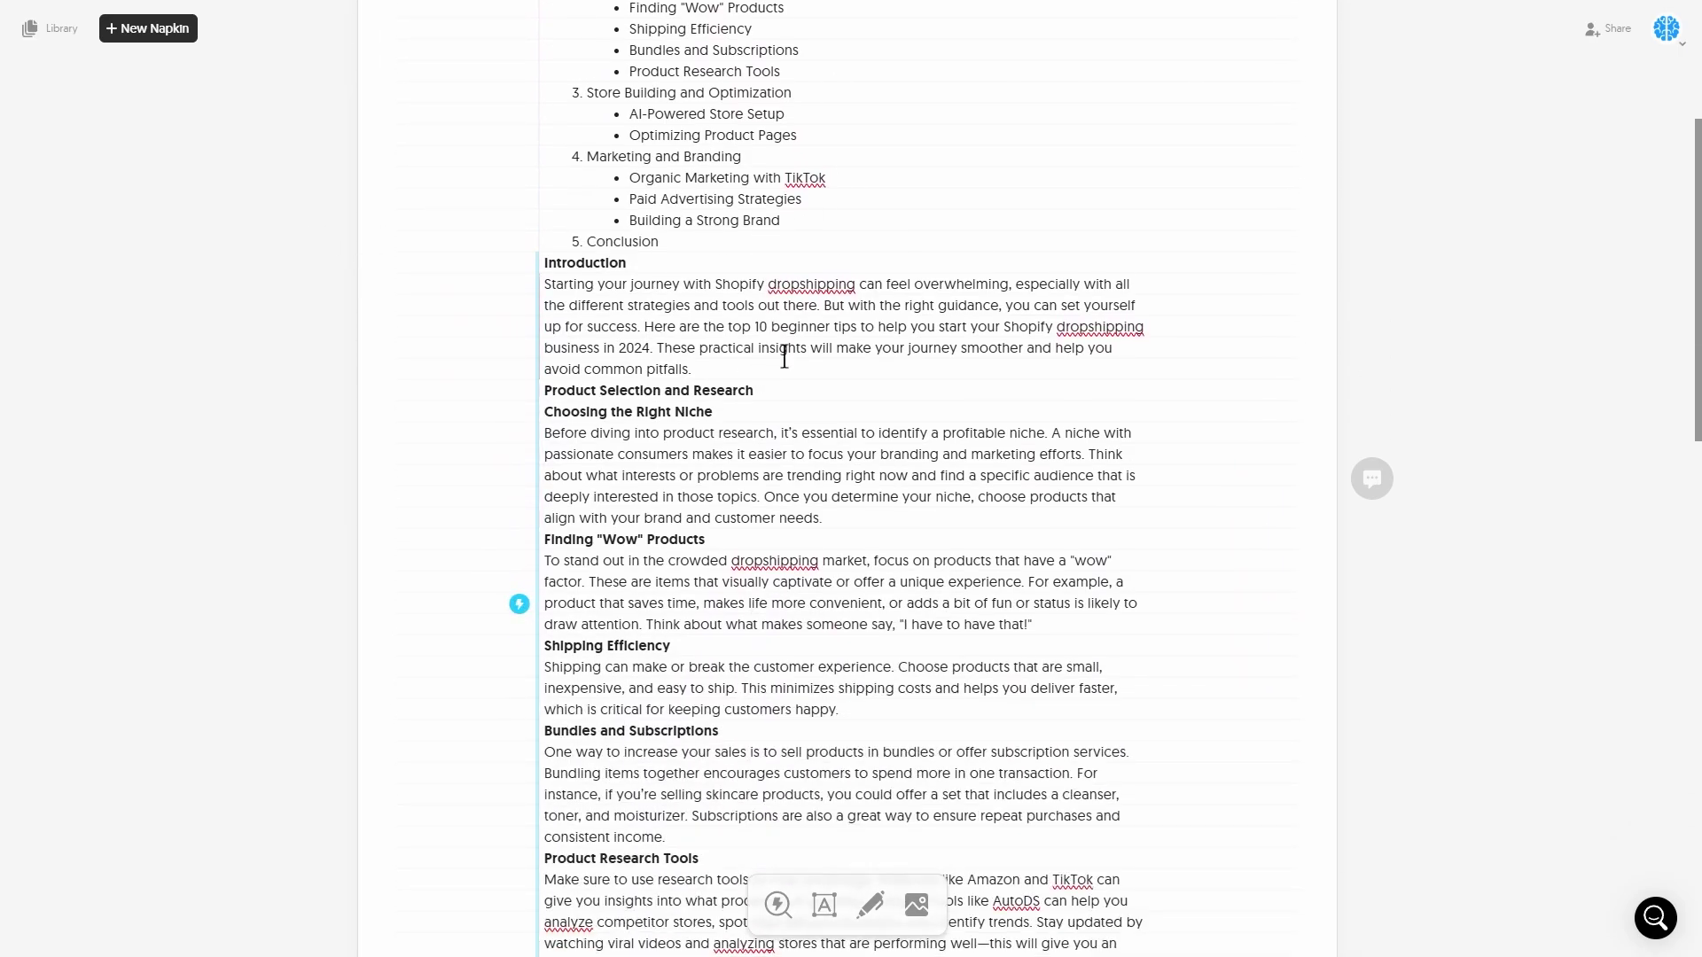
Insert blank lines after the Introduction text, the "Product Selection and Research" heading, and the "Choosing the Right Niche" and "Finding "Wow" Products" sections.
key("Return")
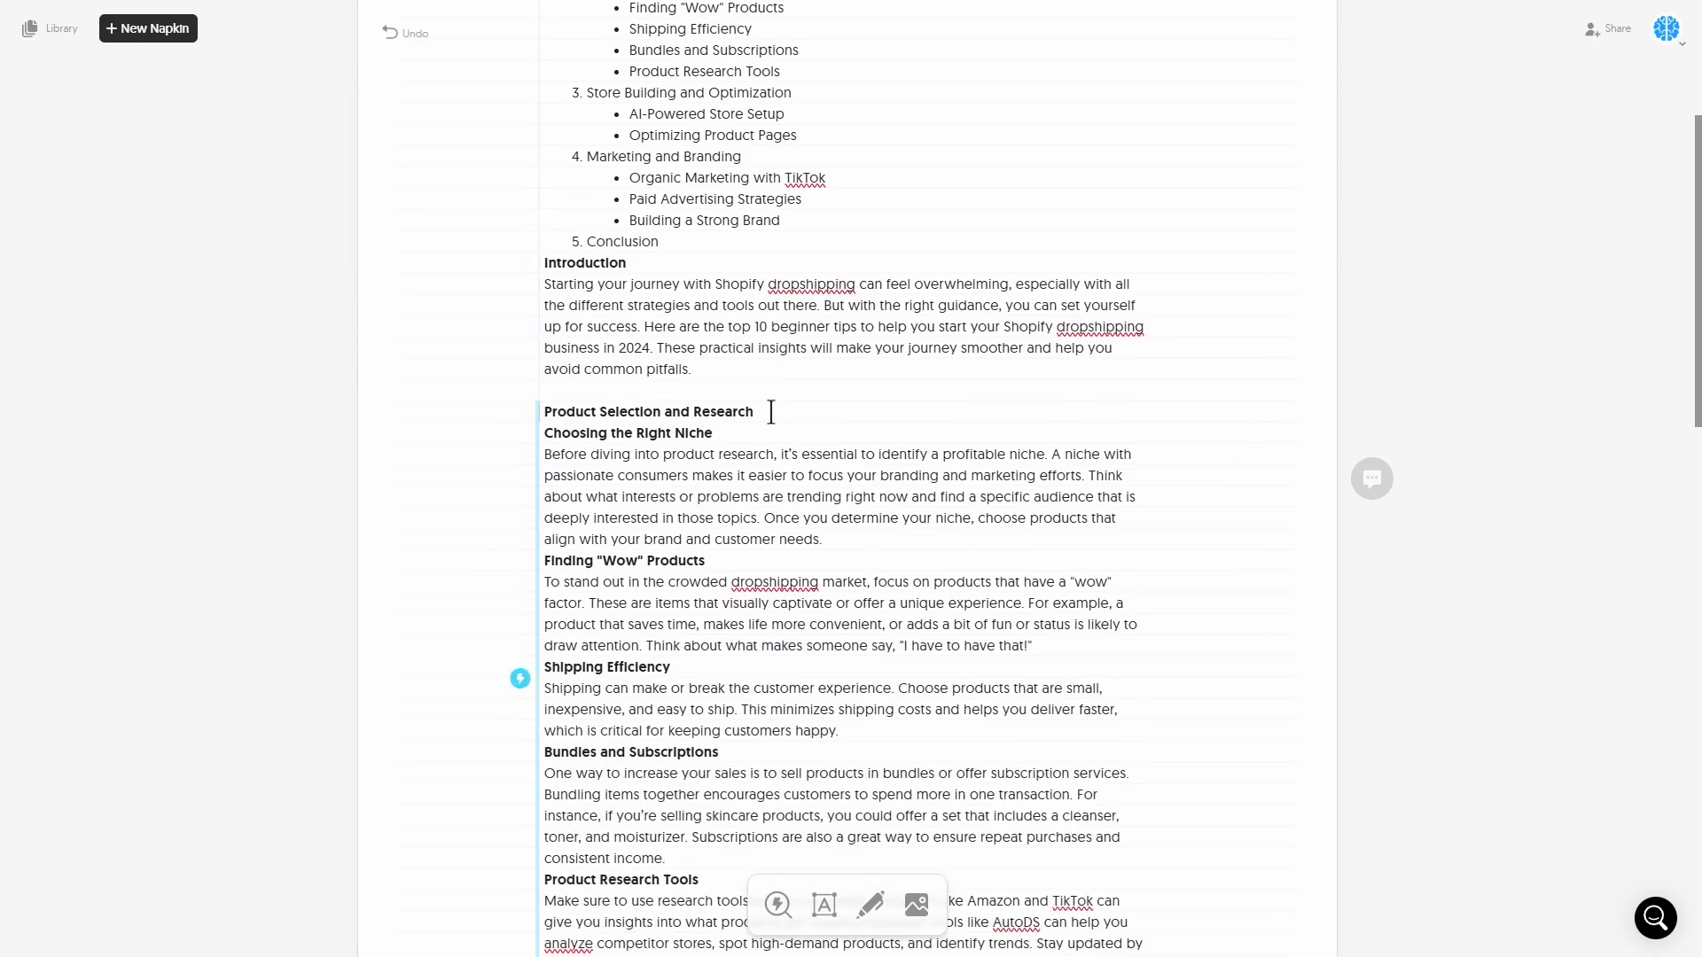
key("Return")
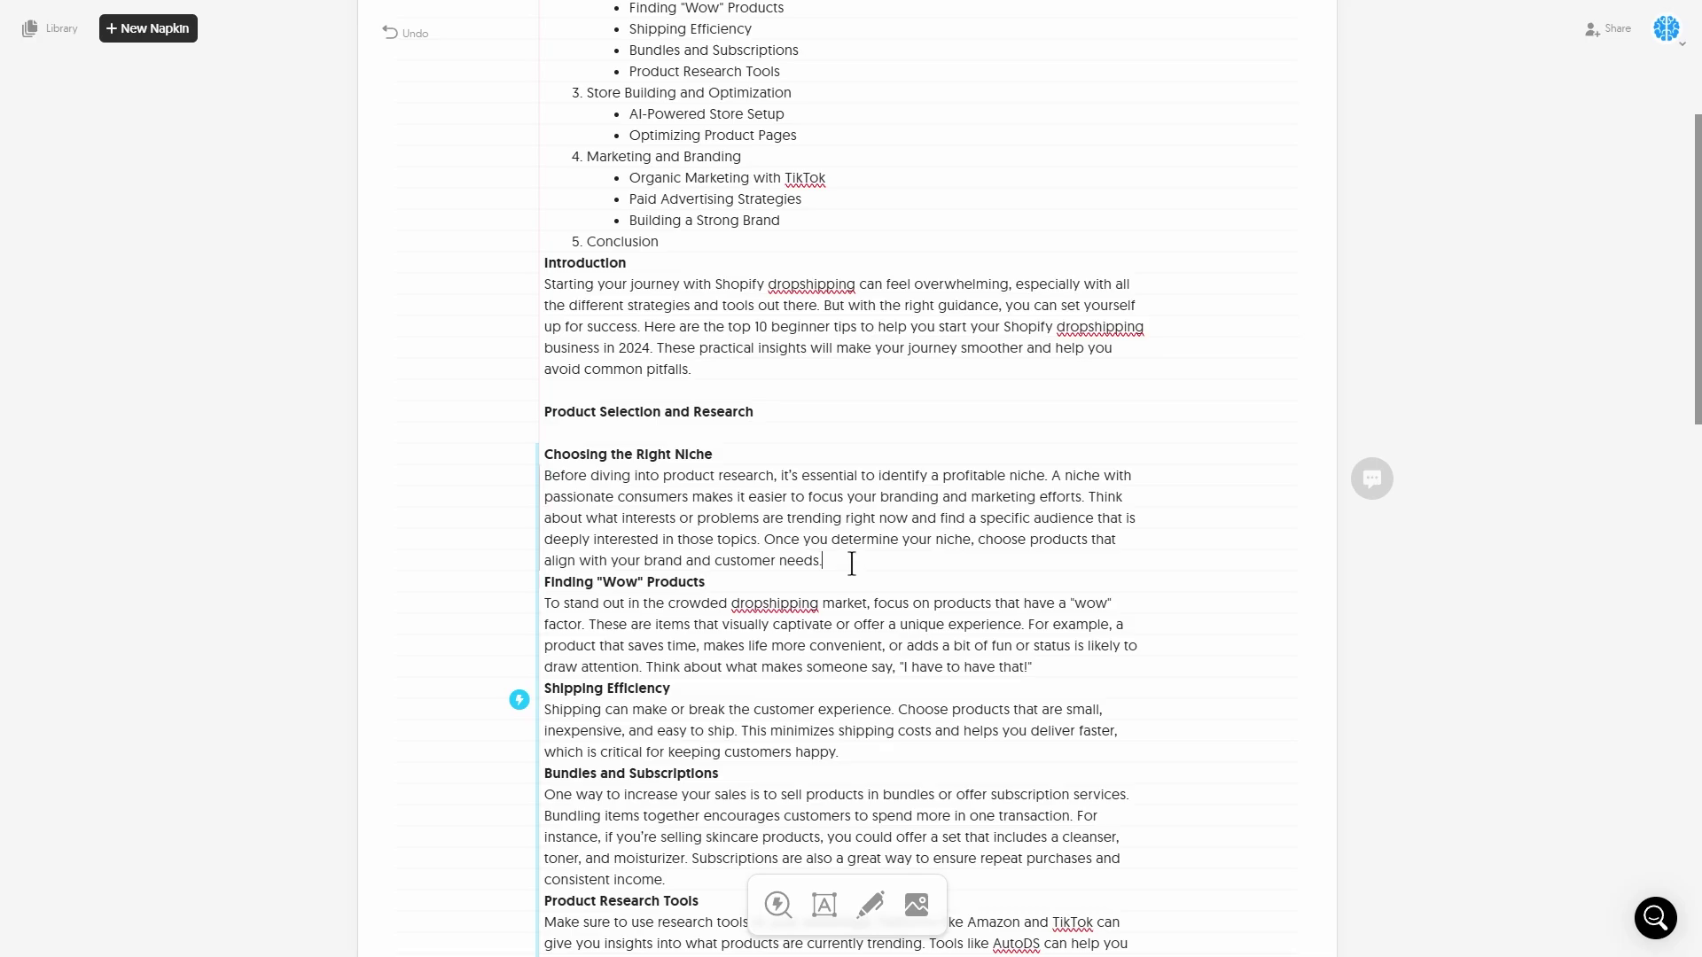
key("Return")
scroll(829, 563, "down", 2)
left_click(1037, 512)
key("Return")
Insert a blank line after each of the "Shipping Efficiency", "Bundles and Subscriptions" and "Product Research Tools" sections.
scroll(913, 494, "down", 3)
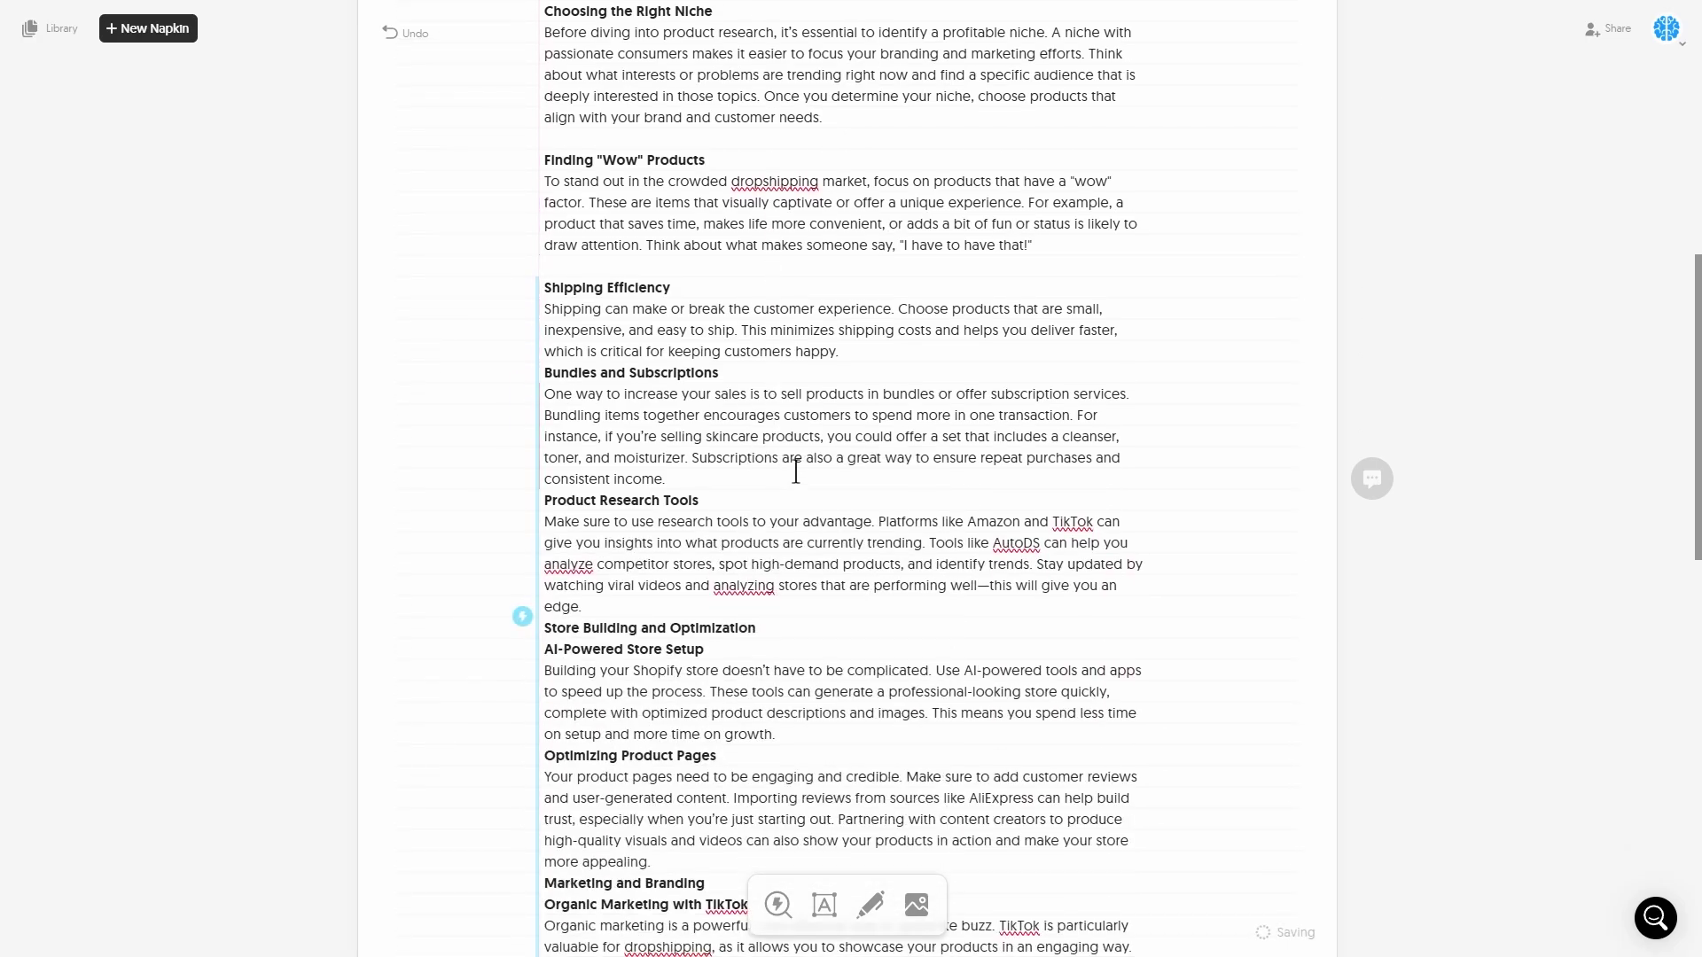
key("Return")
key("Return")
scroll(749, 496, "down", 1)
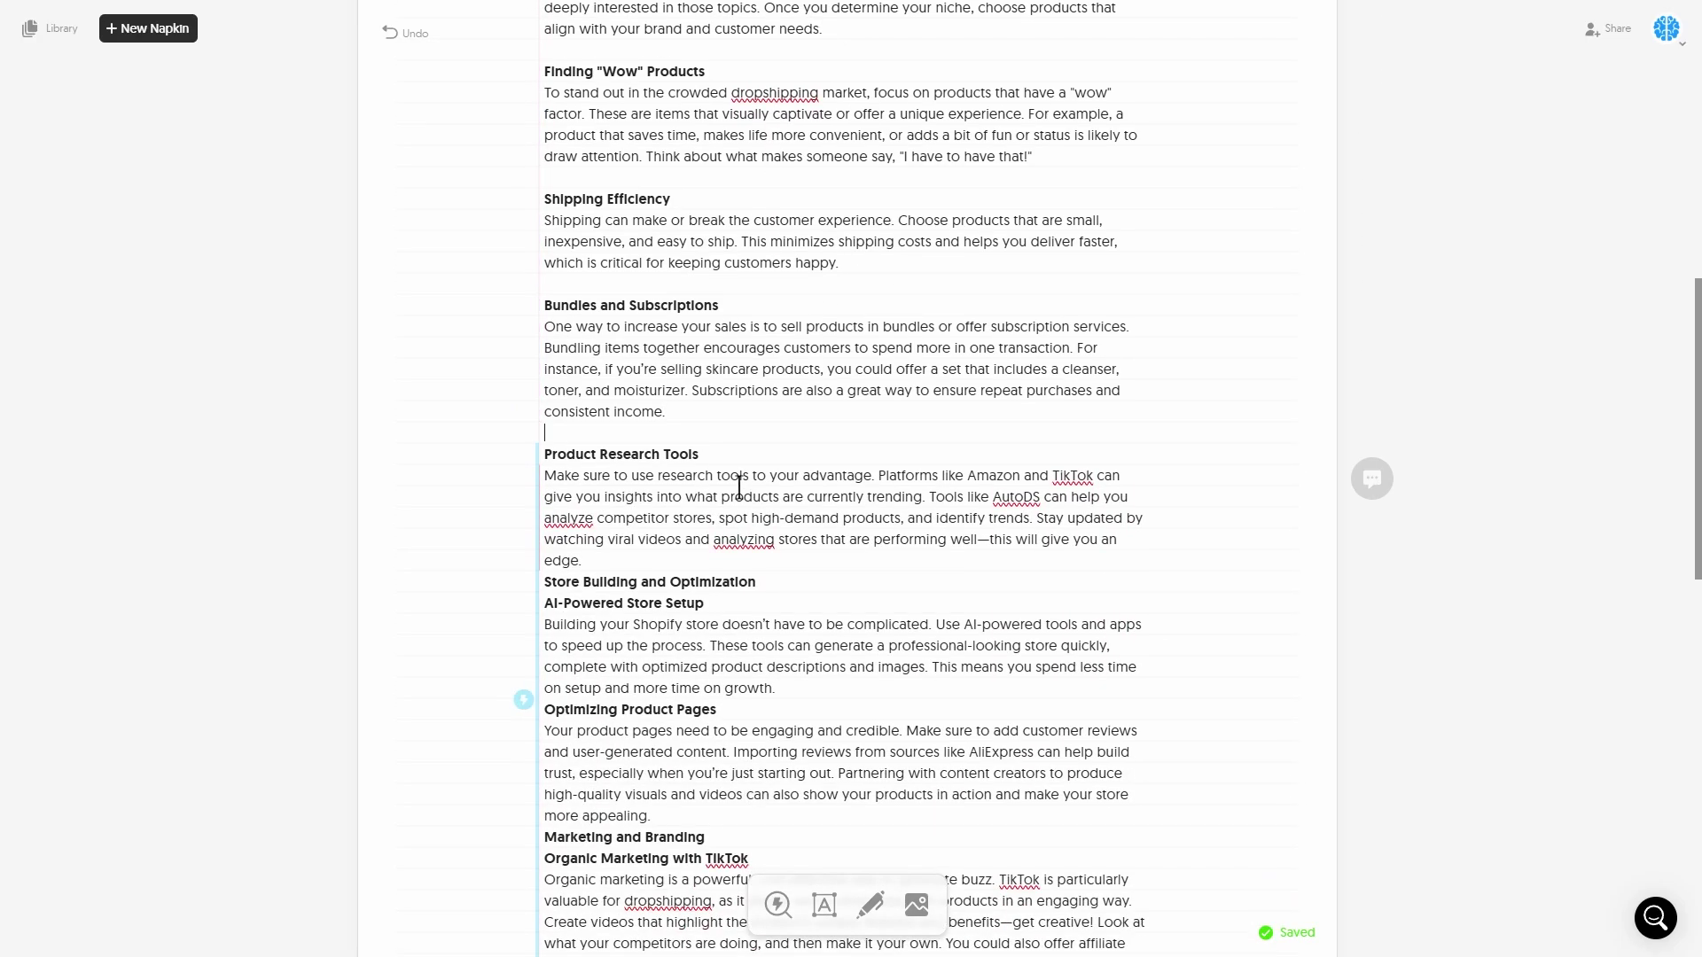
key("Return")
Insert a blank line after the "Store Building and Optimization" heading and after the "AI-Powered Store Setup" section.
left_click(773, 602)
key("Return")
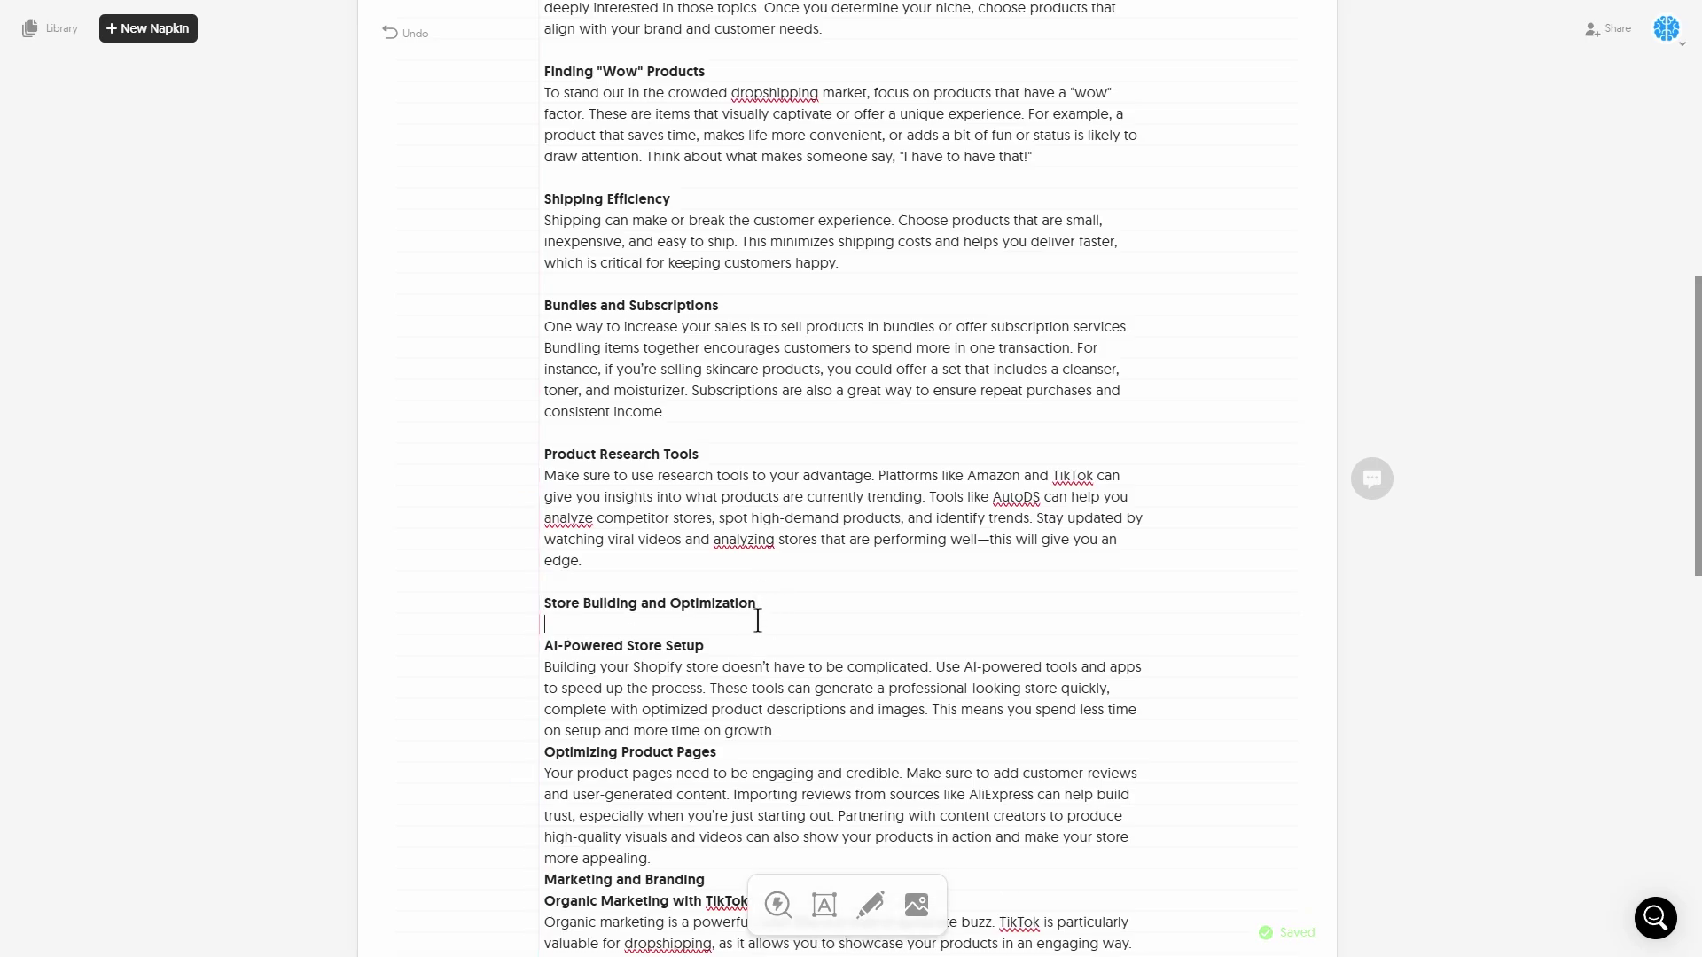
scroll(758, 620, "down", 1)
key("Return")
Insert blank lines after the "Optimizing Product Pages" section, the "Marketing and Branding" heading and the "Organic Marketing with TikTok" section.
scroll(798, 635, "down", 4)
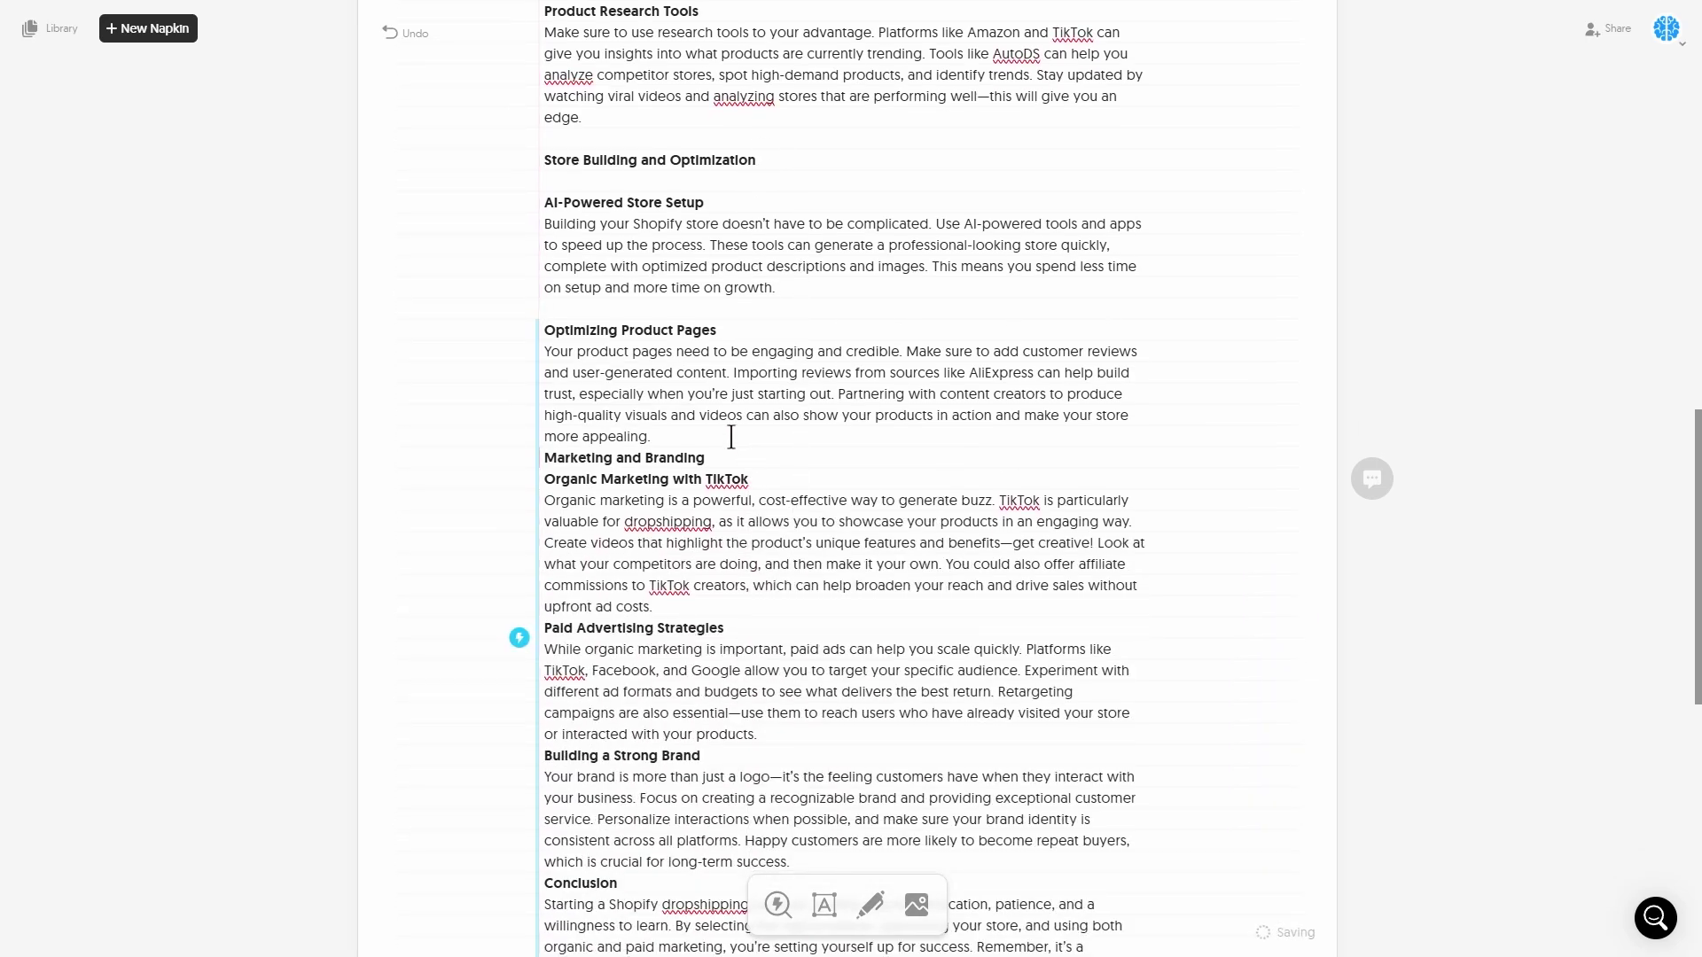
left_click(731, 439)
key("Return")
left_click(742, 479)
key("Return")
scroll(794, 529, "down", 2)
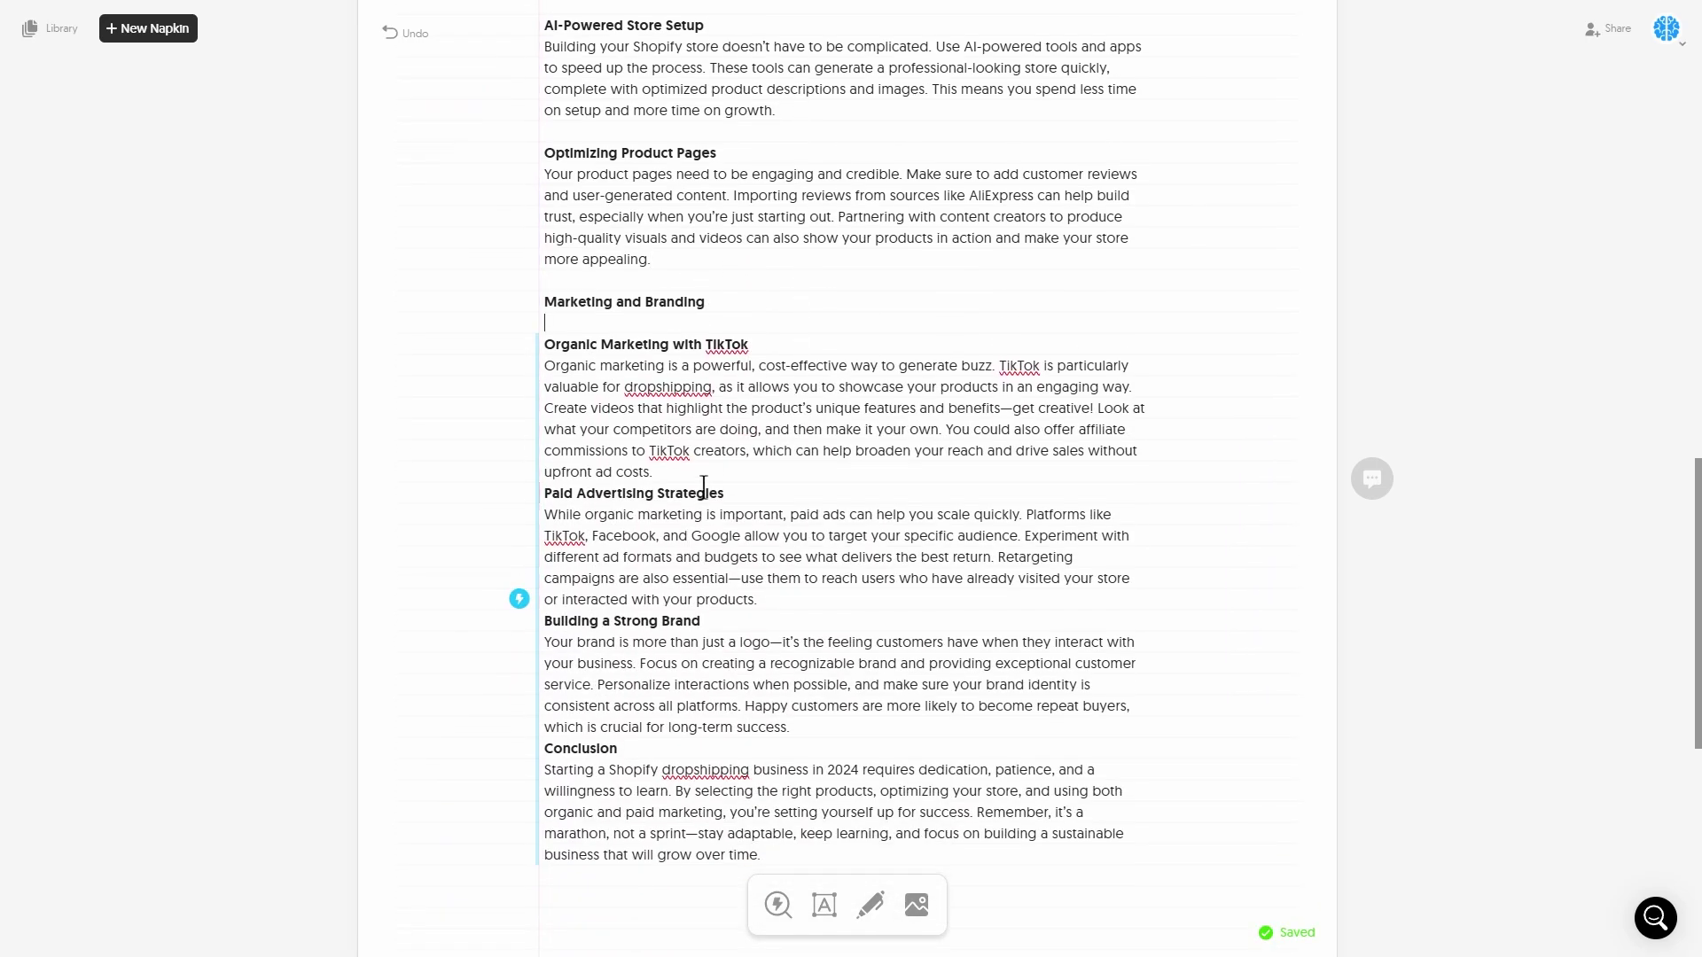
left_click(707, 479)
key("Return")
Add an empty line after the Conclusion entry at the end of the table of contents.
scroll(708, 460, "up", 15)
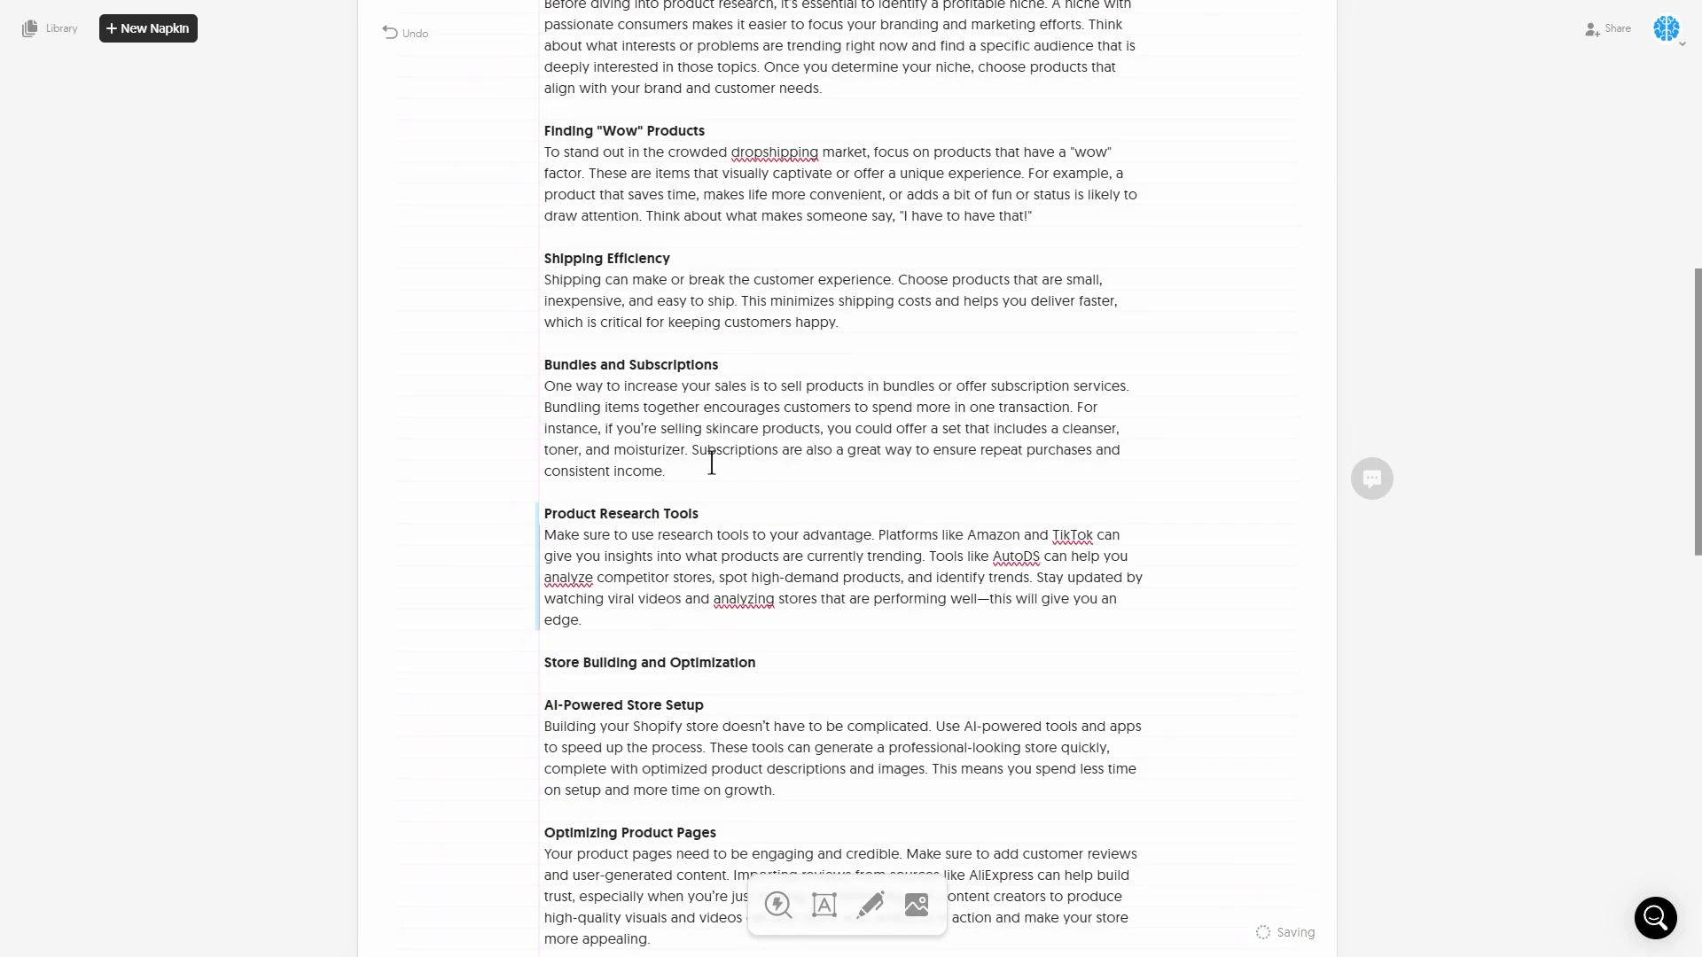
scroll(683, 160, "down", 4)
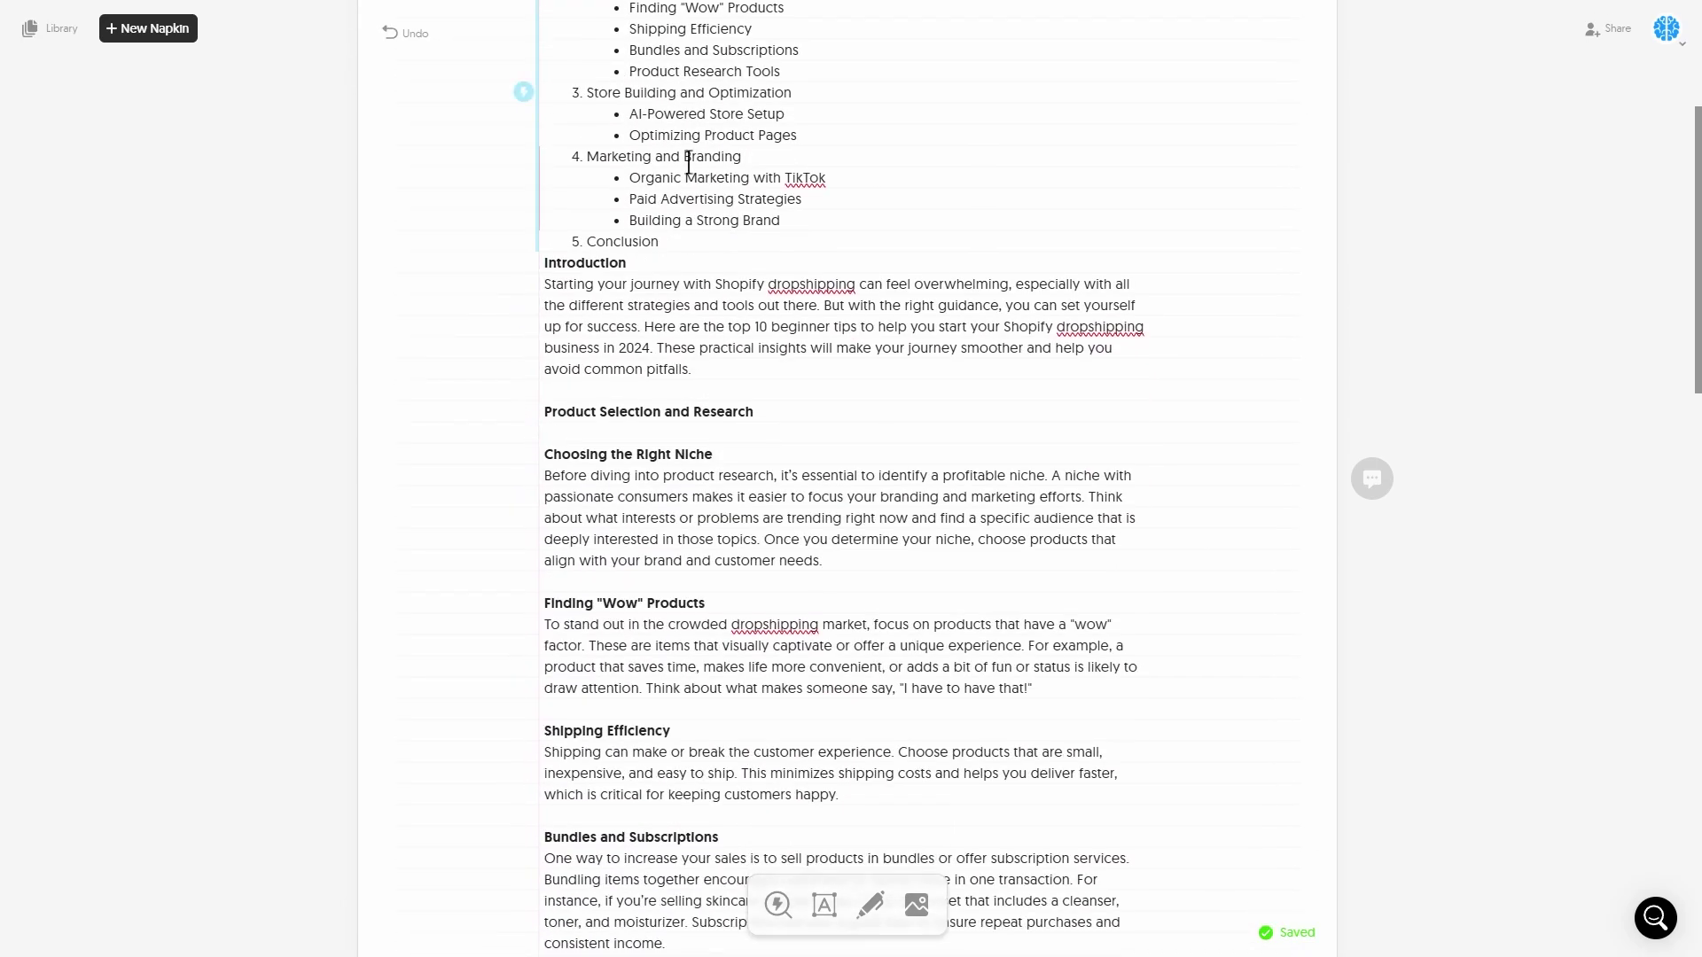
scroll(711, 139, "up", 4)
scroll(683, 399, "down", 2)
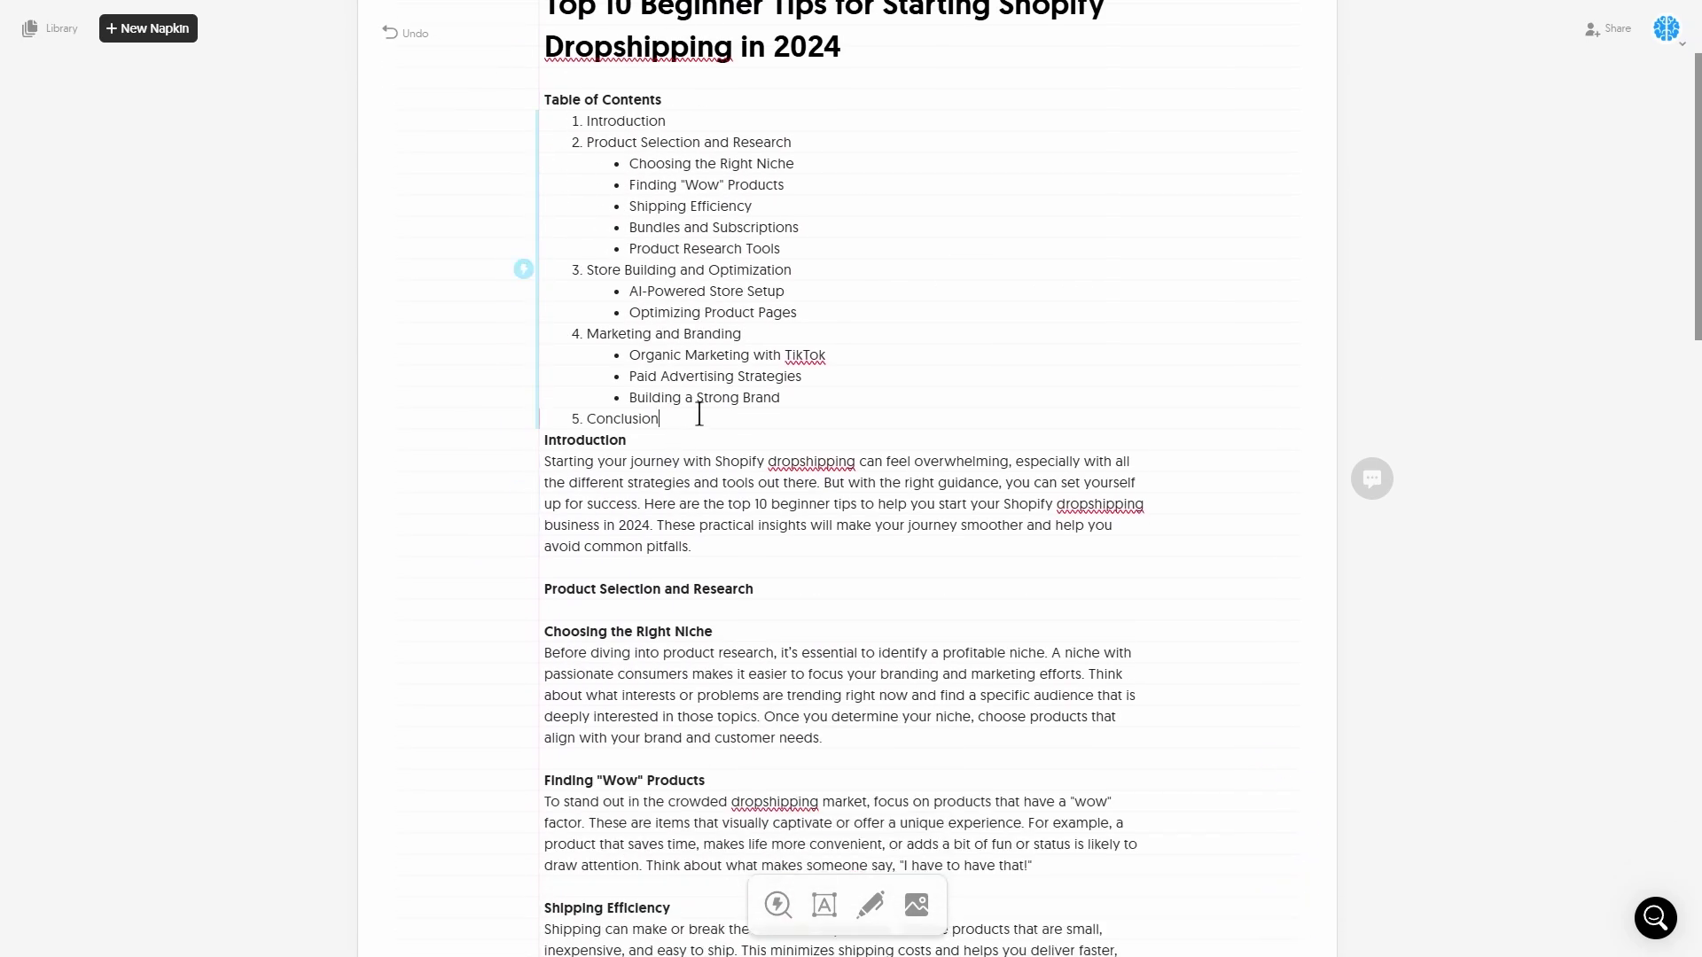
left_click(700, 414)
key("Return")
Generate a visual for the "Choosing the Right Niche" section and insert the "Niche Selection for Dropshipping" four-quadrant diagram with coloured icons.
scroll(699, 414, "down", 3)
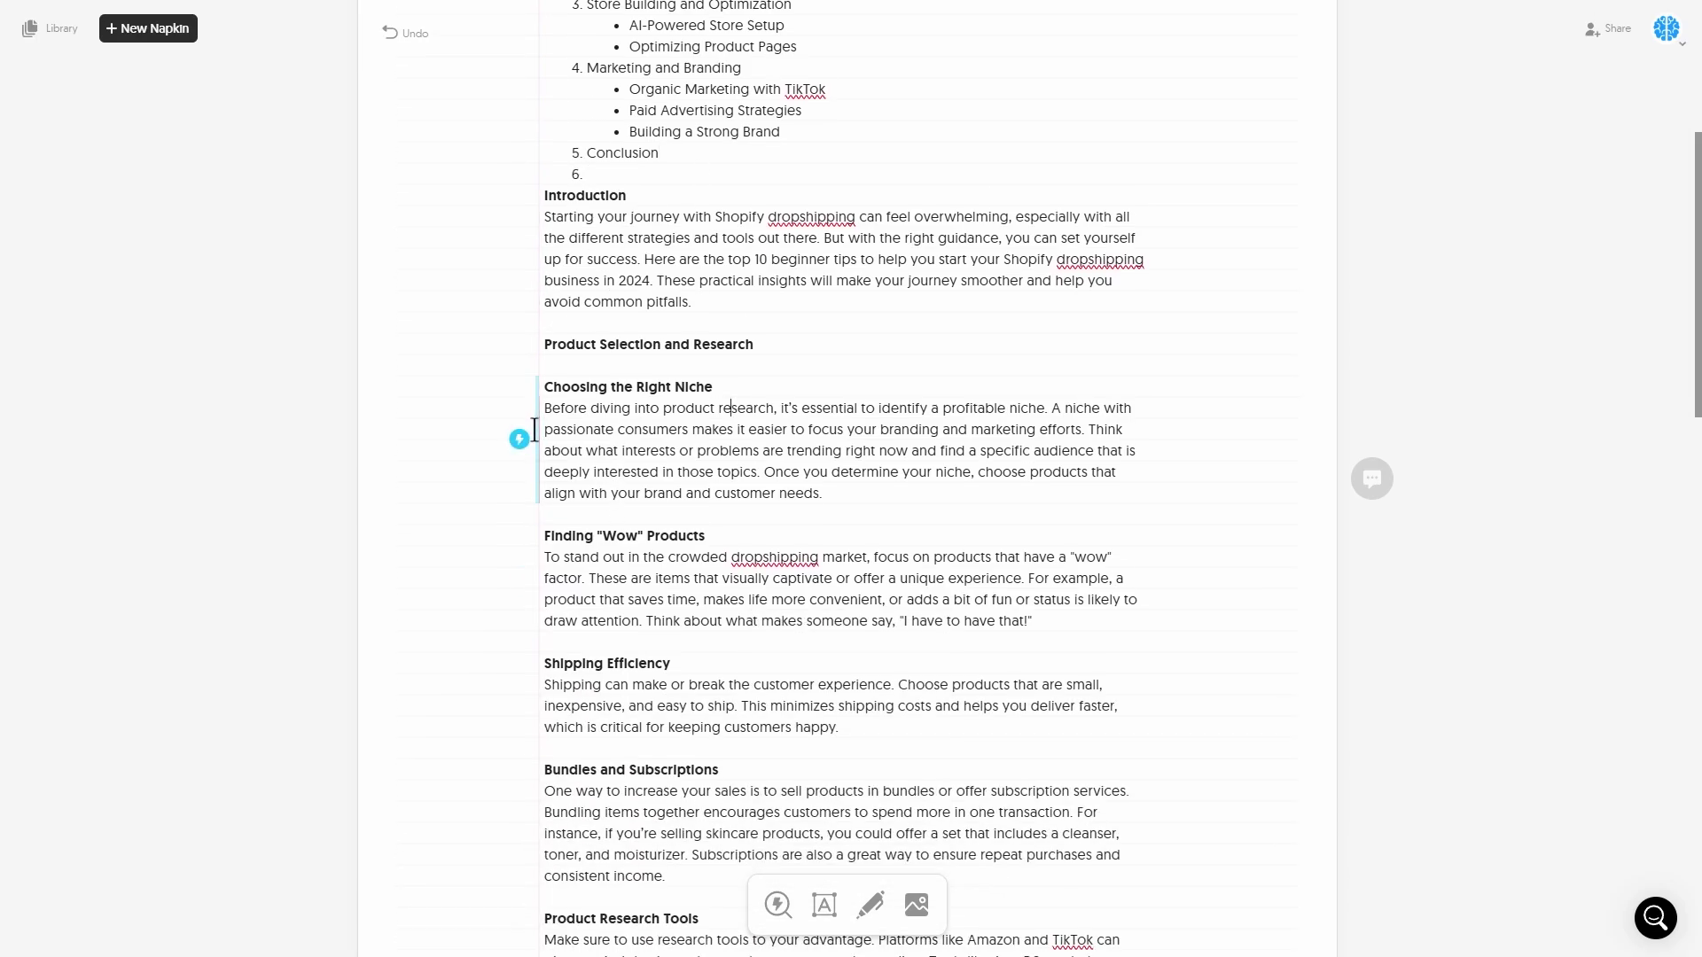
left_click(519, 439)
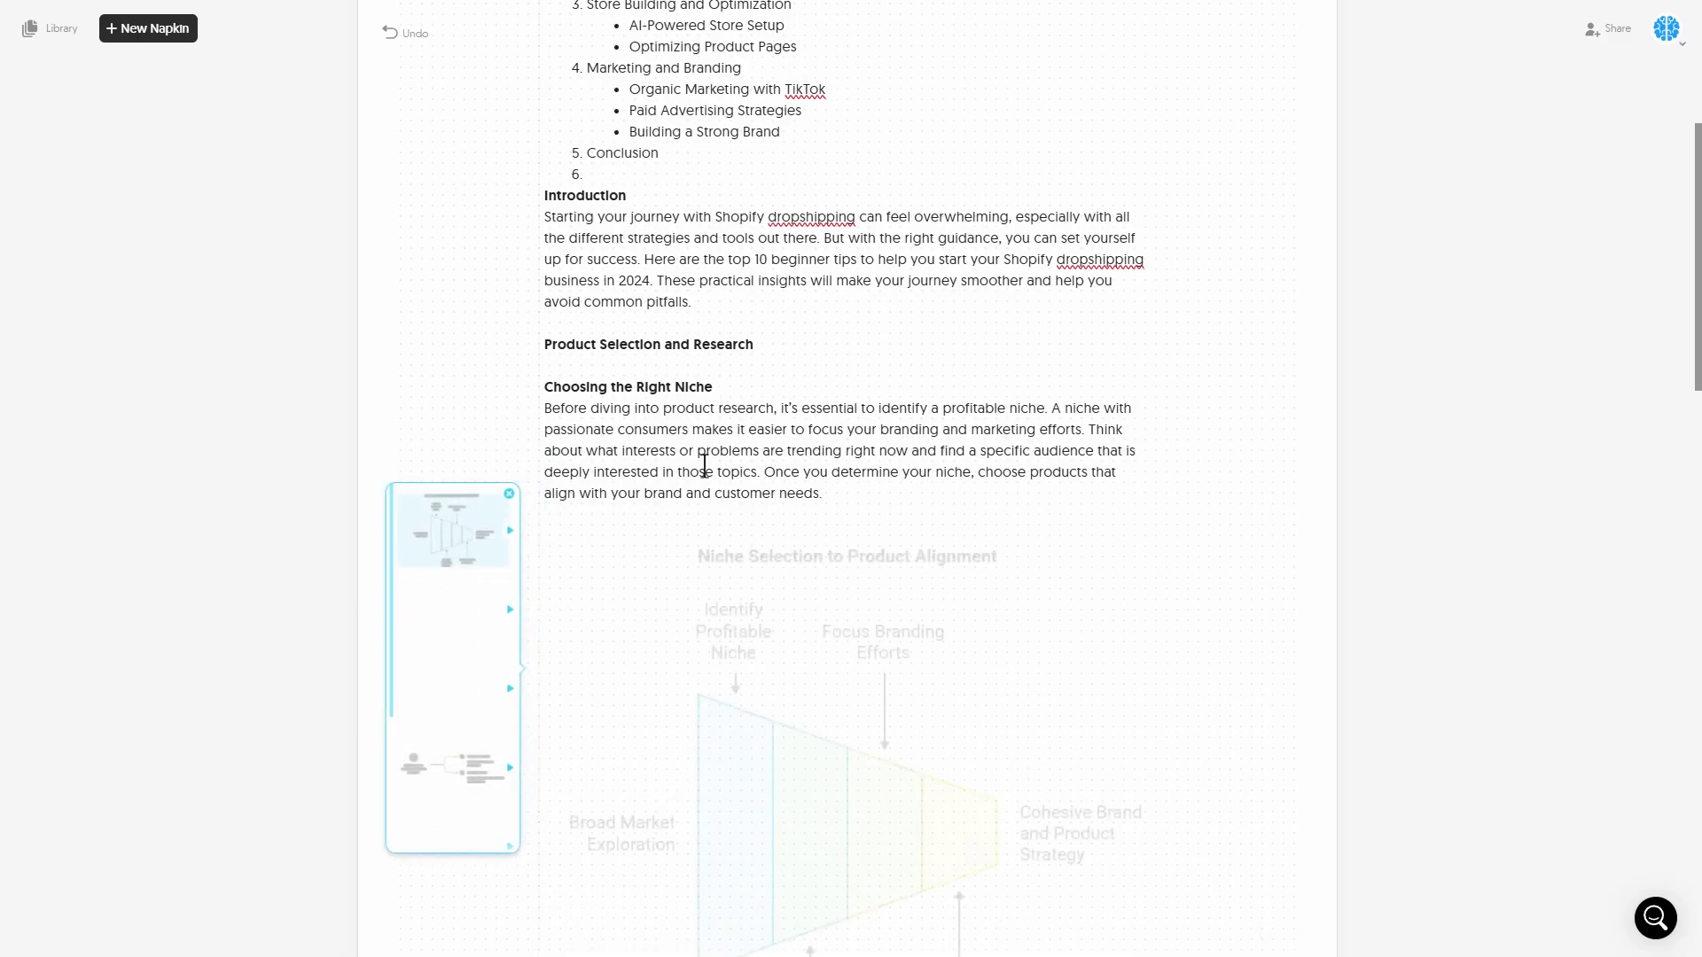
scroll(762, 469, "down", 2)
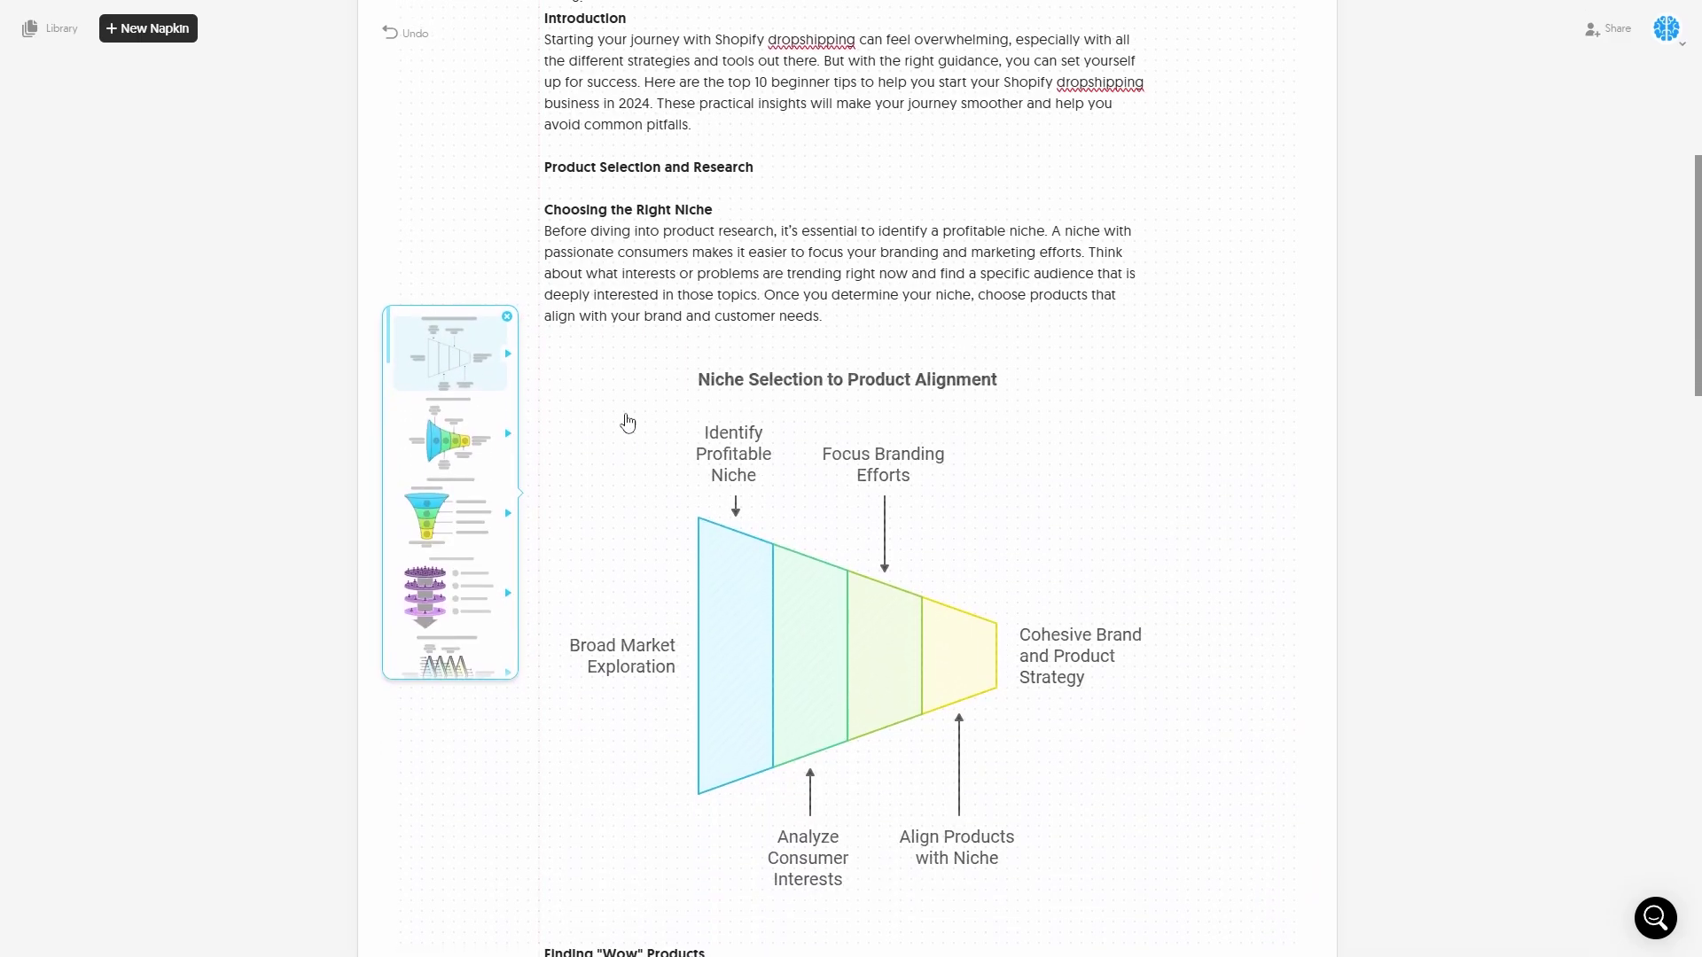
scroll(828, 439, "down", 3)
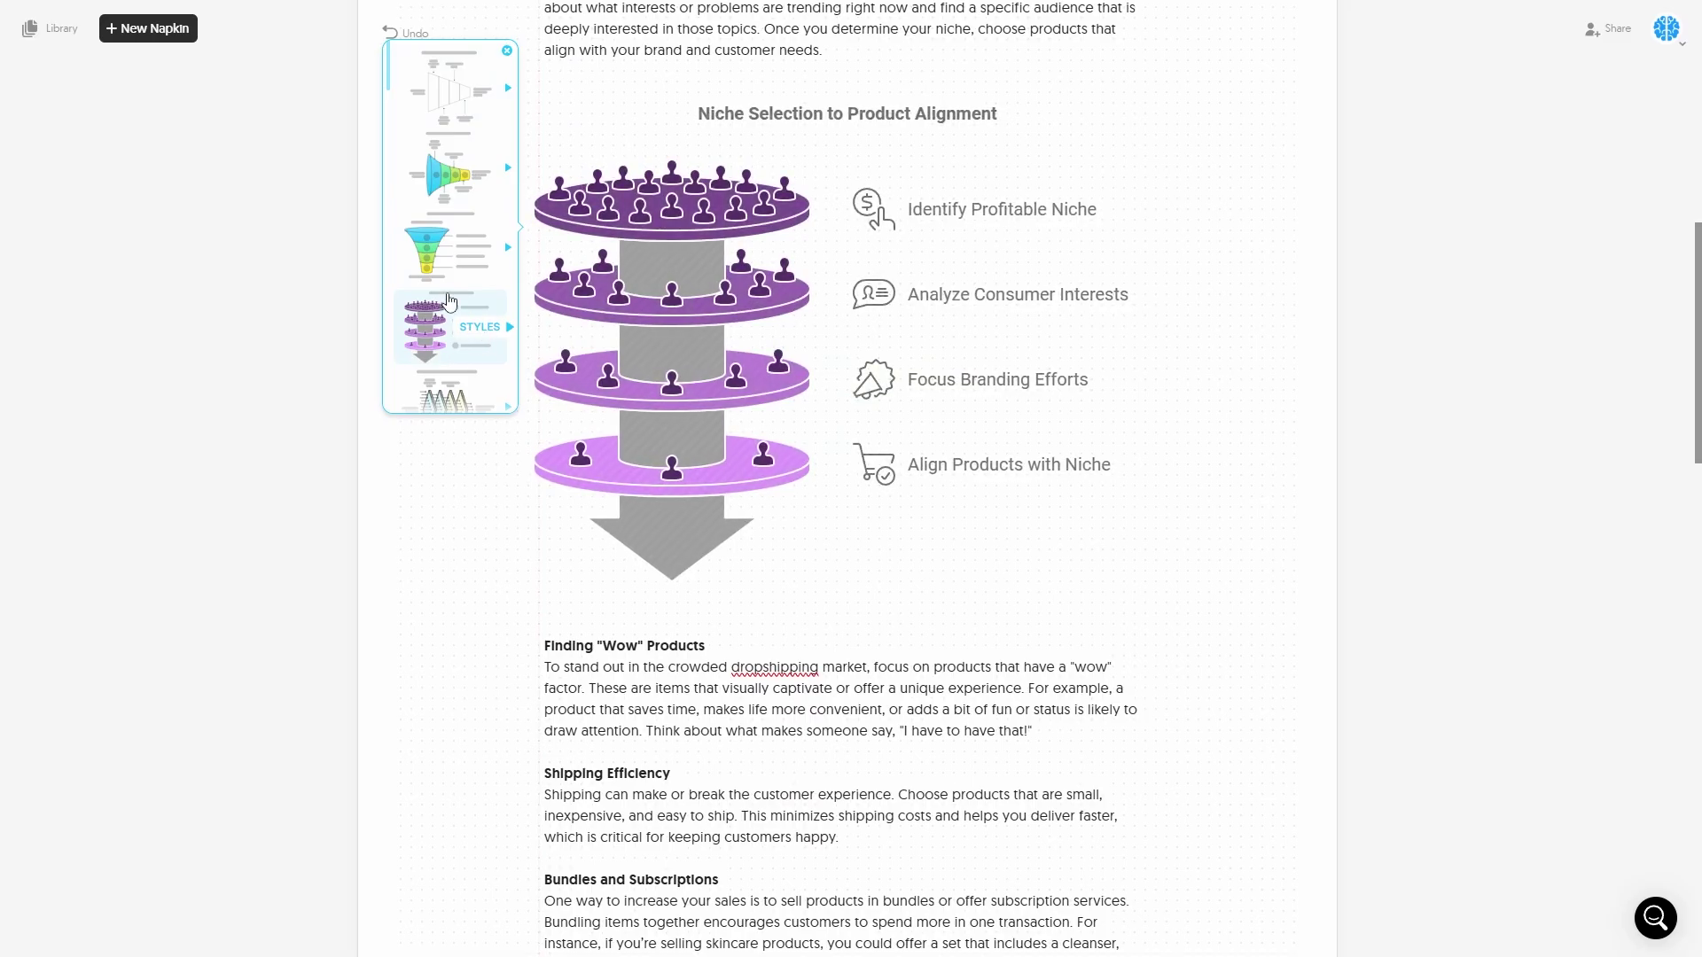
left_click(449, 302)
scroll(467, 339, "down", 3)
left_click(453, 332)
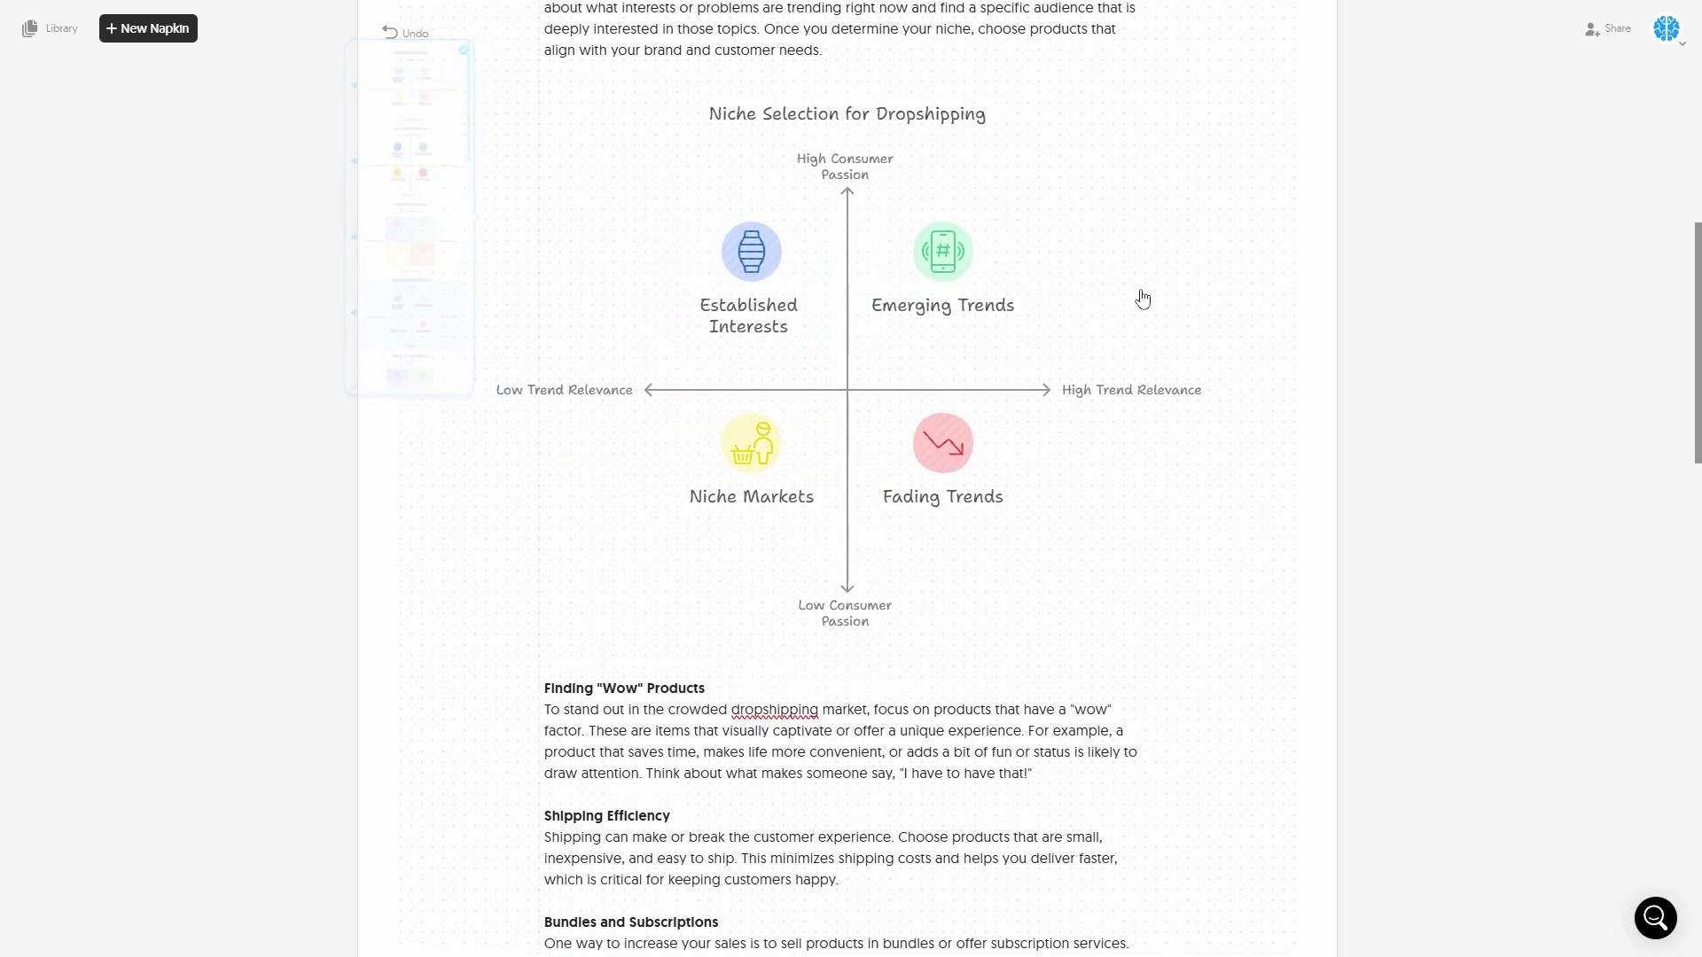
scroll(969, 304, "up", 4)
scroll(616, 315, "down", 9)
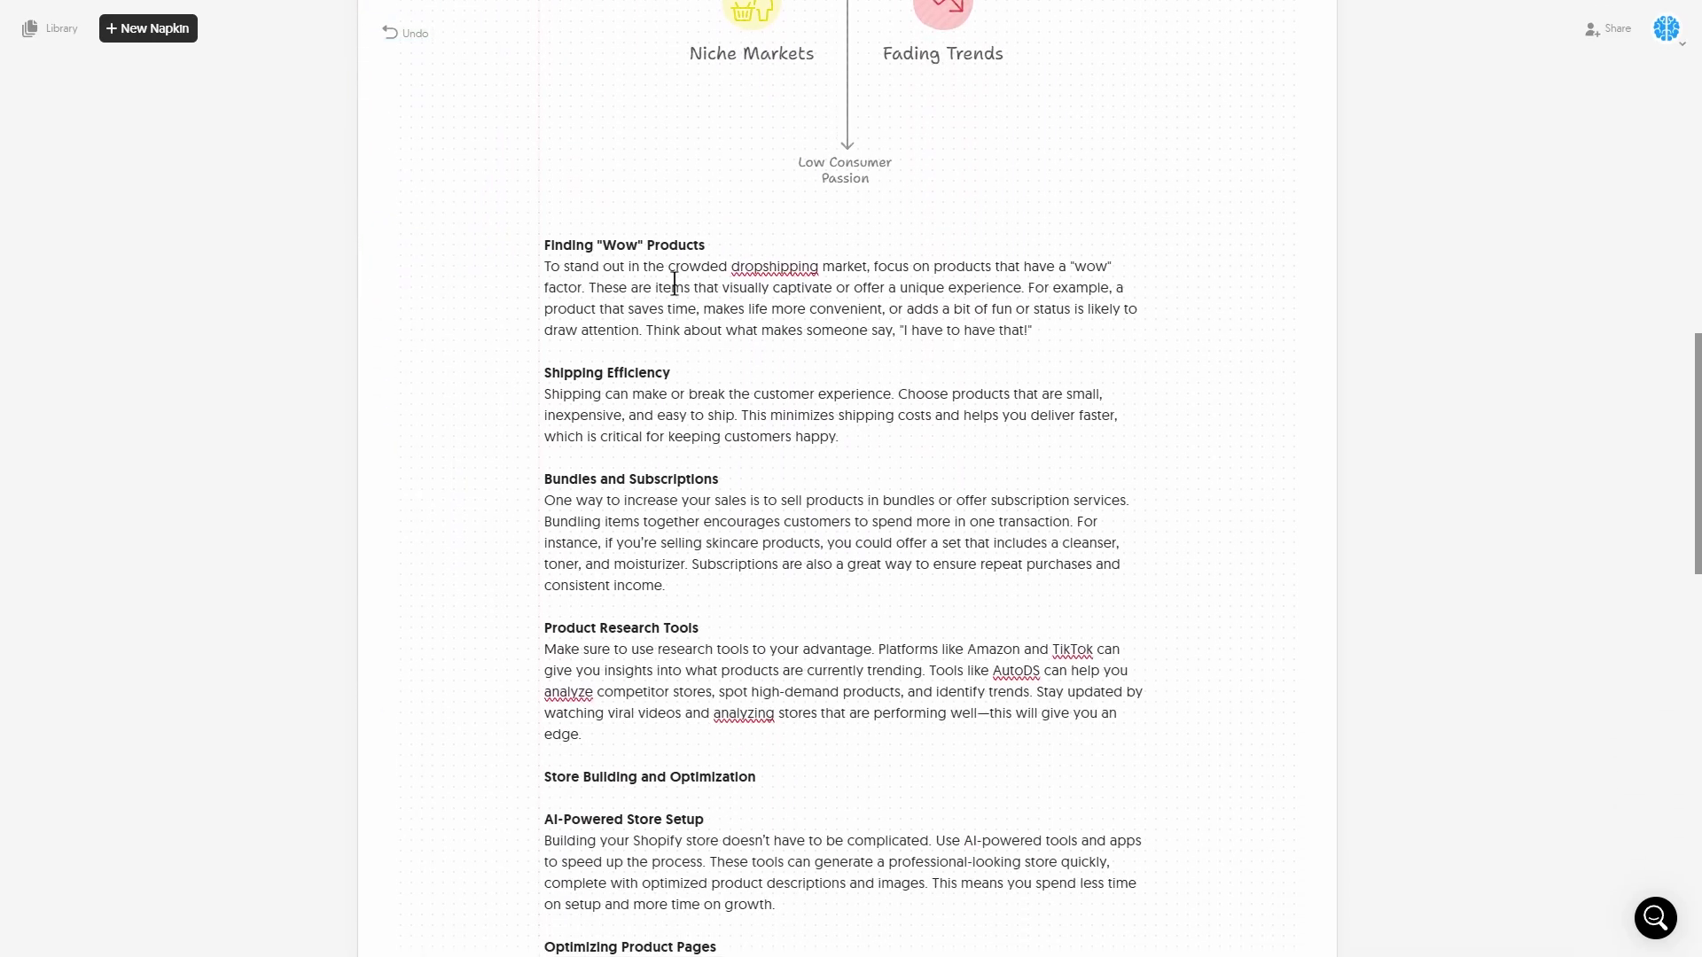
scroll(726, 373, "up", 10)
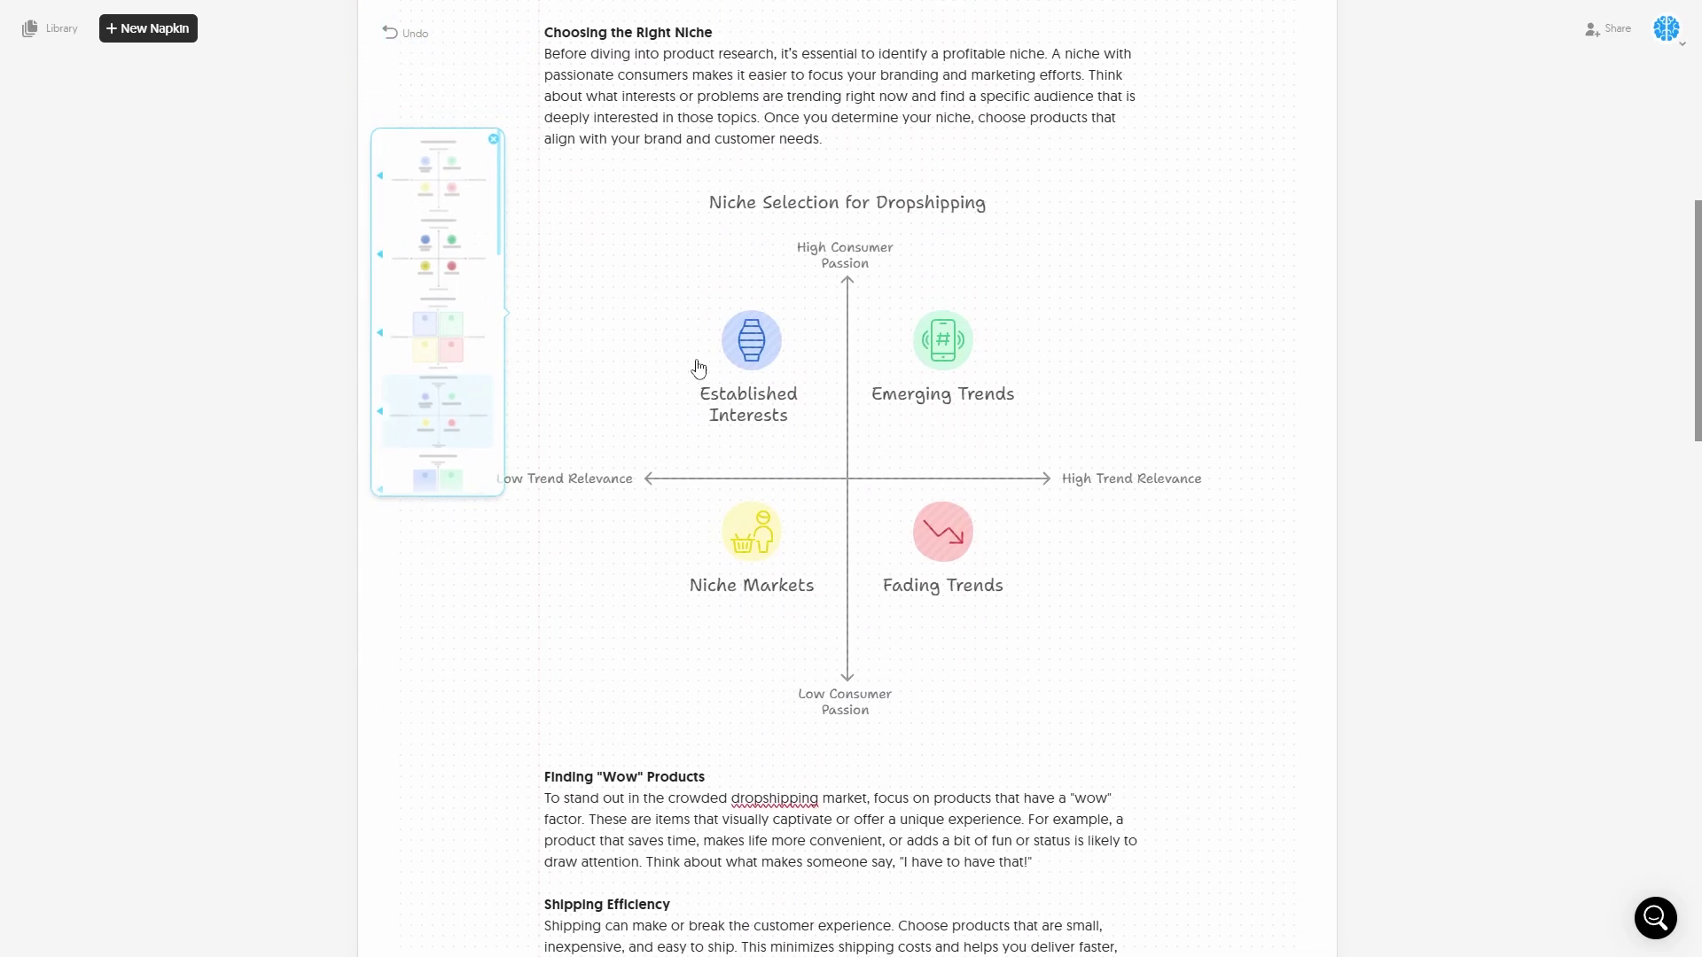
scroll(620, 346, "down", 5)
left_click(717, 398)
Insert the sketch-style puzzle wheel "Enhancing Shopify Success with Research Tools" as the visual for the "Product Research Tools" section.
scroll(790, 399, "down", 5)
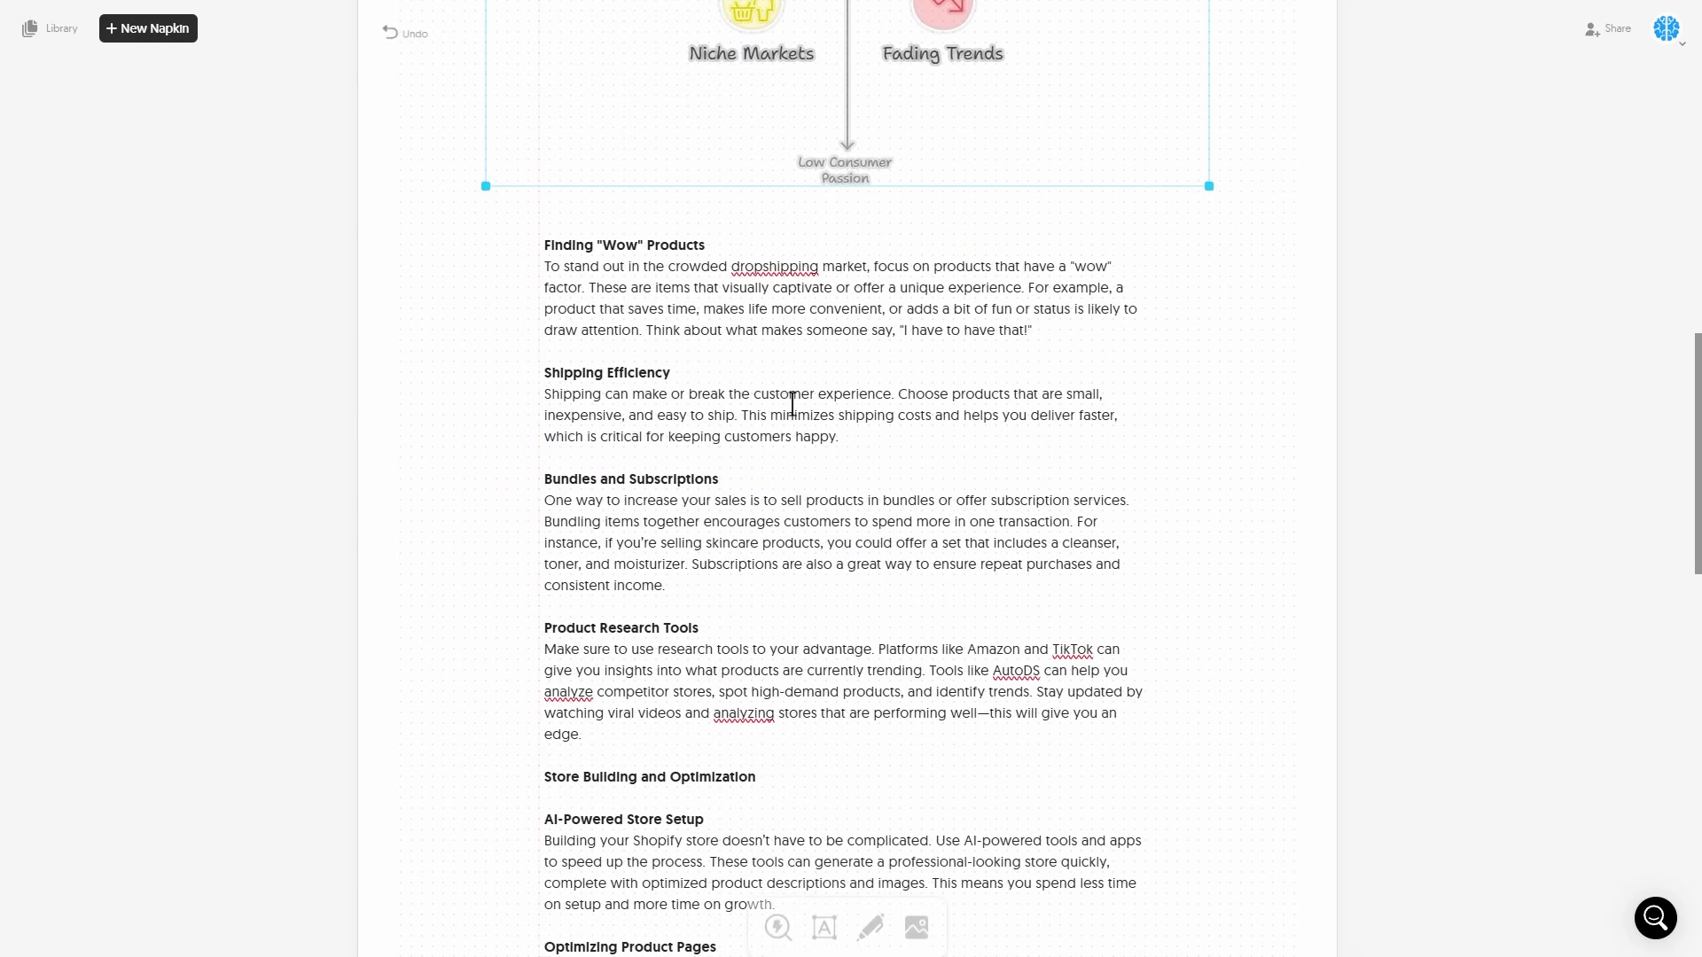
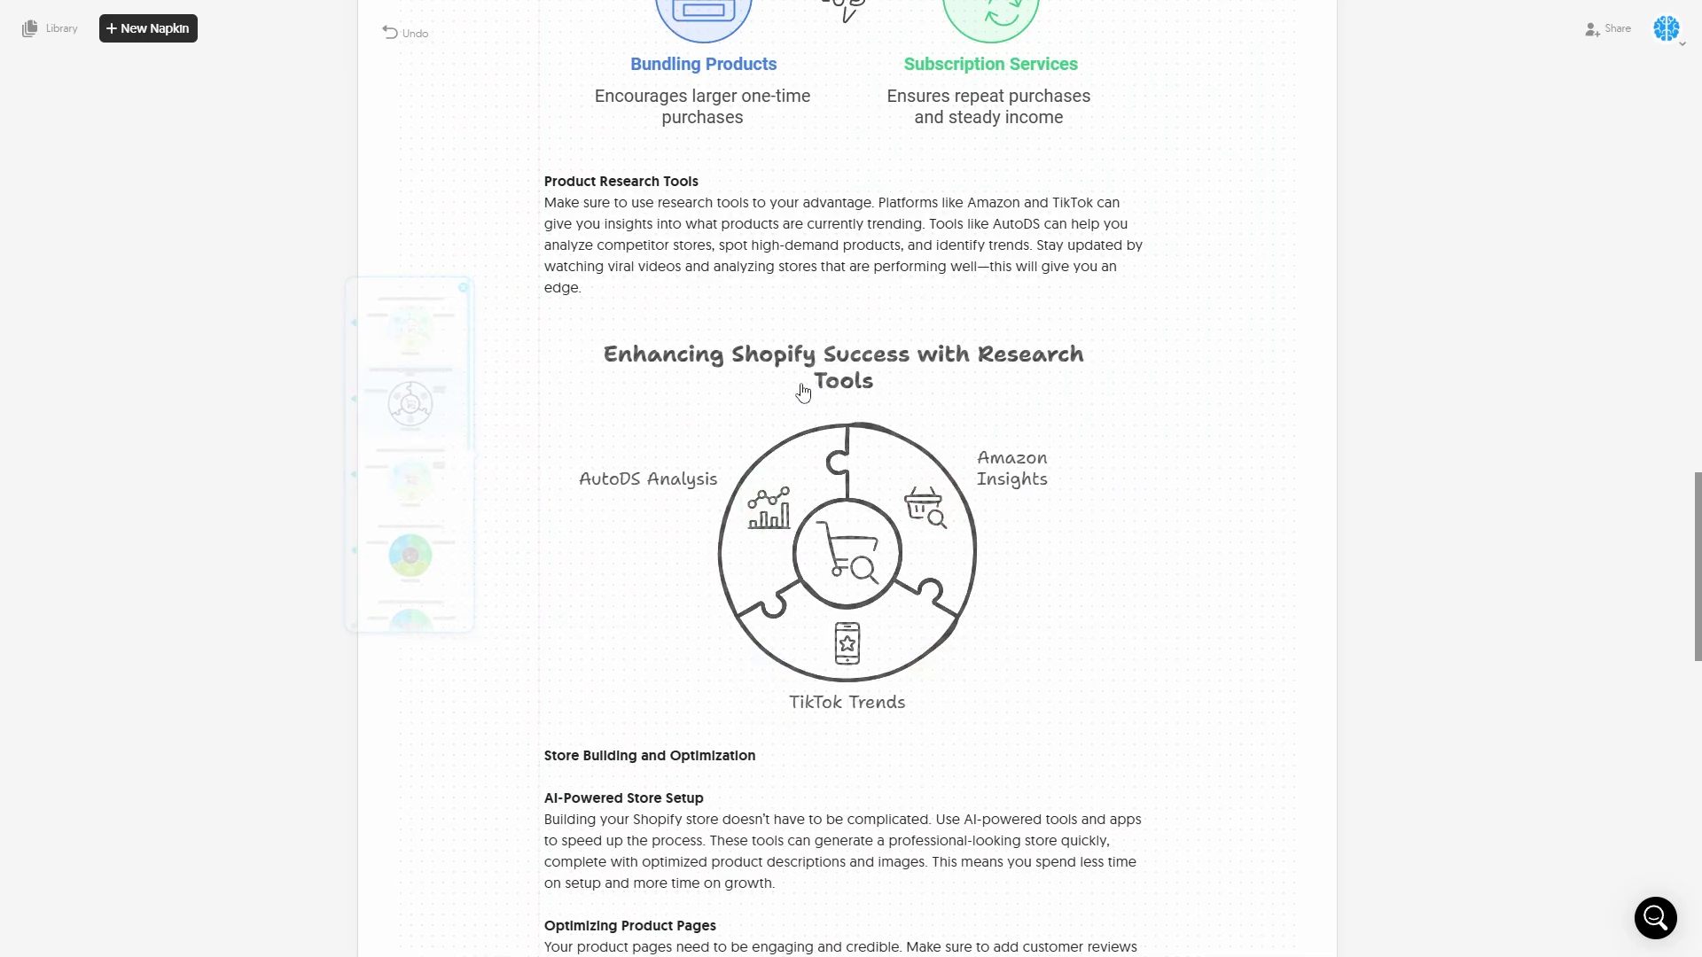
left_click(856, 490)
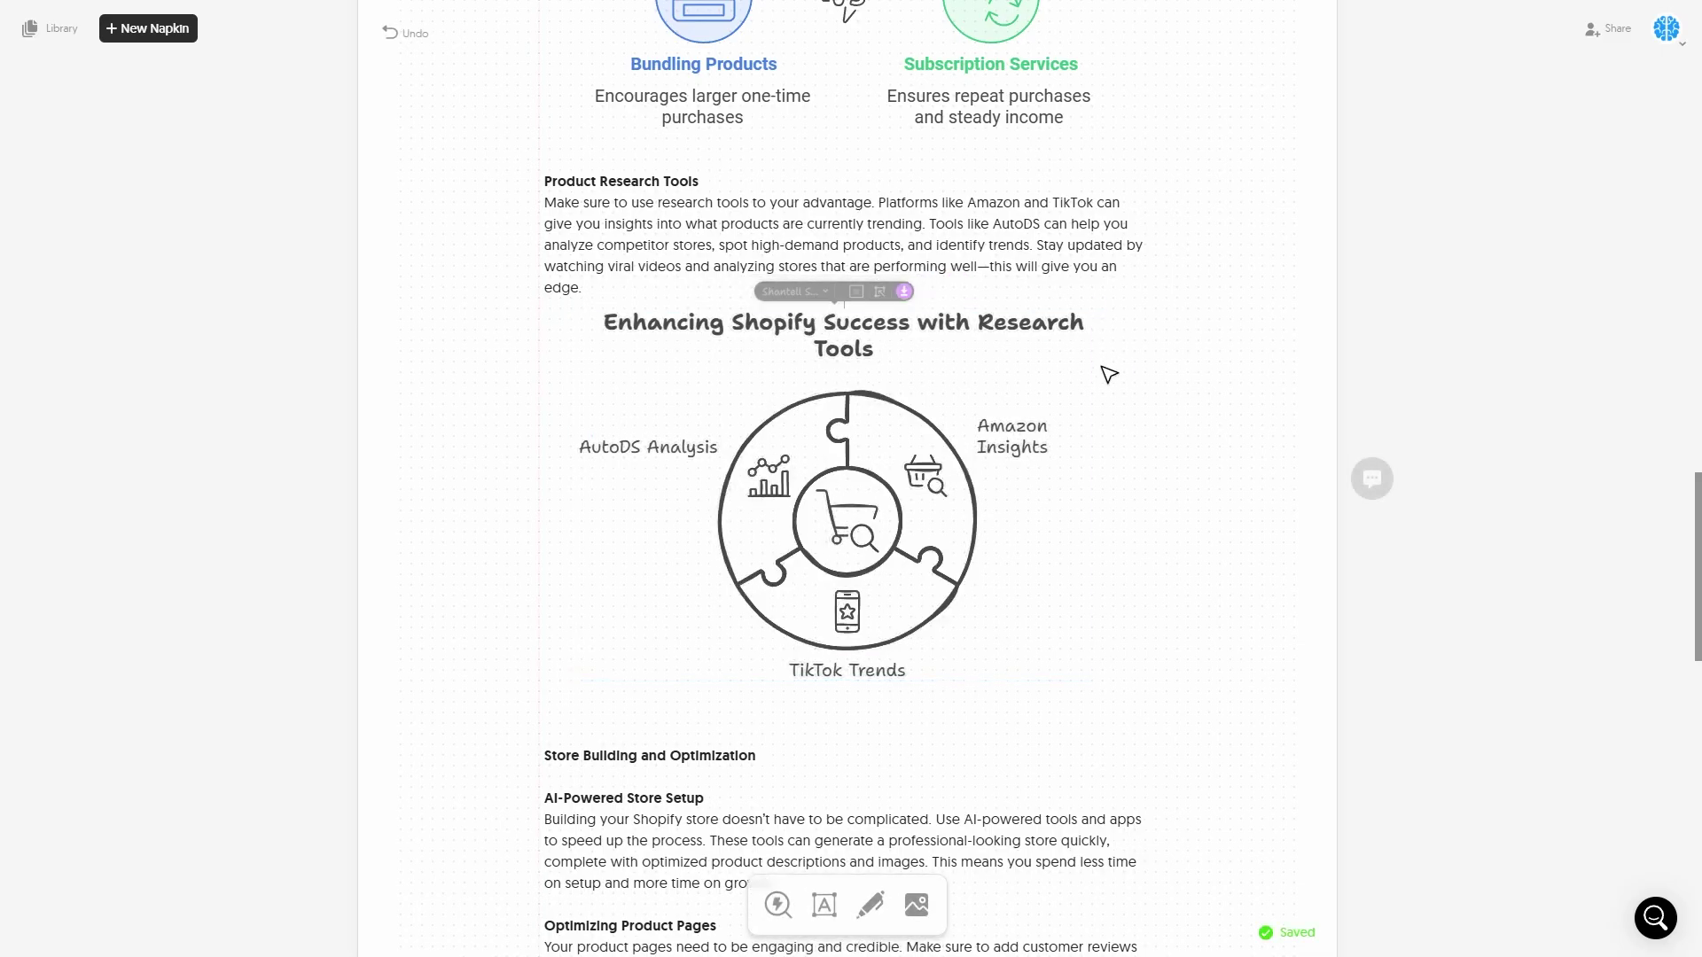
Insert blank lines after the "Building a Strong Brand" section and after the "Paid Advertising Strategies" section.
scroll(913, 369, "up", 20)
scroll(735, 287, "up", 7)
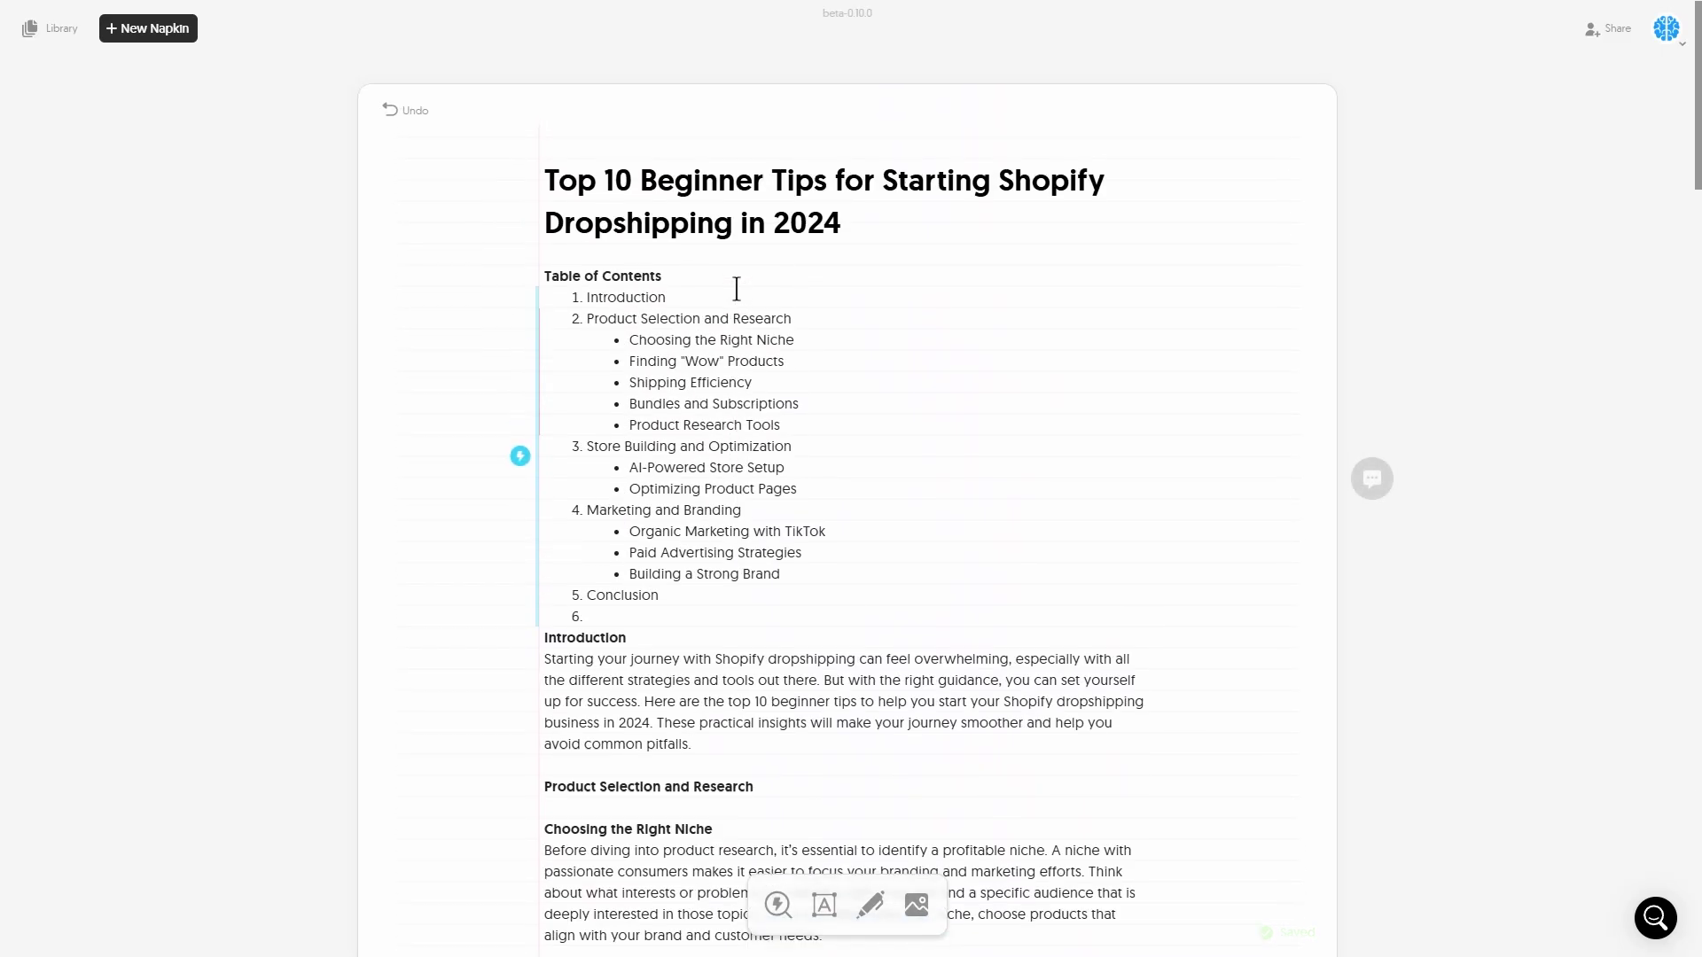
scroll(710, 471, "down", 3)
scroll(524, 389, "up", 3)
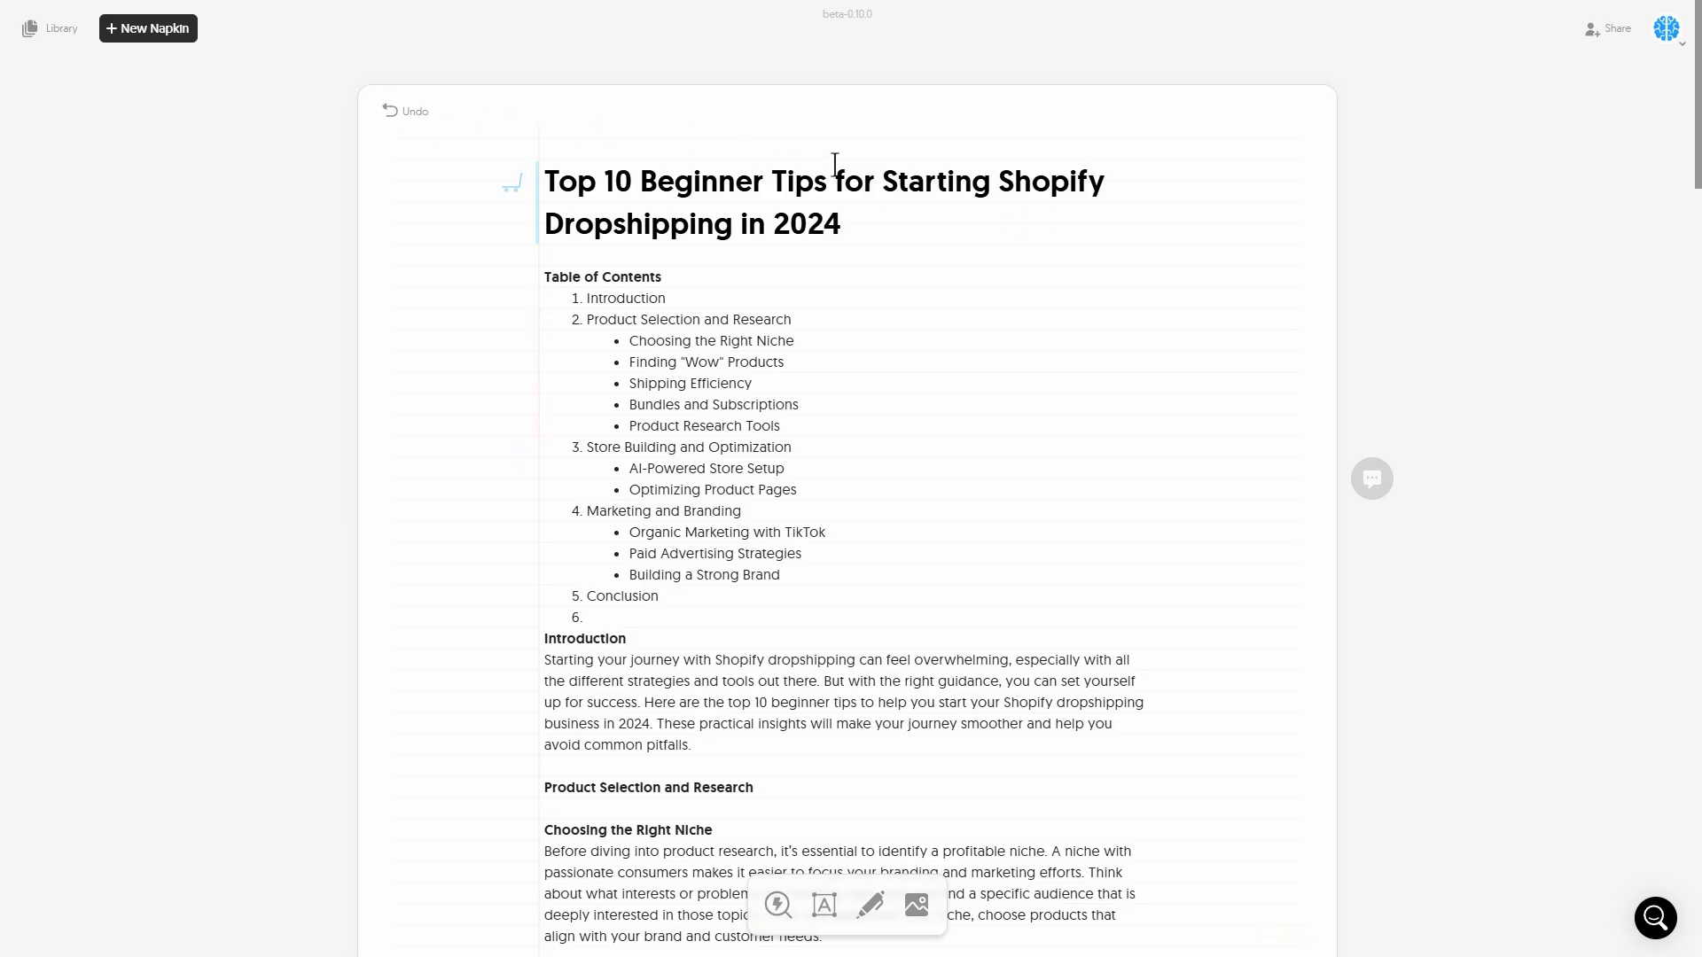
scroll(835, 164, "down", 20)
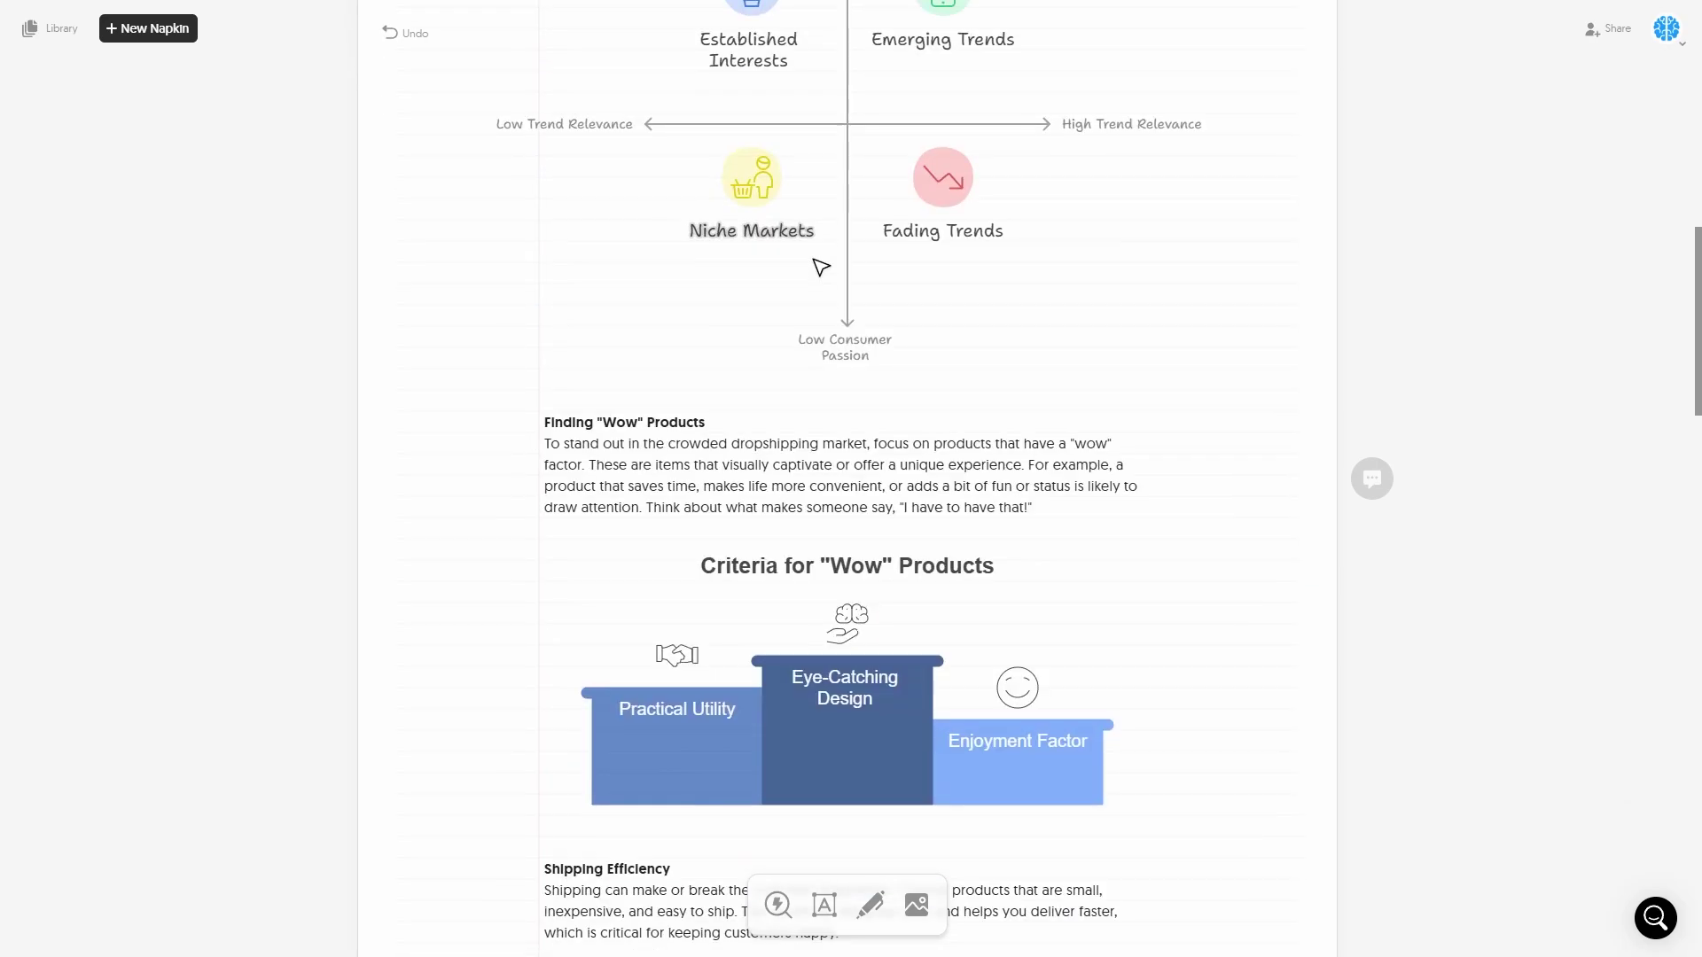
scroll(861, 335, "down", 7)
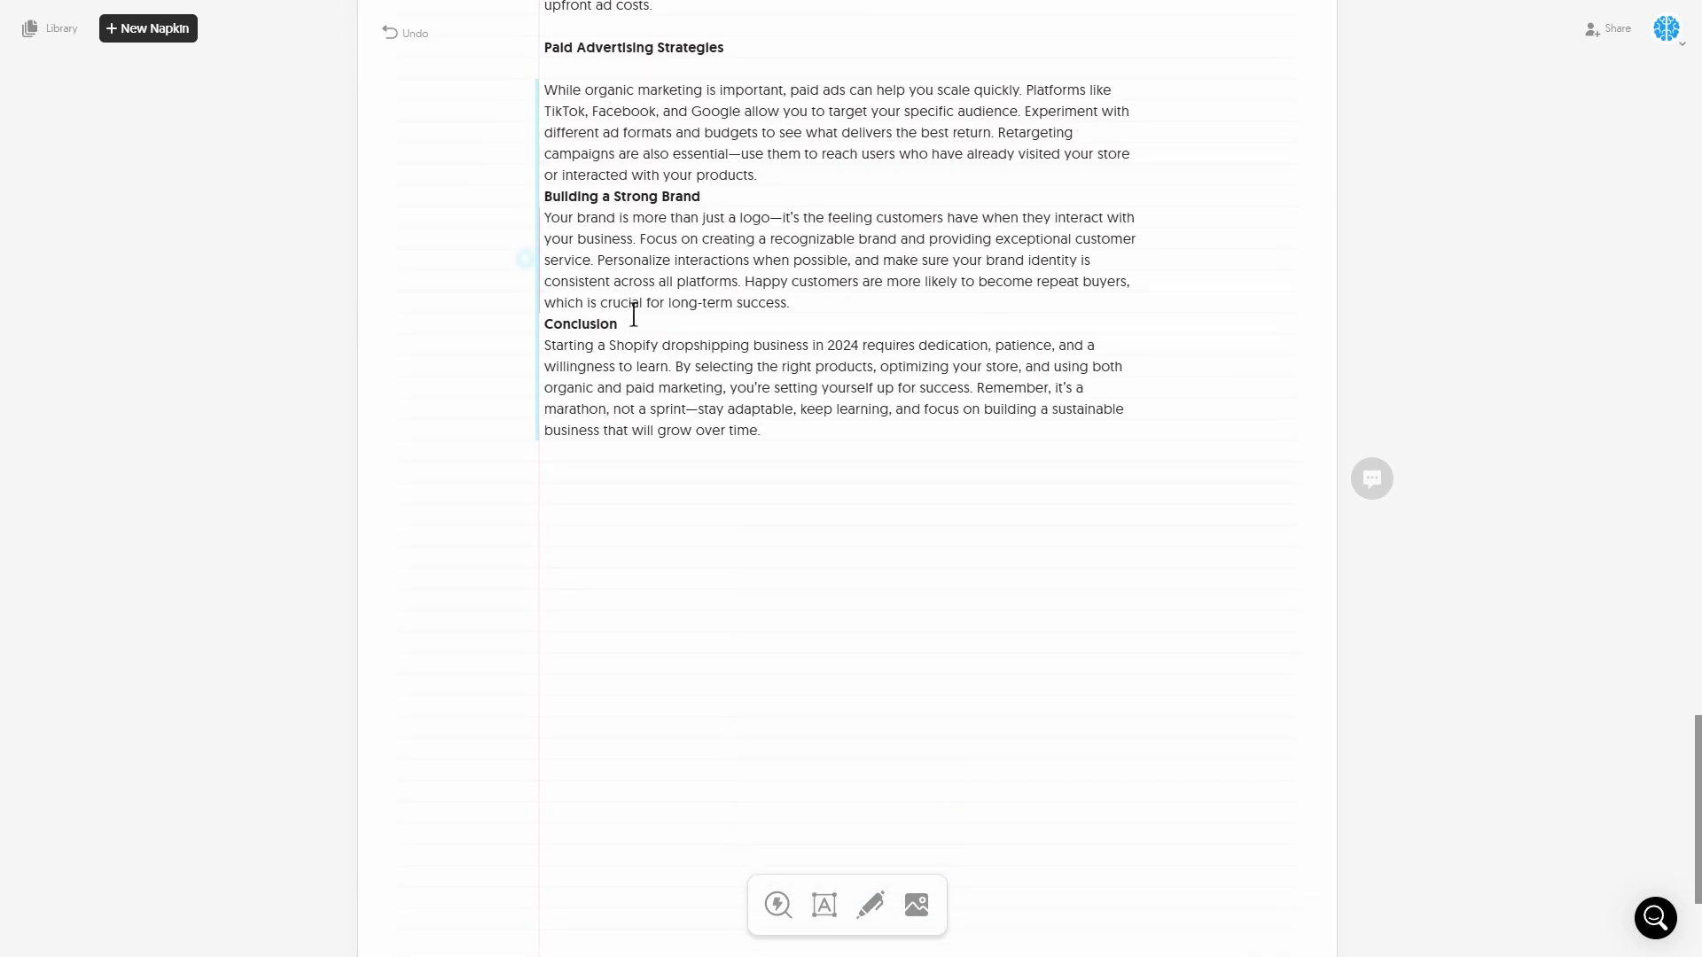
key("Return")
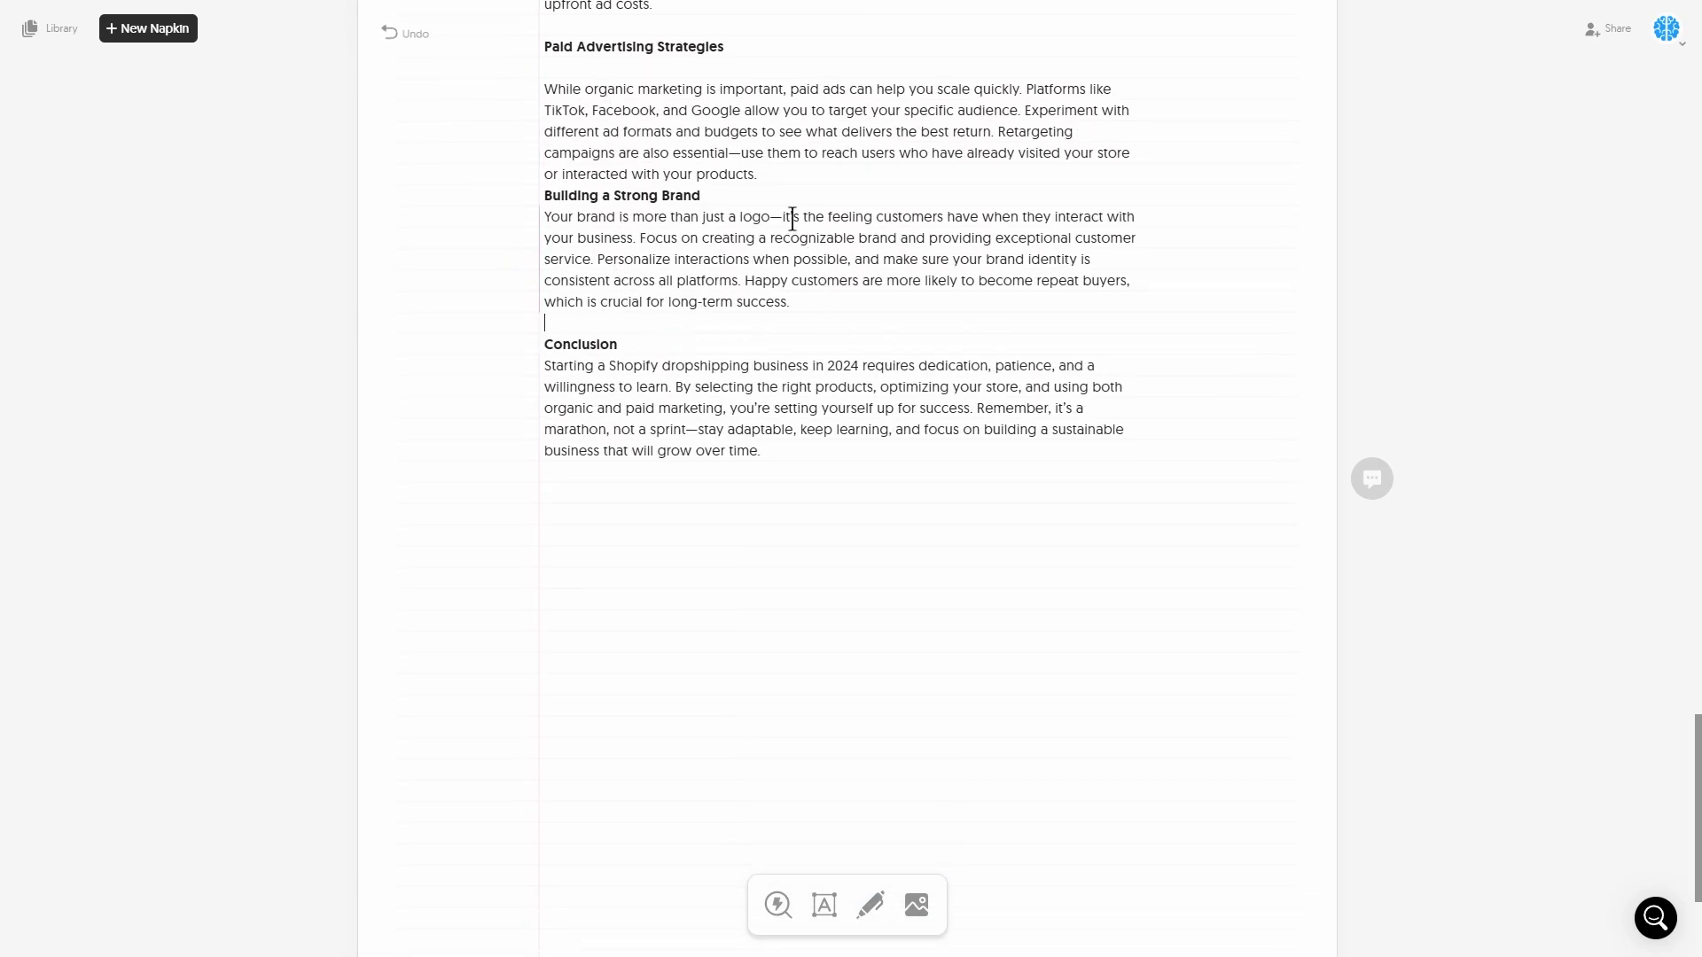
left_click(776, 175)
key("Return")
Review the whole ebook from the table of contents to the Conclusion, checking the section texts, spacing and visuals.
scroll(723, 266, "up", 20)
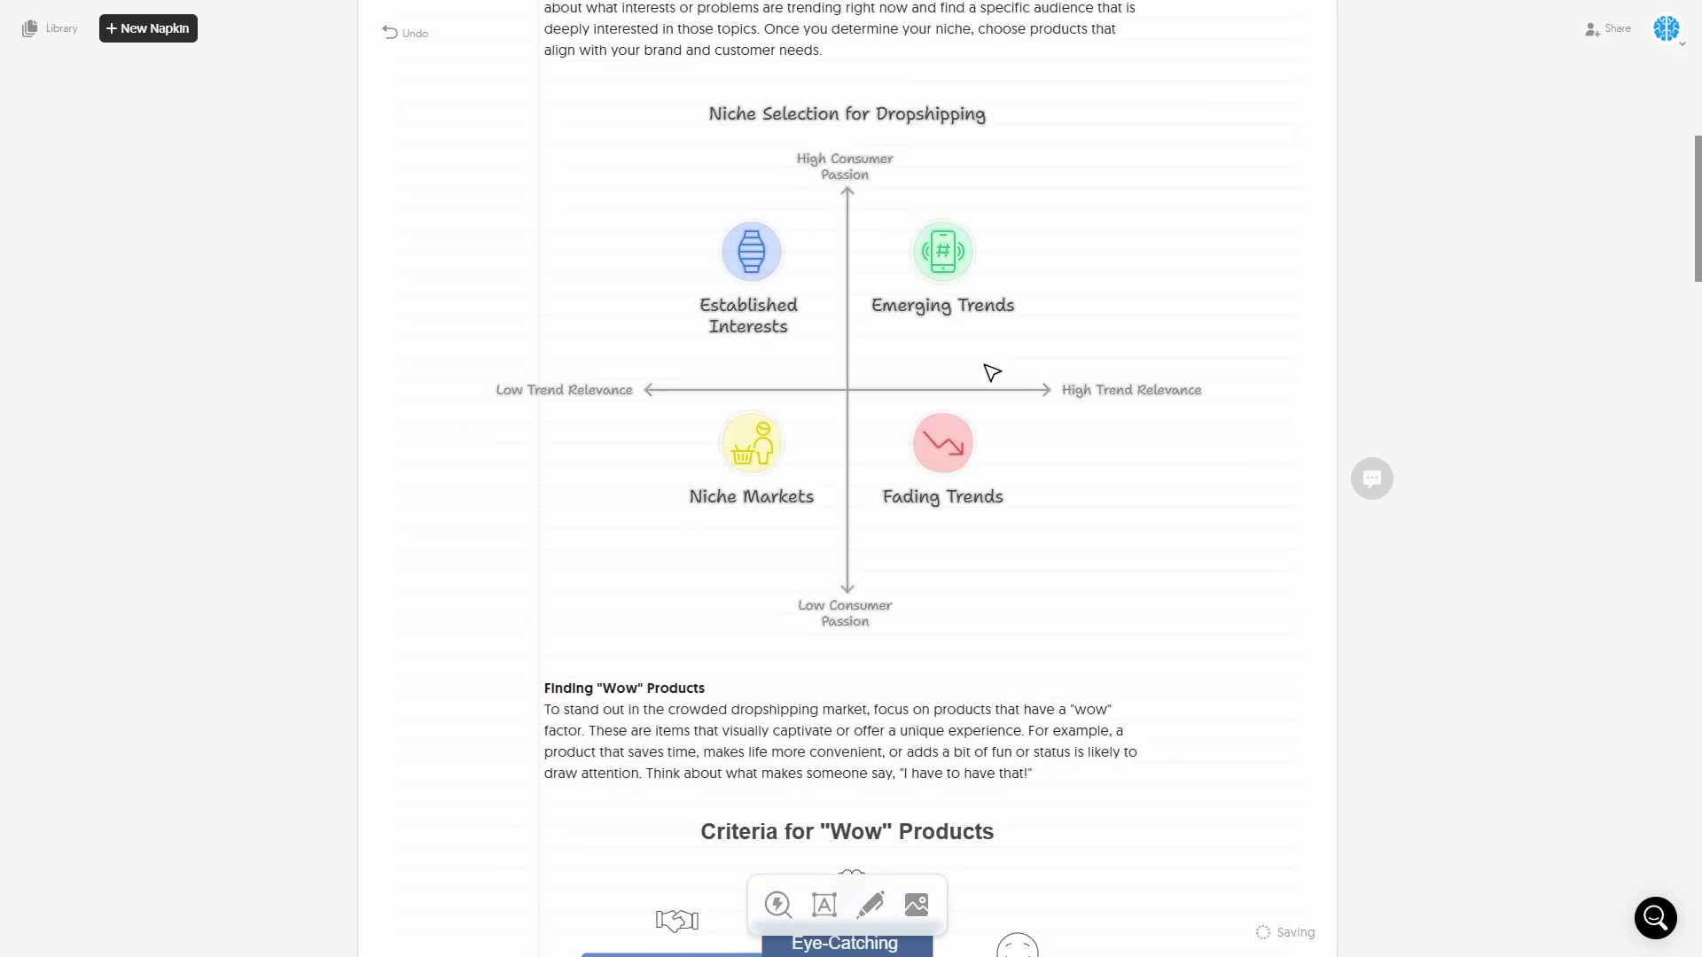
scroll(857, 217, "up", 4)
scroll(859, 228, "down", 3)
scroll(859, 228, "up", 2)
left_click_drag(719, 302, 968, 266)
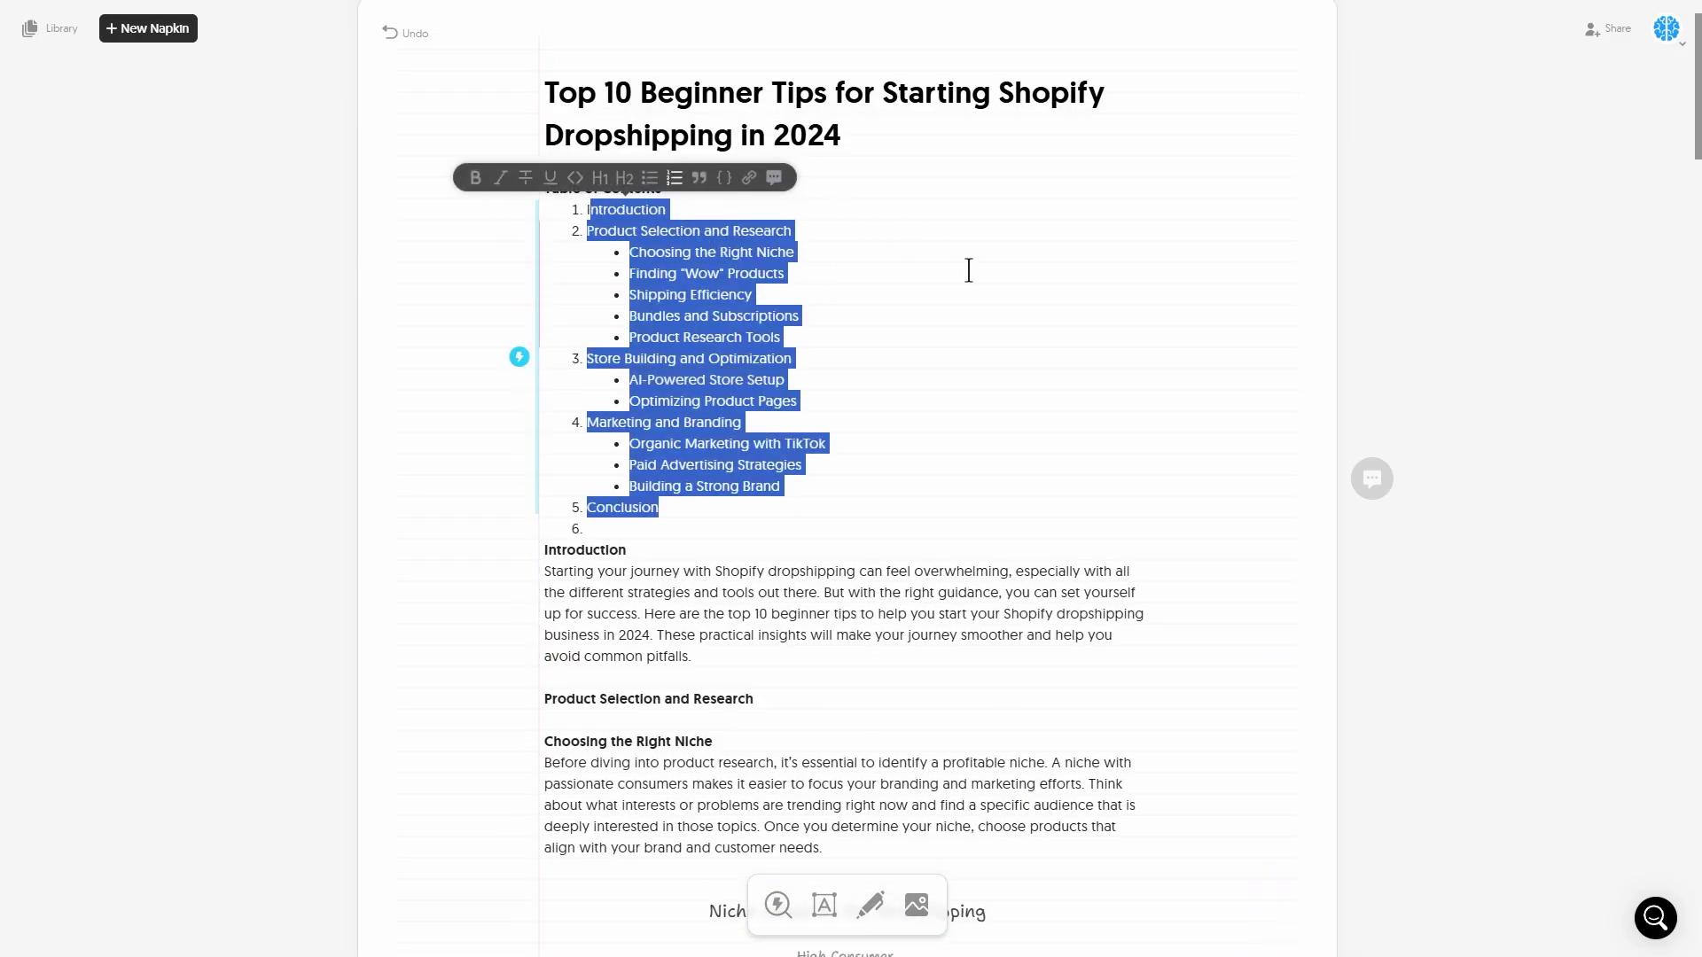
scroll(842, 354, "down", 10)
scroll(824, 305, "down", 6)
scroll(903, 418, "up", 5)
scroll(755, 334, "down", 7)
scroll(779, 334, "down", 2)
scroll(703, 248, "up", 2)
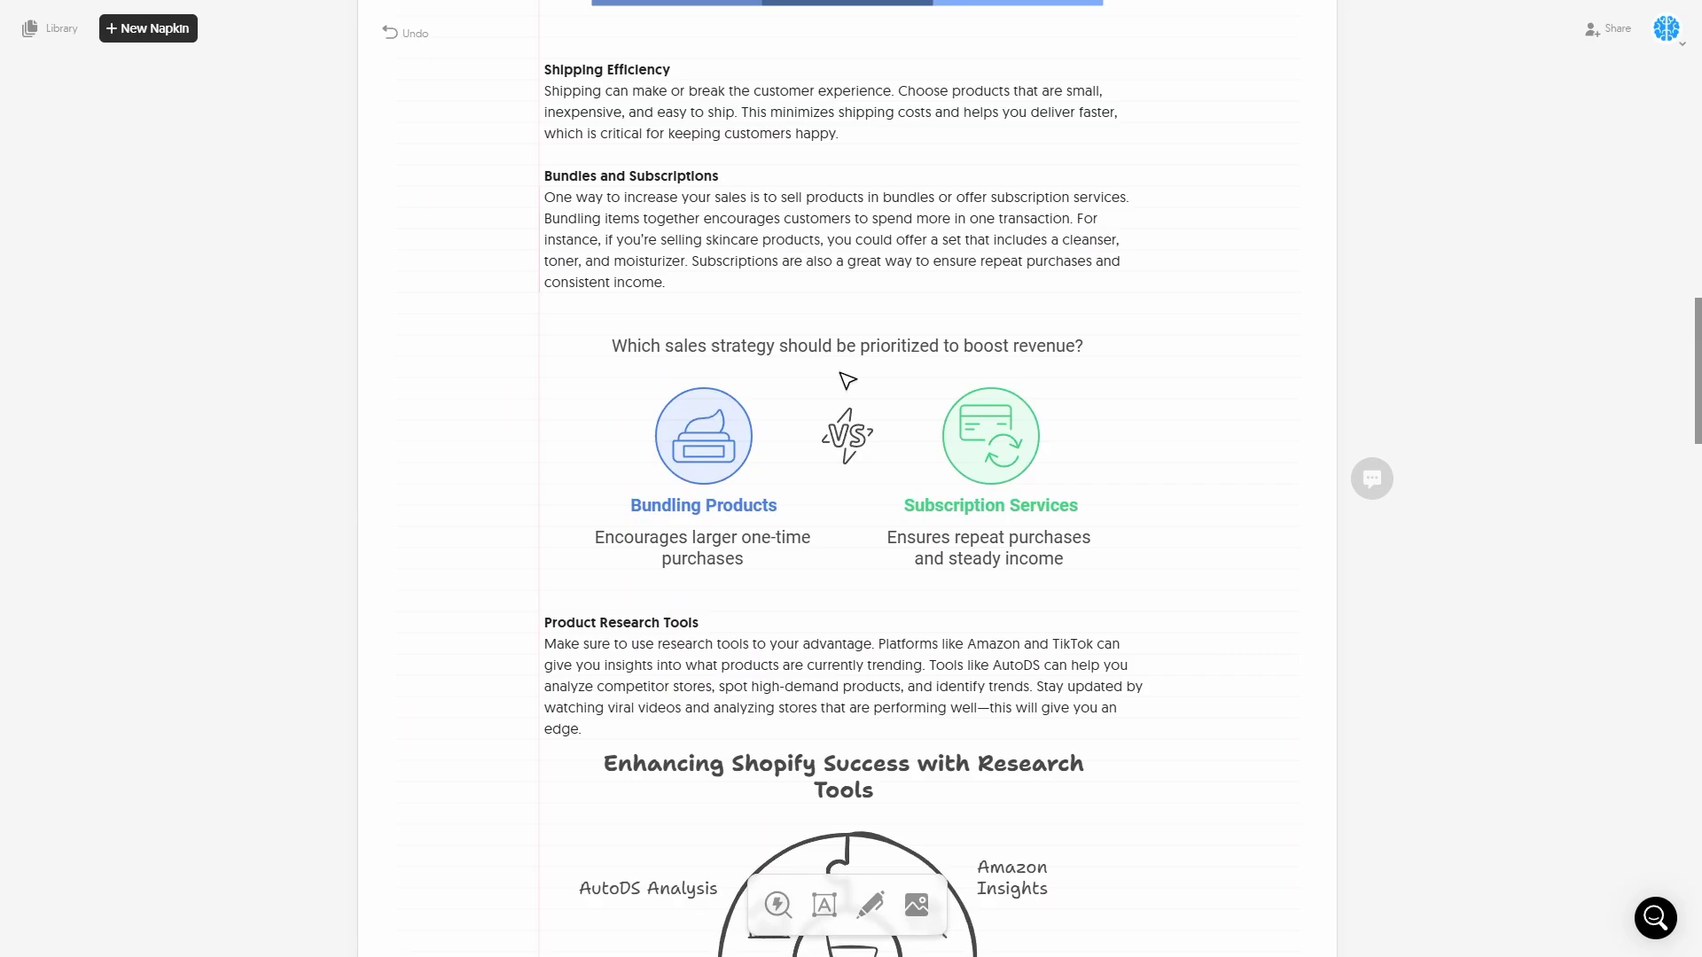
scroll(687, 345, "down", 3)
scroll(957, 231, "down", 3)
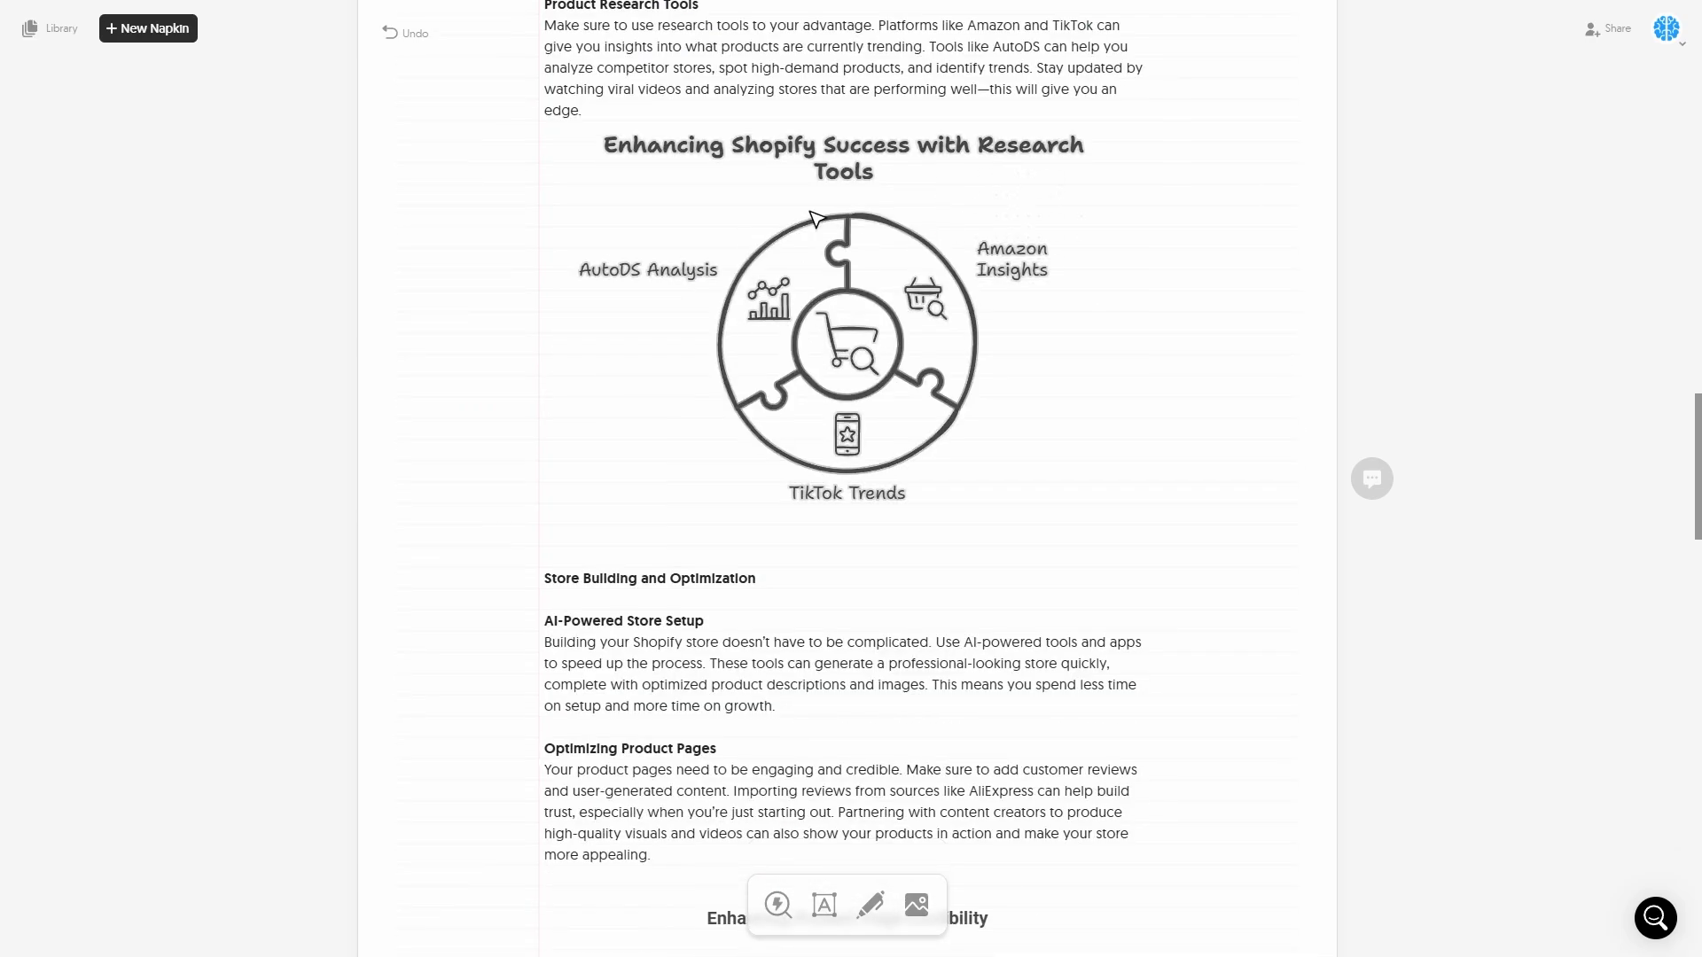
scroll(732, 268, "down", 7)
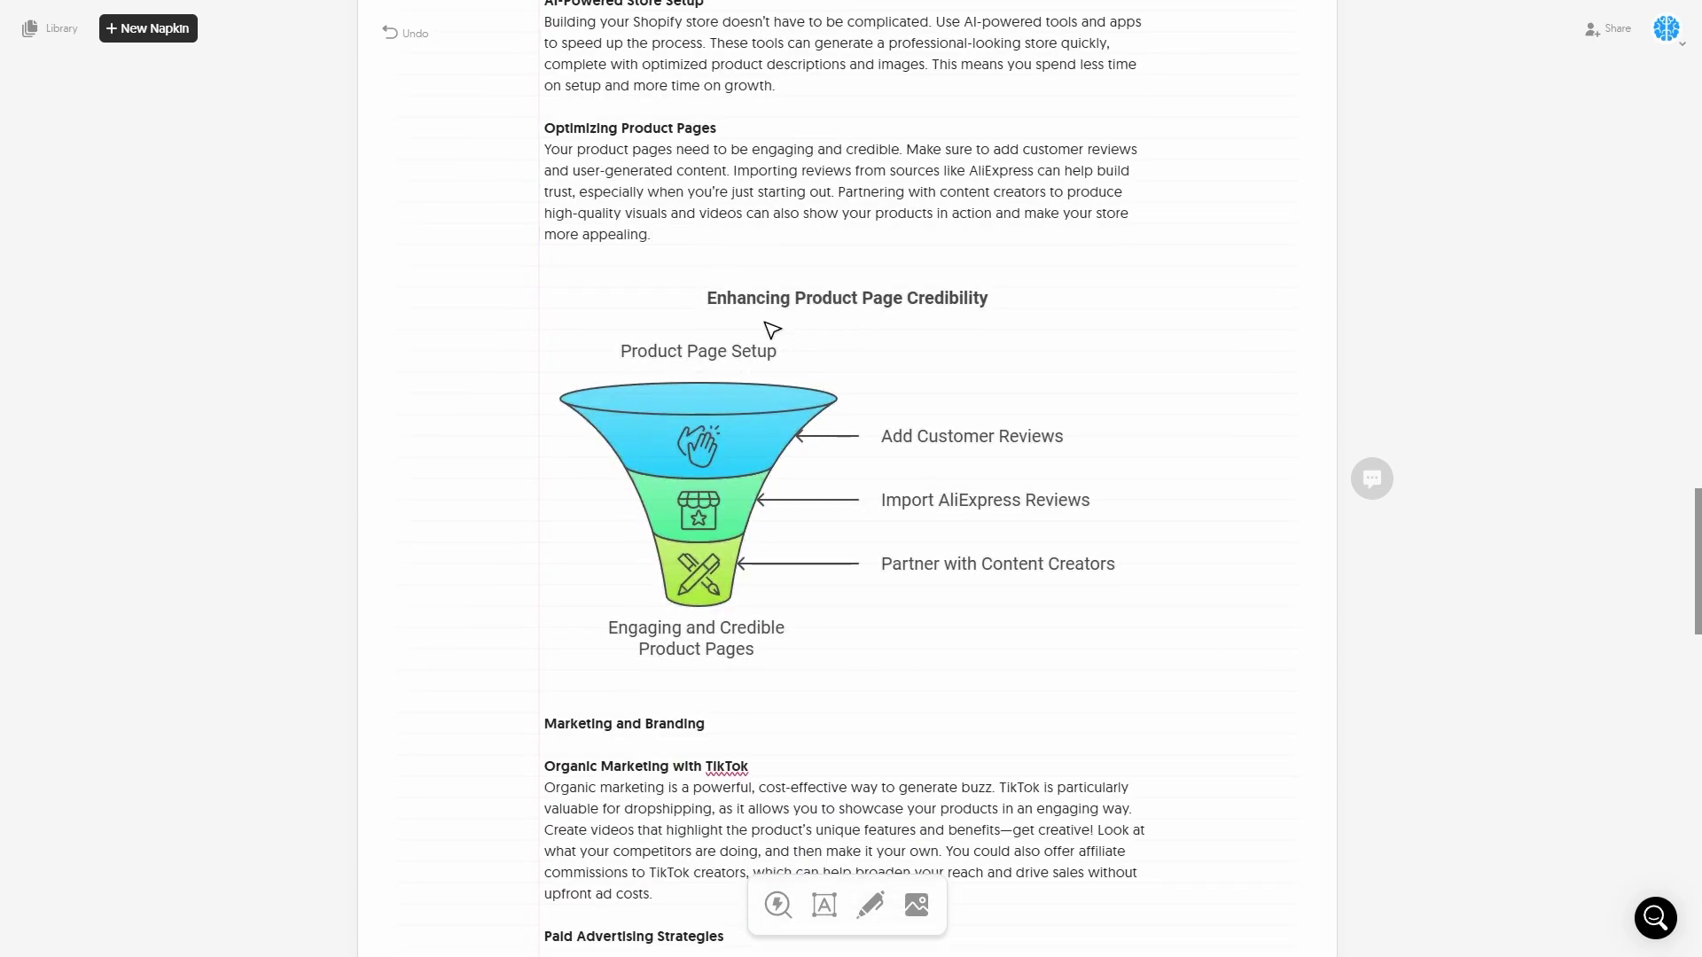
scroll(714, 304, "down", 2)
scroll(771, 235, "down", 8)
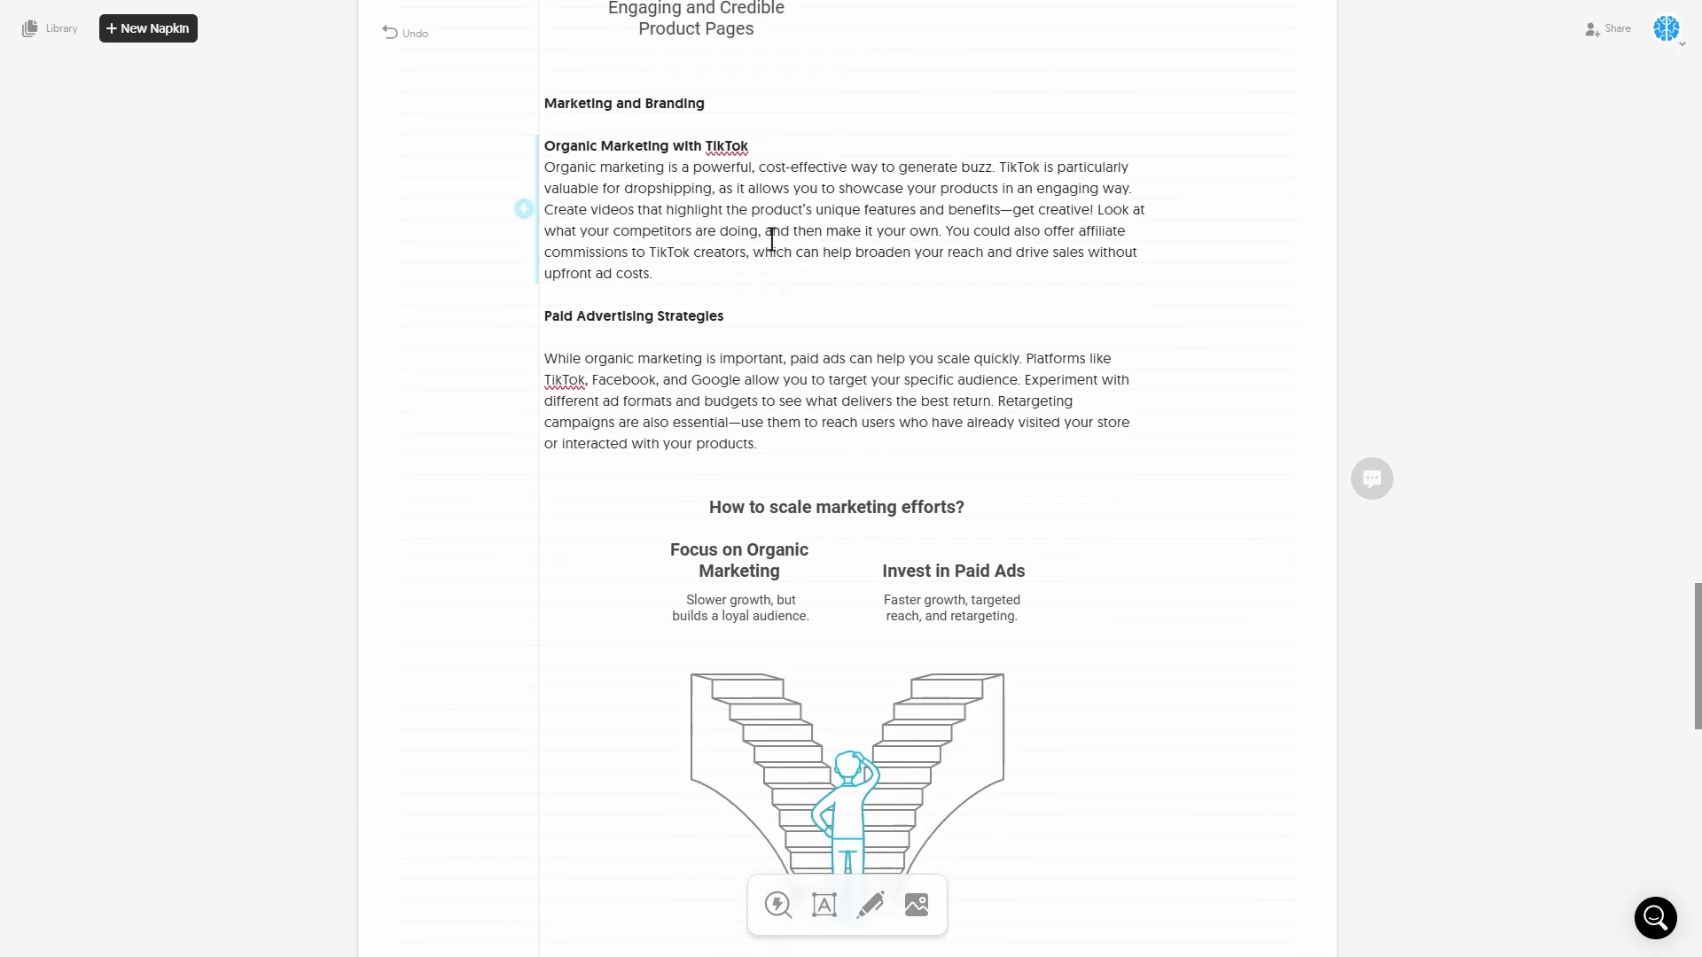
scroll(878, 403, "down", 5)
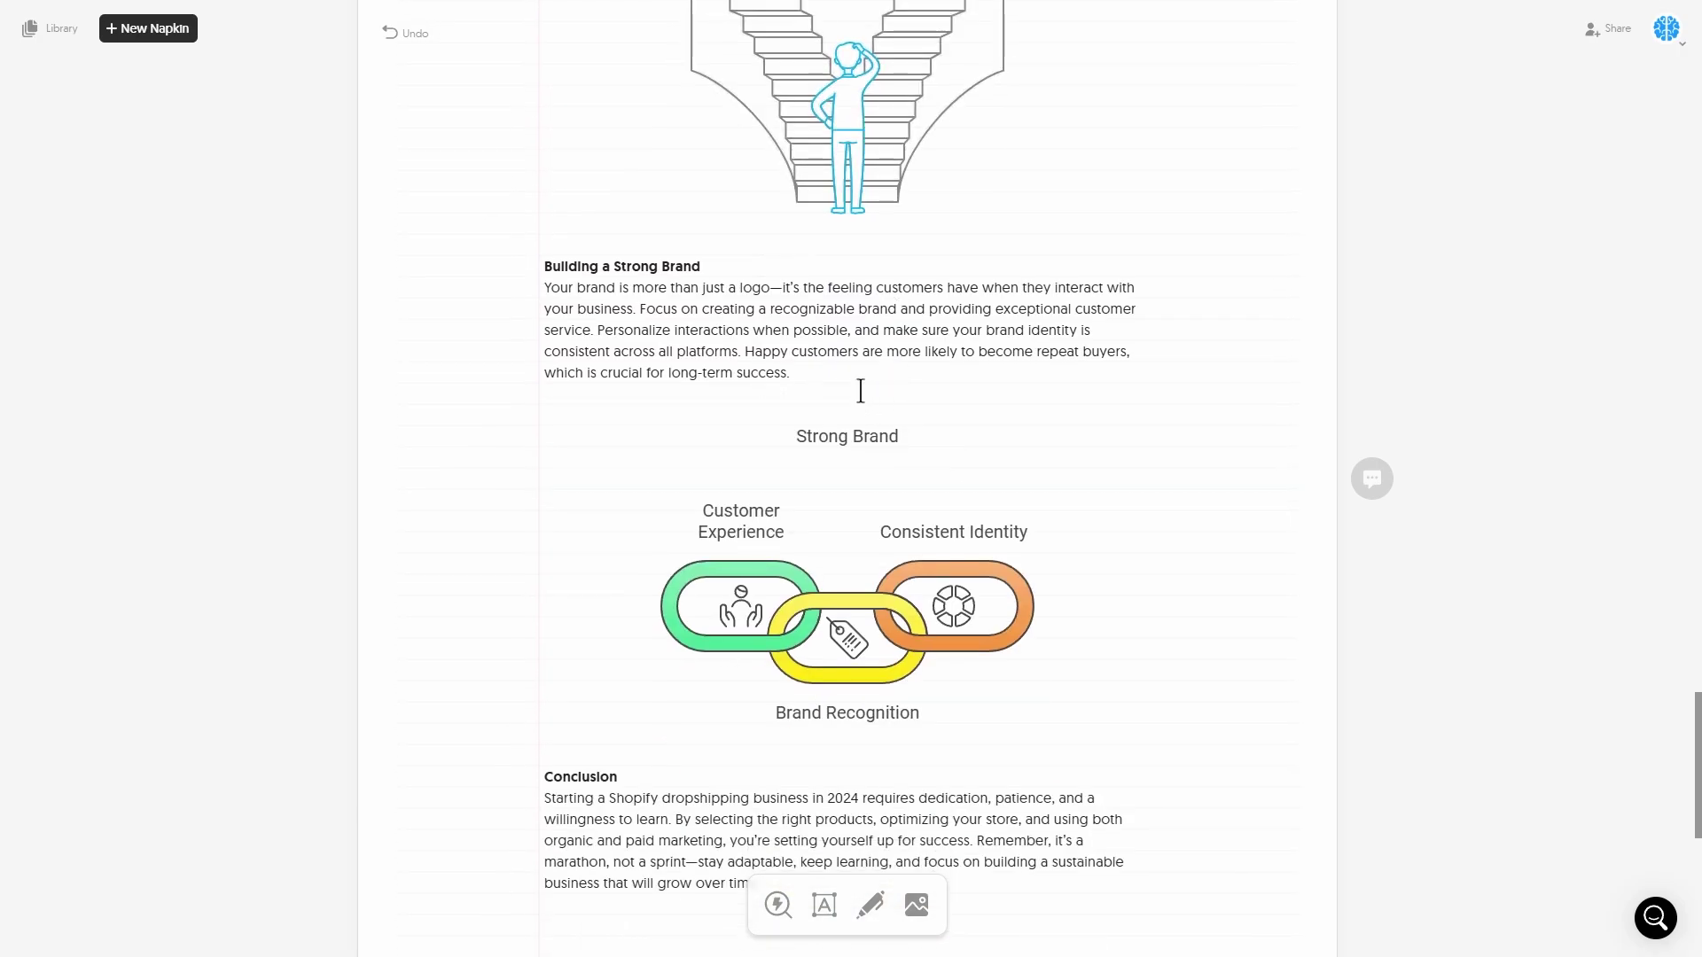
scroll(1178, 611, "down", 5)
scroll(1167, 217, "up", 20)
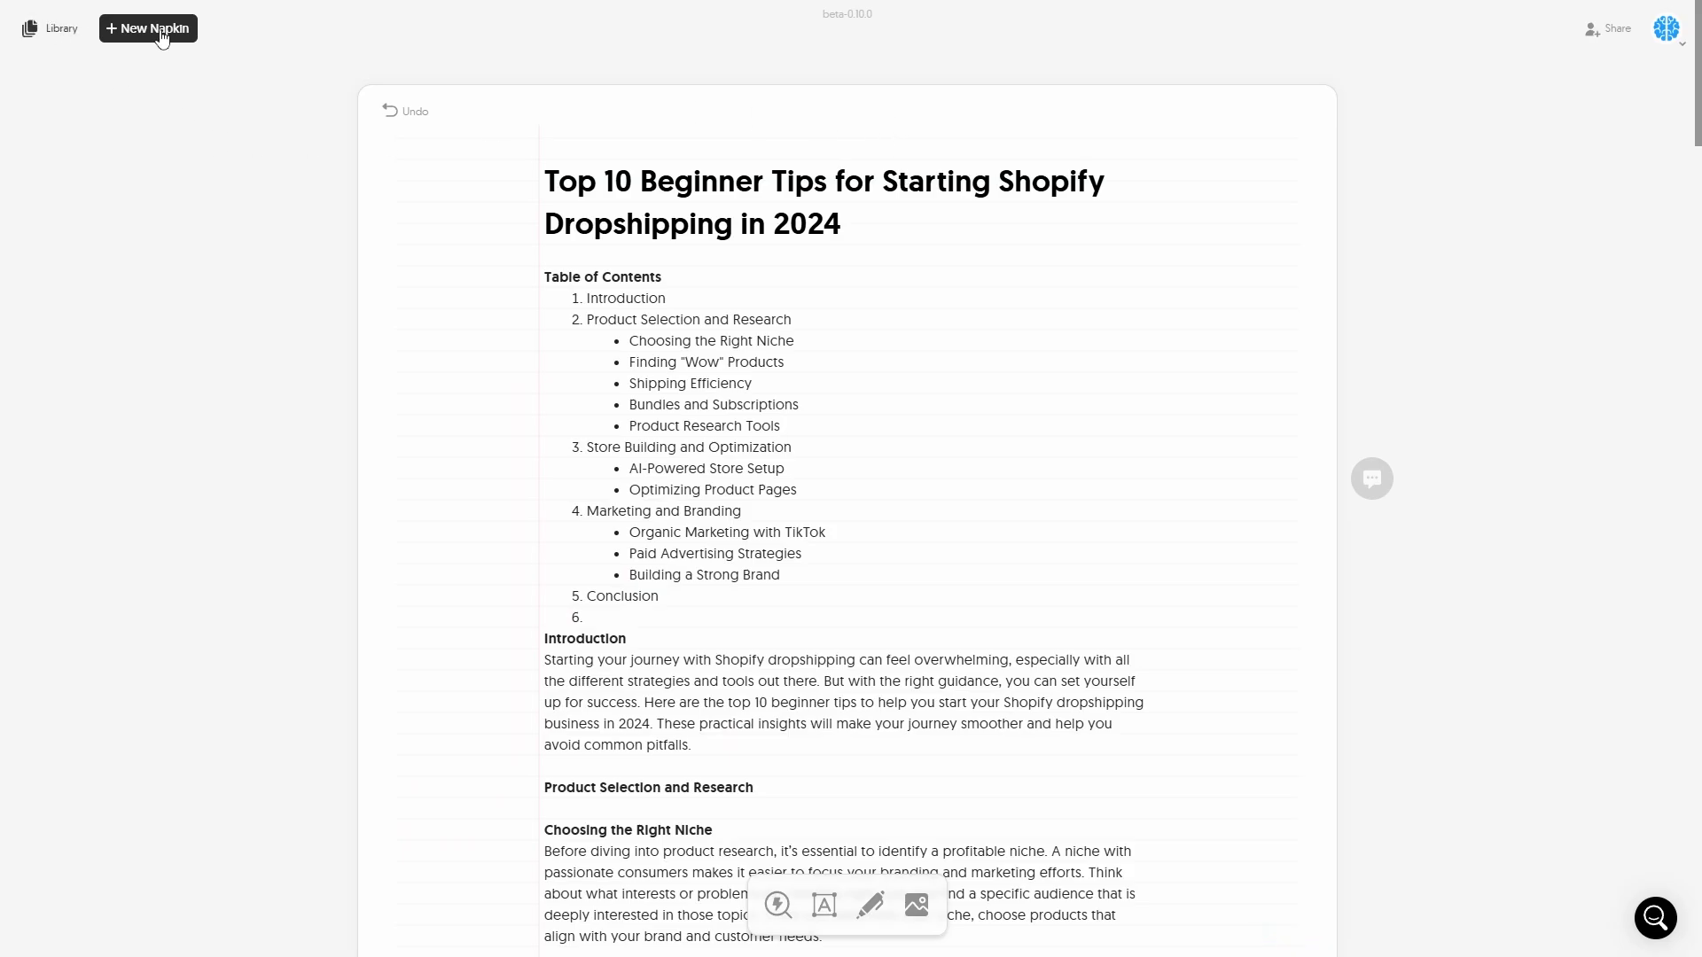
Export the "Top 10 Beginner Tips for Starting Shopify Dropshipping in 2024" napkin as a single continuous page PDF and look through the exported file.
mouse_move(251, 122)
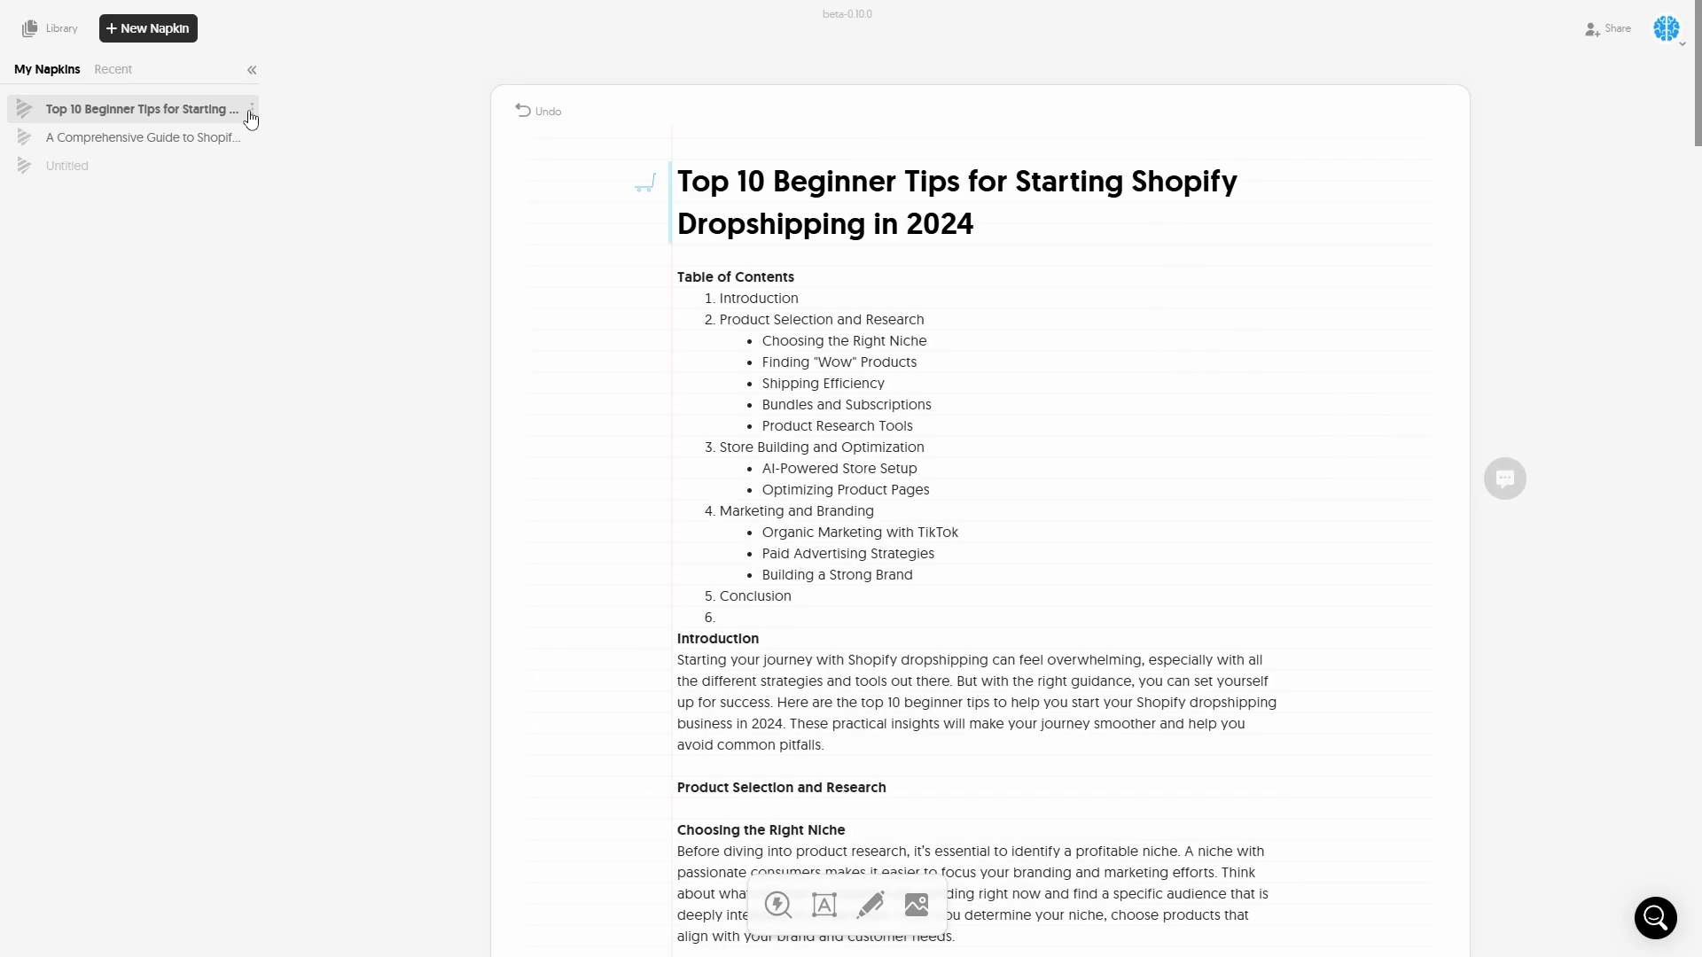
left_click(252, 109)
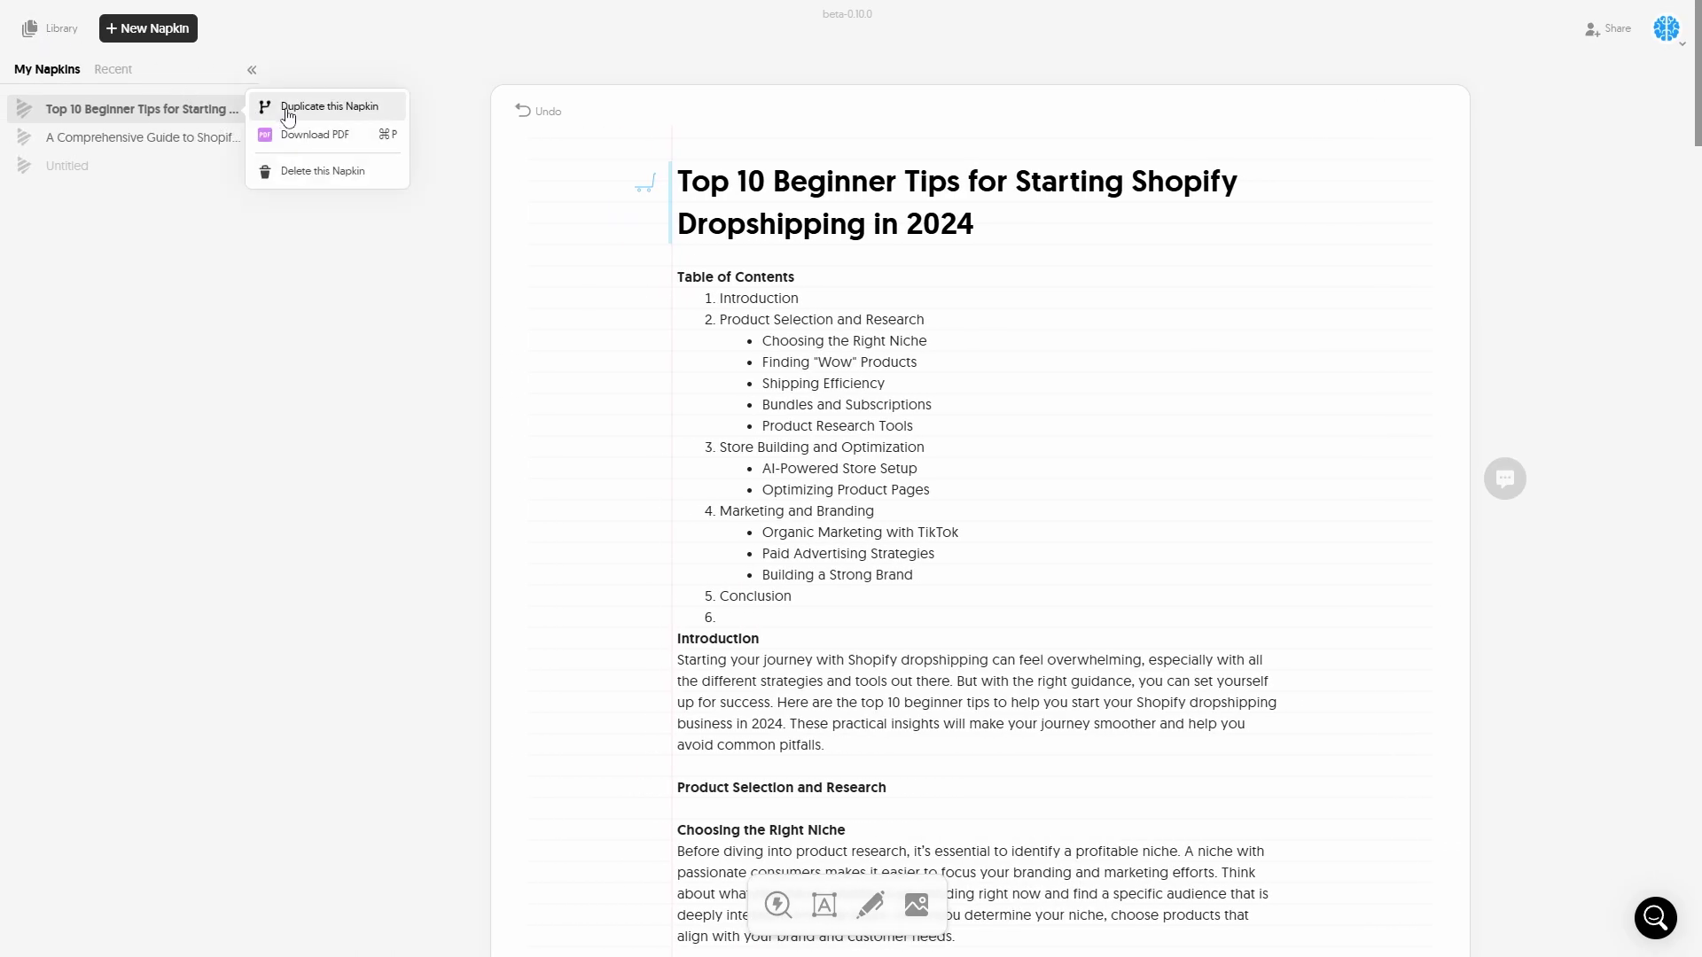
left_click(346, 138)
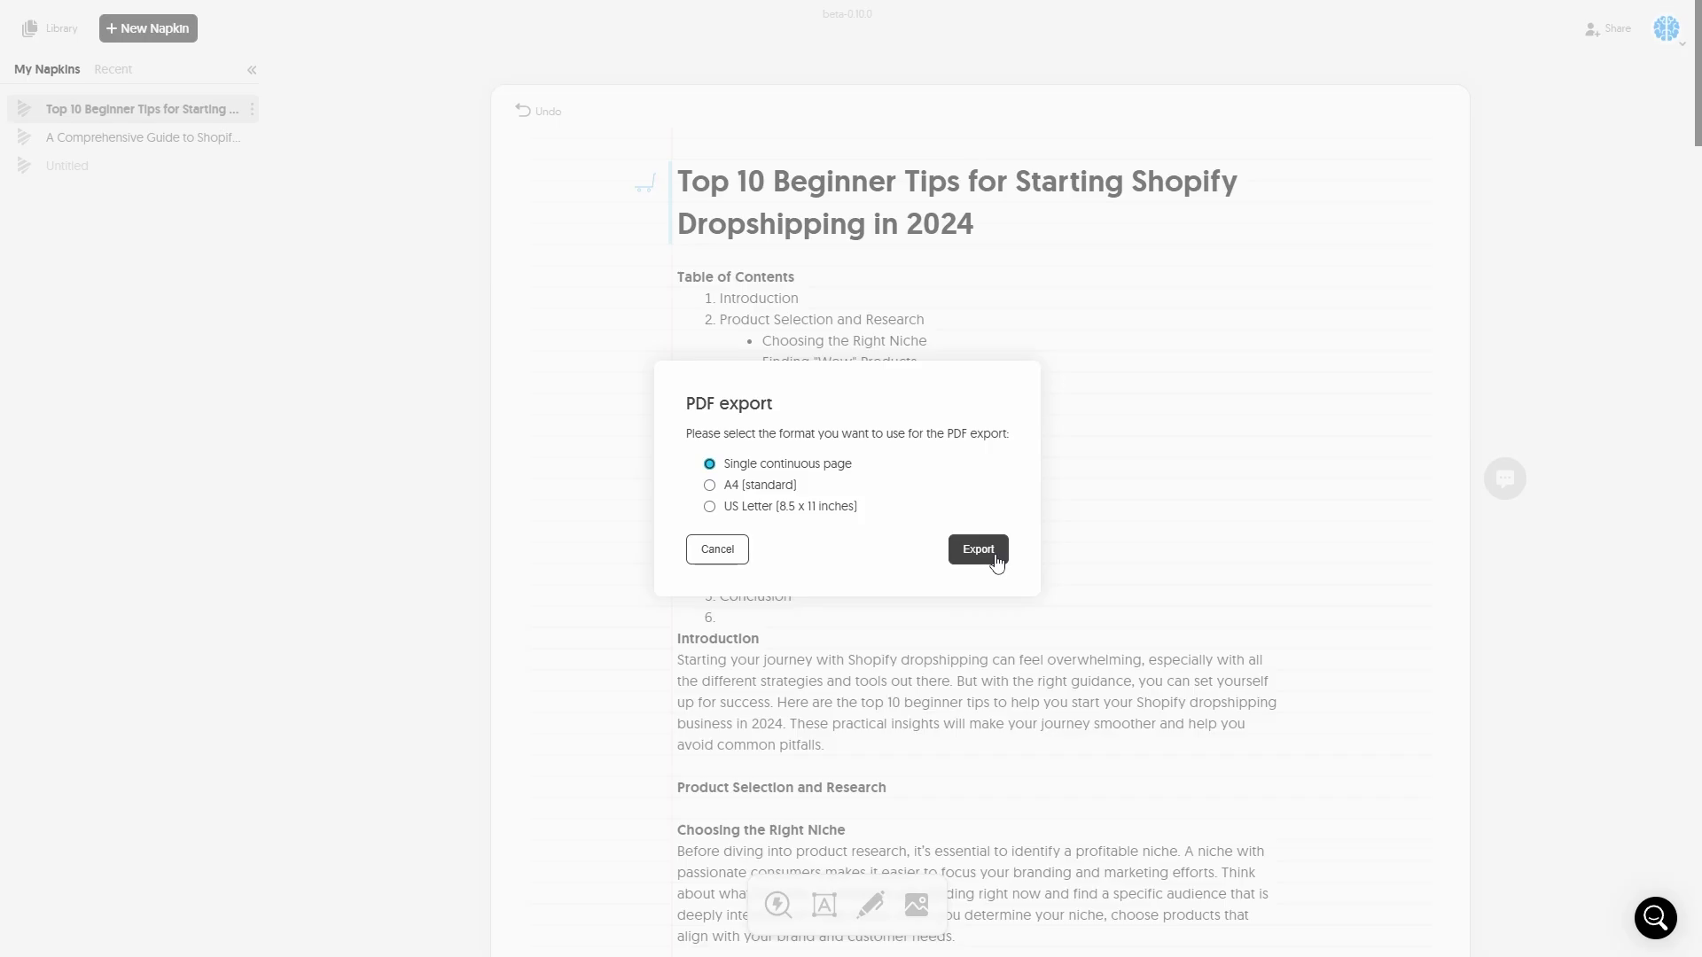
left_click(979, 551)
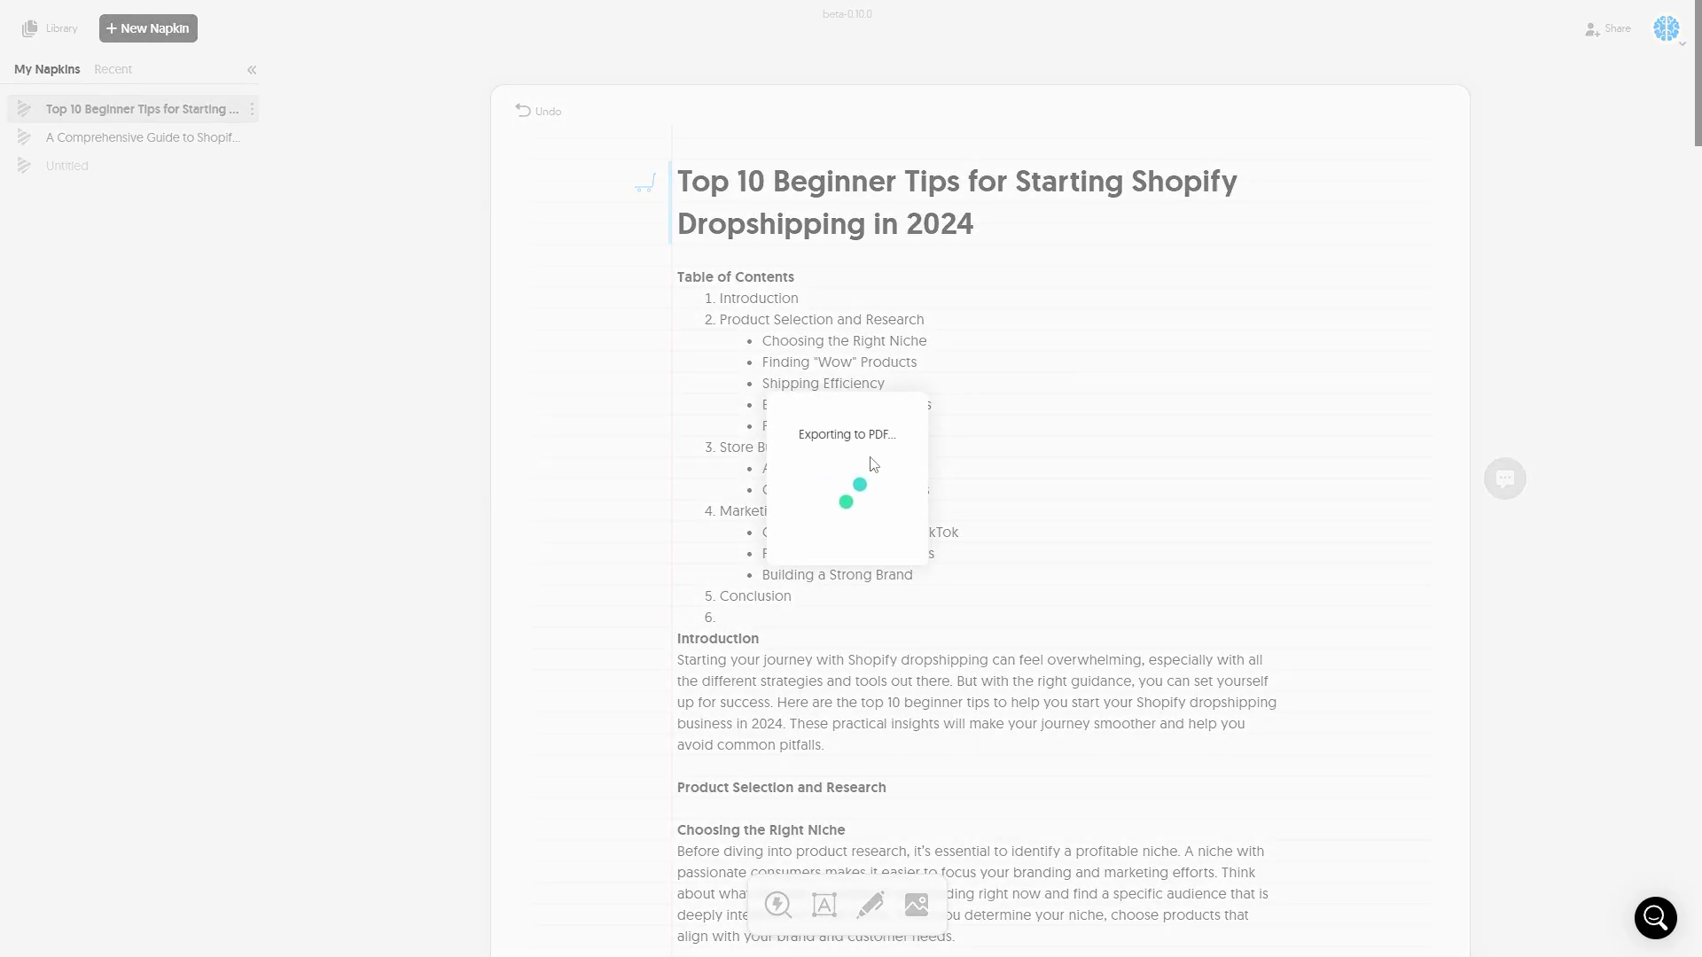
scroll(710, 237, "down", 15)
scroll(730, 253, "down", 20)
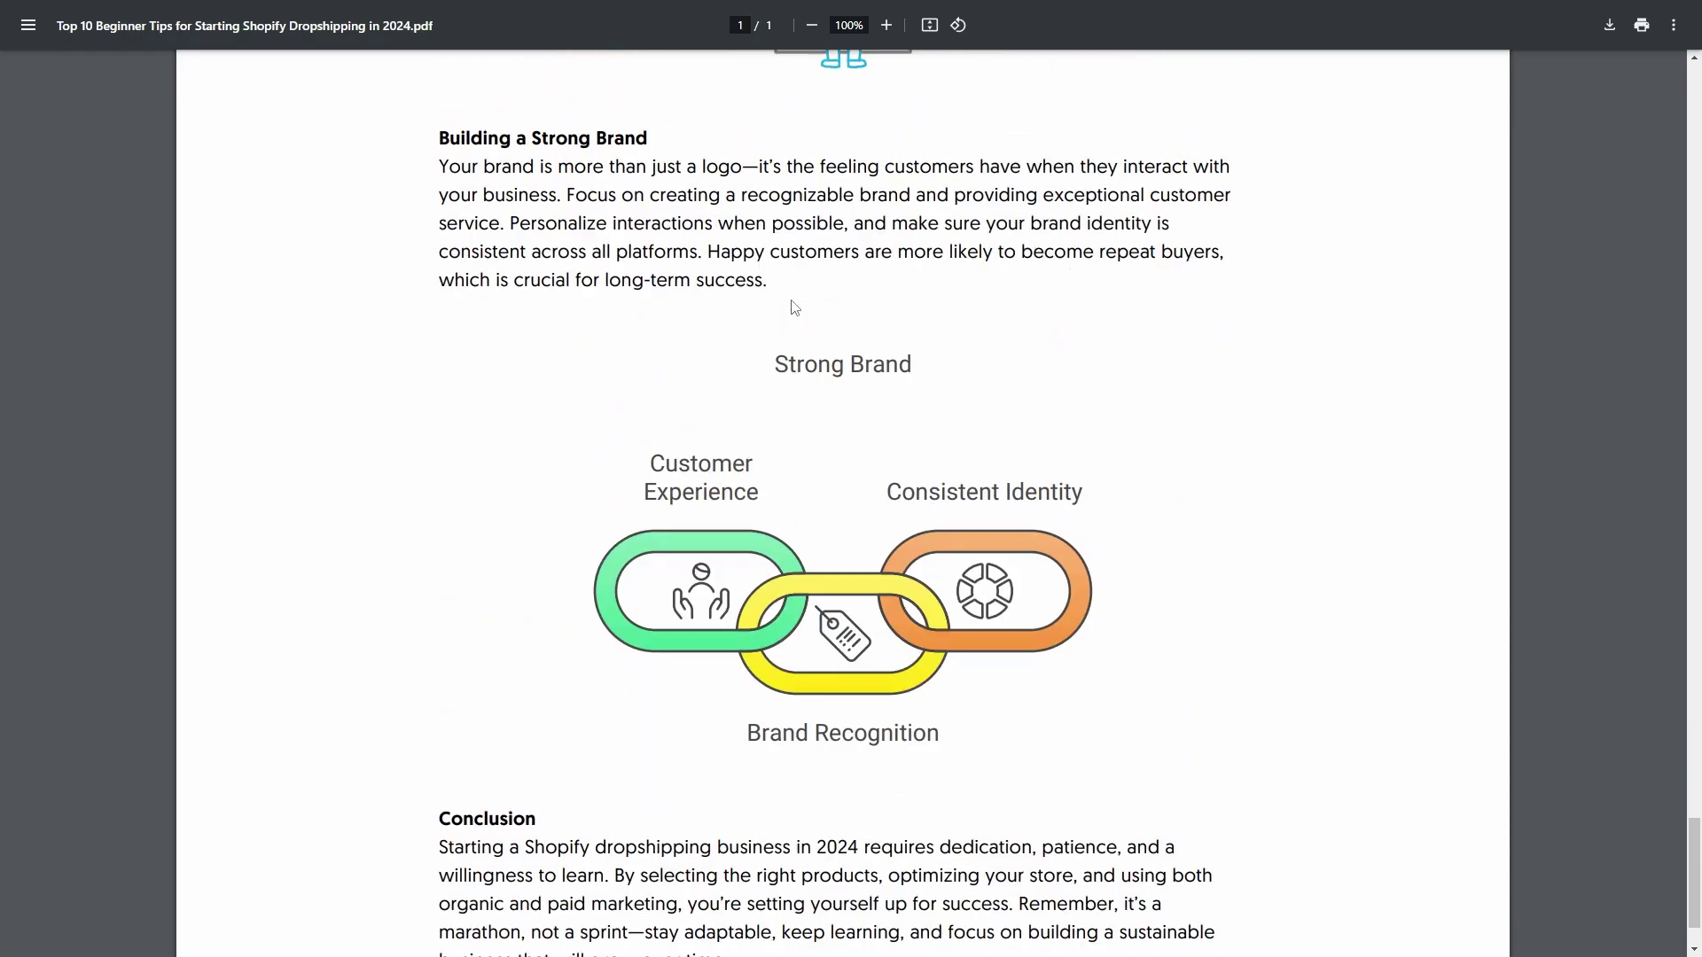
scroll(795, 307, "down", 3)
scroll(704, 247, "up", 20)
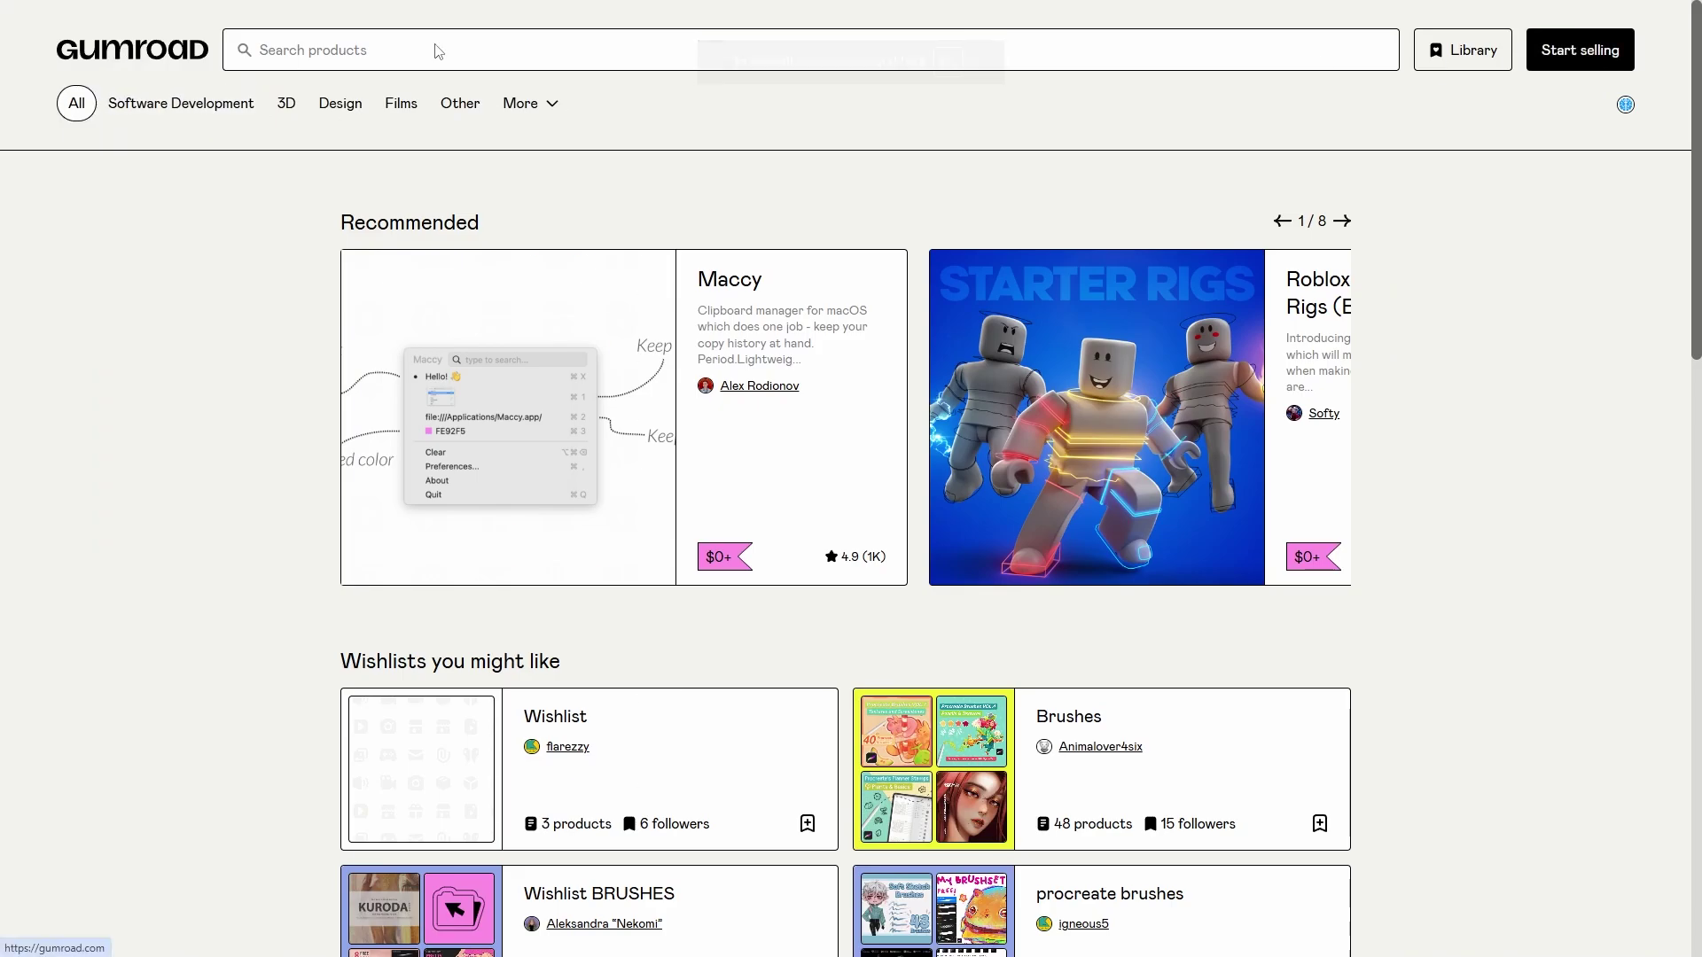
Switch to Gumroad, open the seller dashboard and start creating the first product.
left_click(1584, 62)
scroll(368, 486, "down", 2)
left_click(296, 725)
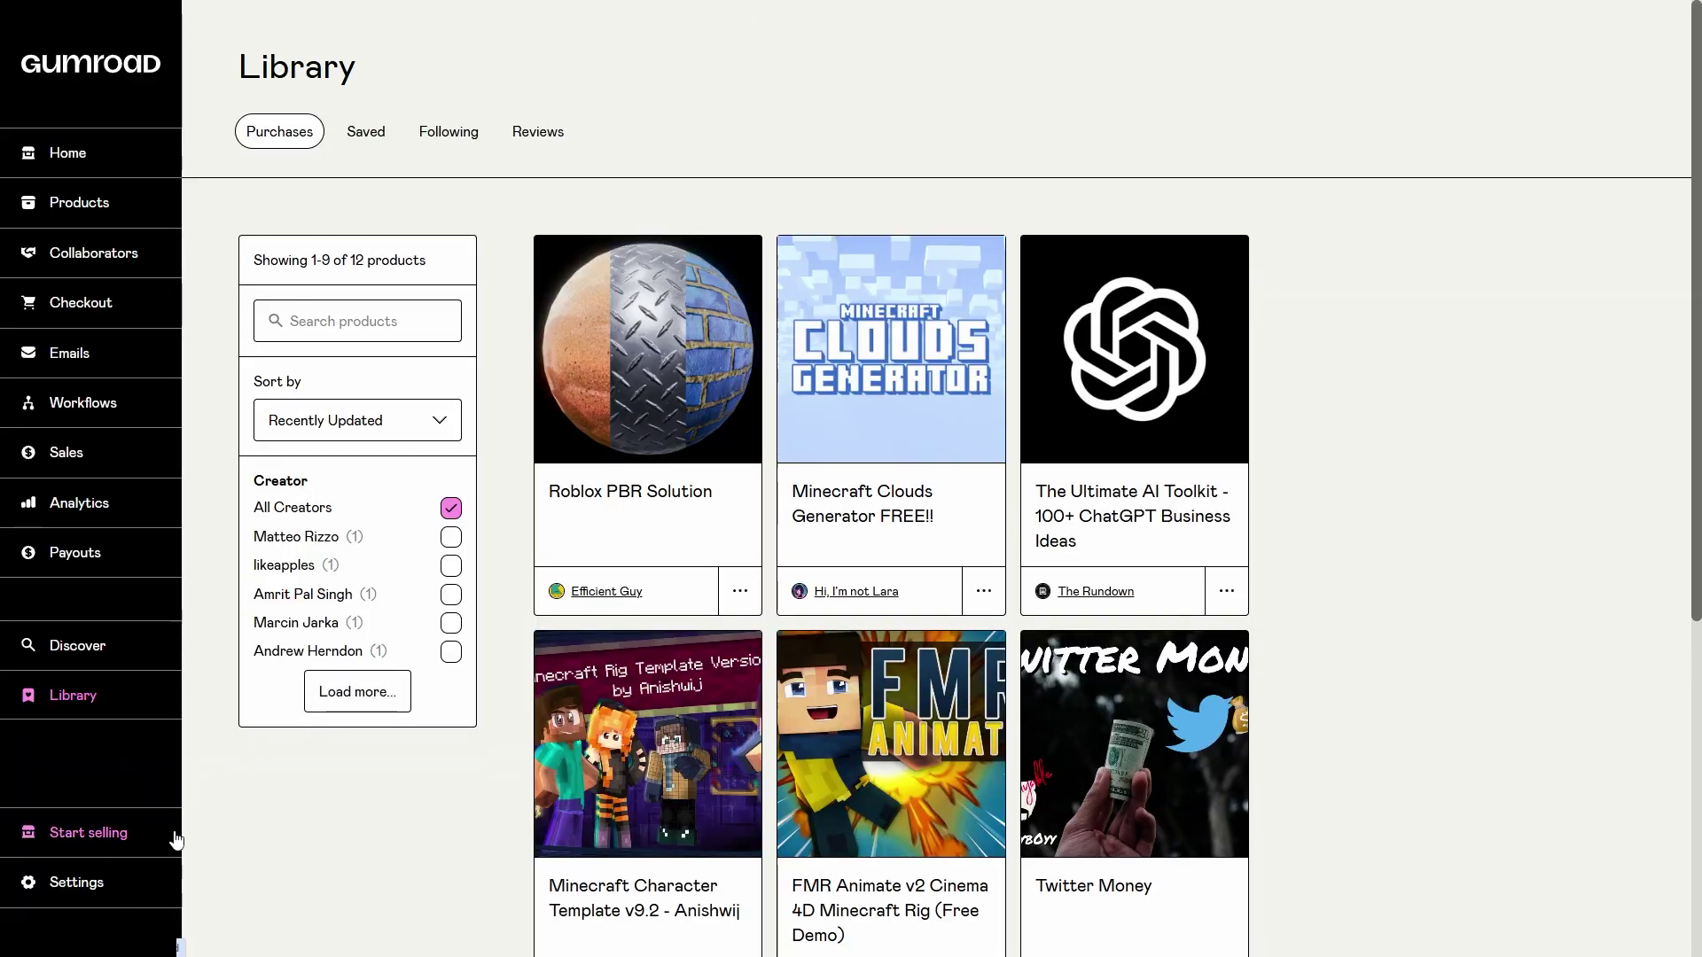
left_click(104, 839)
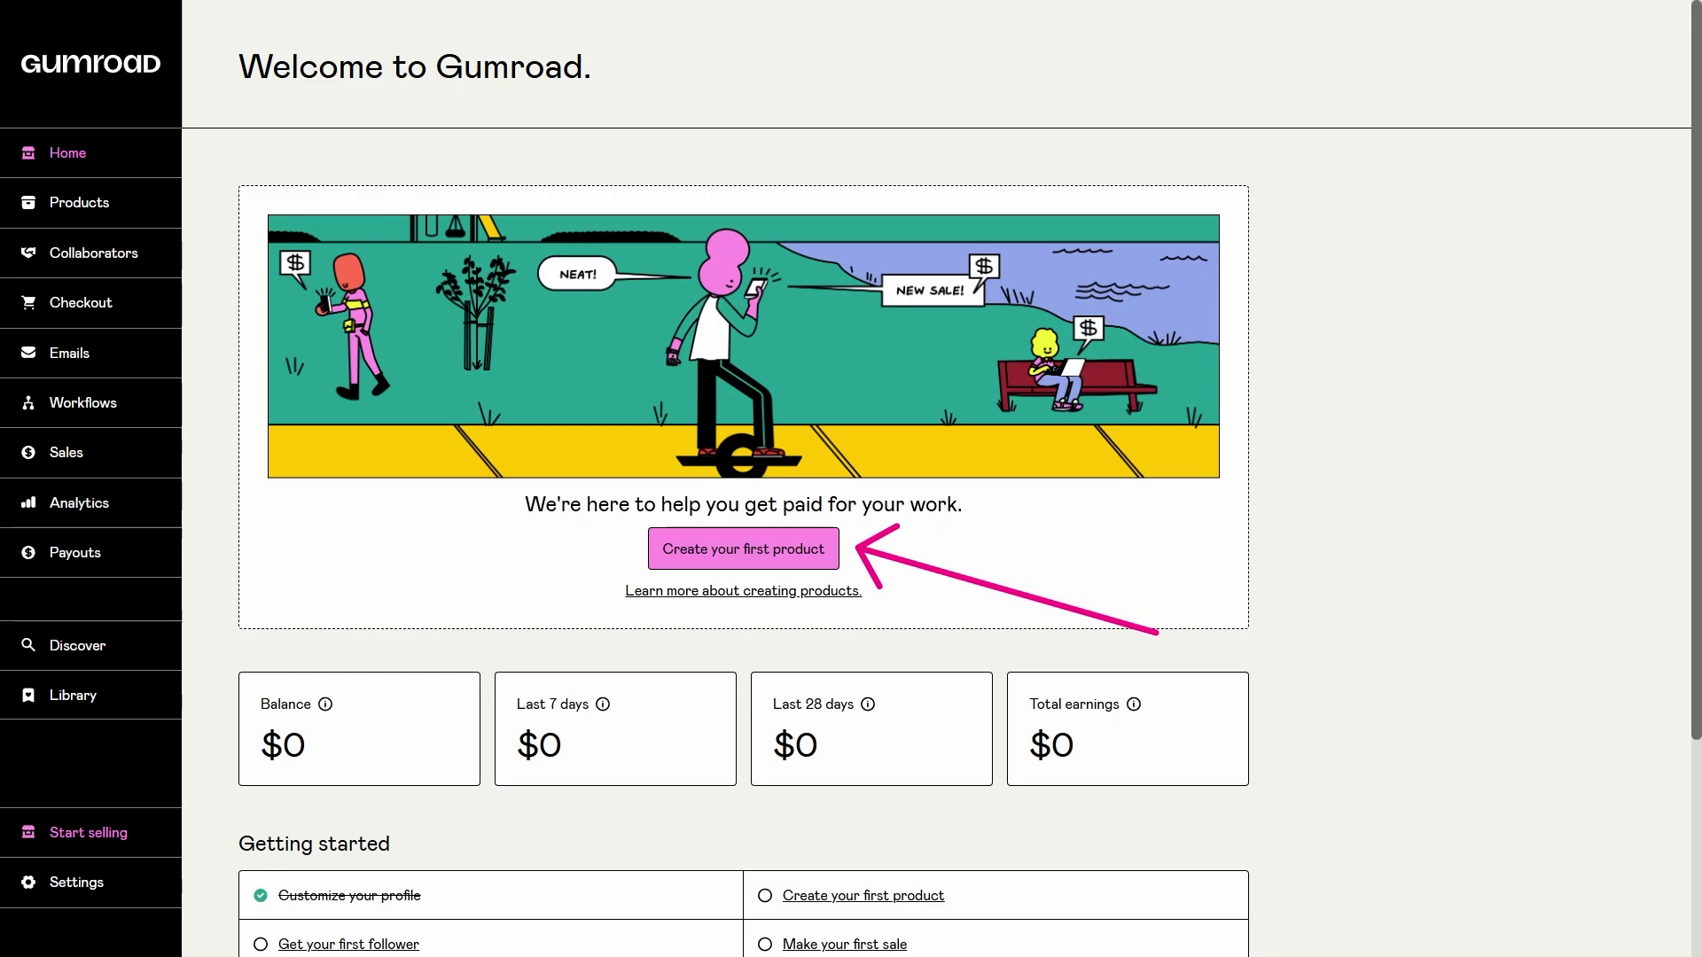
left_click(771, 545)
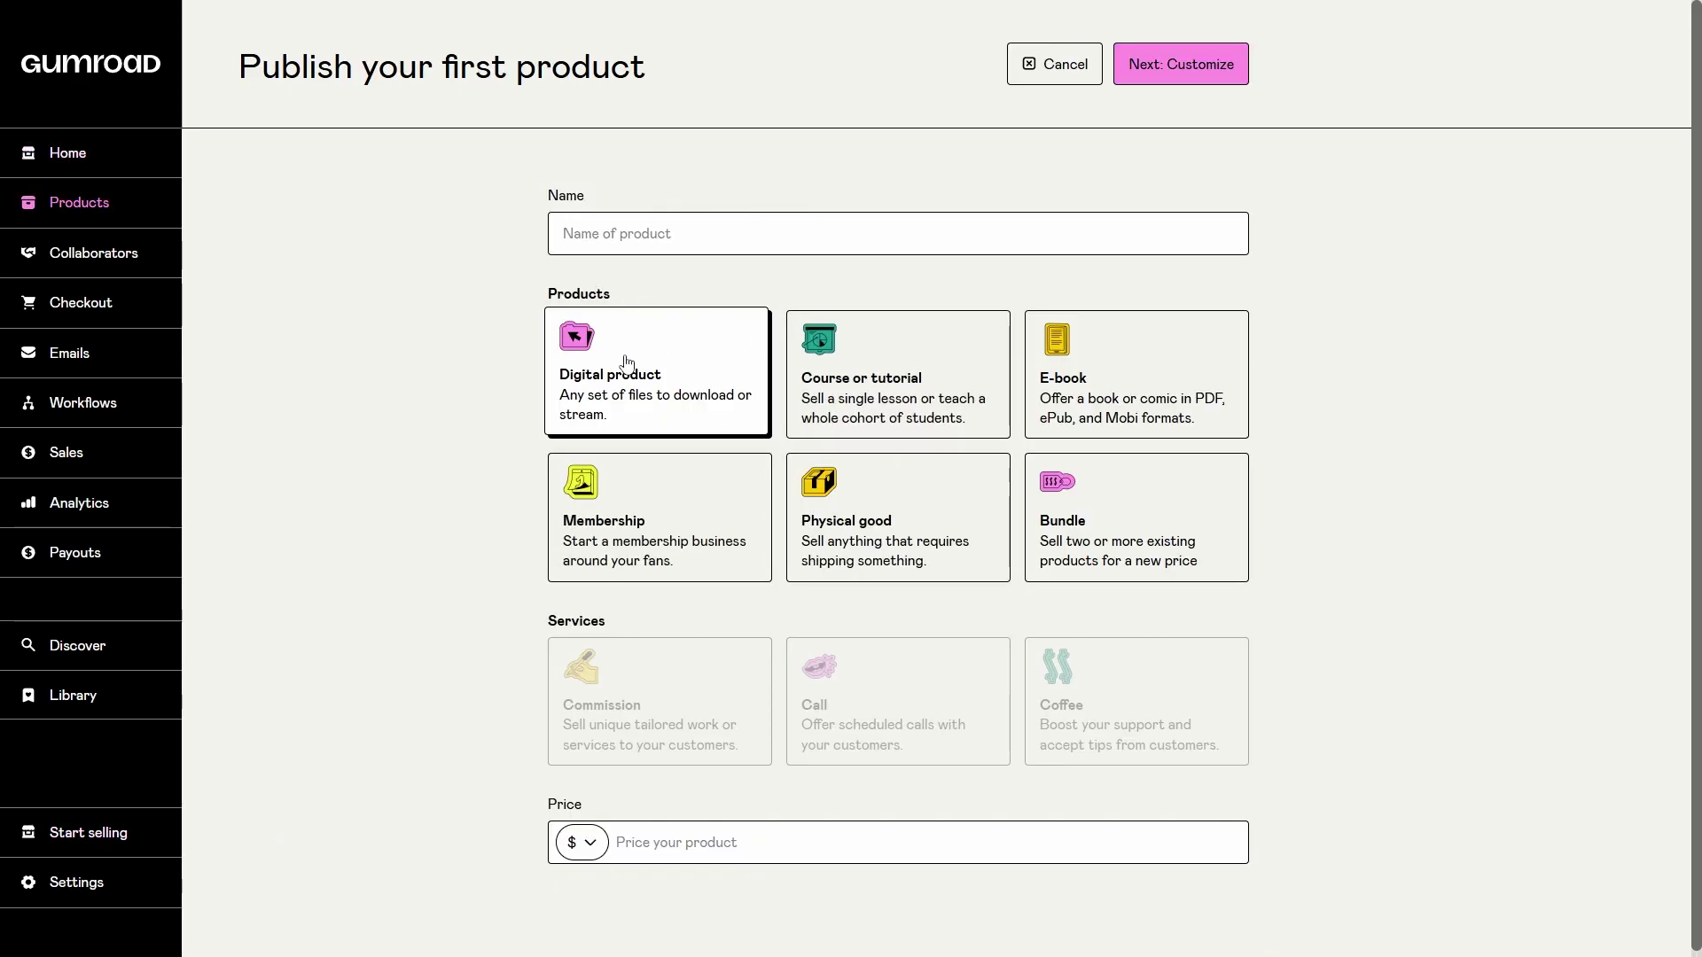
Name the digital product "Shopify Dropshipping Guide", price it at $9 and continue to its customization page.
left_click(876, 221)
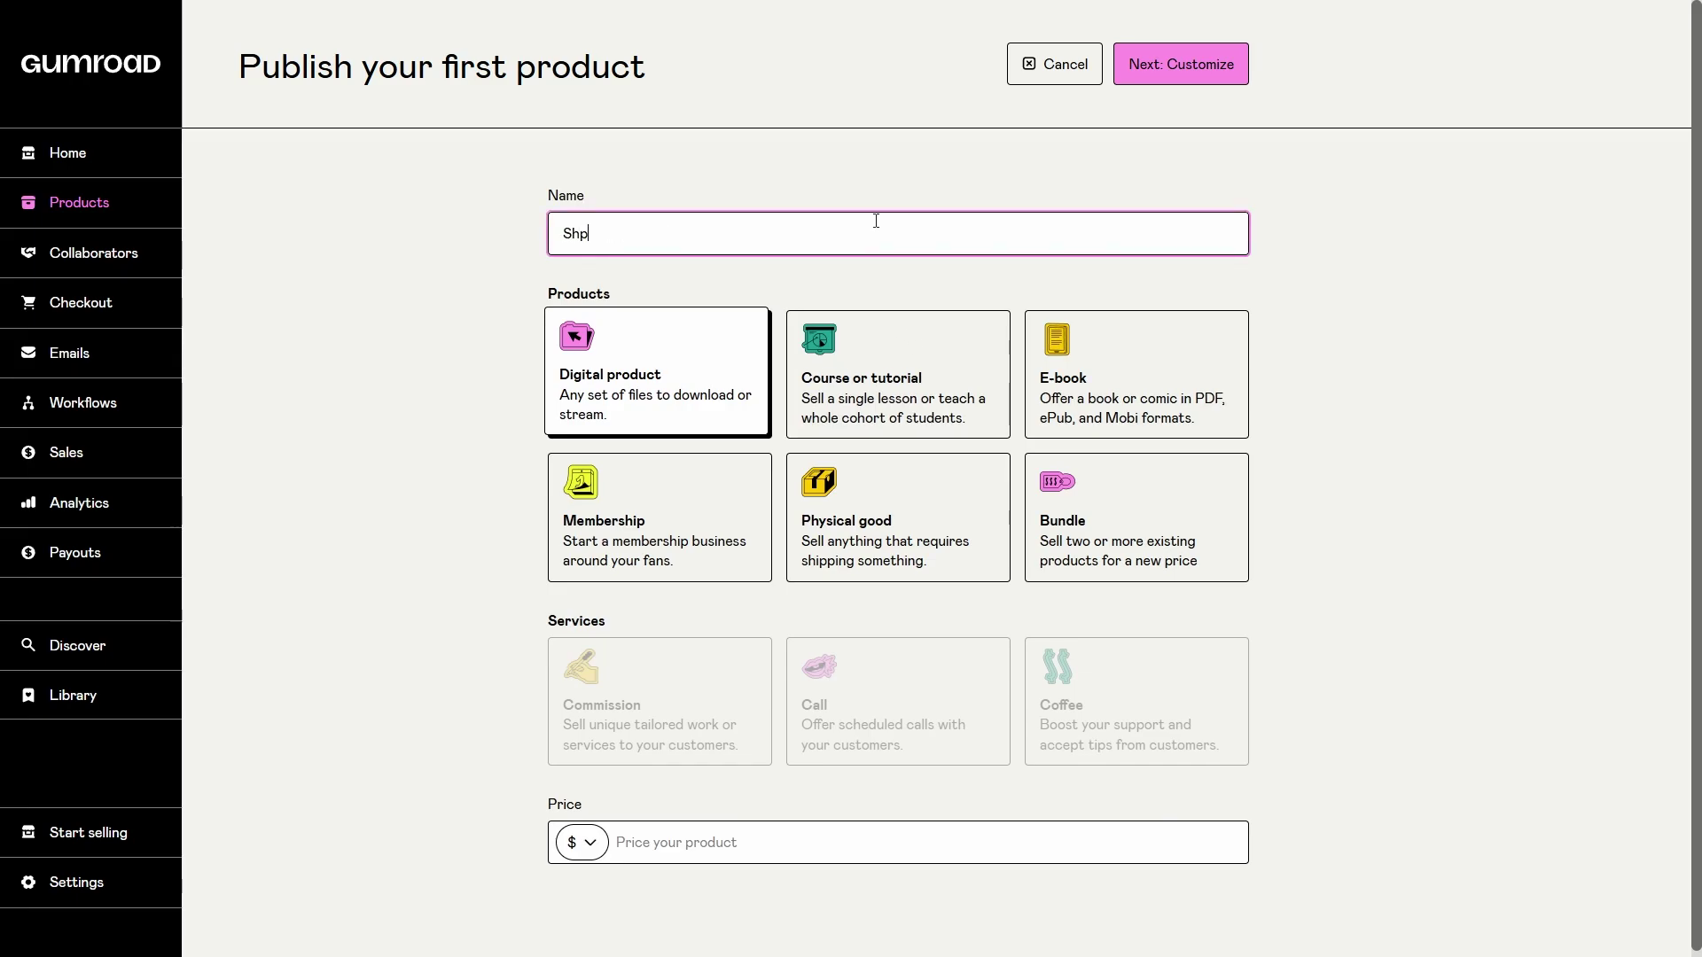
type("Shopify Dropshipping Guide")
left_click(702, 820)
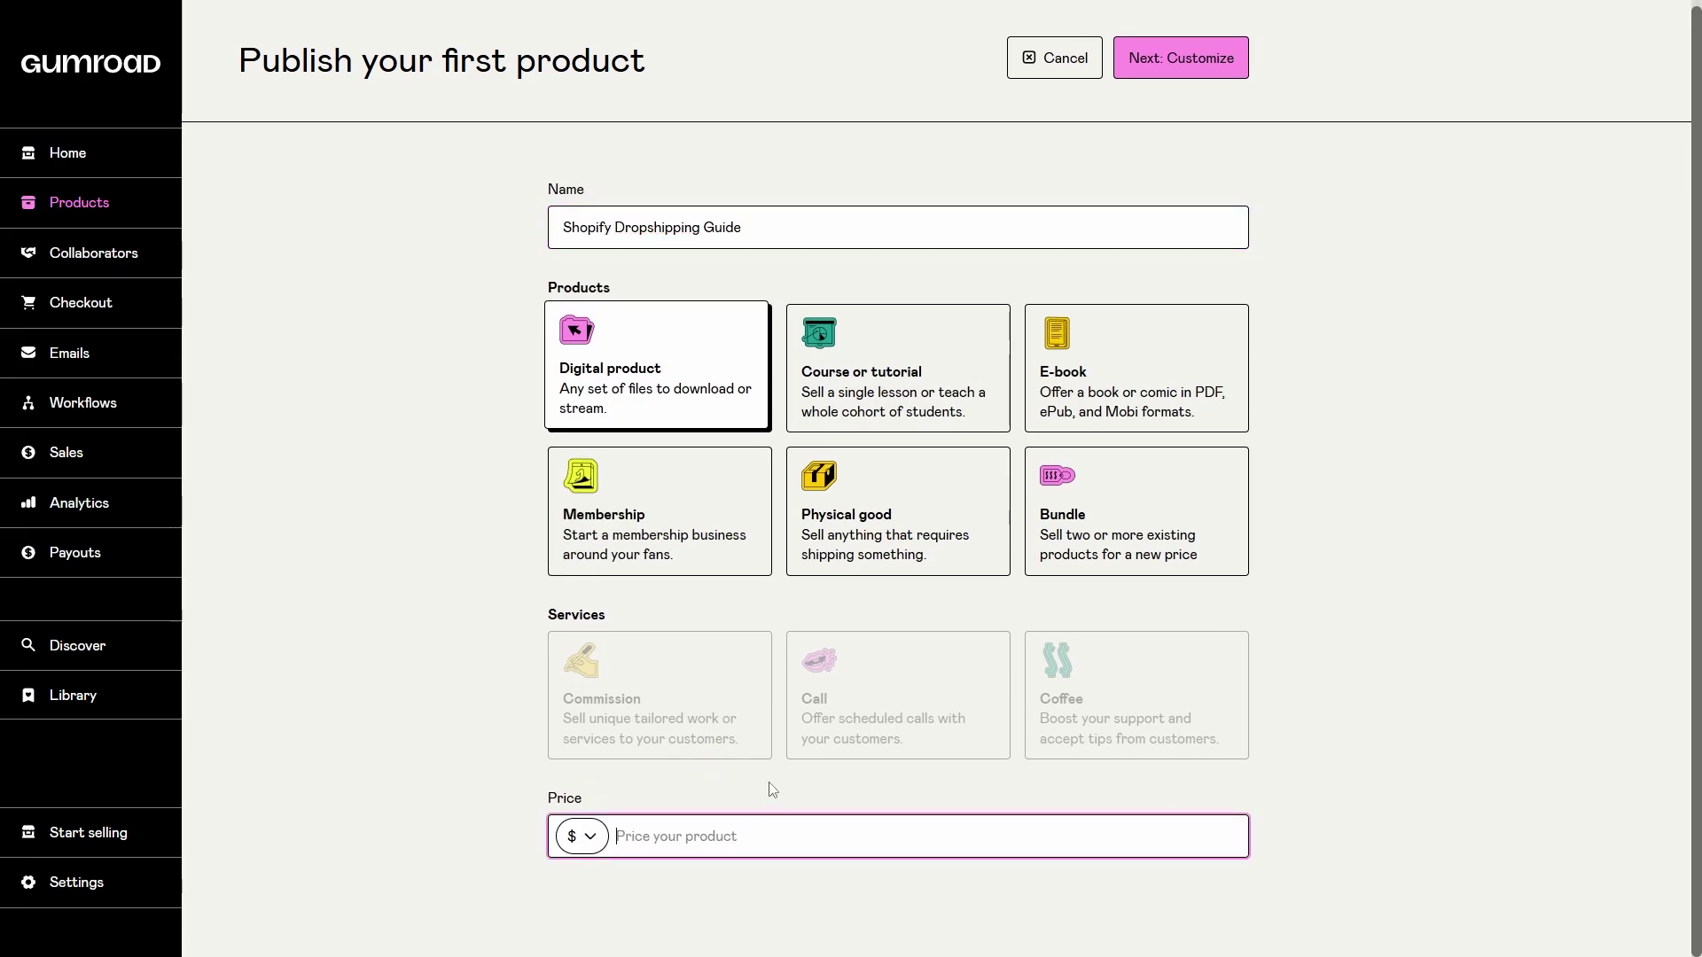
type("9")
left_click(1140, 76)
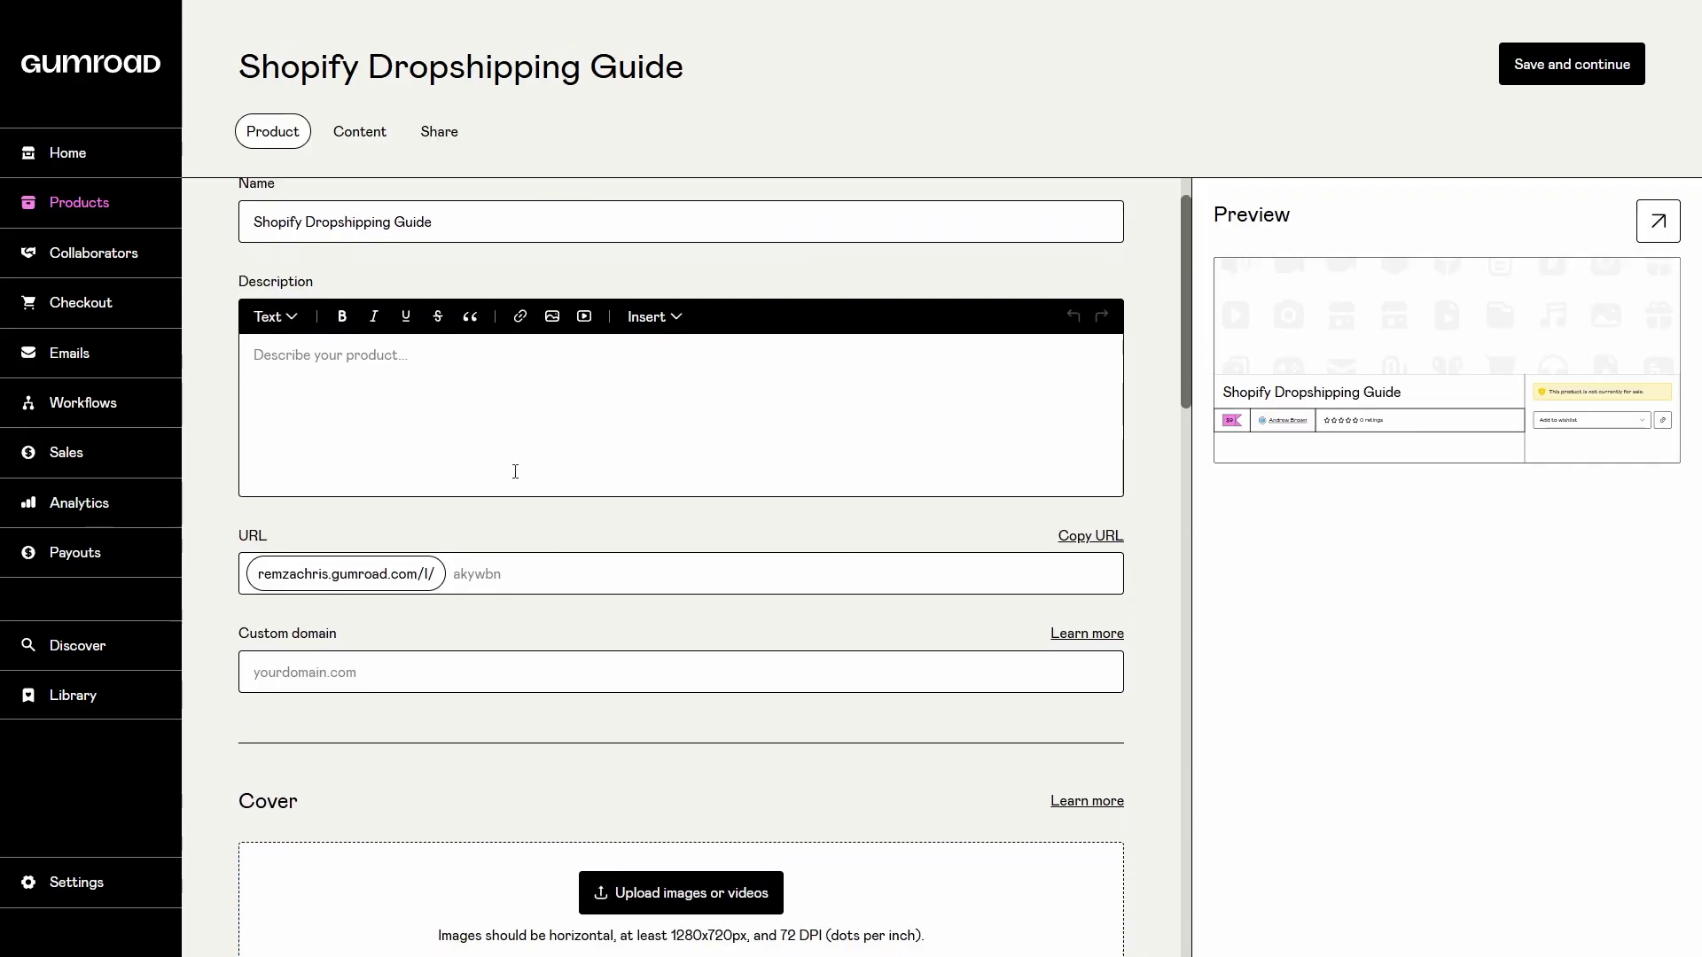
left_click(469, 442)
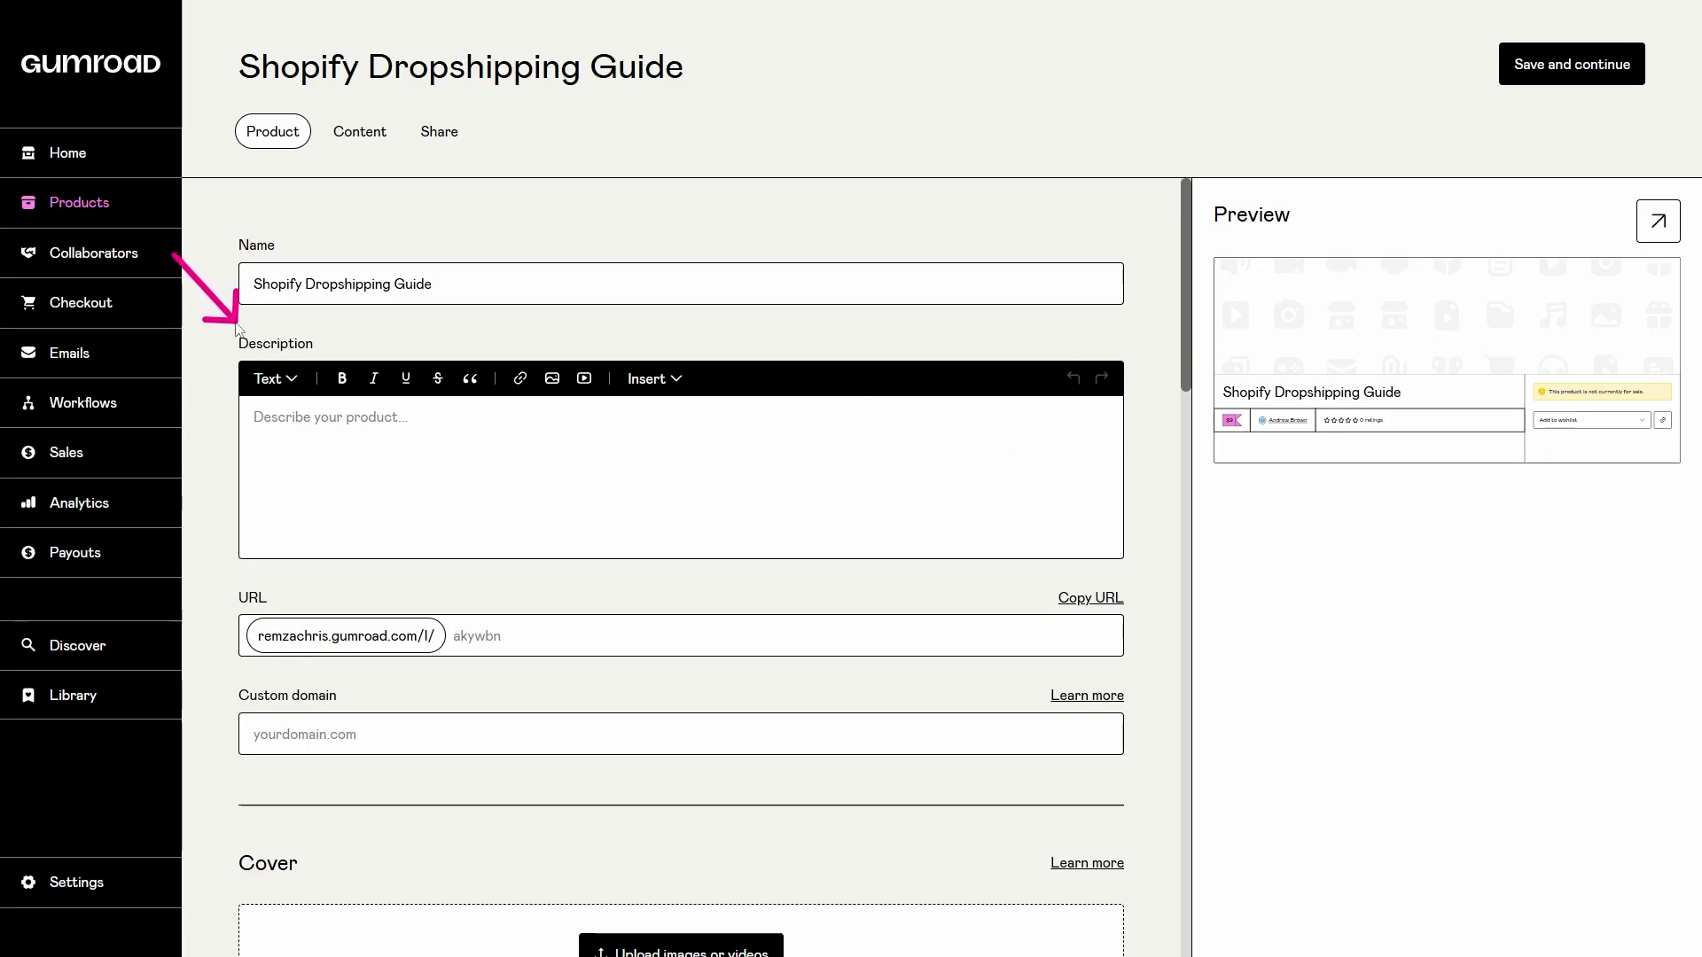
Switch to ChatGPT and review the generated sales page text from the title and hook to the About the Author section.
scroll(681, 567, "down", 10)
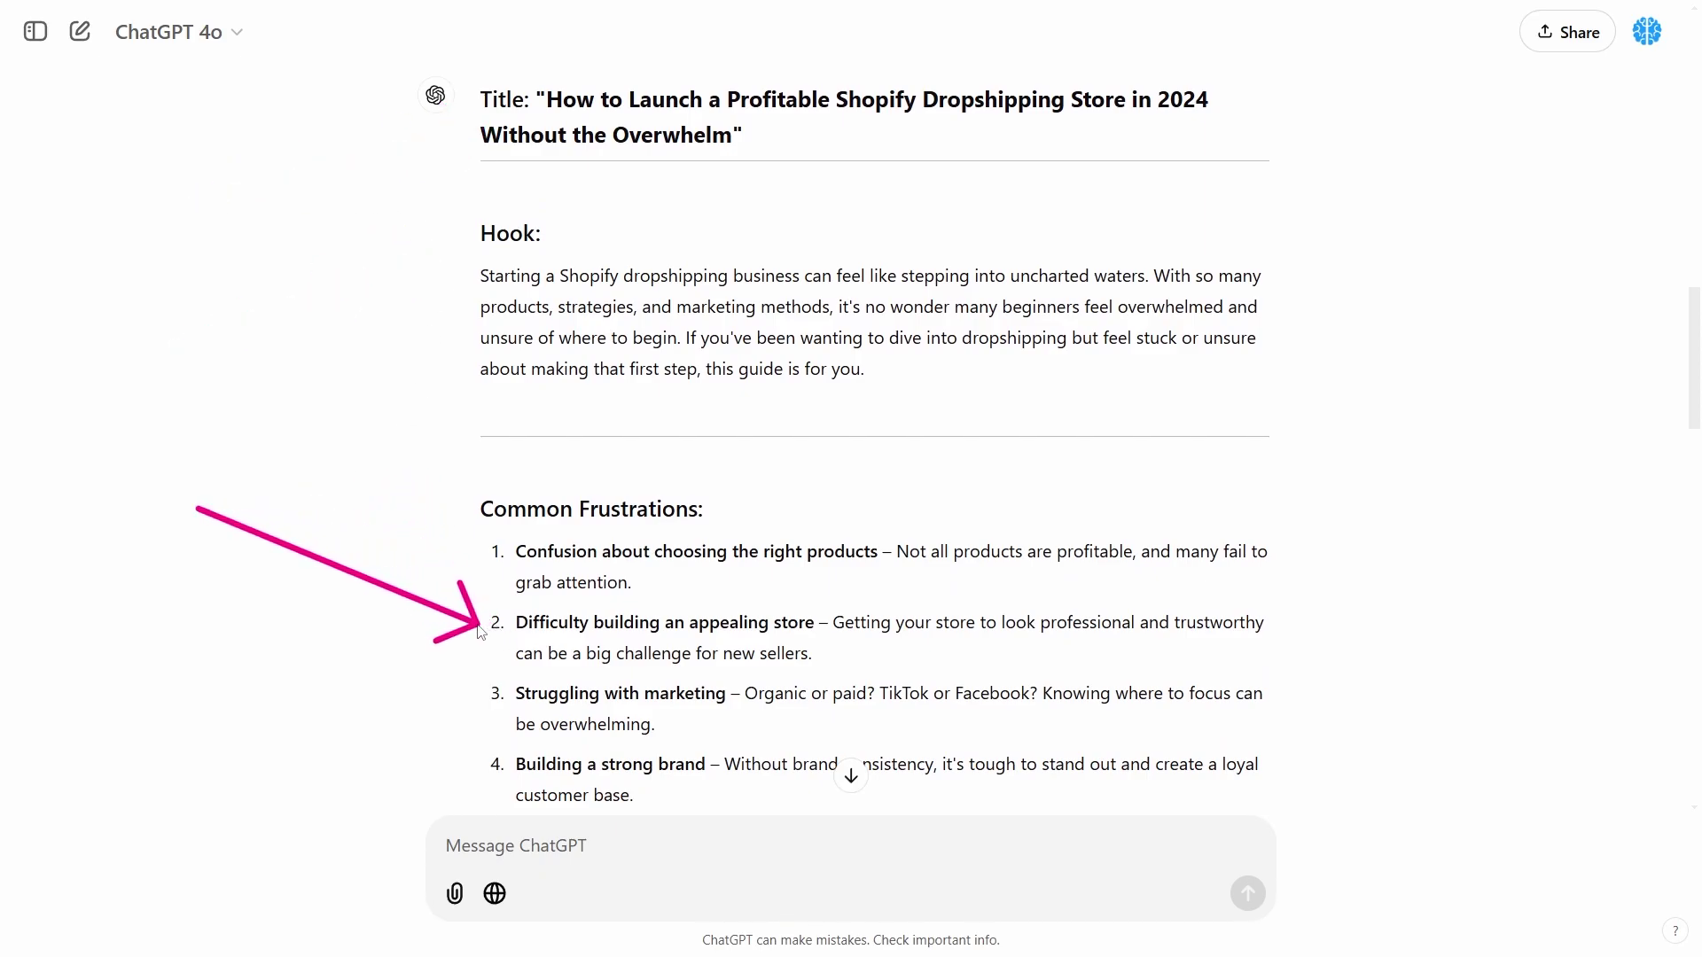
scroll(1394, 202, "down", 8)
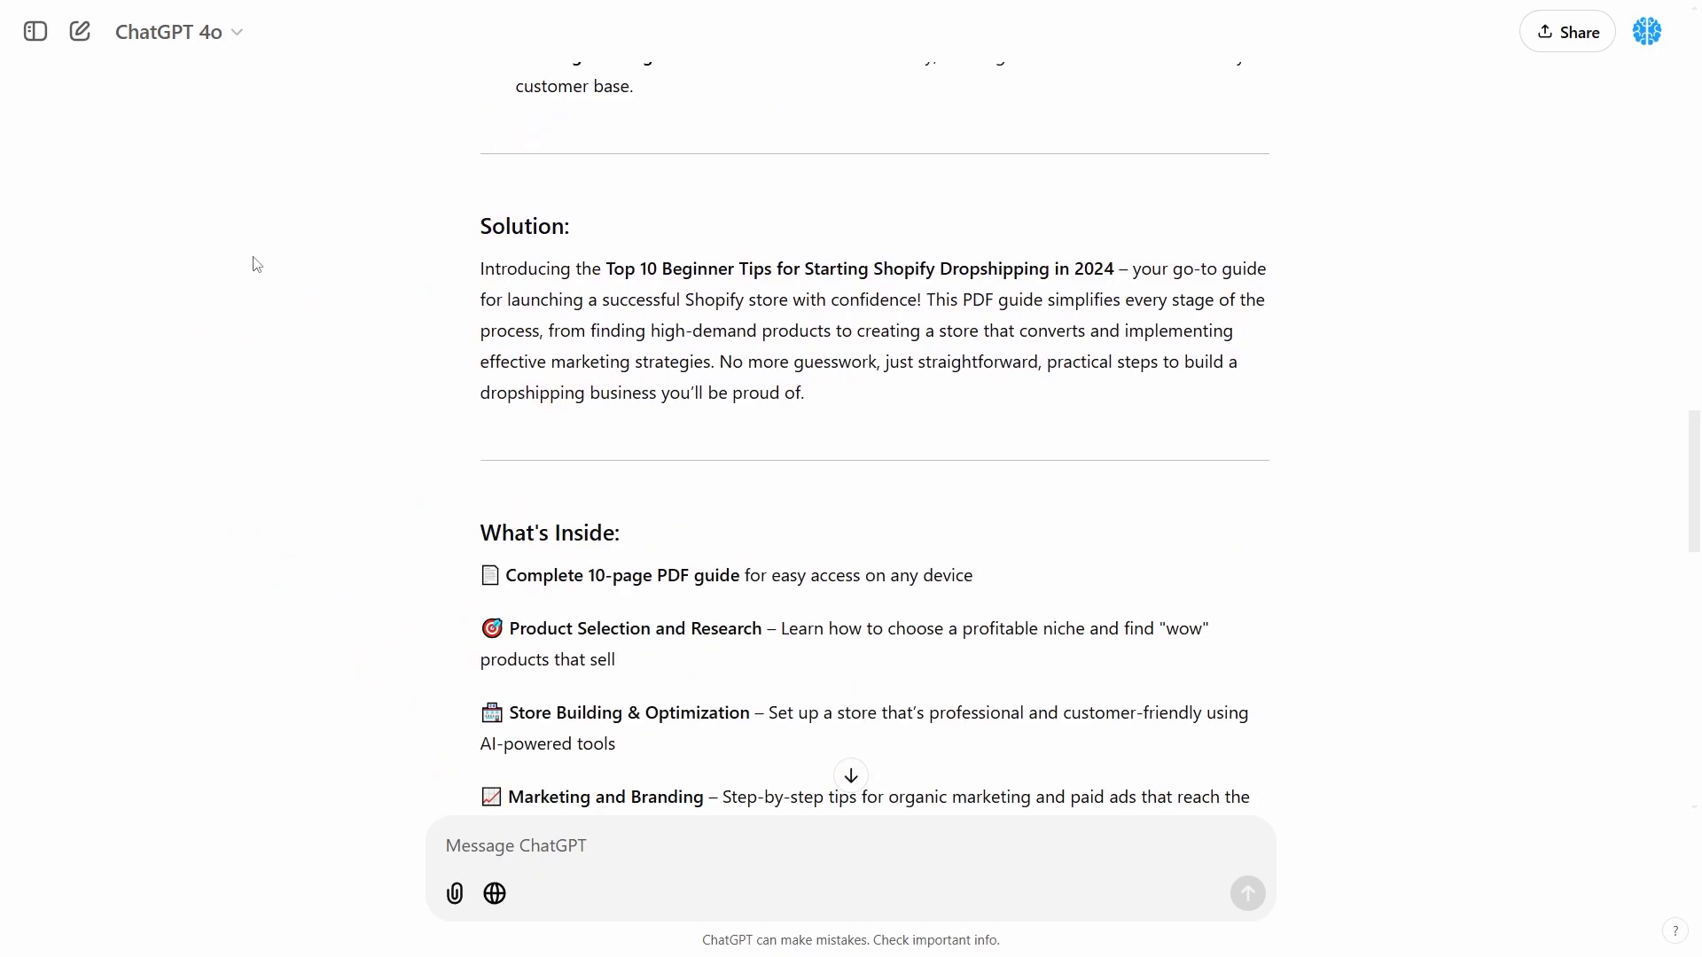
left_click_drag(255, 271, 481, 226)
mouse_move(711, 160)
left_mouse_down()
mouse_move(874, 251)
mouse_move(1084, 249)
left_mouse_up()
scroll(1577, 342, "down", 2)
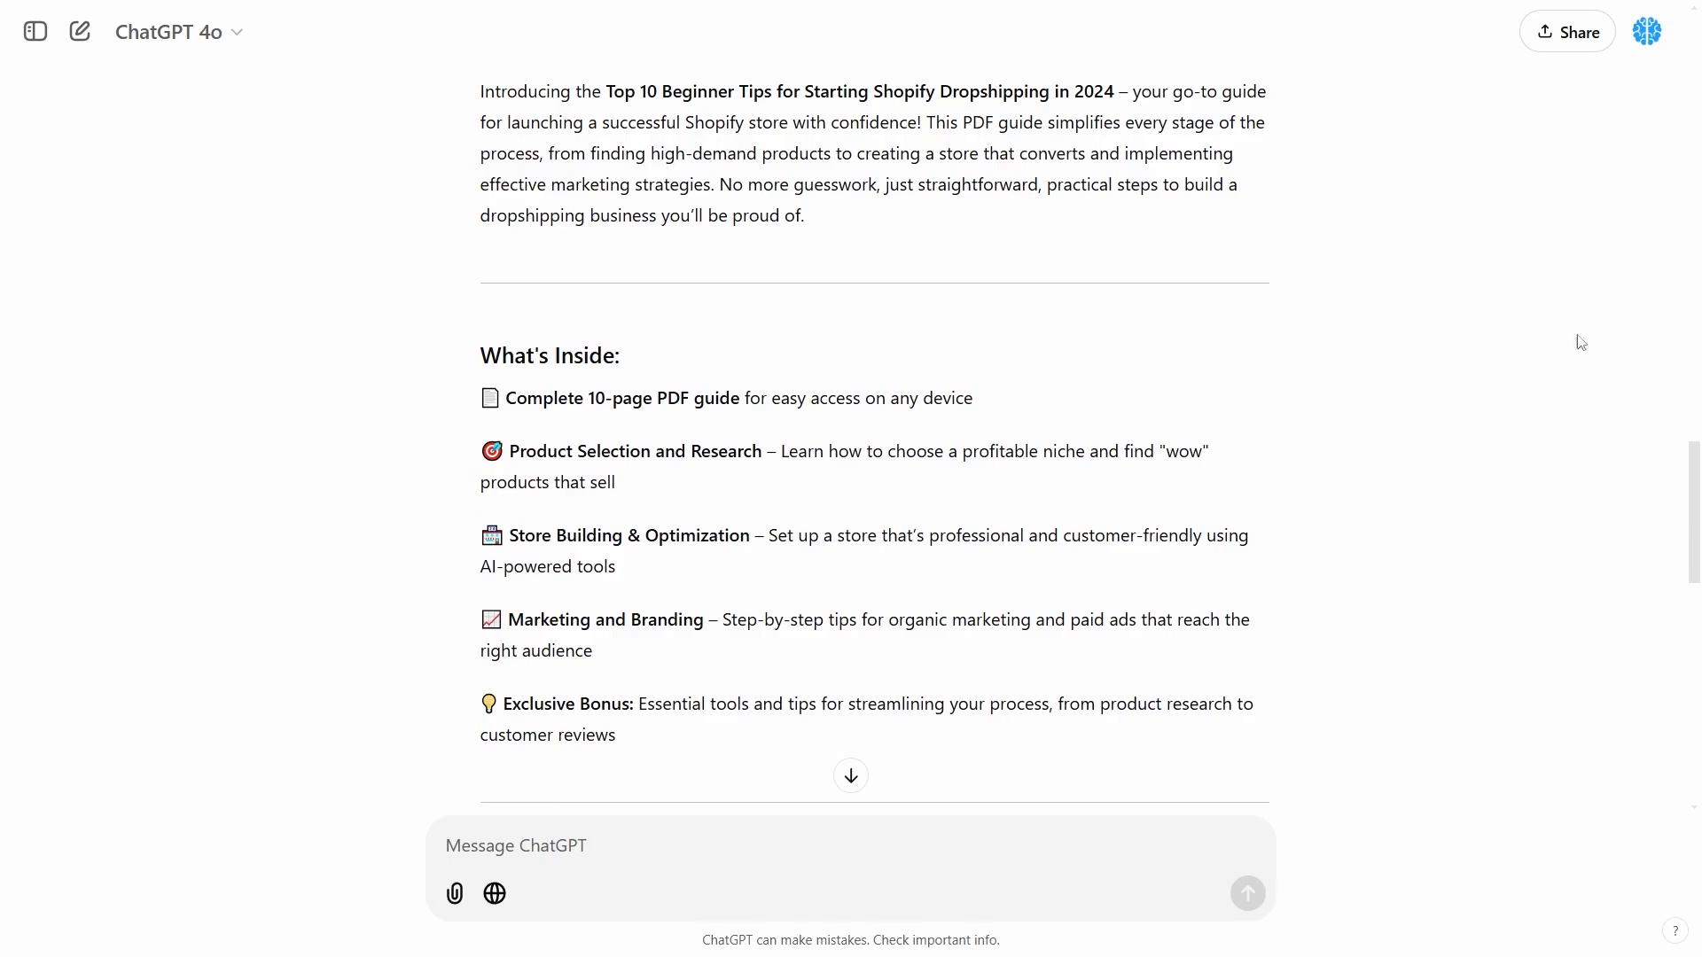
mouse_move(320, 435)
left_mouse_down()
mouse_move(475, 391)
mouse_move(452, 684)
left_mouse_up()
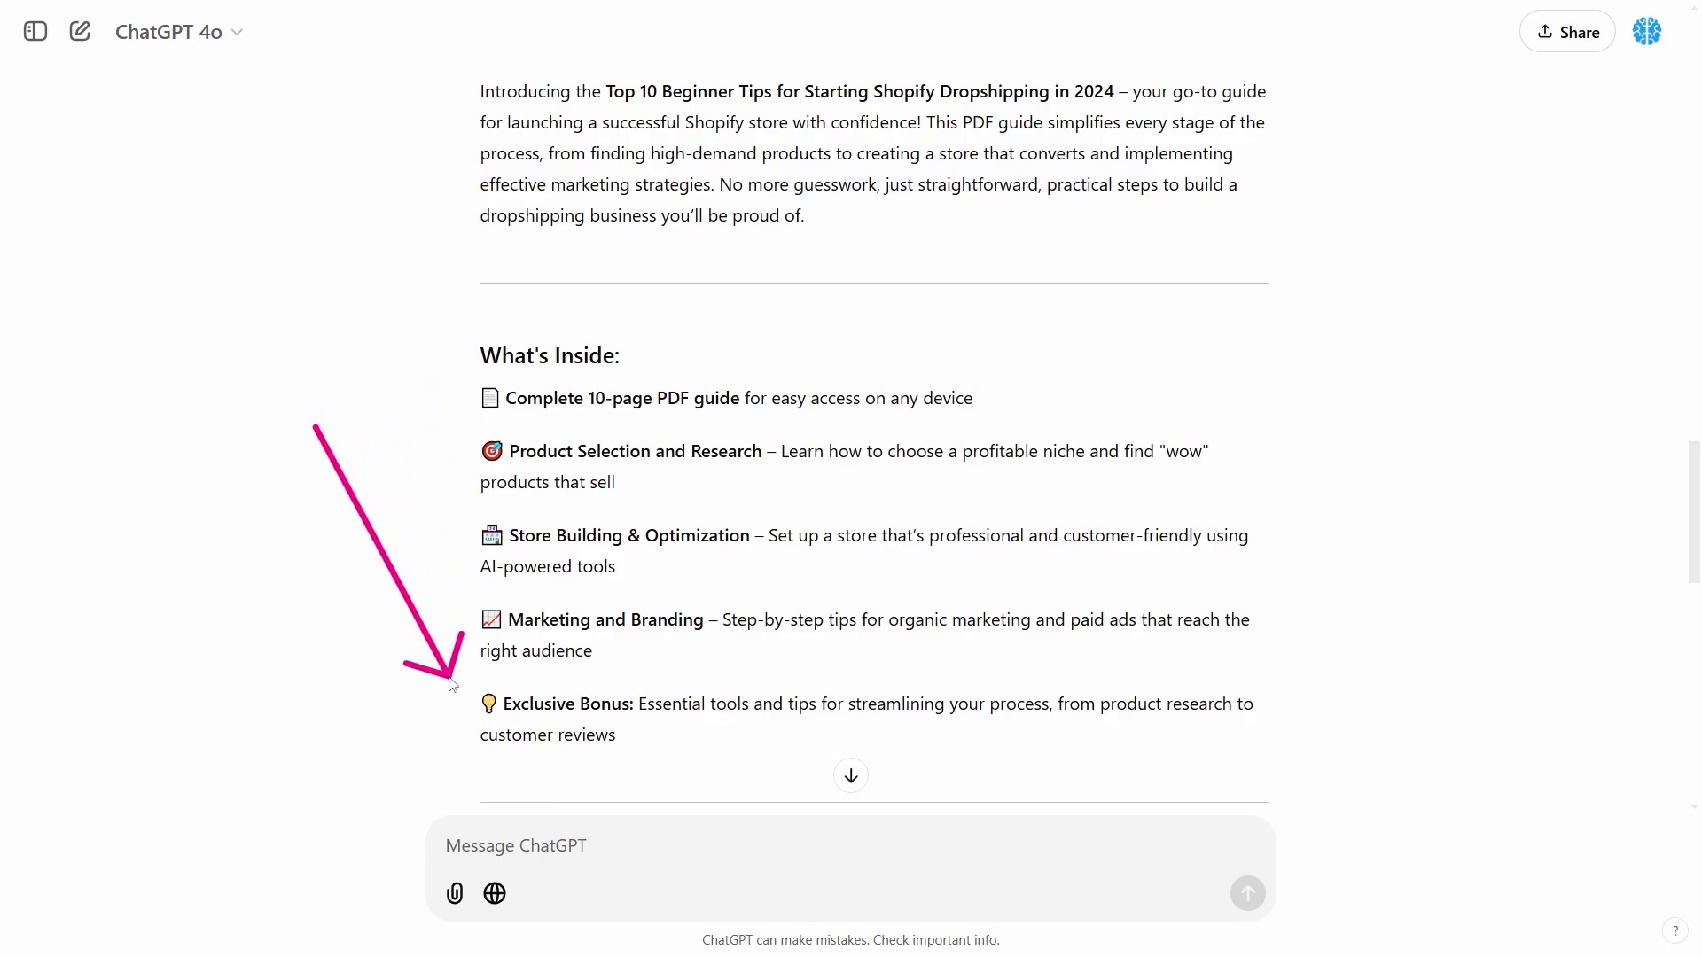
scroll(471, 626, "down", 7)
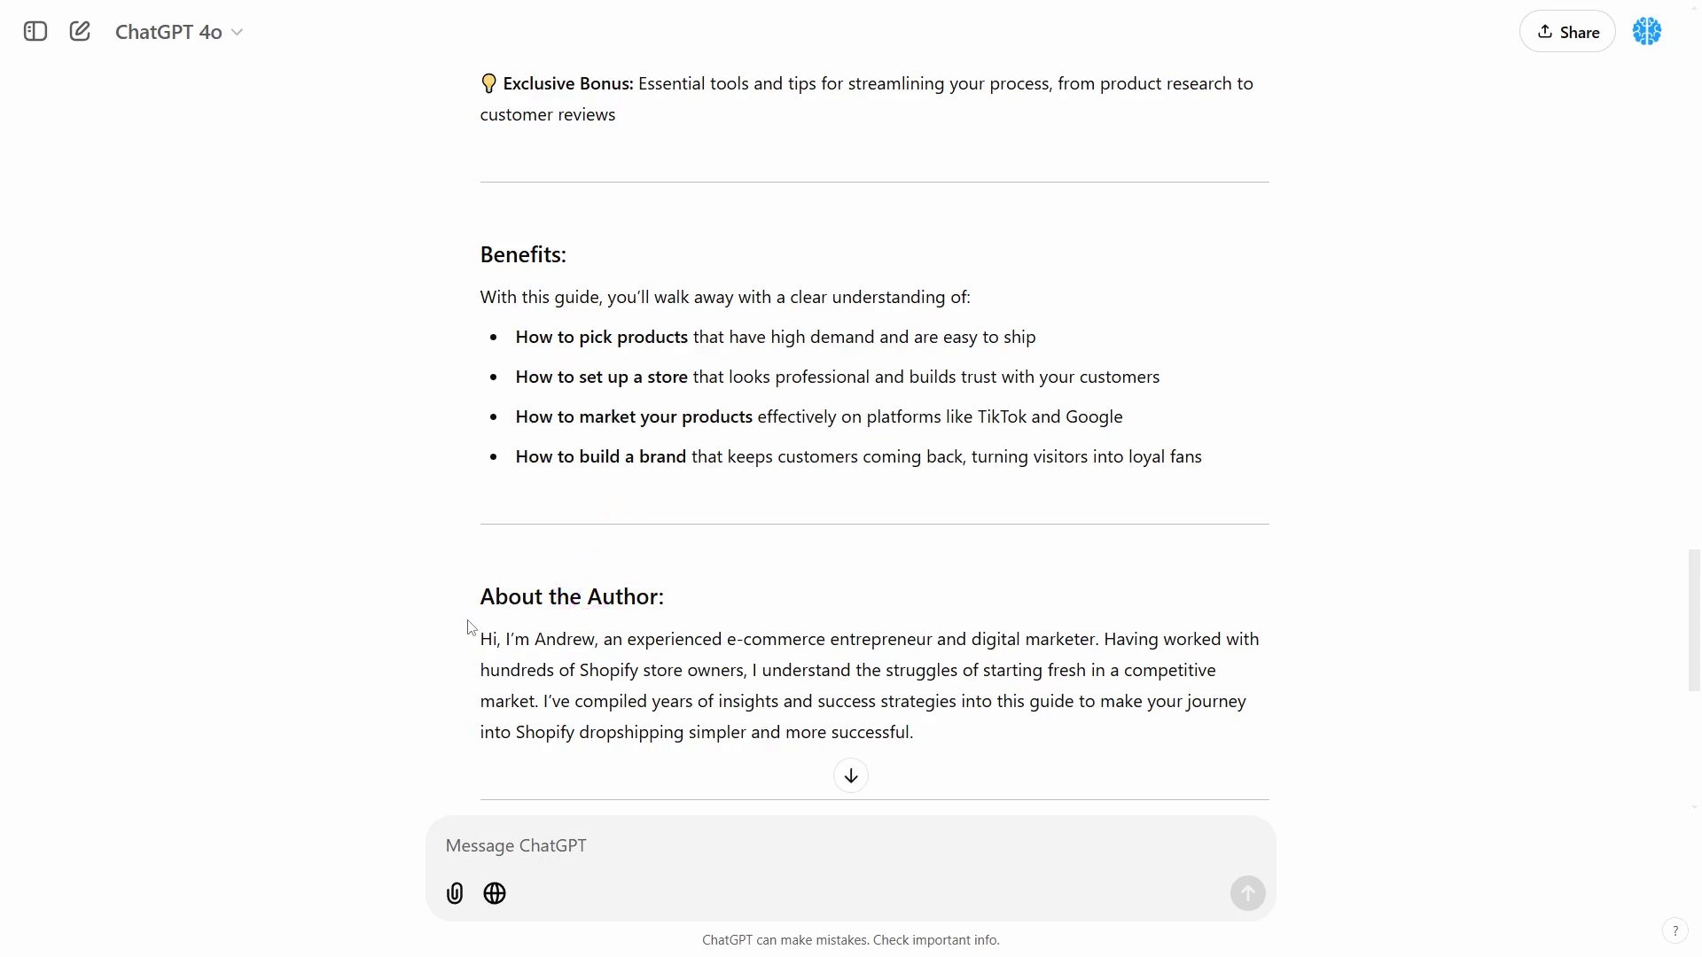
left_click_drag(574, 610, 563, 631)
mouse_move(710, 530)
left_mouse_down()
mouse_move(679, 636)
mouse_move(972, 623)
left_mouse_up()
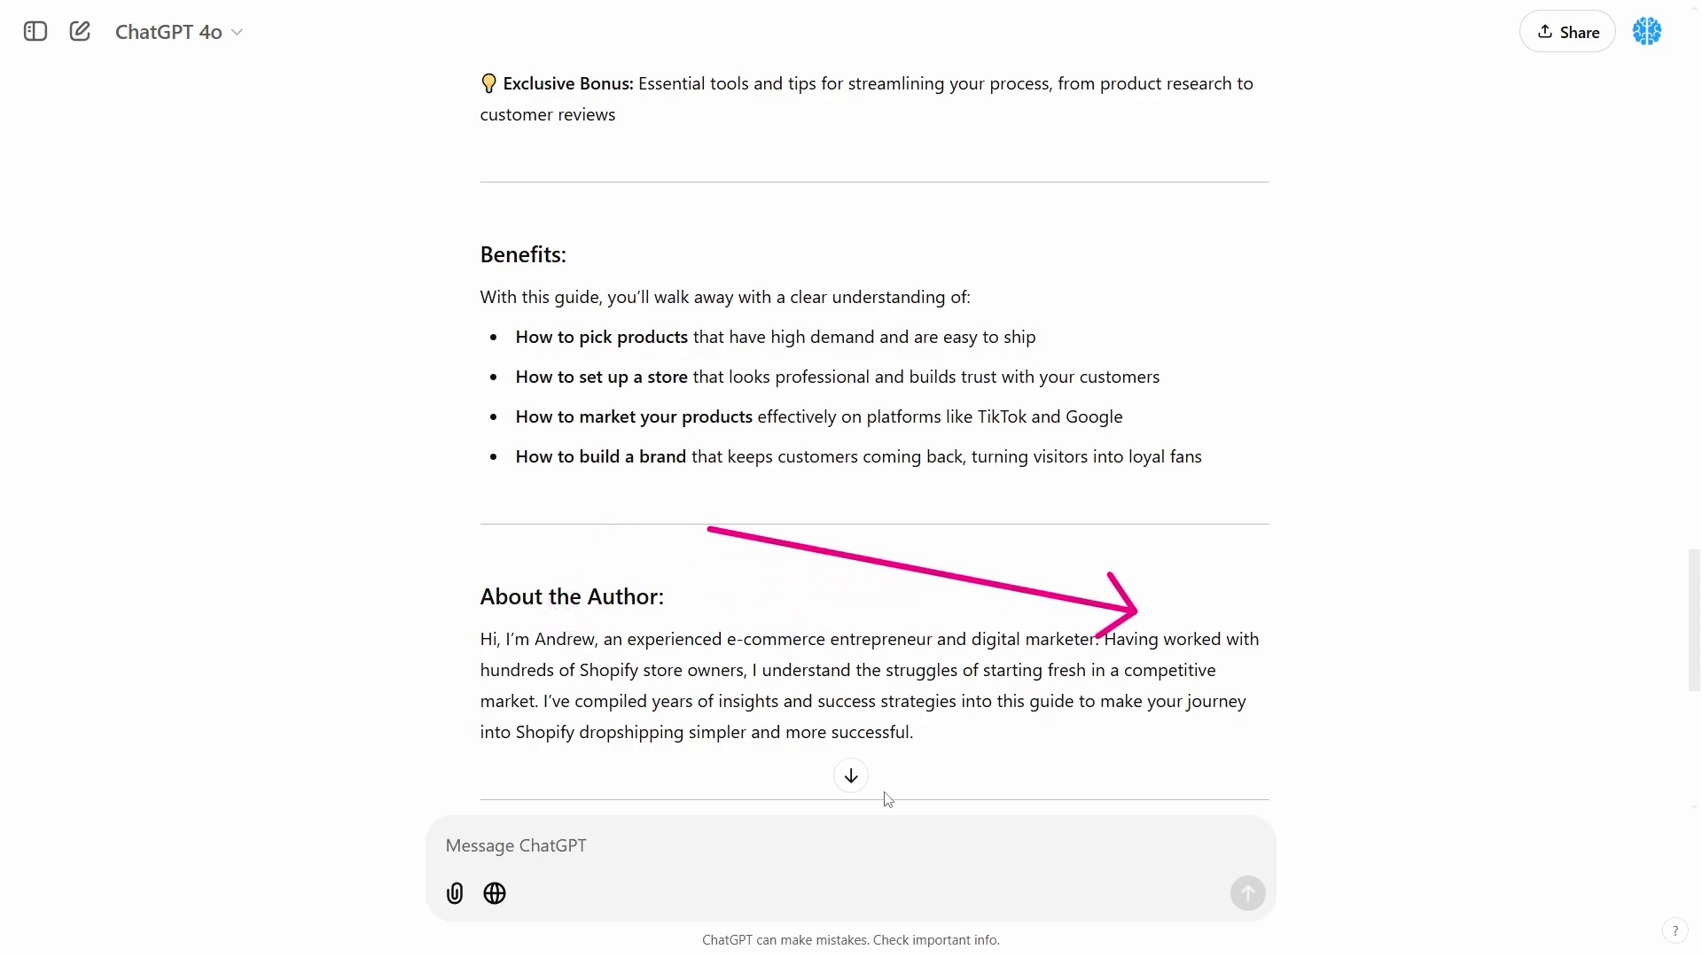
mouse_move(648, 782)
left_mouse_down()
mouse_move(639, 732)
mouse_move(805, 695)
mouse_move(970, 701)
left_mouse_up()
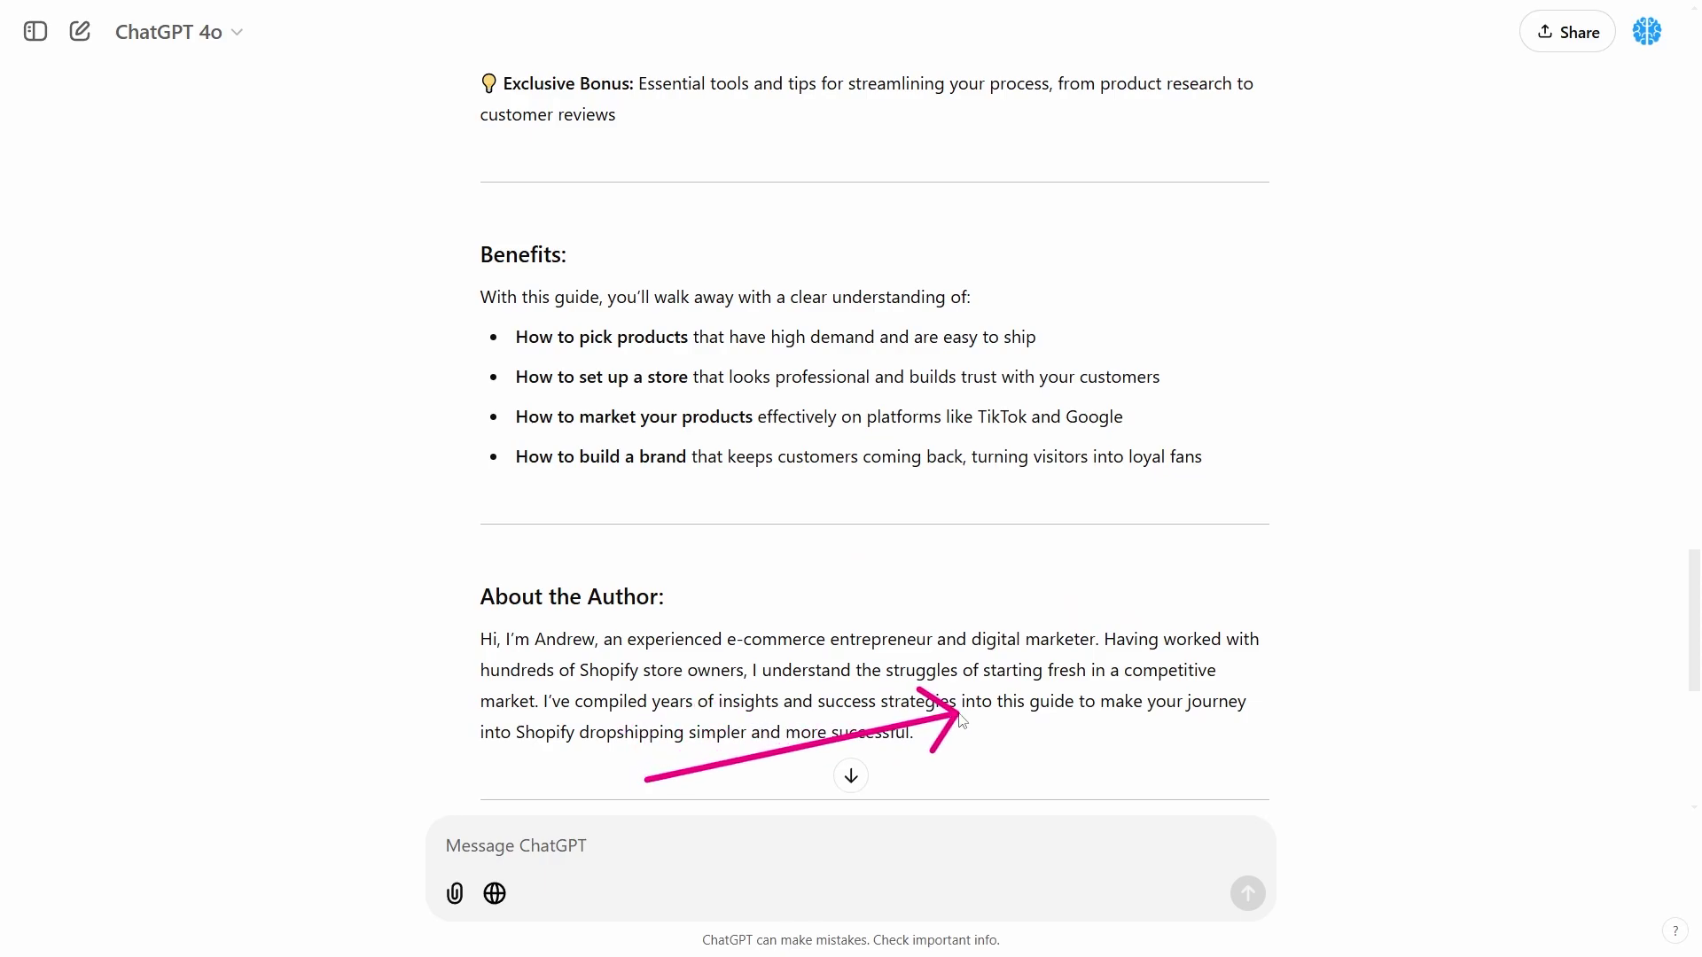
scroll(815, 642, "down", 3)
scroll(814, 642, "up", 3)
scroll(934, 647, "down", 1)
left_click_drag(934, 646, 759, 505)
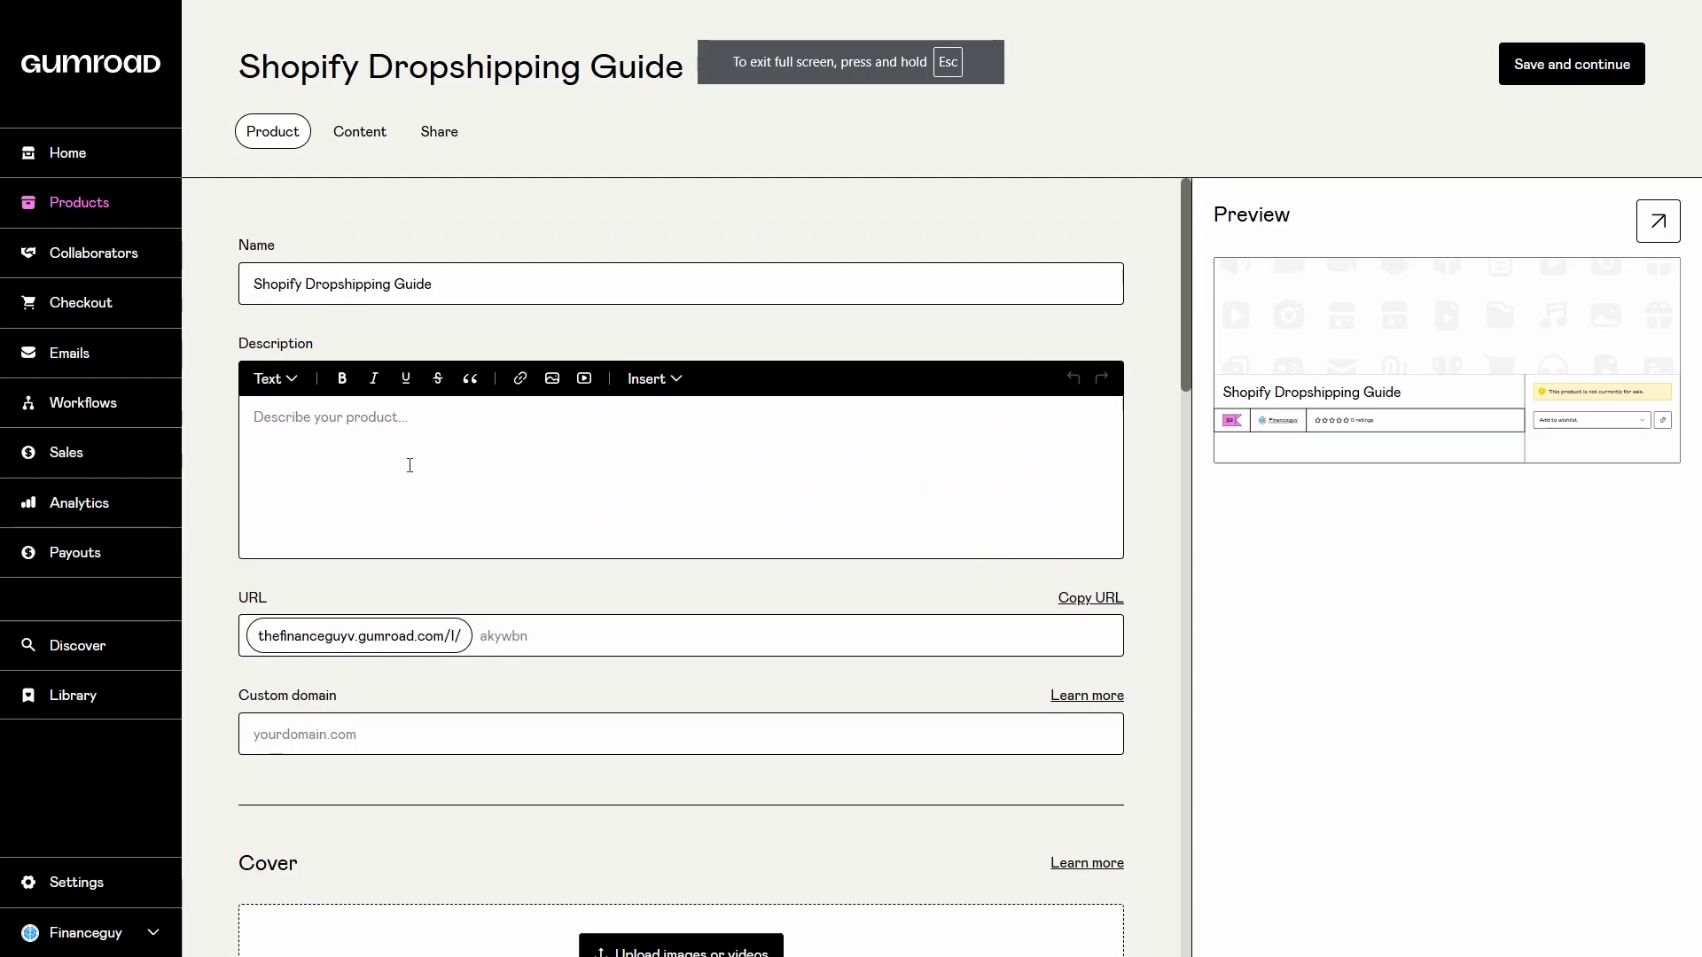
Switch to Gumroad, paste the ChatGPT sales text as the product description and check all its sections.
left_click(410, 466)
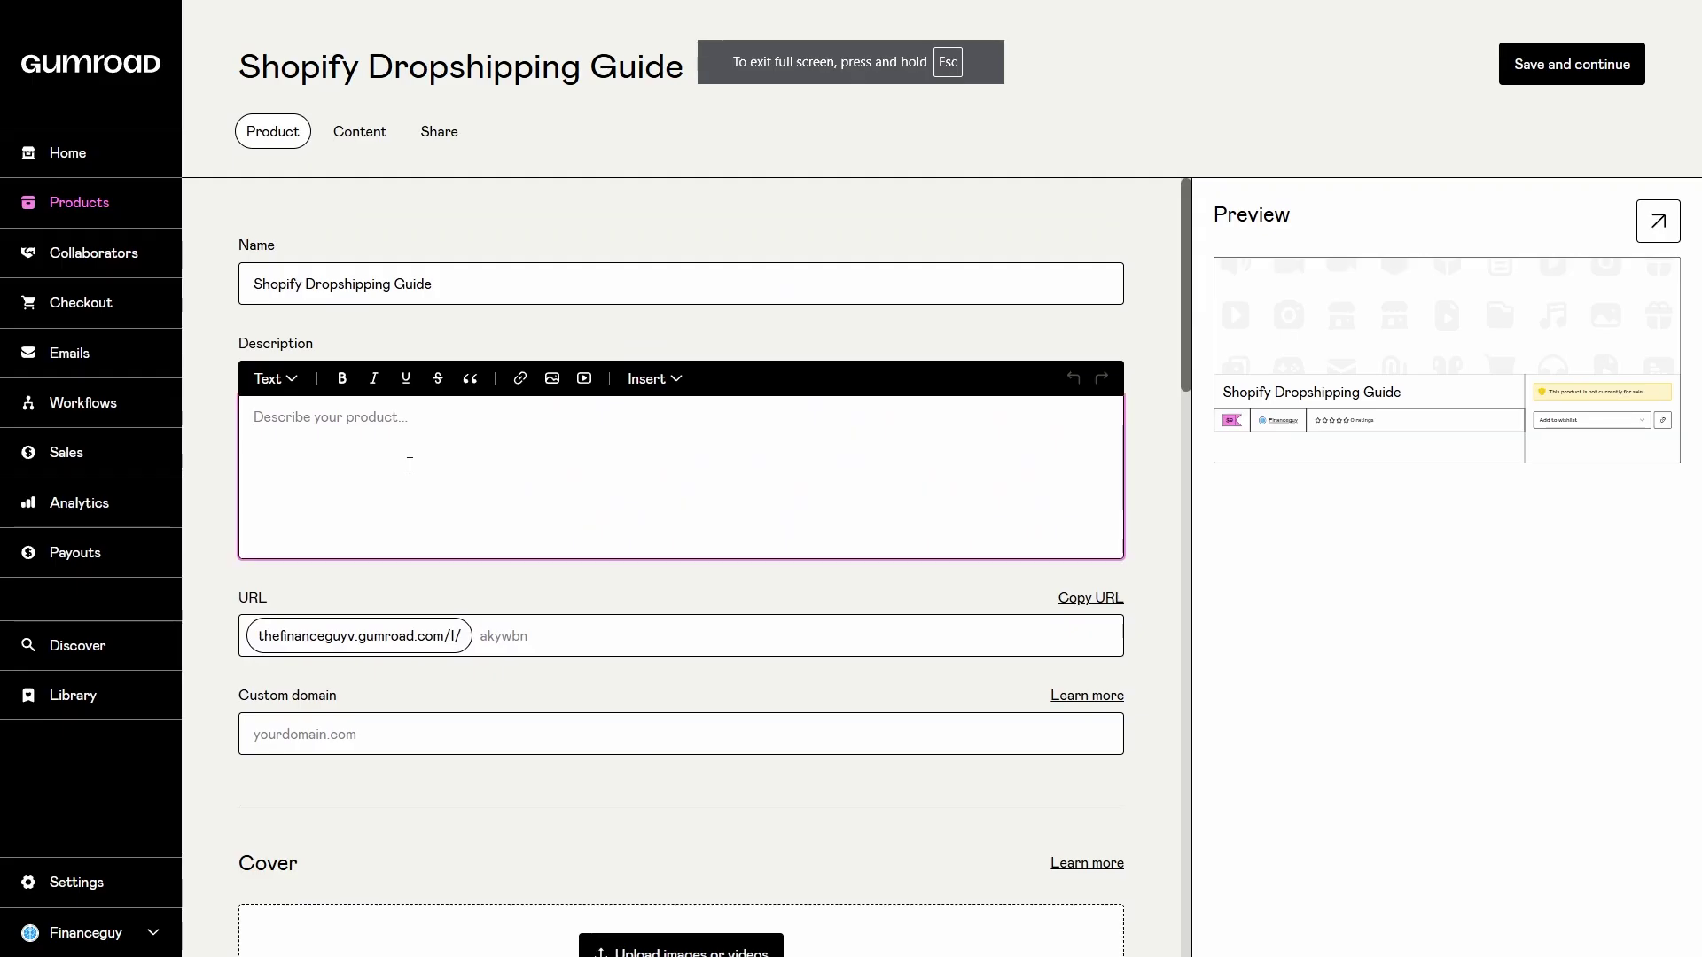
key("ctrl+v")
scroll(516, 409, "up", 4)
scroll(516, 409, "up", 2)
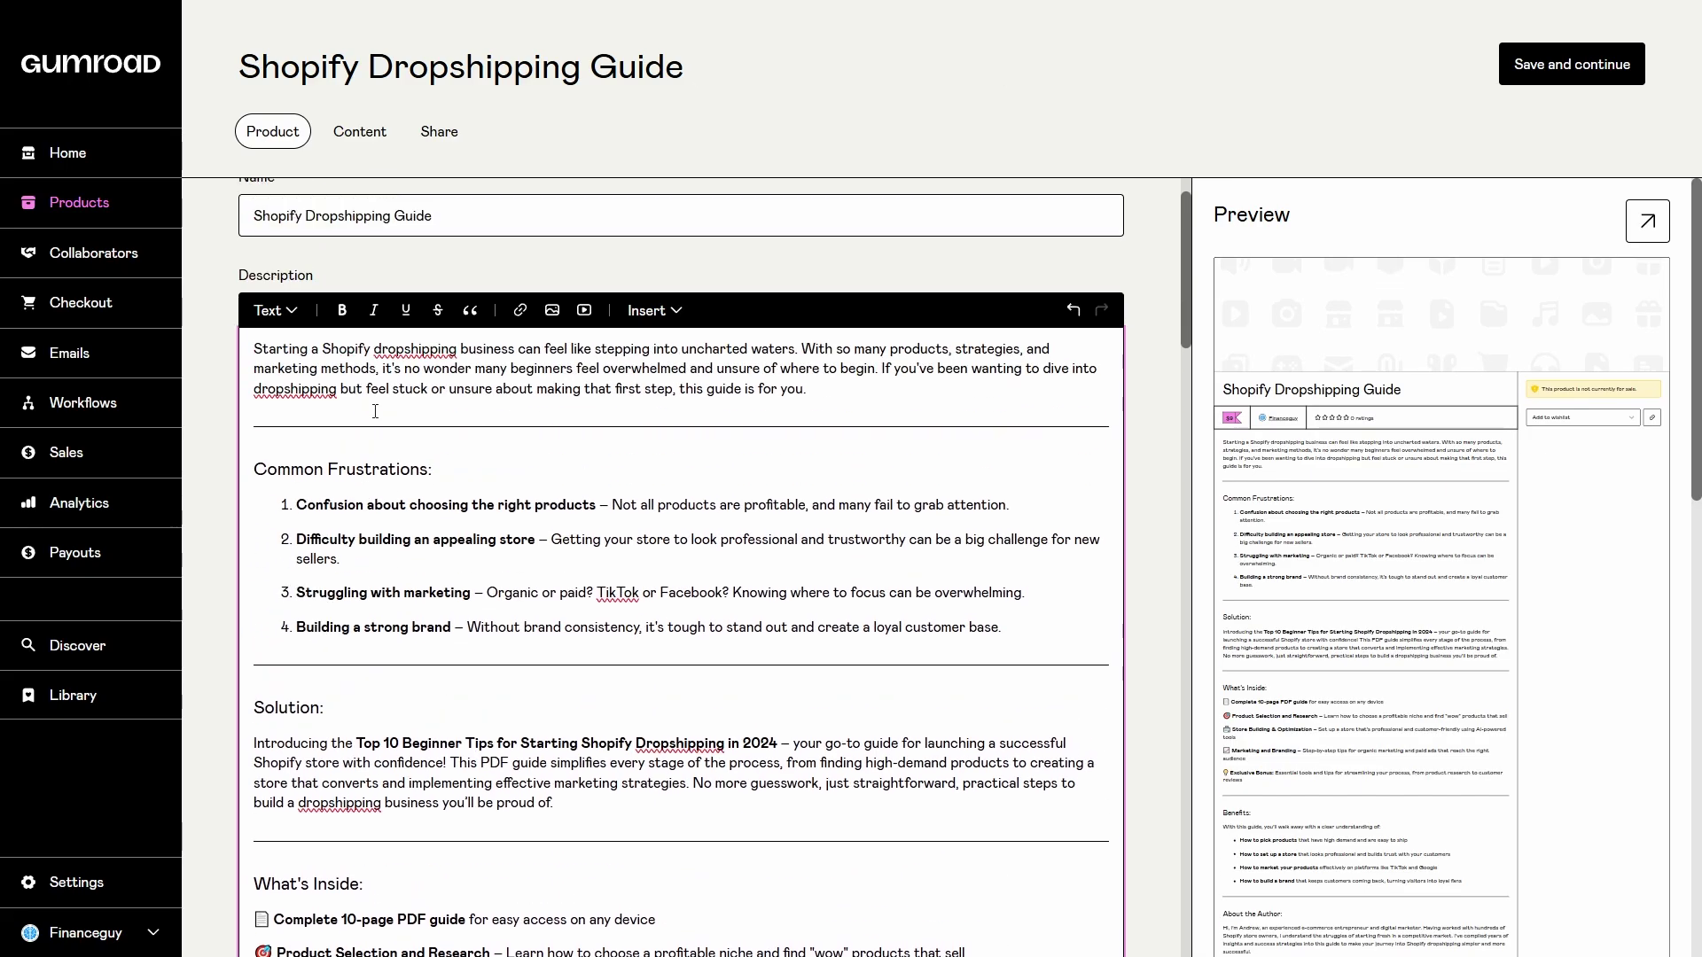
scroll(516, 410, "down", 4)
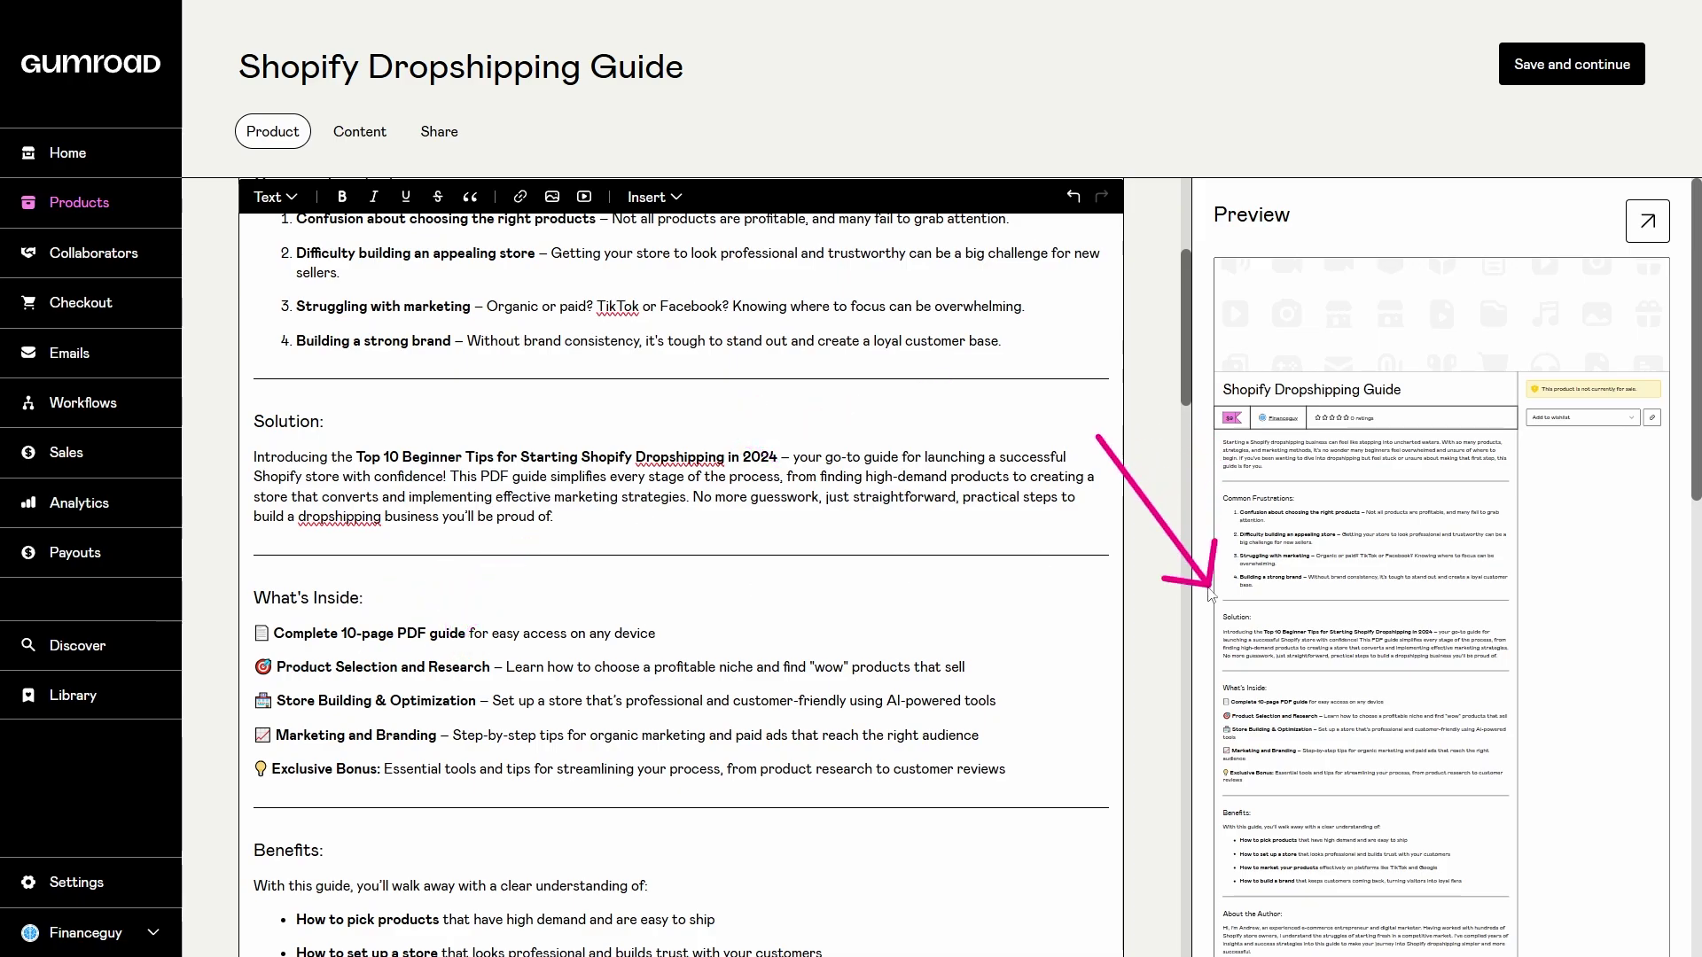
scroll(478, 493, "down", 8)
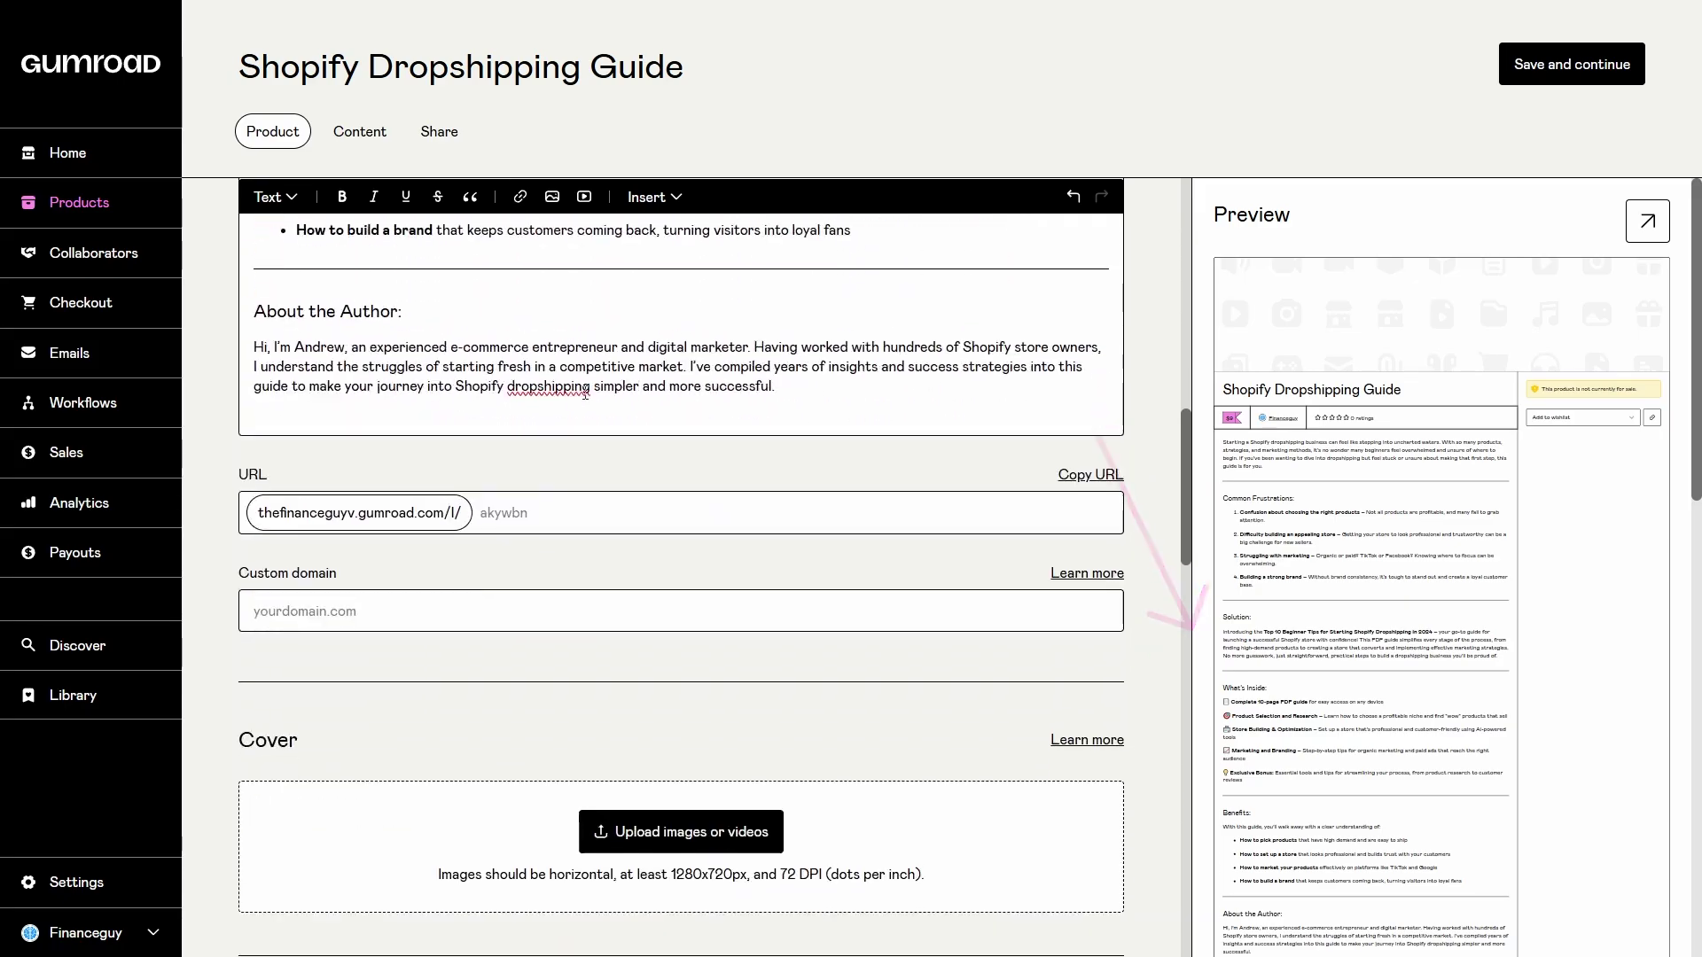
Replace the product summary with the sentence from ChatGPT beginning "This guide is here to give you the tools, clarity, and confidence", and review the page.
scroll(478, 492, "down", 2)
scroll(478, 493, "down", 5)
key("alt+Tab")
left_click_drag(480, 646, 1068, 678)
key("alt+Tab")
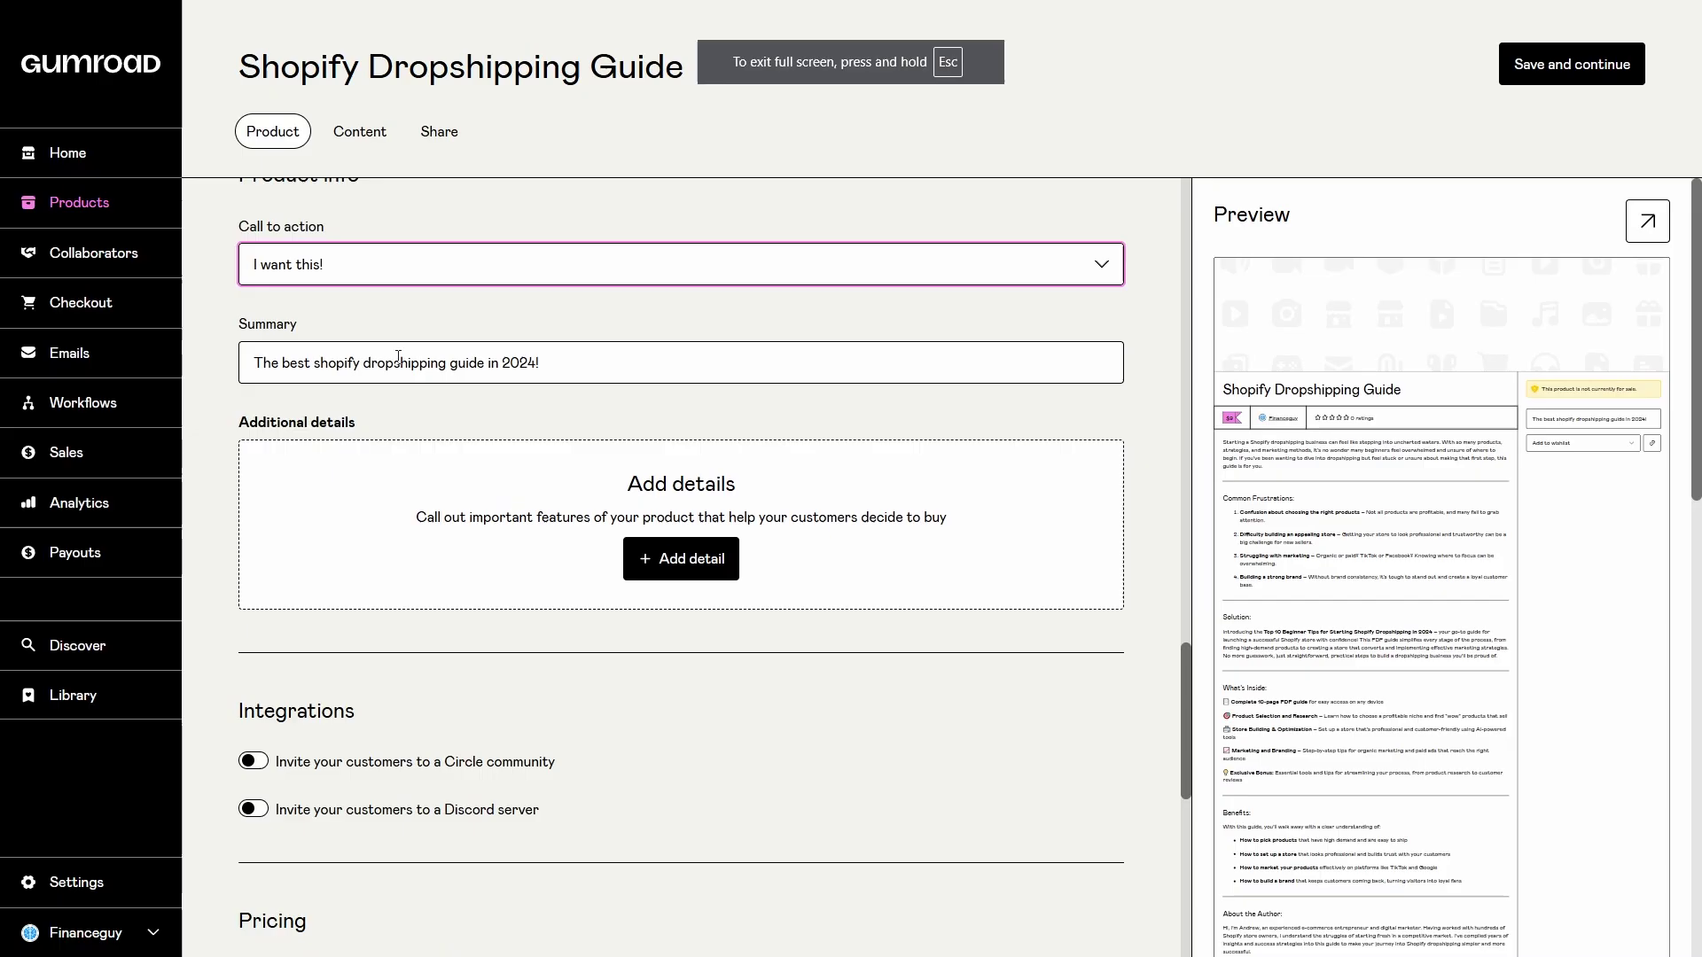
triple_click(501, 364)
type("This guide is here to give you the tools, clarity, and confidence to start and grow a Shopify dropshipping business in 2024 — no stress, no overwhelm, just results!")
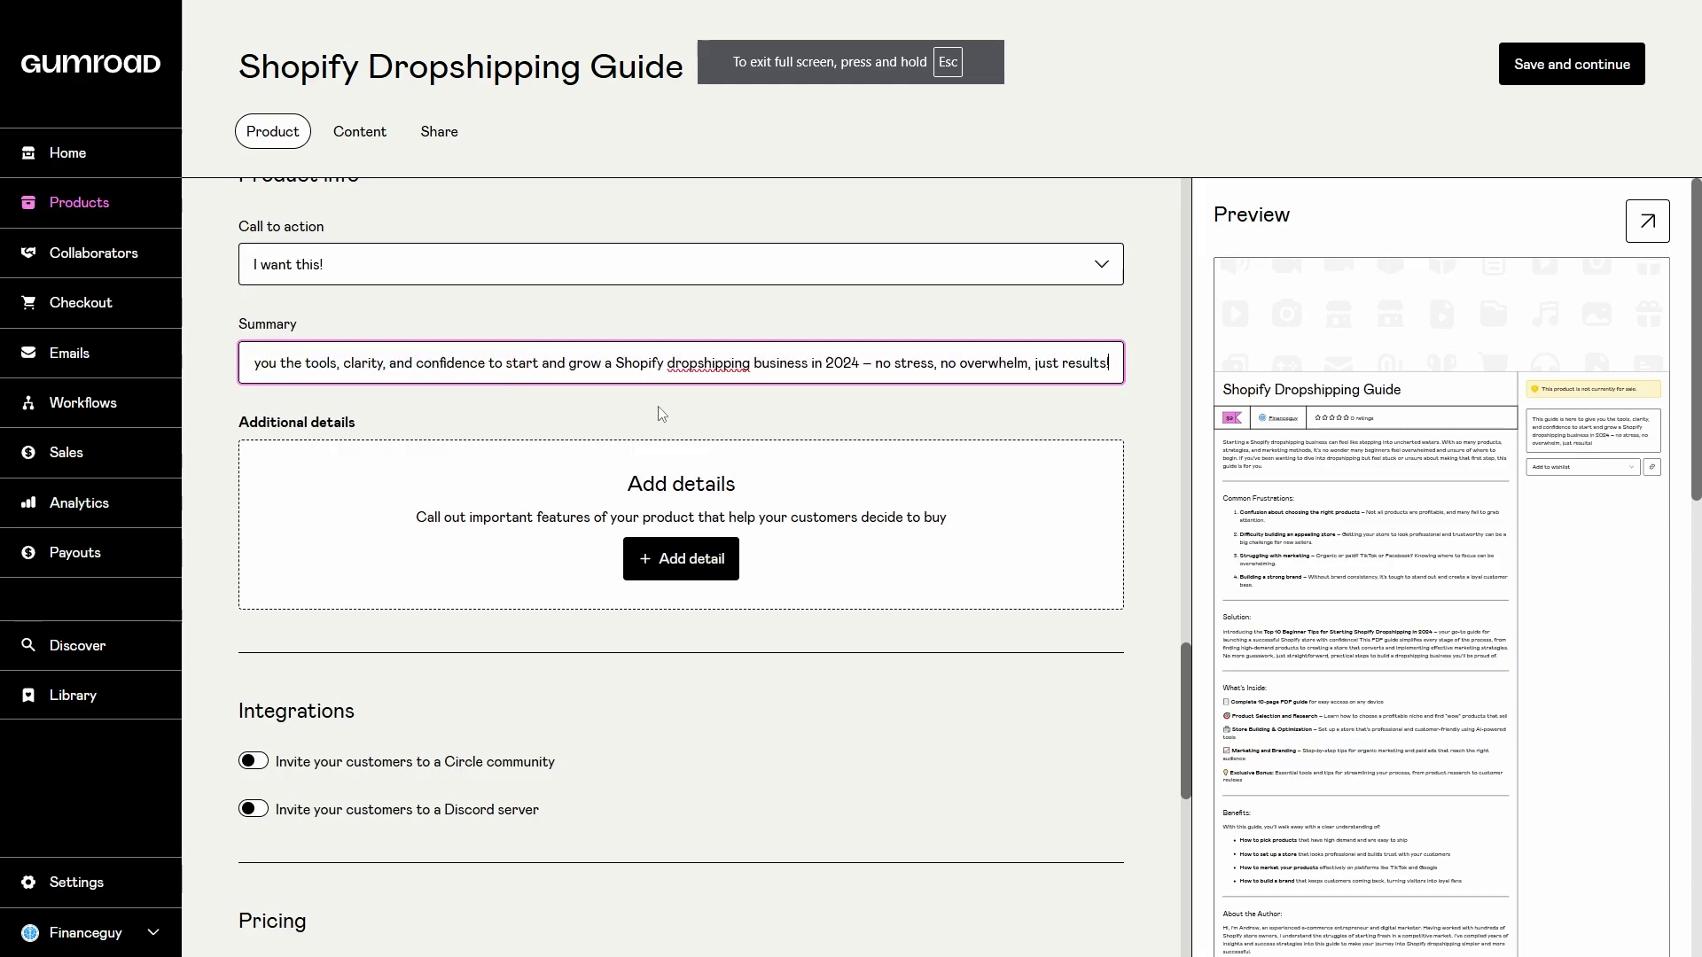
scroll(643, 417, "down", 2)
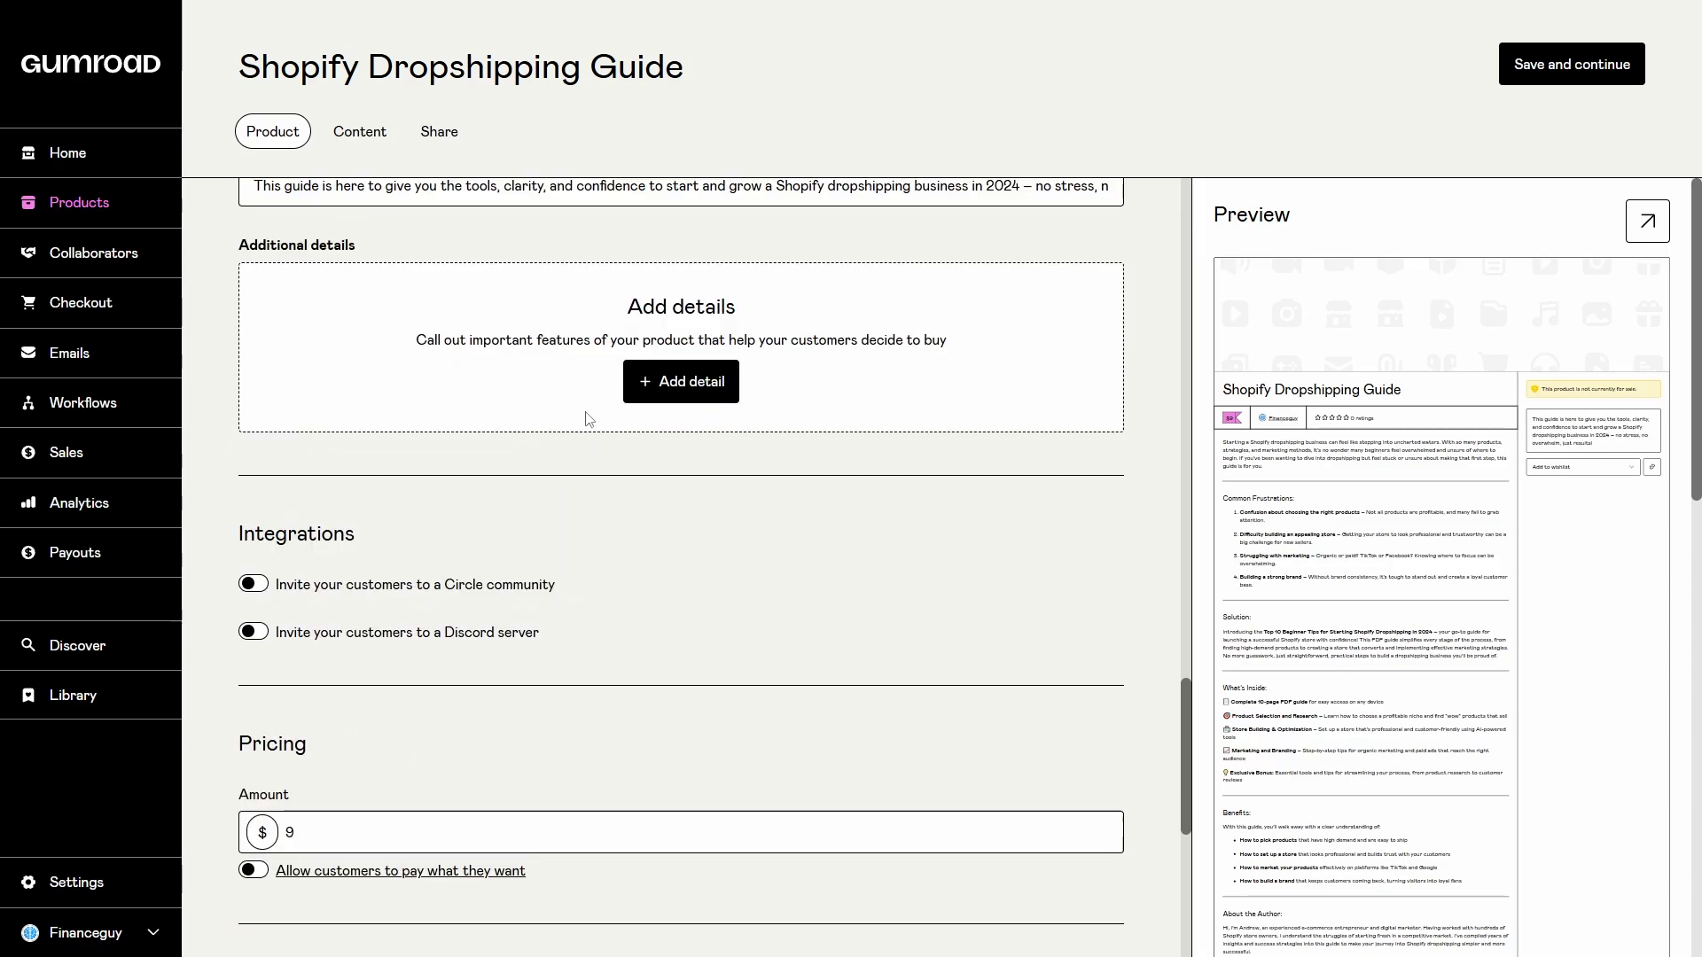
scroll(589, 418, "up", 20)
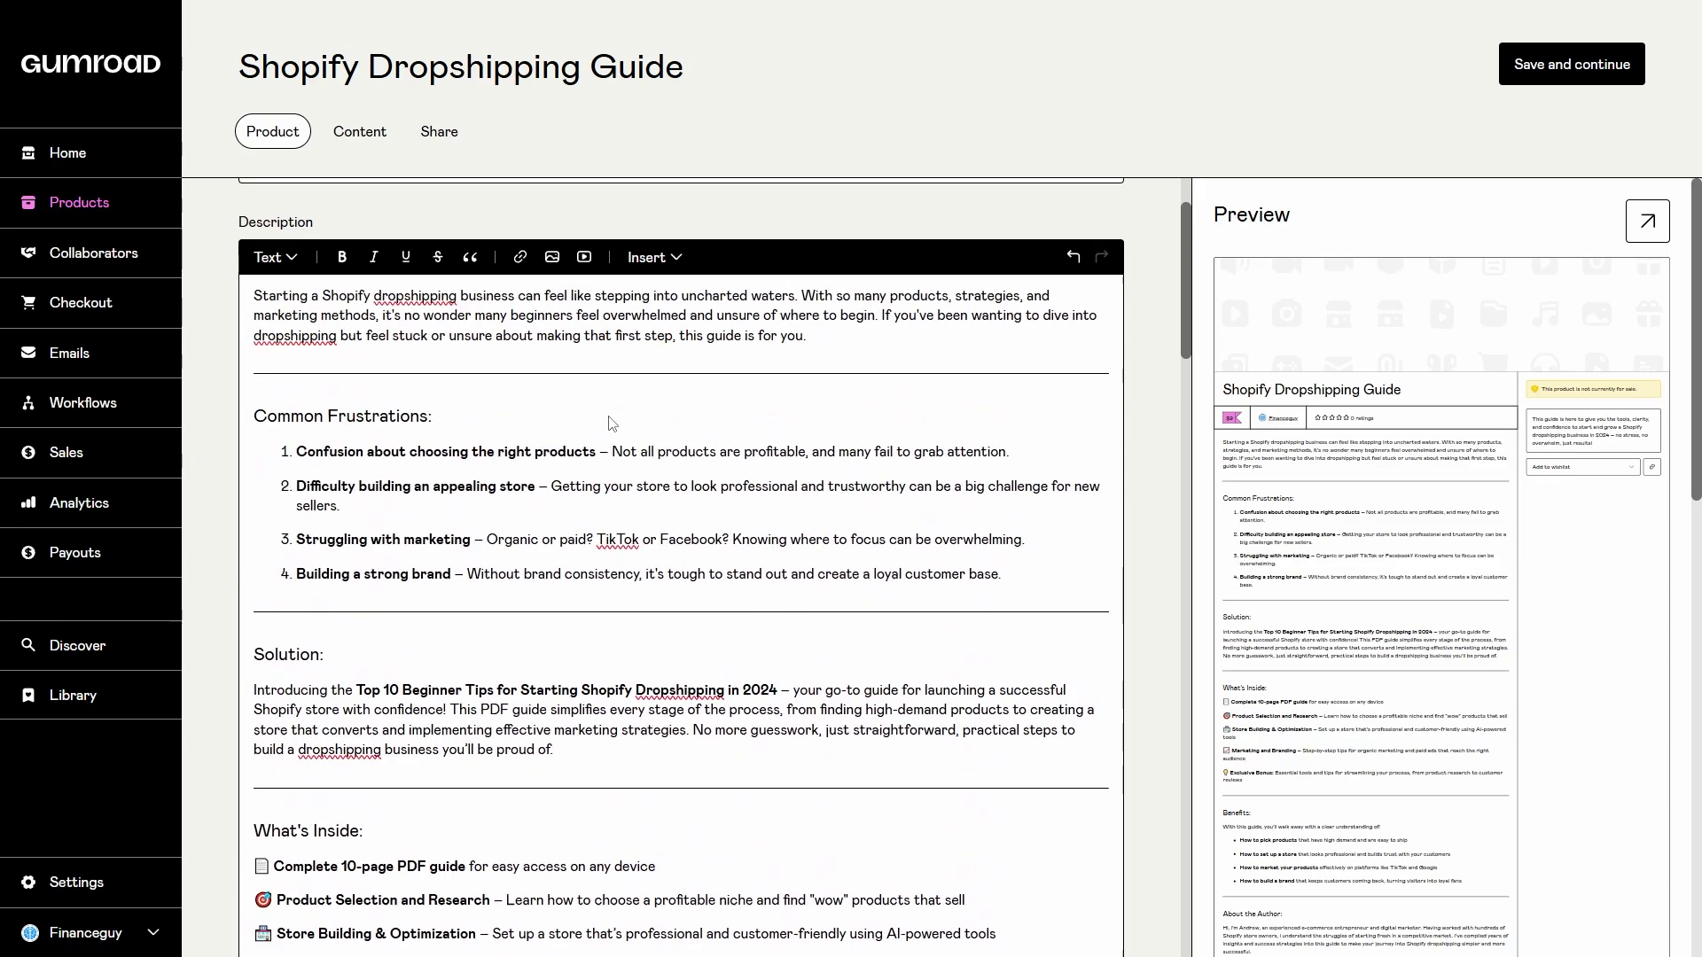
scroll(612, 423, "up", 2)
scroll(400, 203, "down", 15)
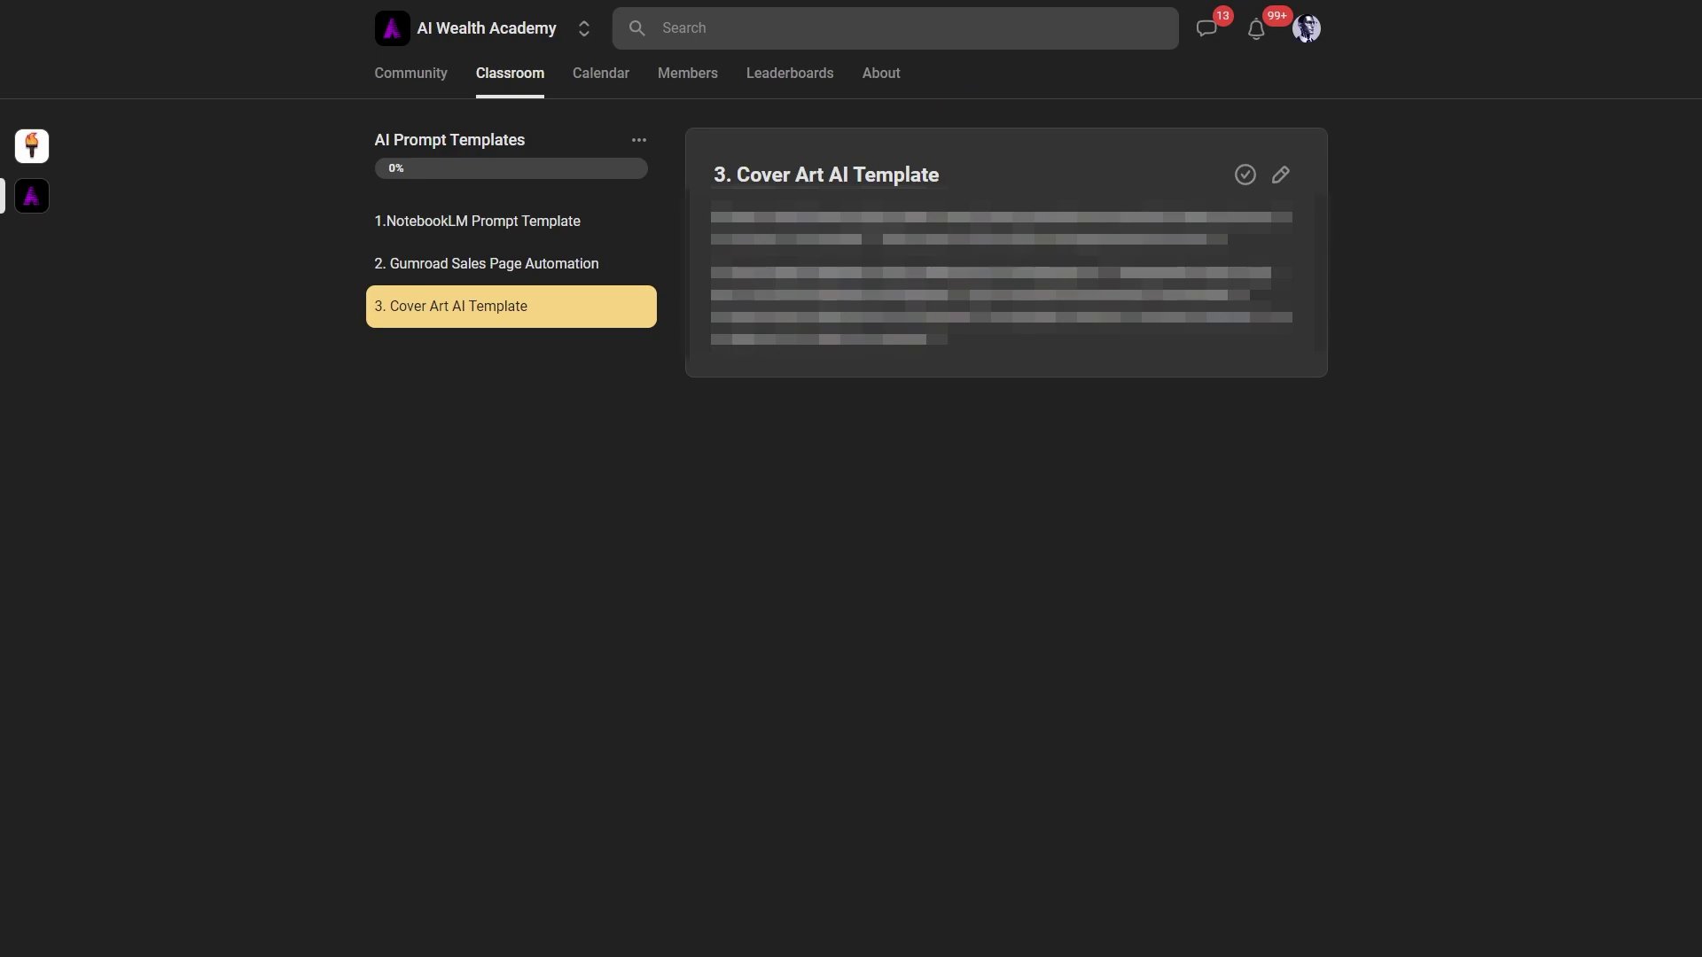
Copy the "3. Cover Art AI Template" text from the AI Wealth Academy classroom, and copy ChatGPT's finished book cover prompt.
left_click_drag(711, 213, 947, 339)
right_click(932, 306)
left_click(975, 323)
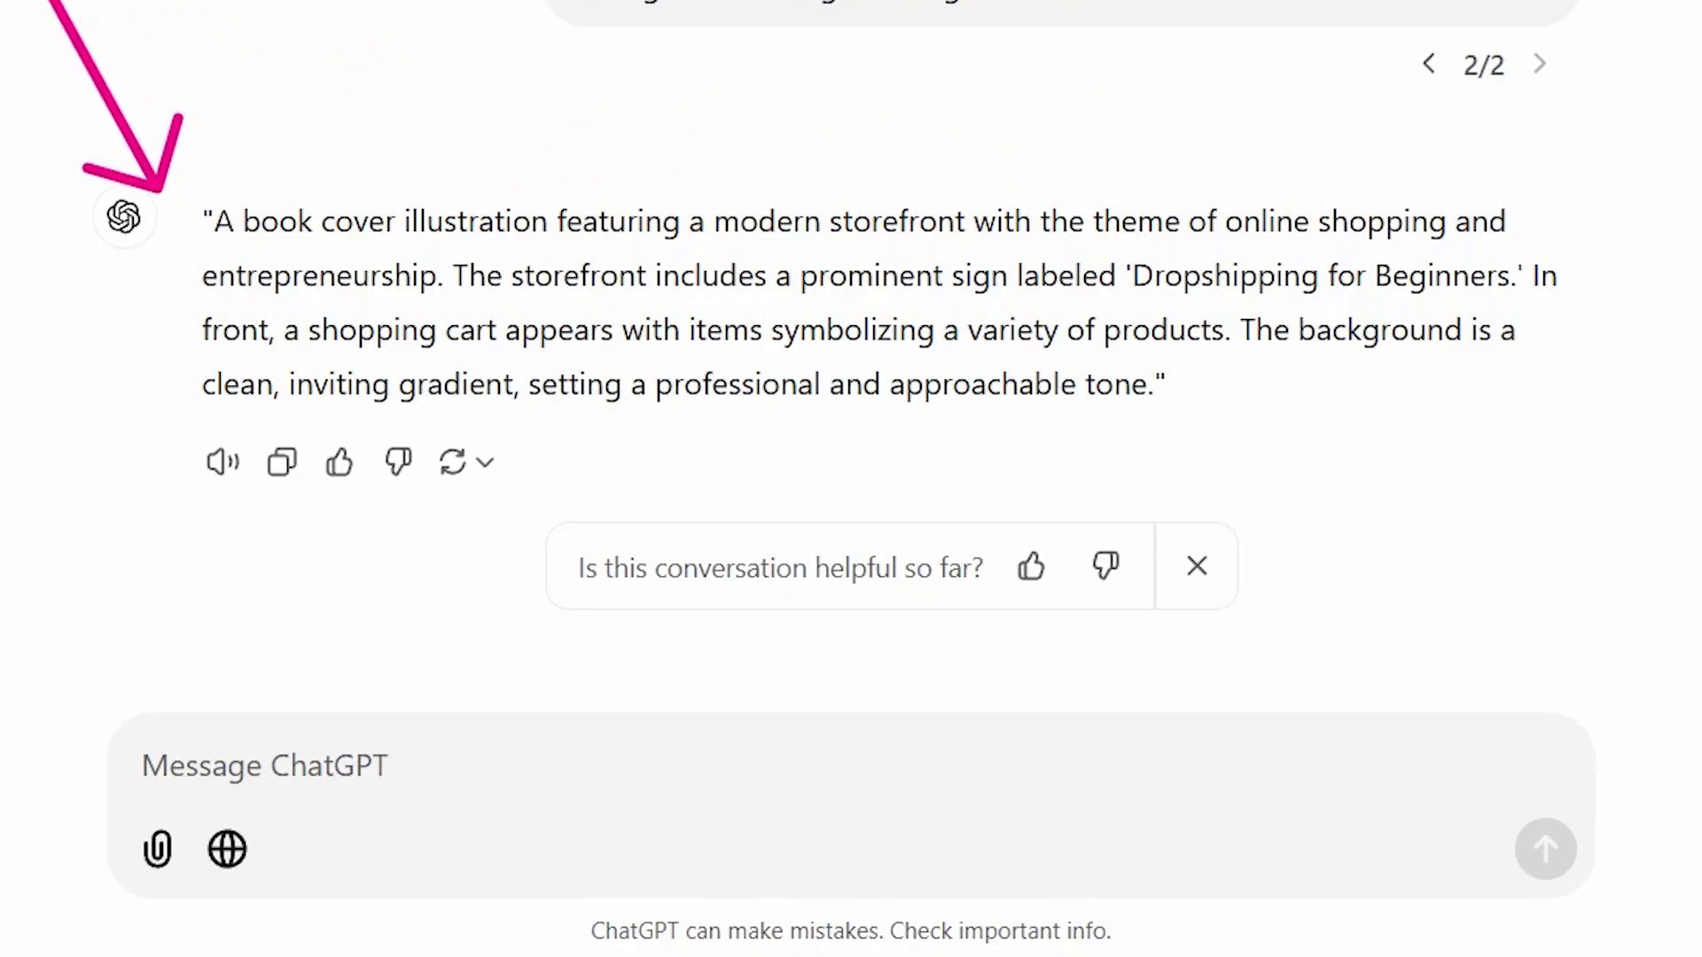
left_click(284, 464)
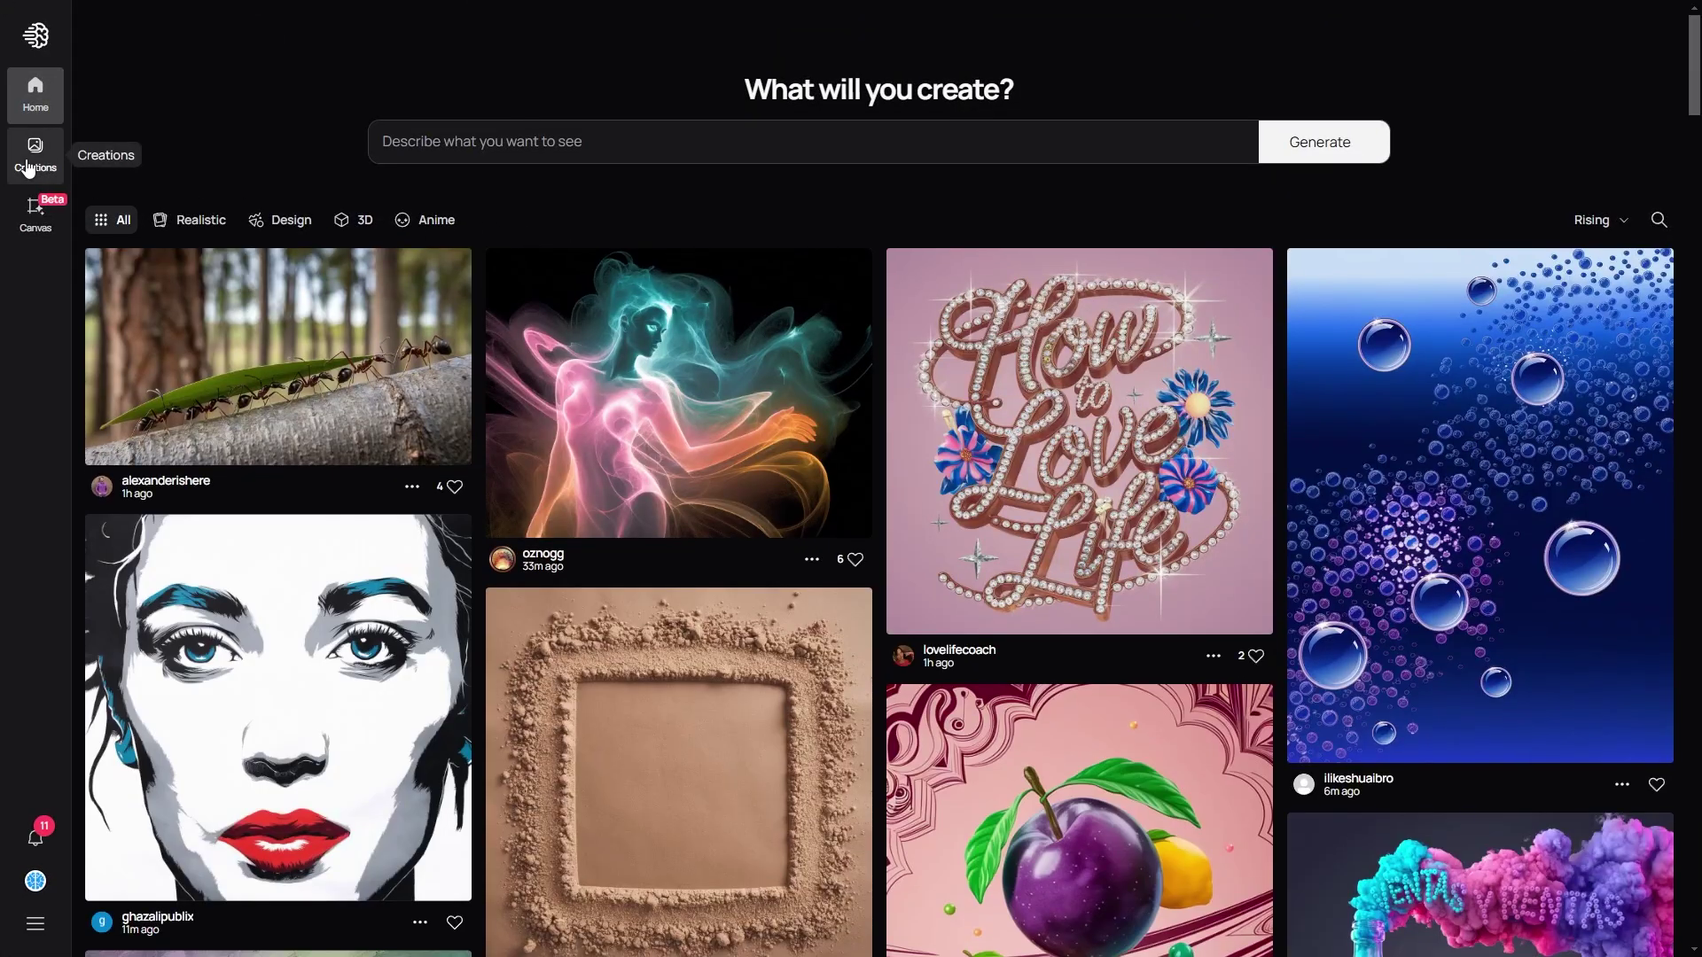
Switch to Ideogram, open the own creations, clear the old prompt and set a custom 5:3 image size, entering 1200 px as width.
left_click(29, 168)
left_click(1015, 143)
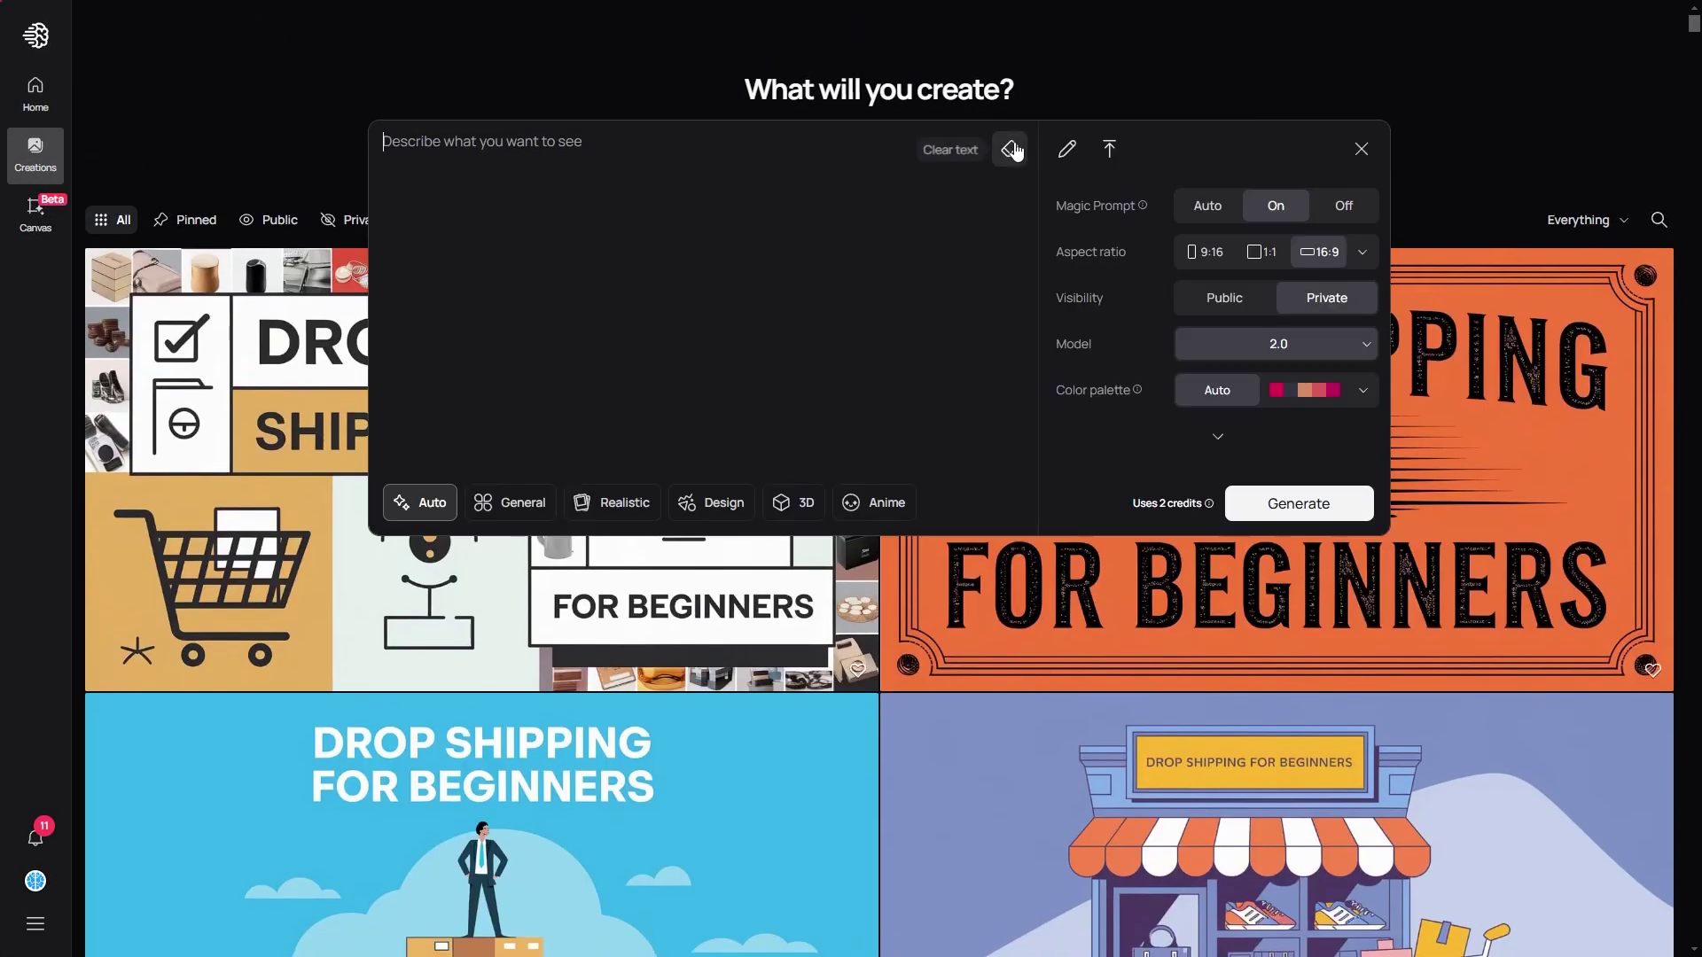
left_click(1363, 253)
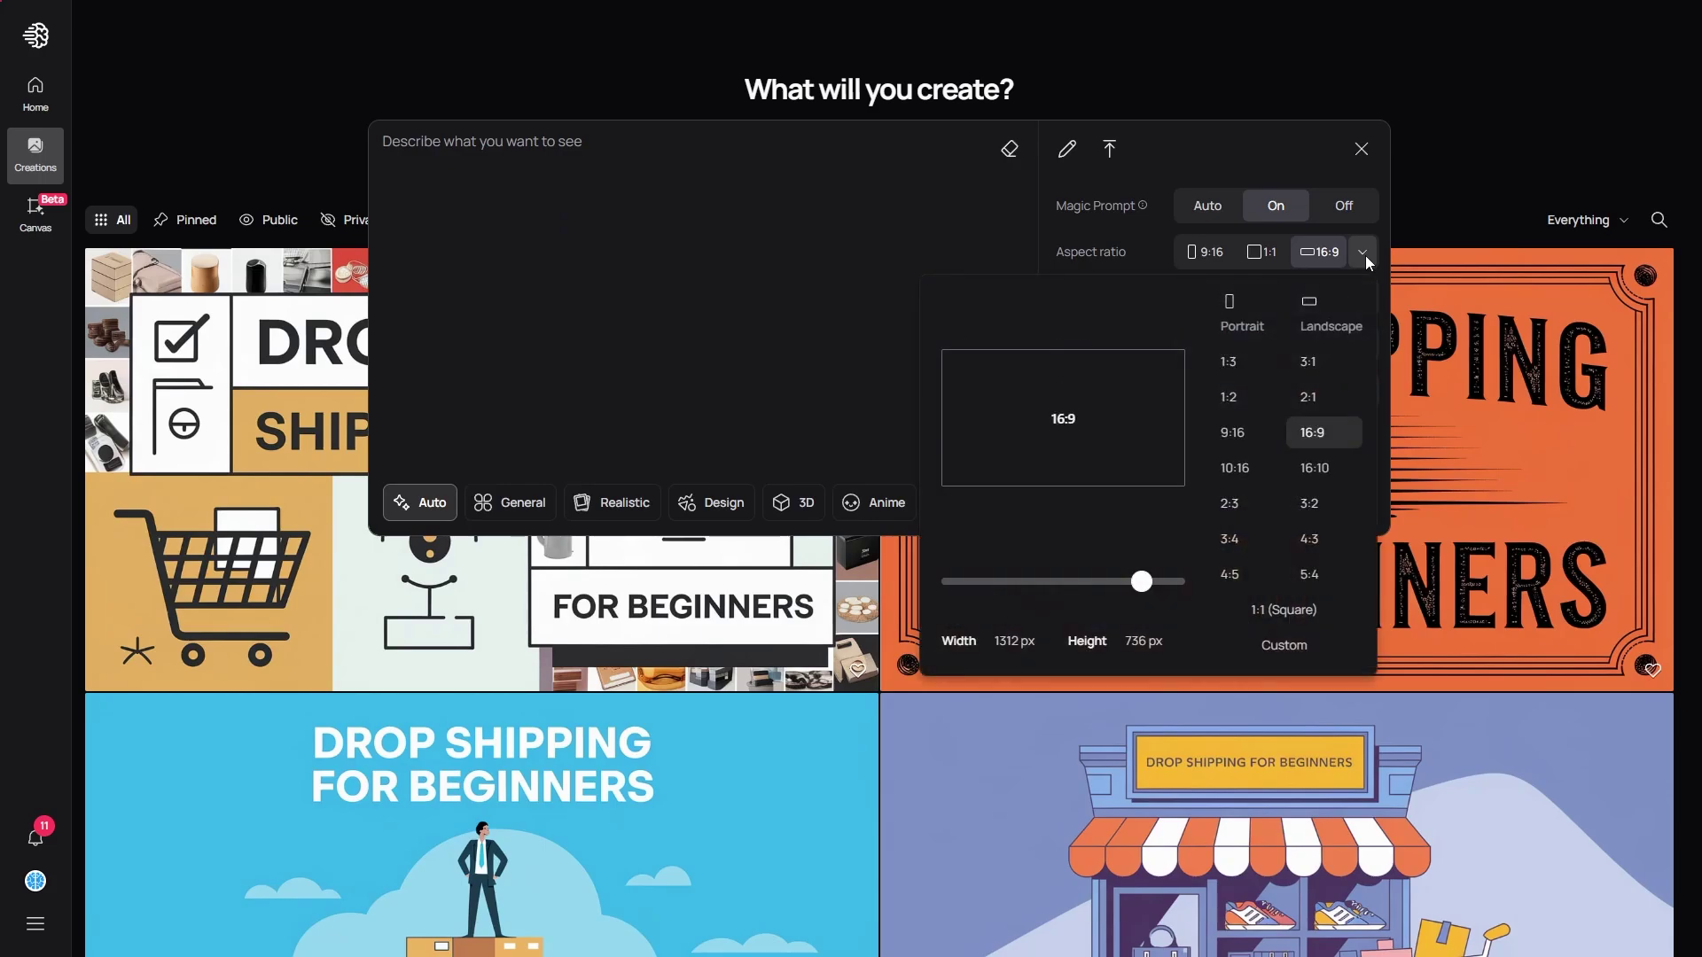
left_click(1018, 641)
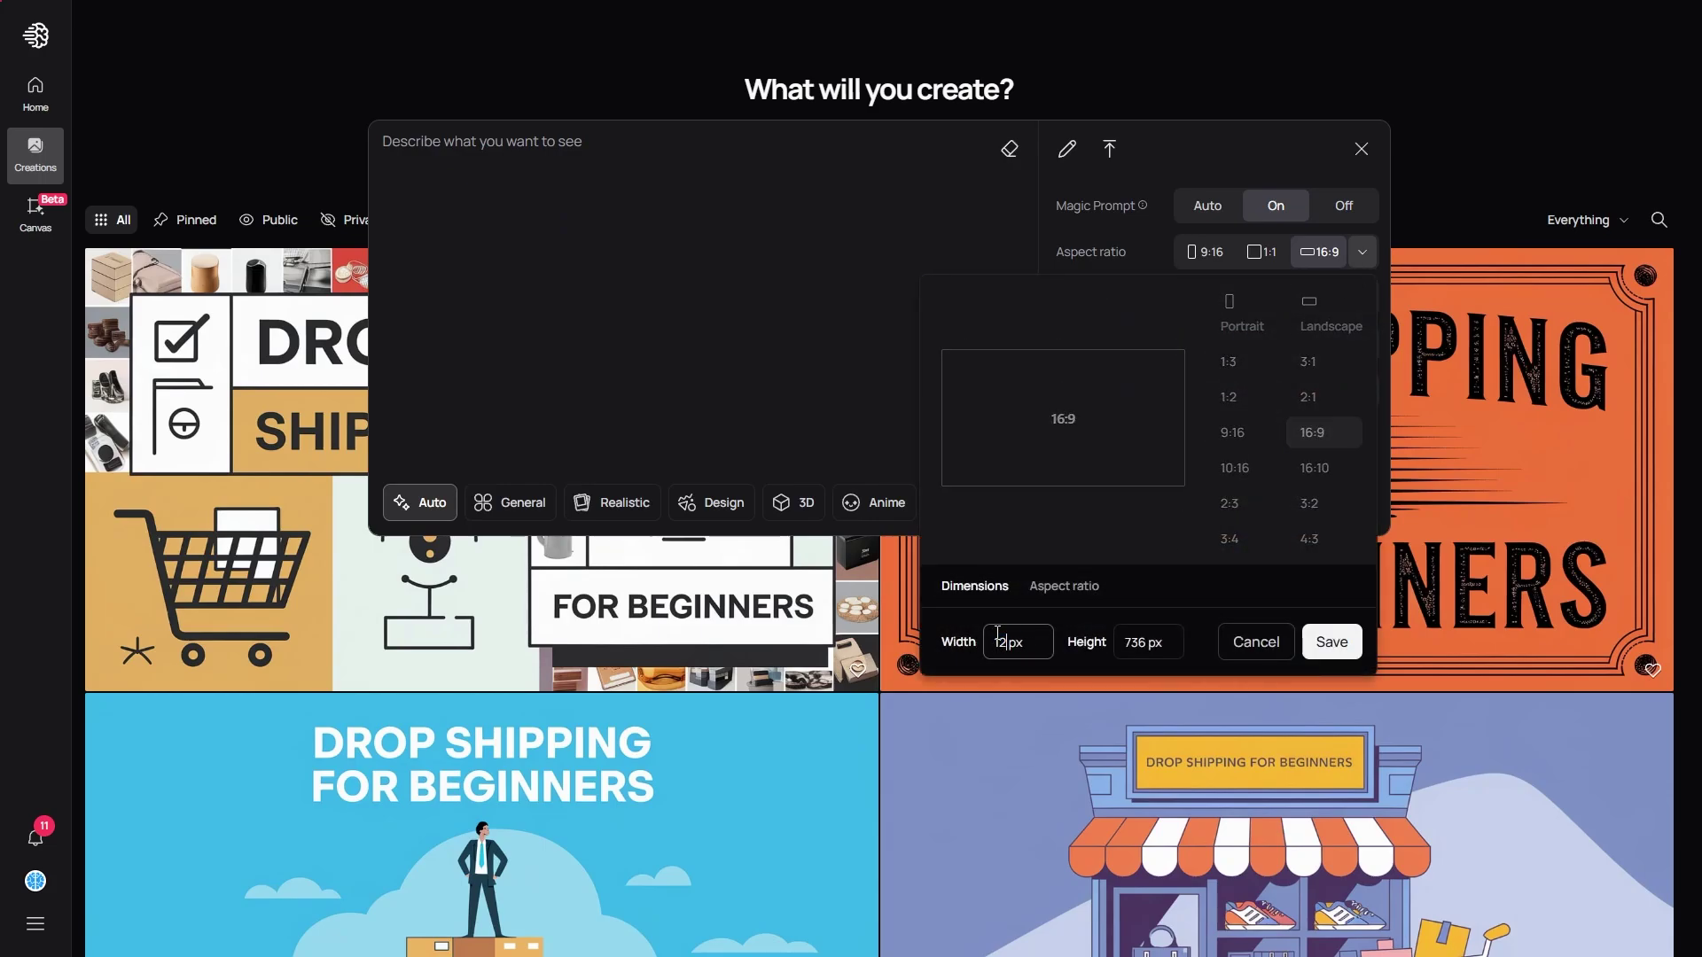
left_click(1148, 644)
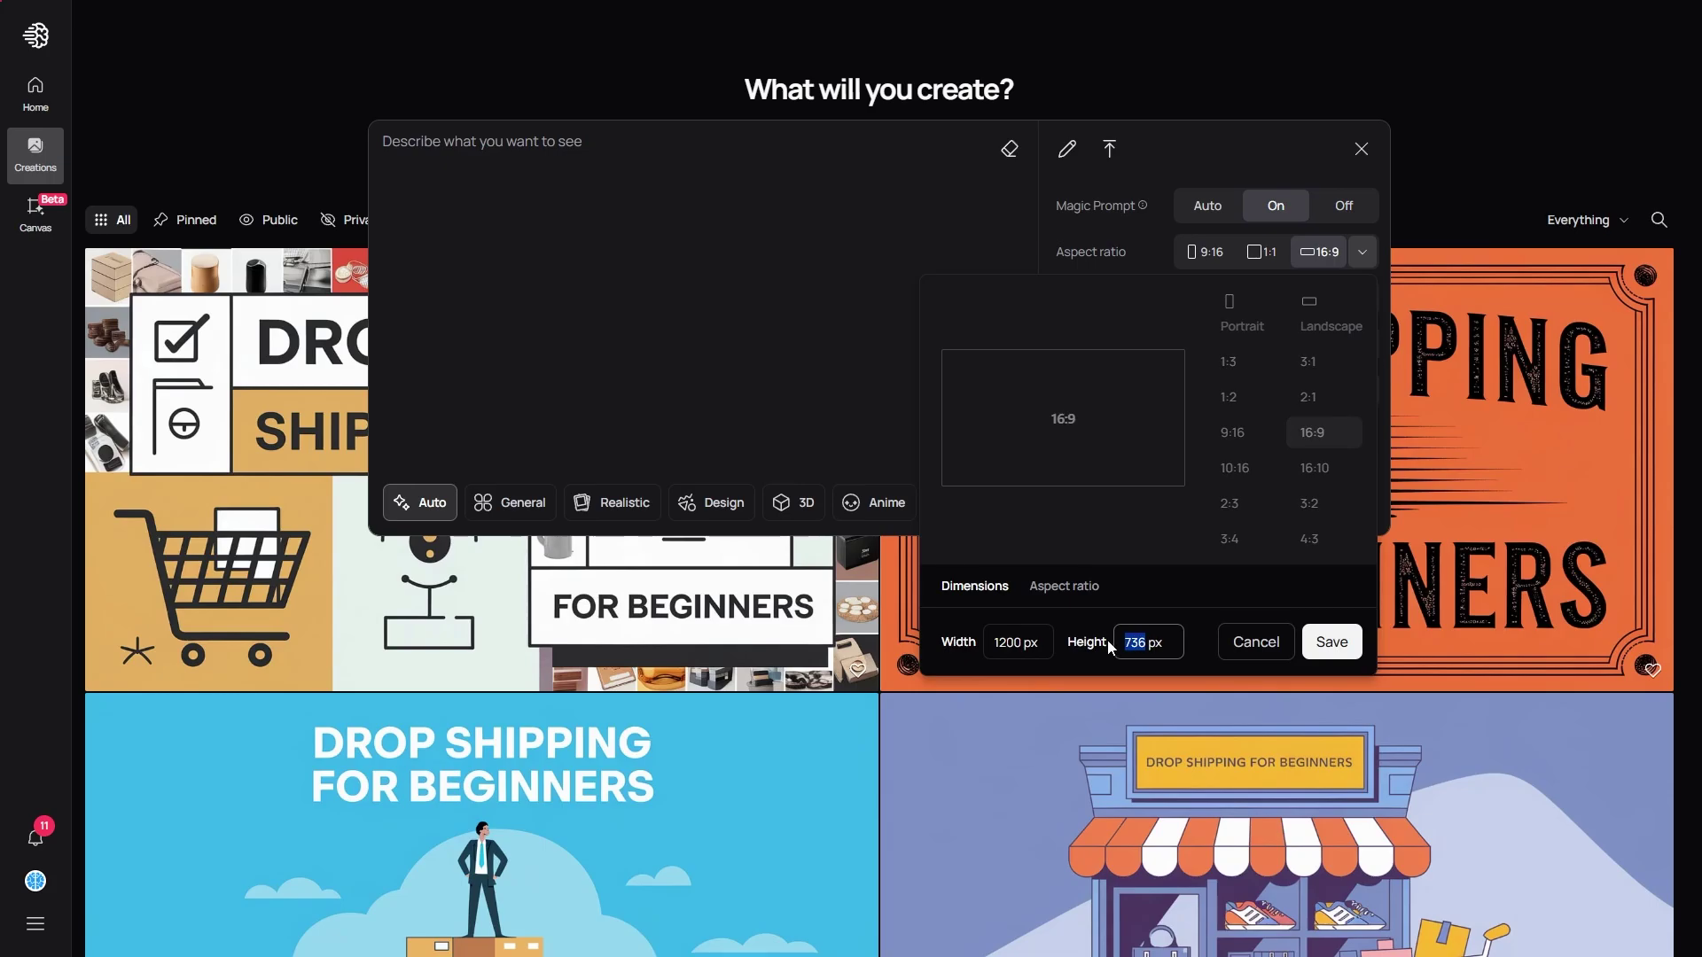
type("7")
left_click(1330, 642)
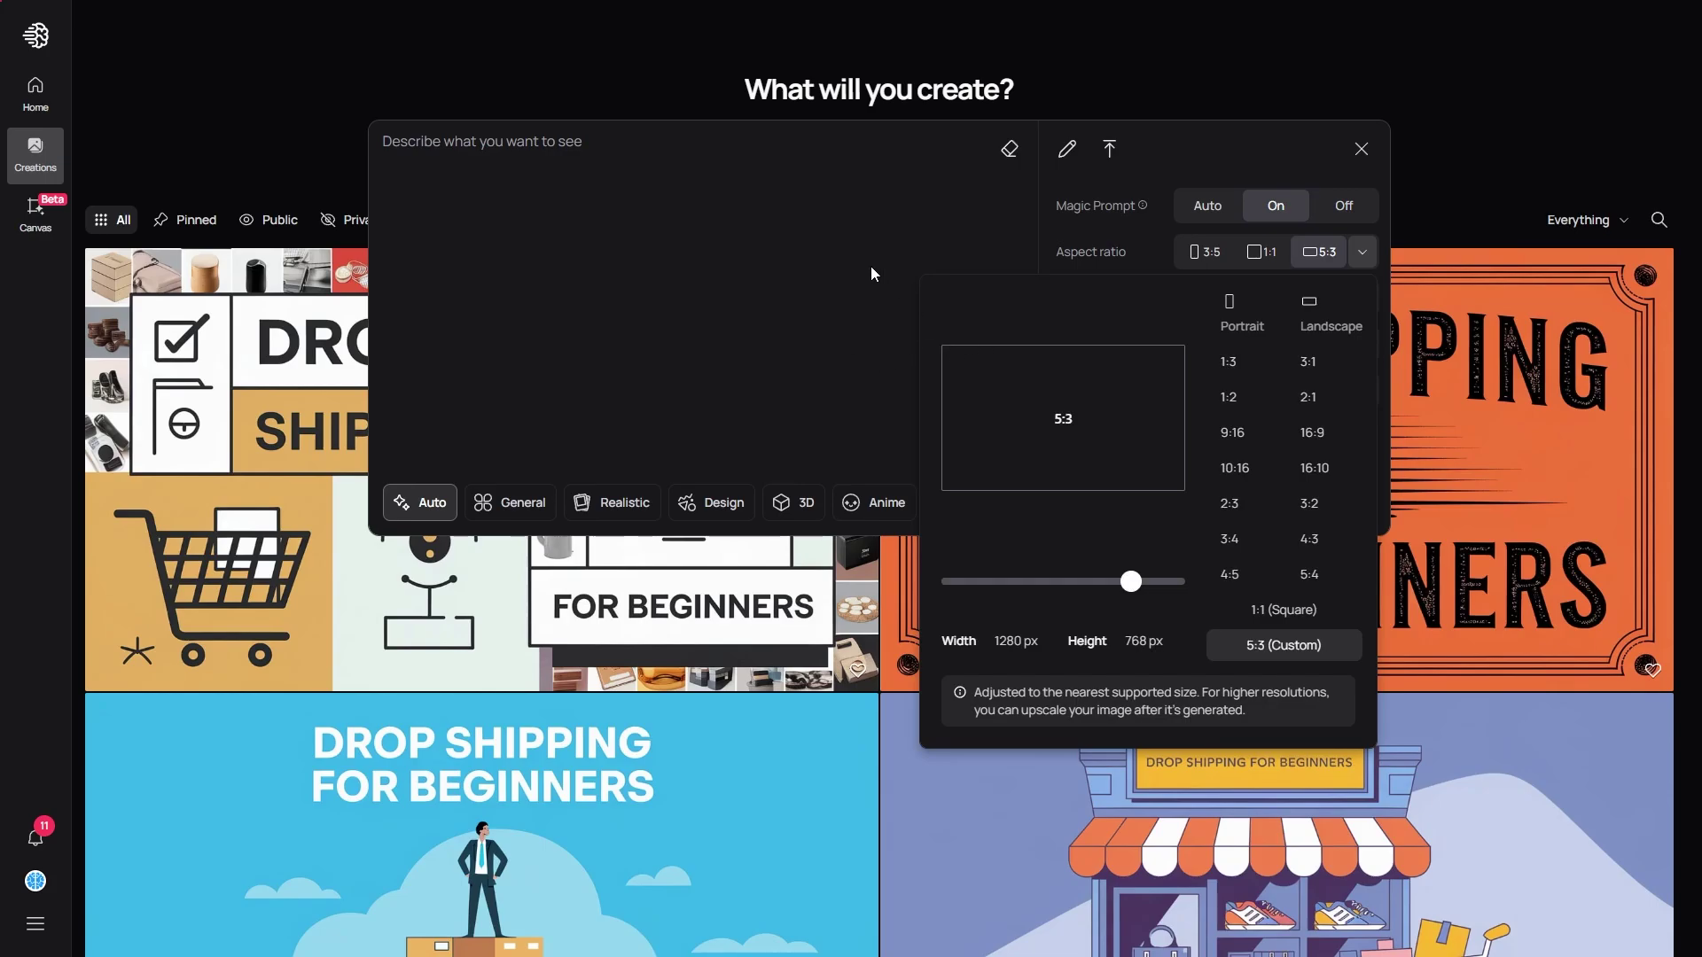
Paste the "Dropshipping for Beginners" storefront book cover prompt and generate the images.
left_click(543, 174)
key("ctrl+v")
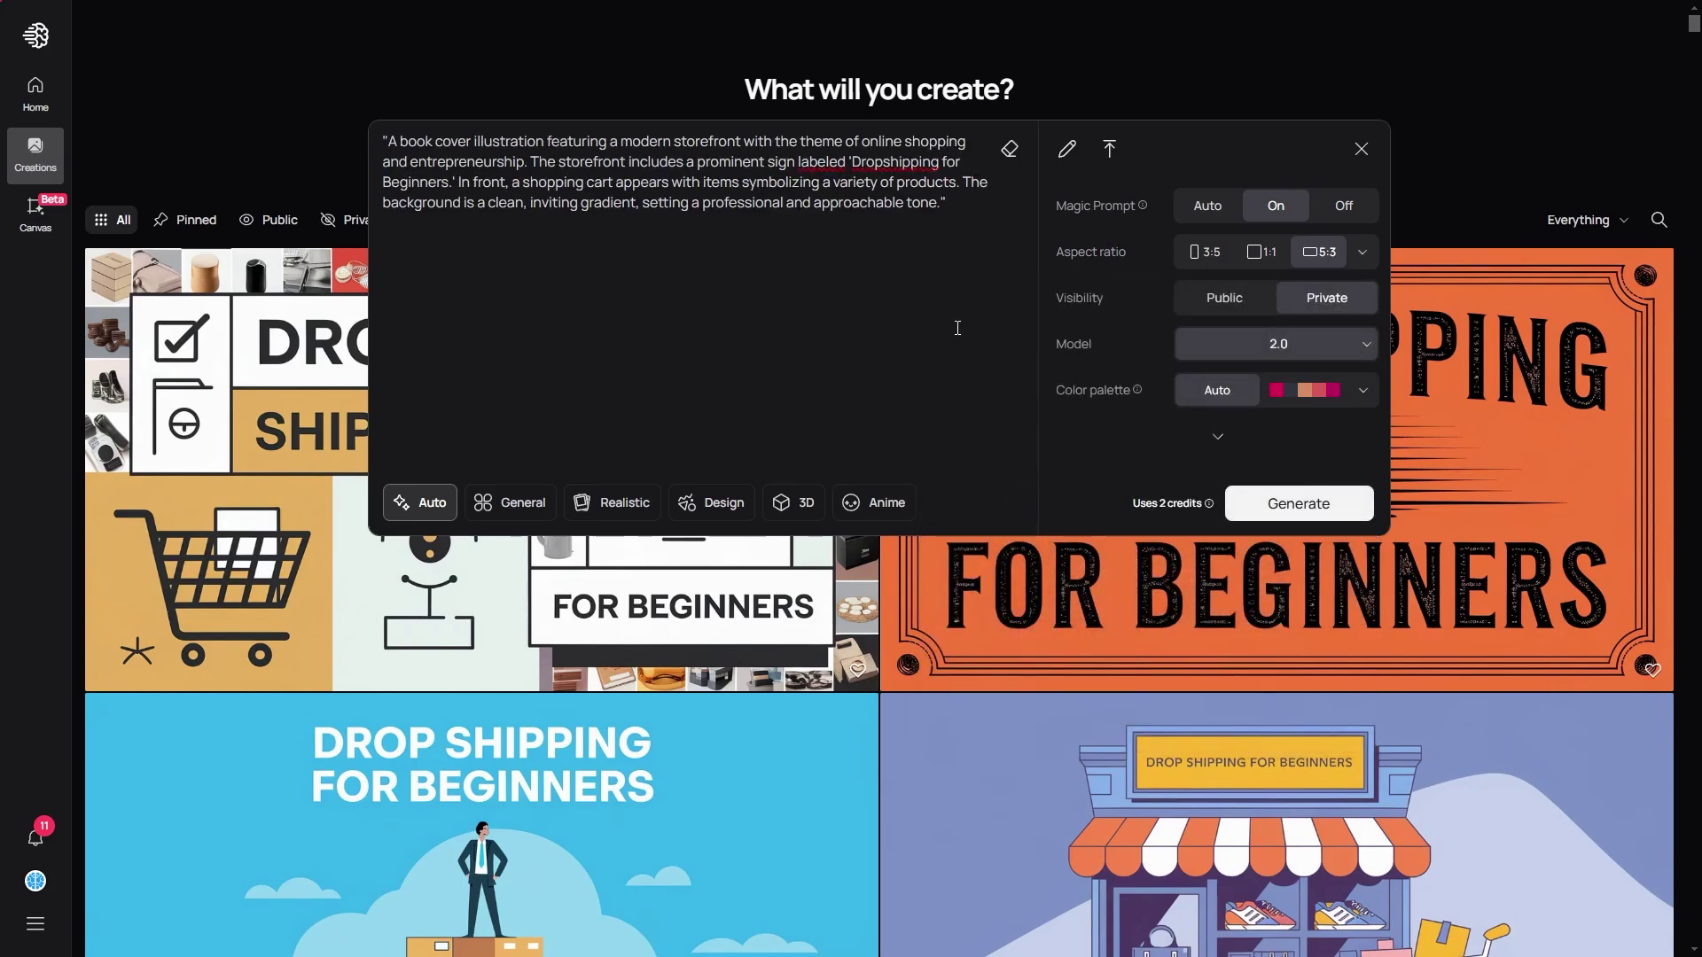
left_click(1330, 515)
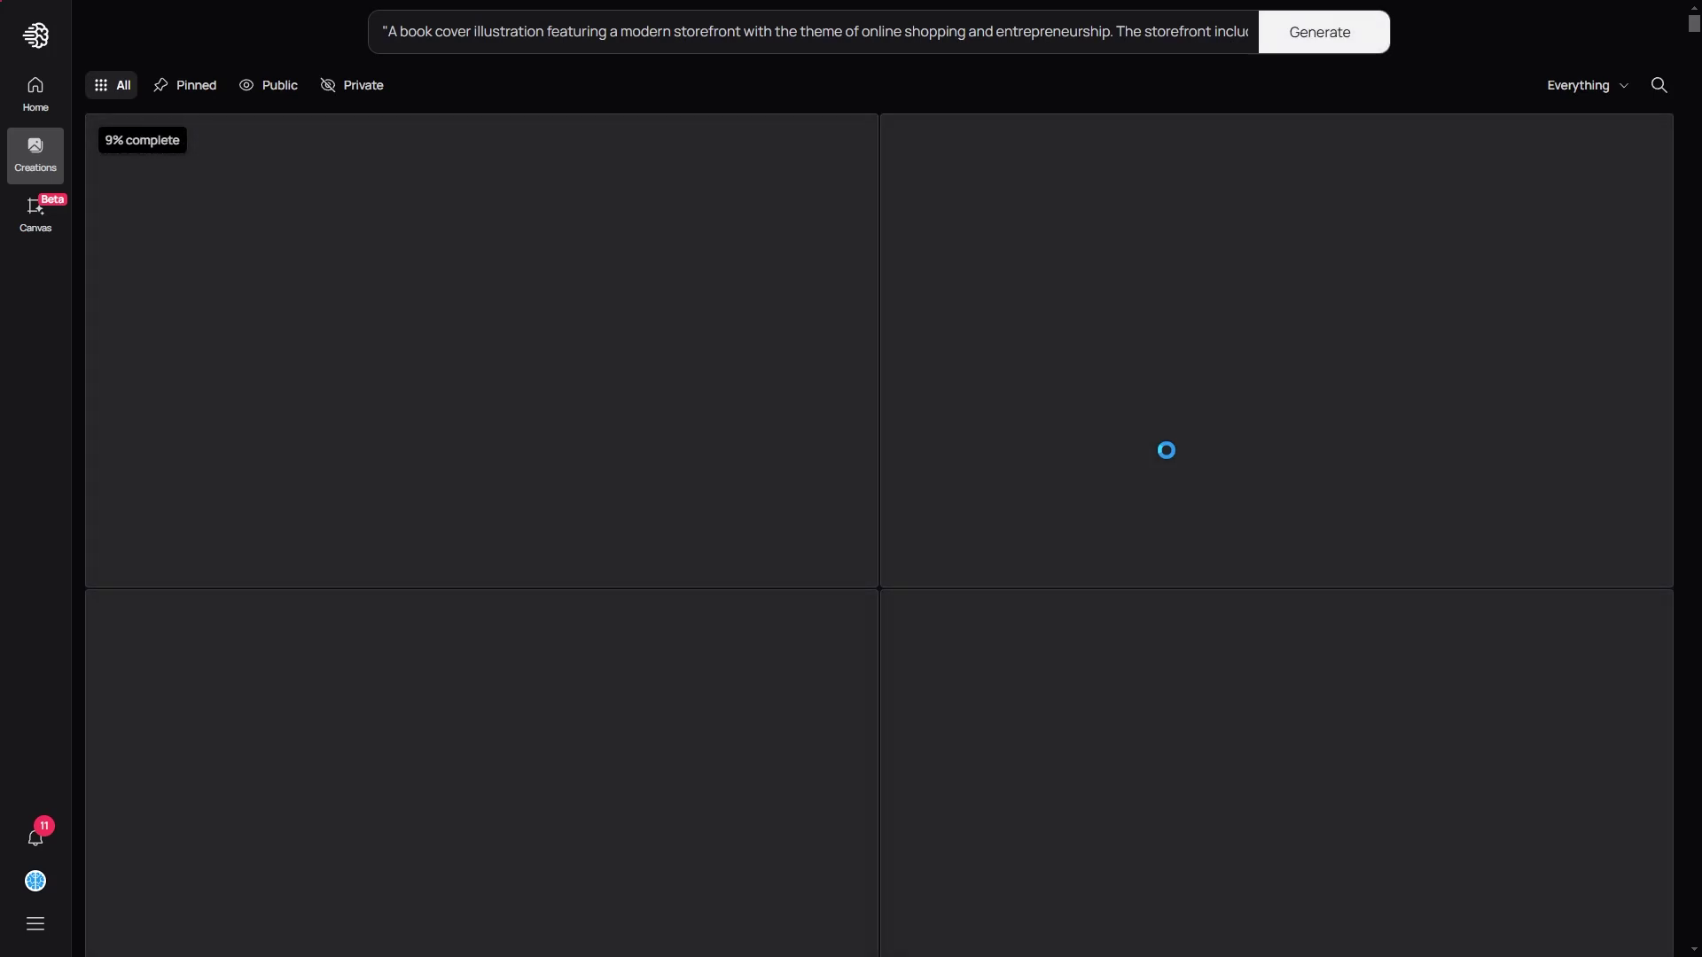
Compare the generated storefront covers and view the light blue one with the red and pink awning at full size.
scroll(706, 542, "down", 5)
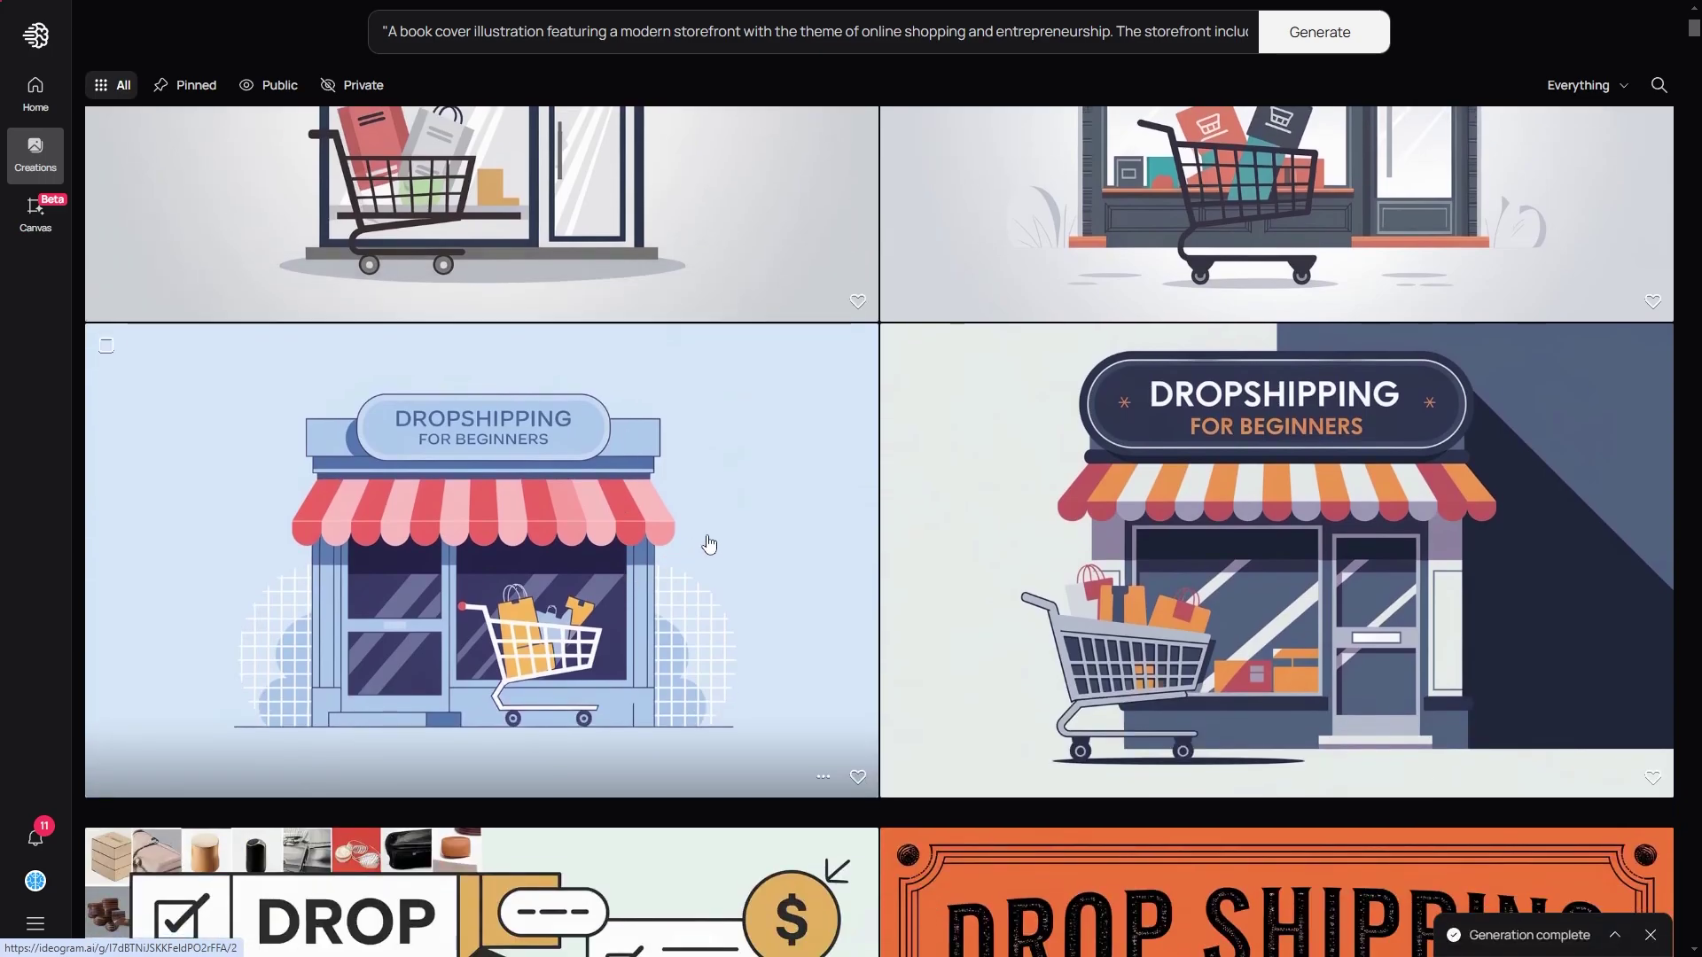
scroll(715, 535, "up", 5)
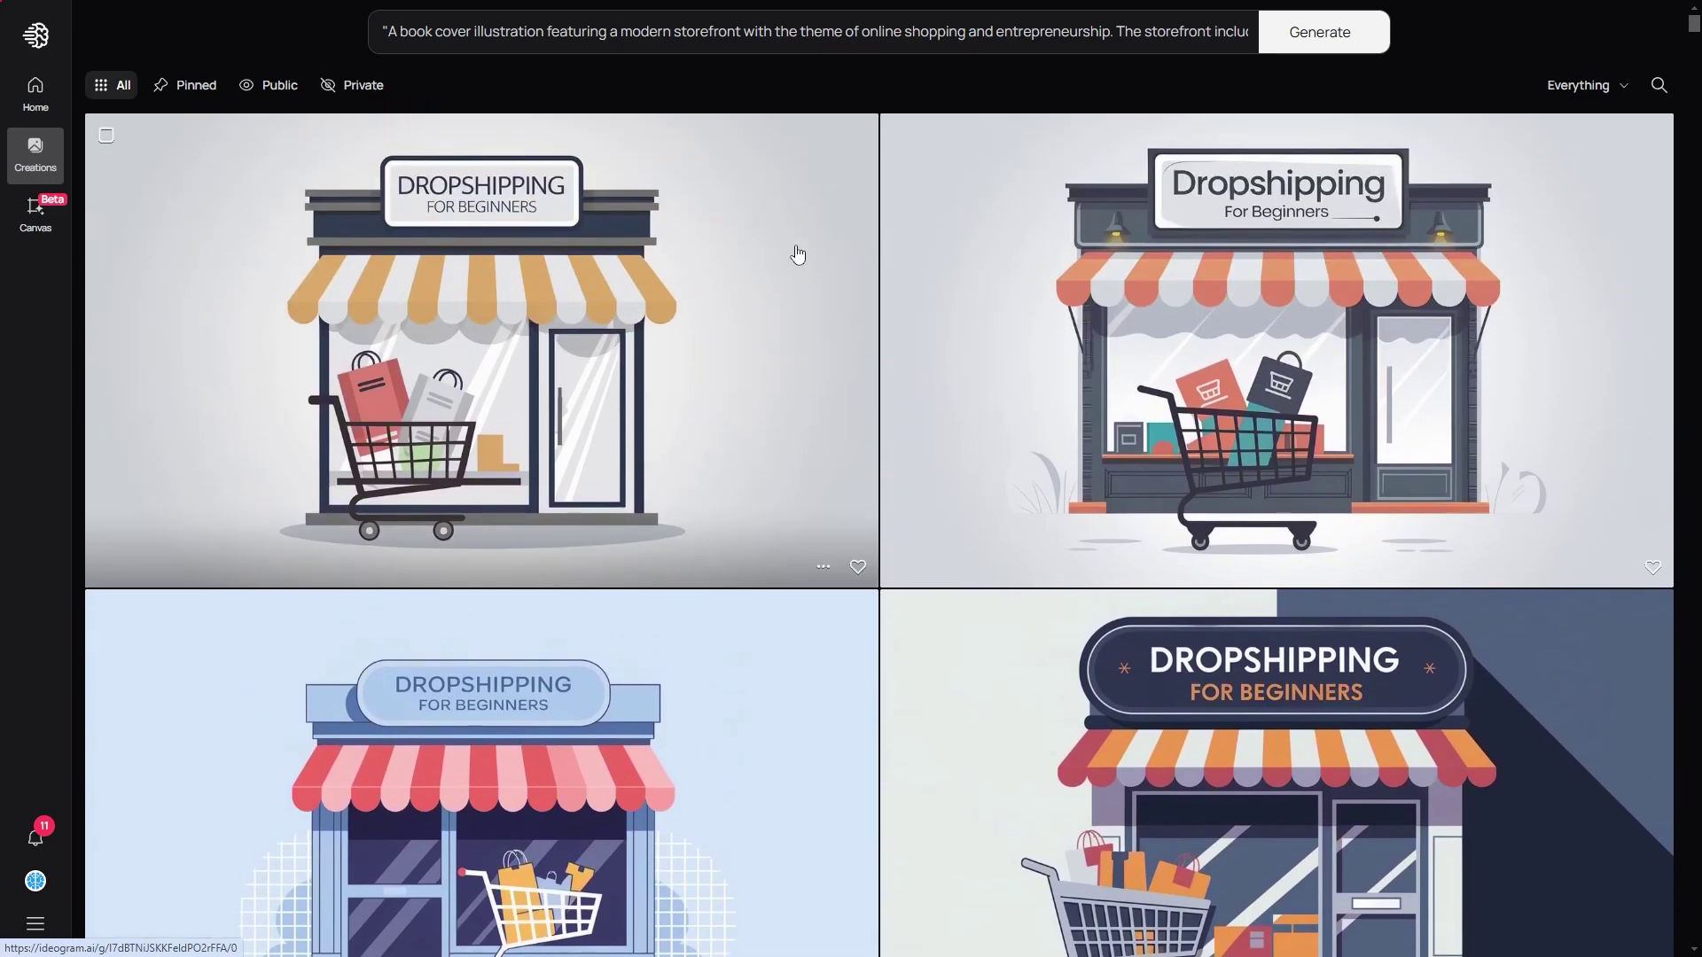
scroll(554, 387, "down", 3)
left_click(516, 445)
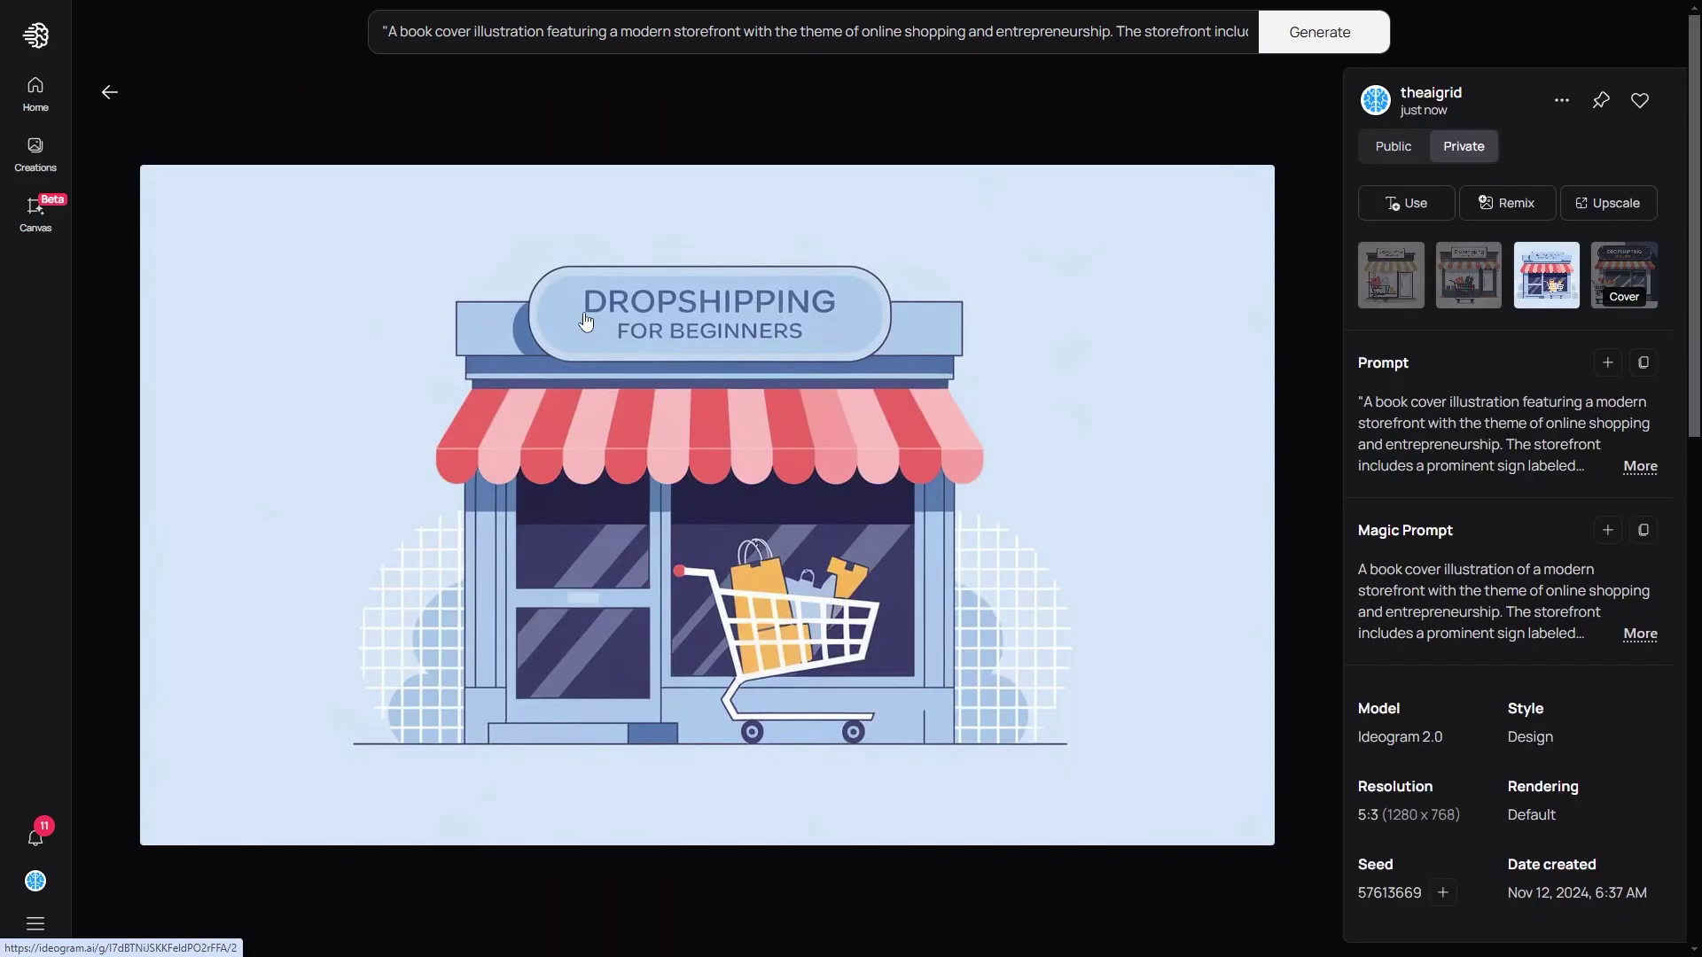
key("Escape")
scroll(677, 265, "up", 3)
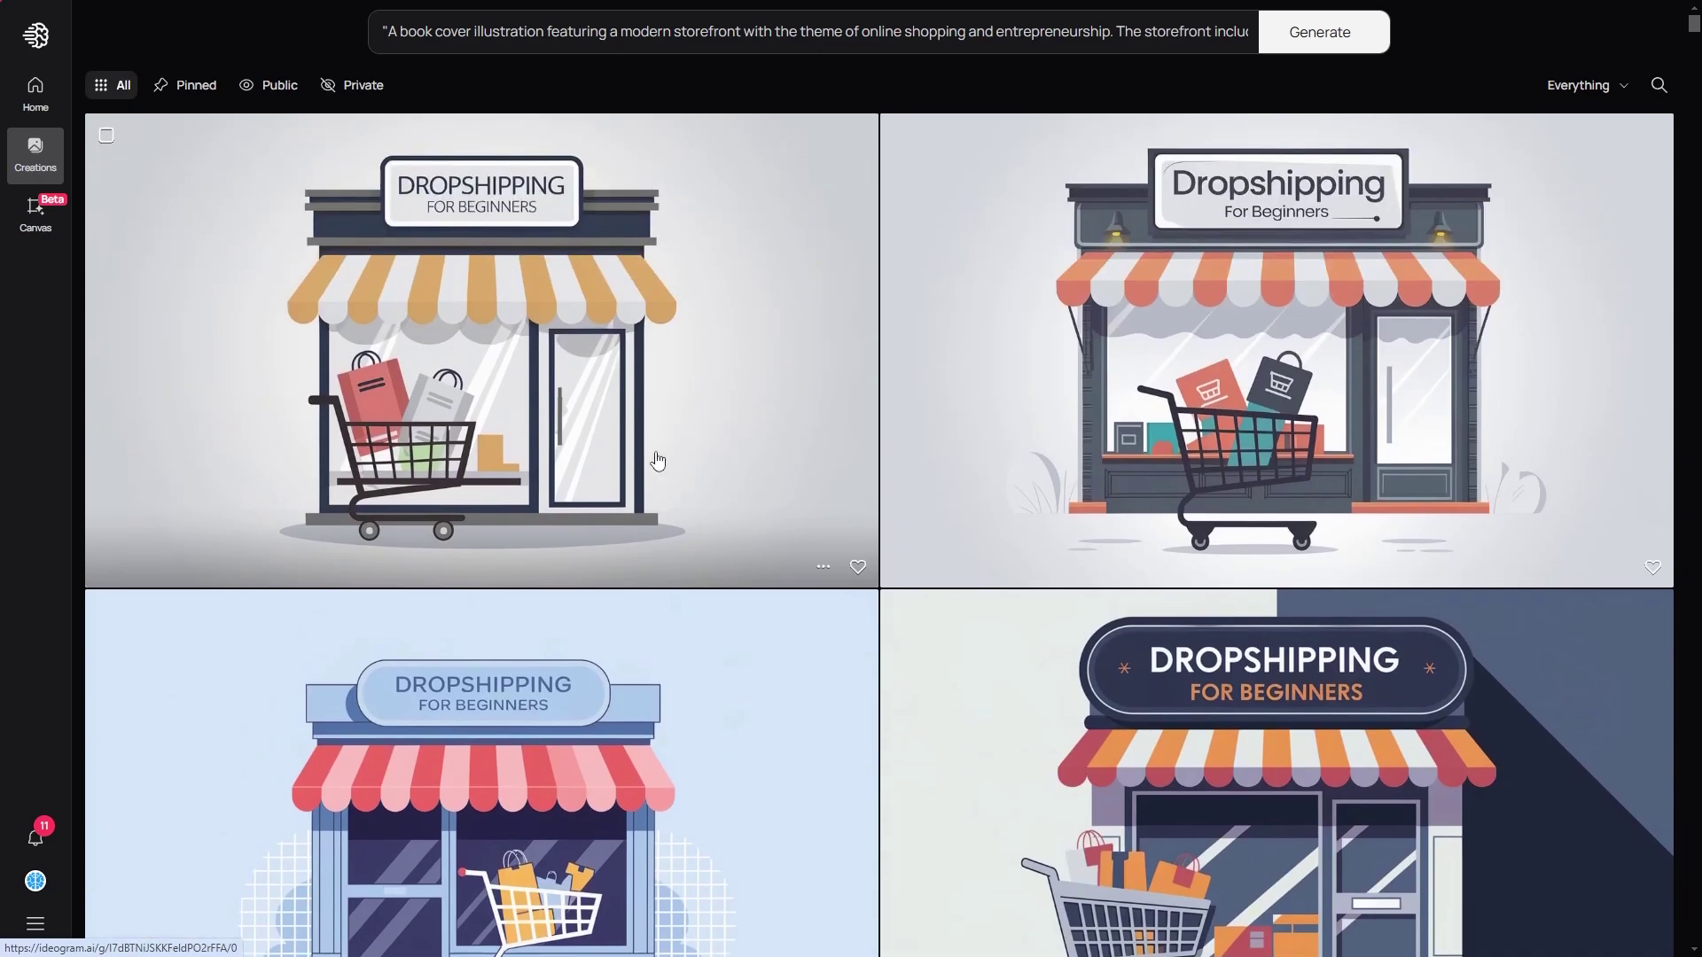
Reopen the storefront prompt's settings and start a custom color palette with the purple #7100ff.
left_click(1144, 46)
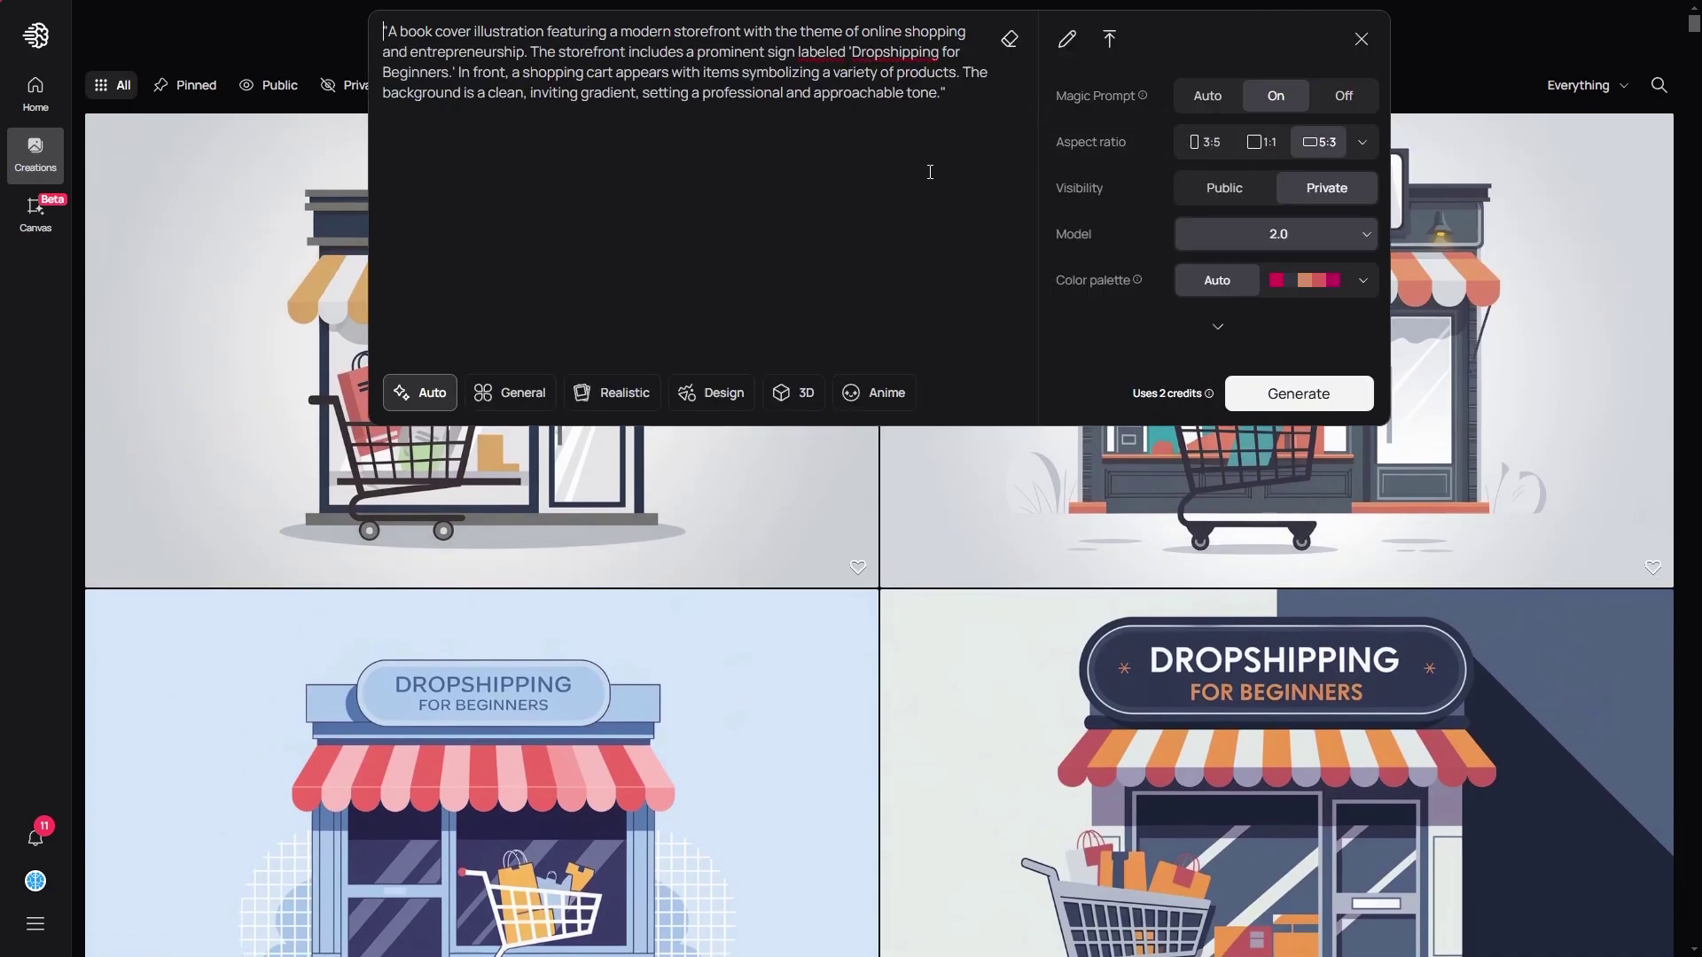
left_click(1362, 284)
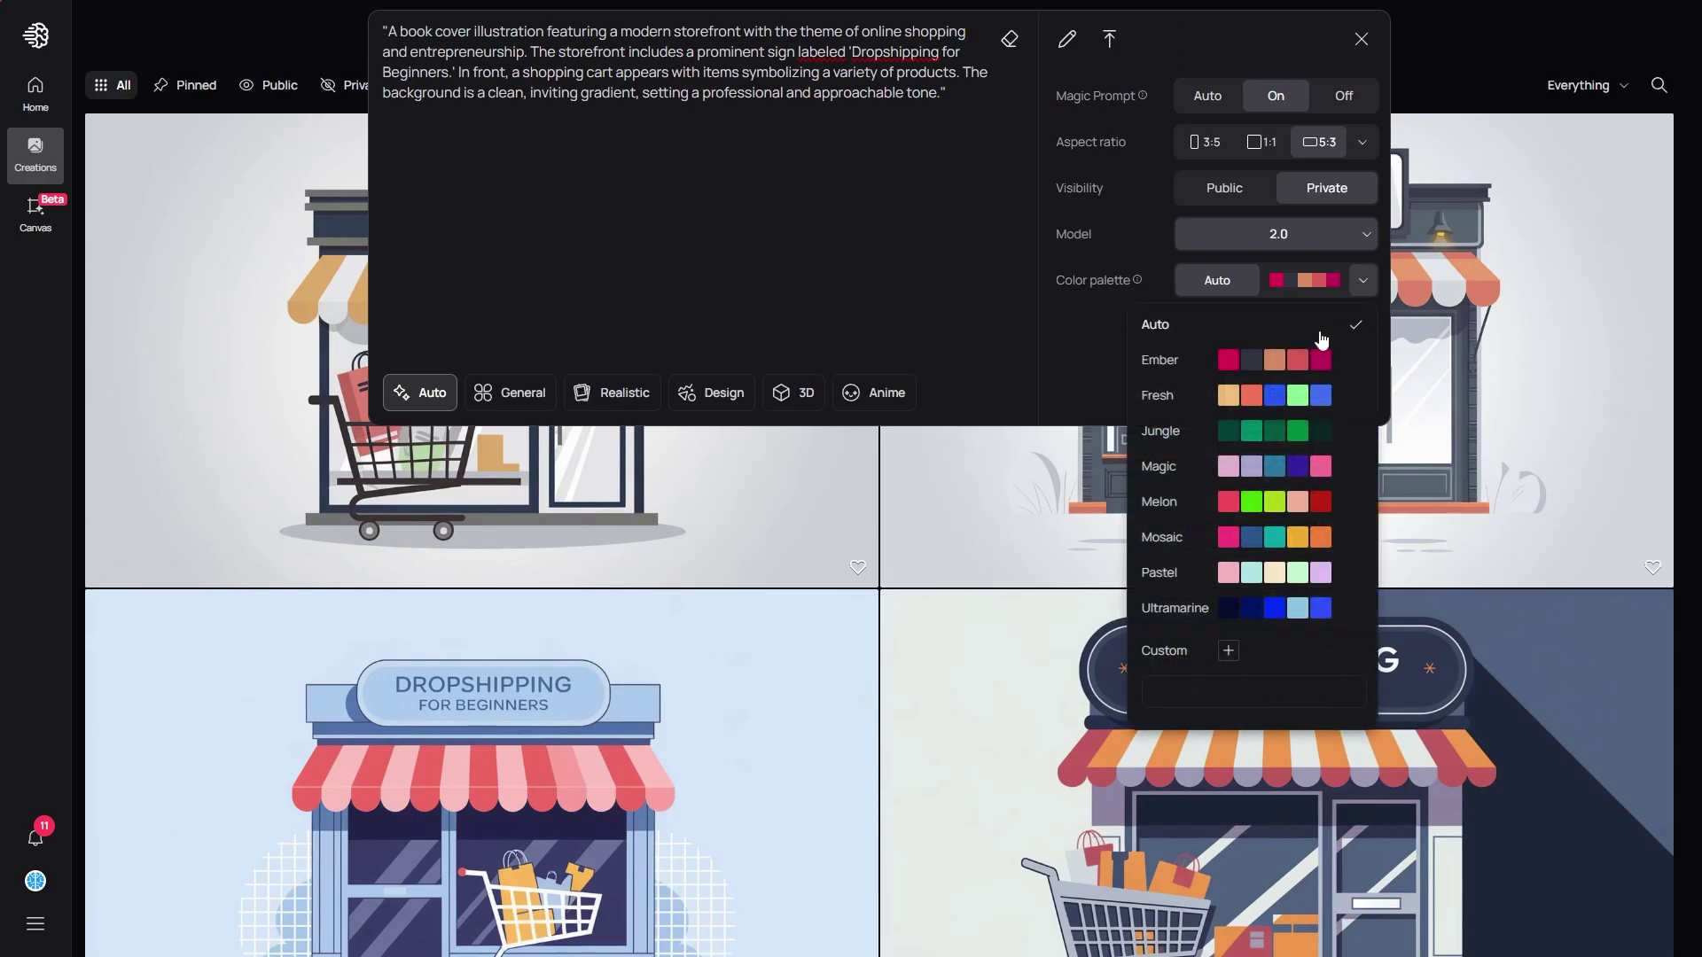
left_click(1230, 653)
left_click_drag(1028, 848, 1061, 848)
left_click(1117, 646)
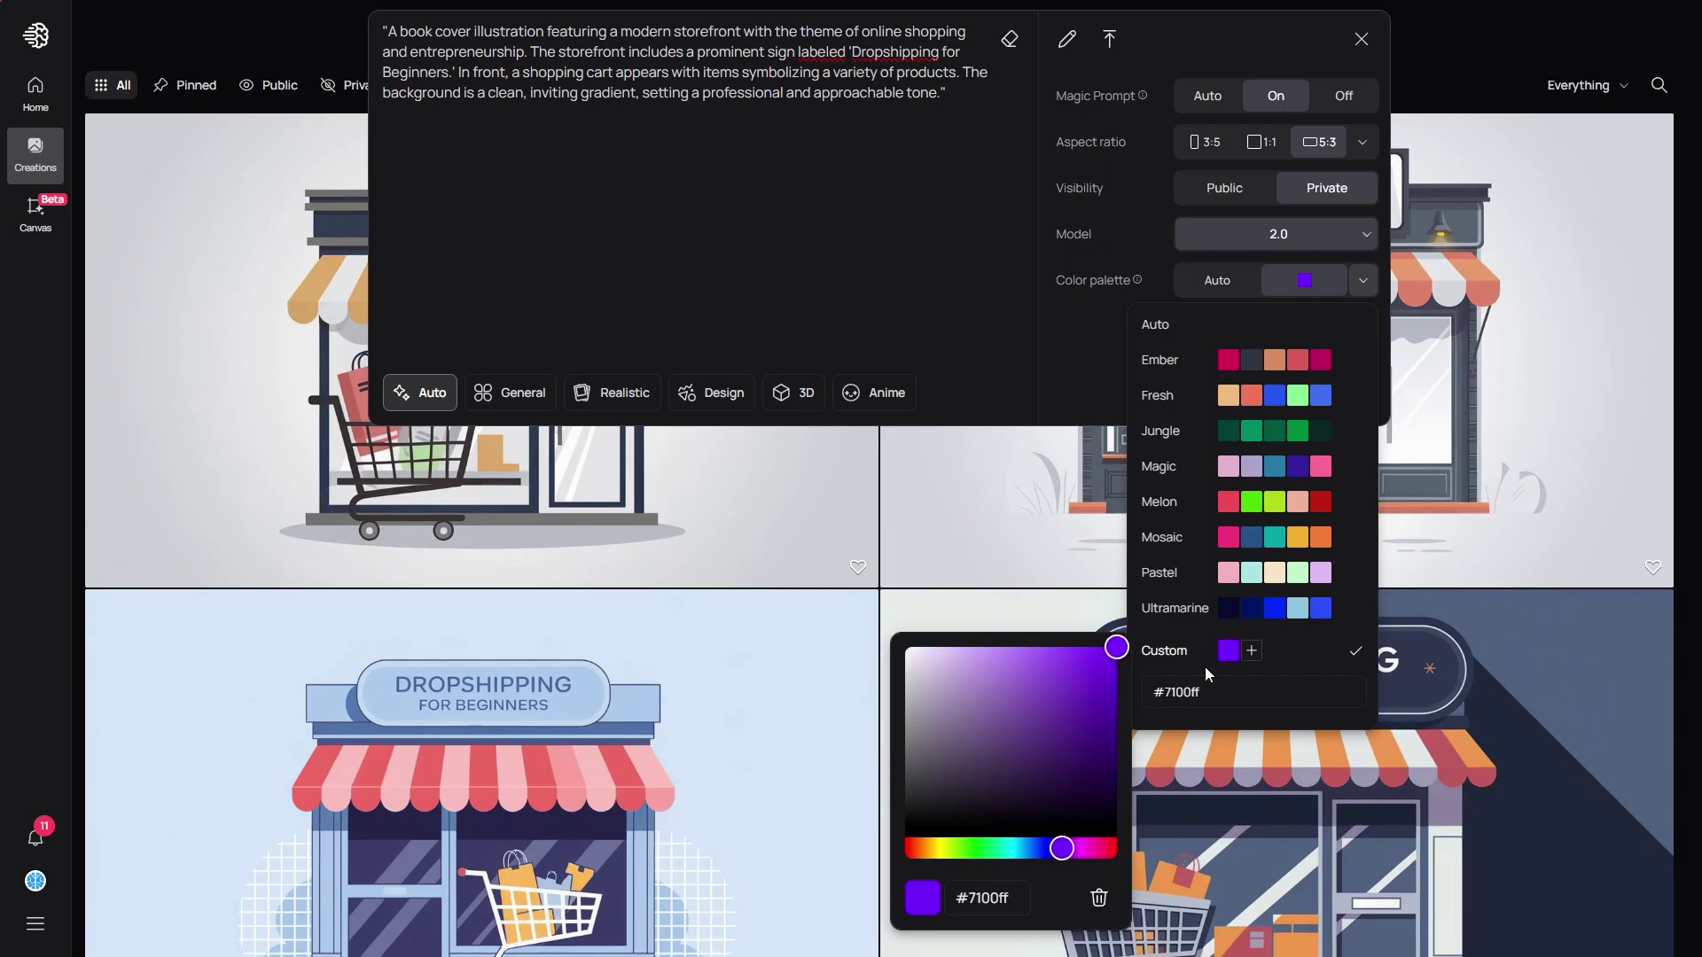
Add black #000000, grey #858585 and white #ffffff to the custom color palette.
left_click(1253, 658)
left_click_drag(1115, 709, 905, 827)
left_click(1274, 653)
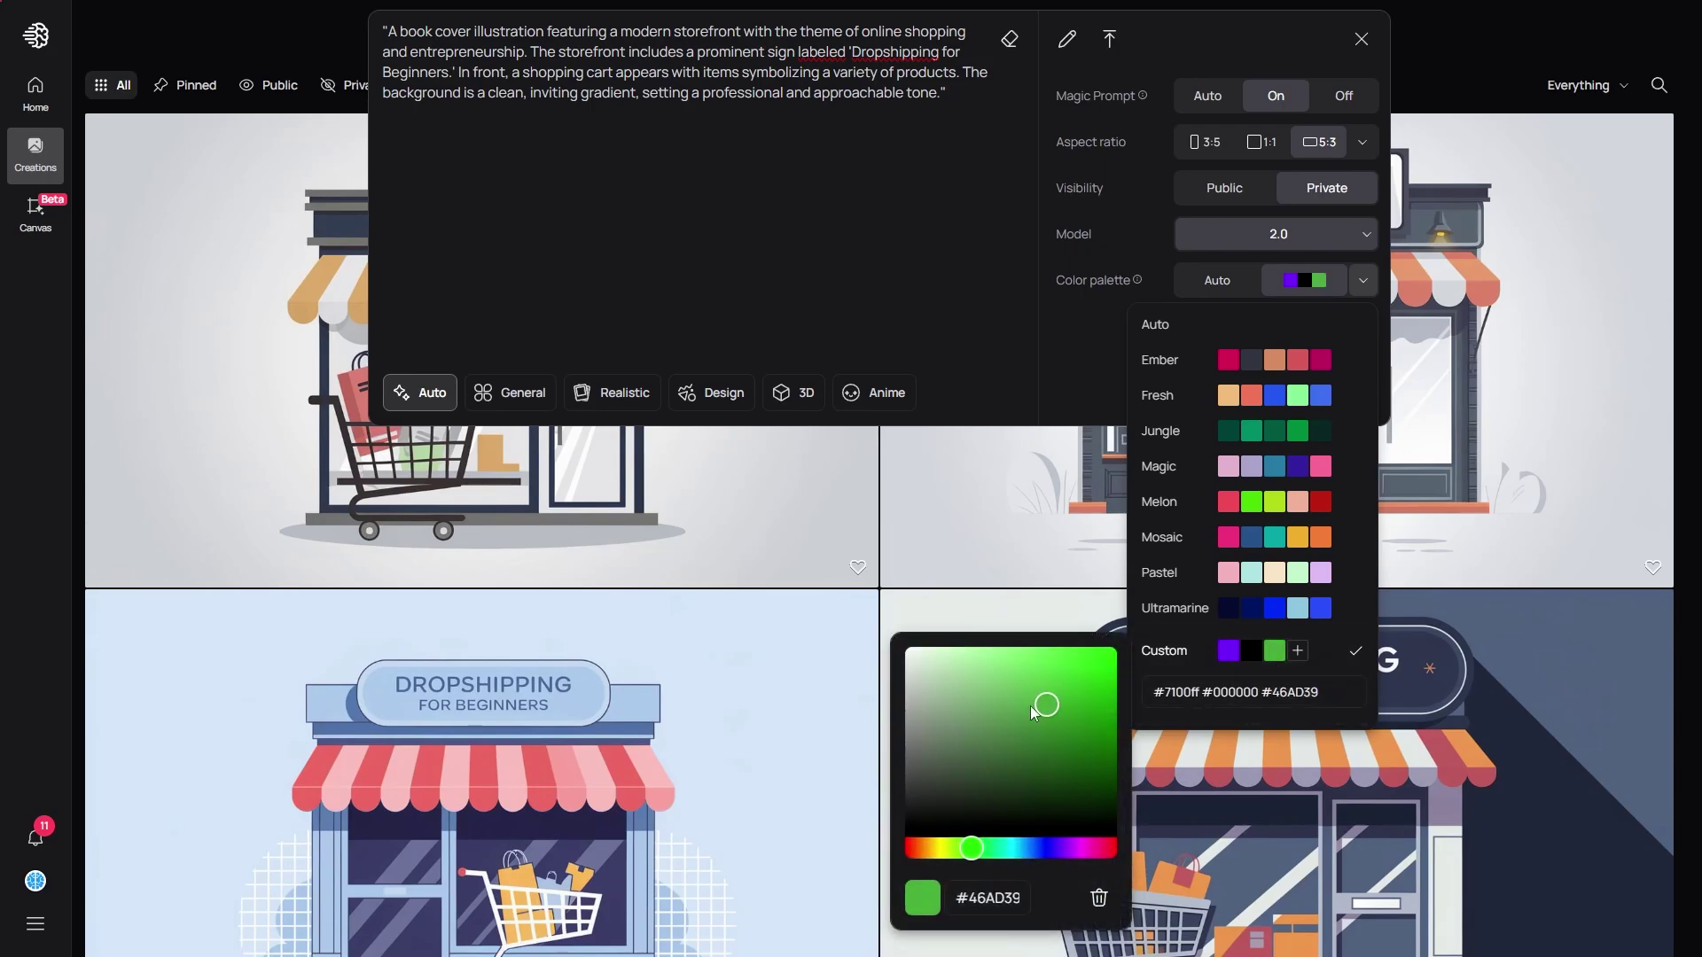
left_click(1304, 665)
left_click(1297, 651)
left_click_drag(1076, 677, 905, 647)
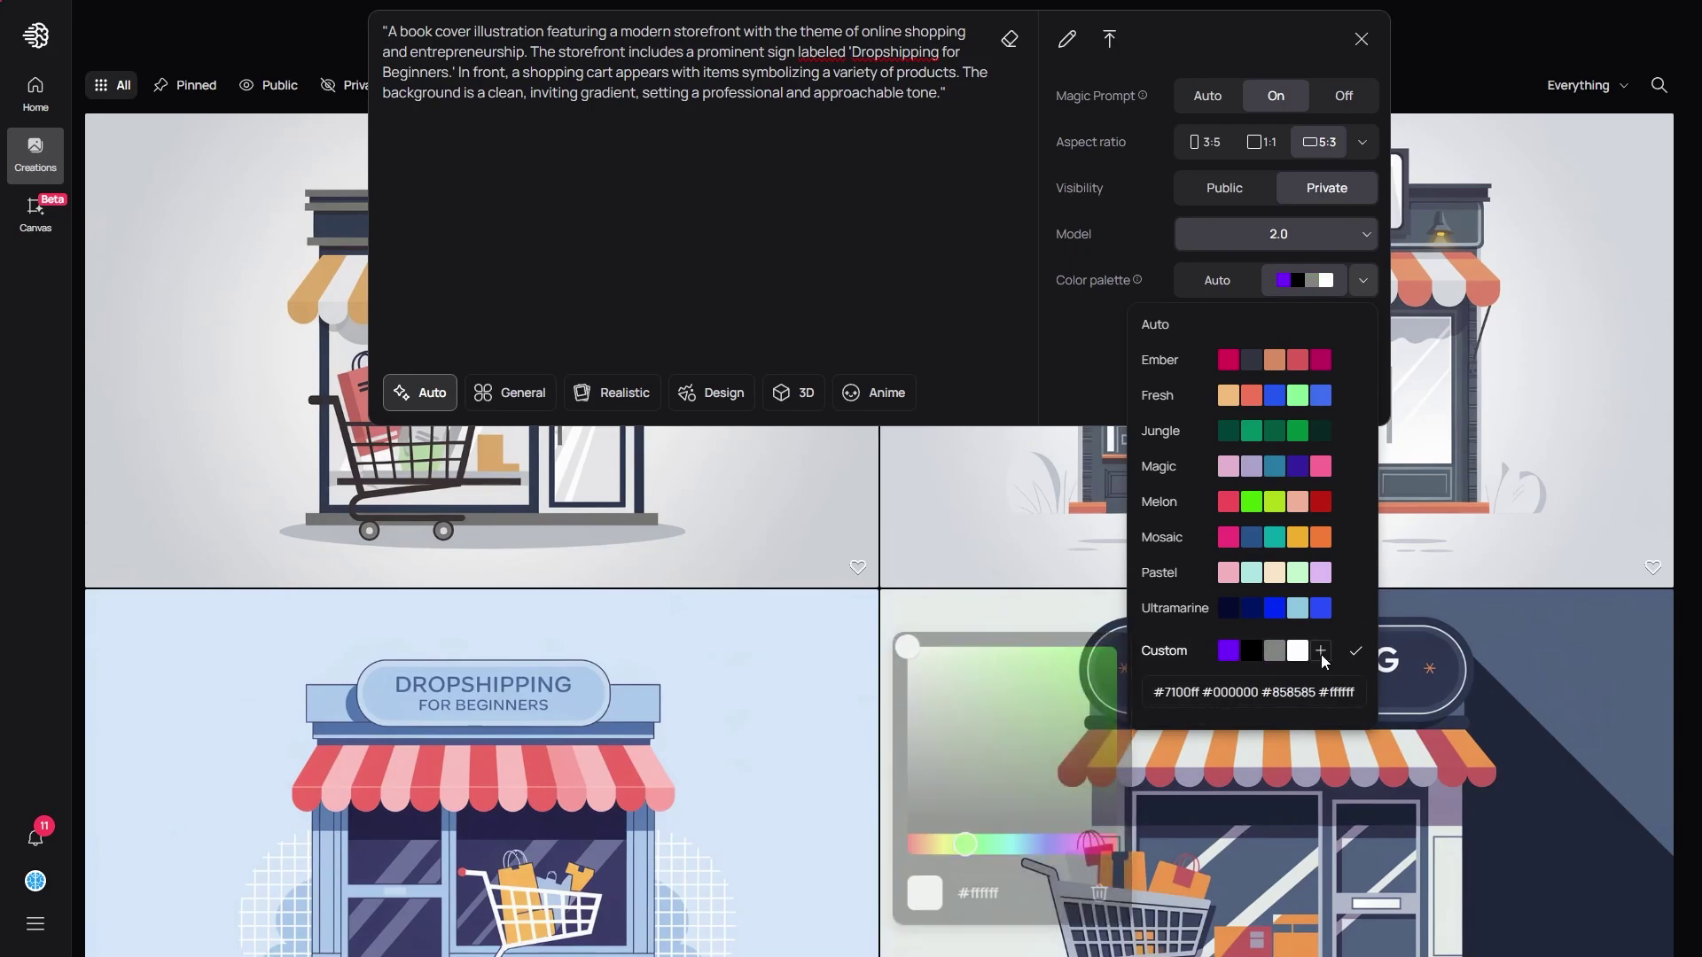
Add the blue #475ccd as fifth palette color and generate the storefront covers again with the custom palette.
left_click(1330, 654)
left_click(1321, 652)
left_click_drag(949, 848, 1041, 848)
left_click_drag(1050, 743, 1044, 687)
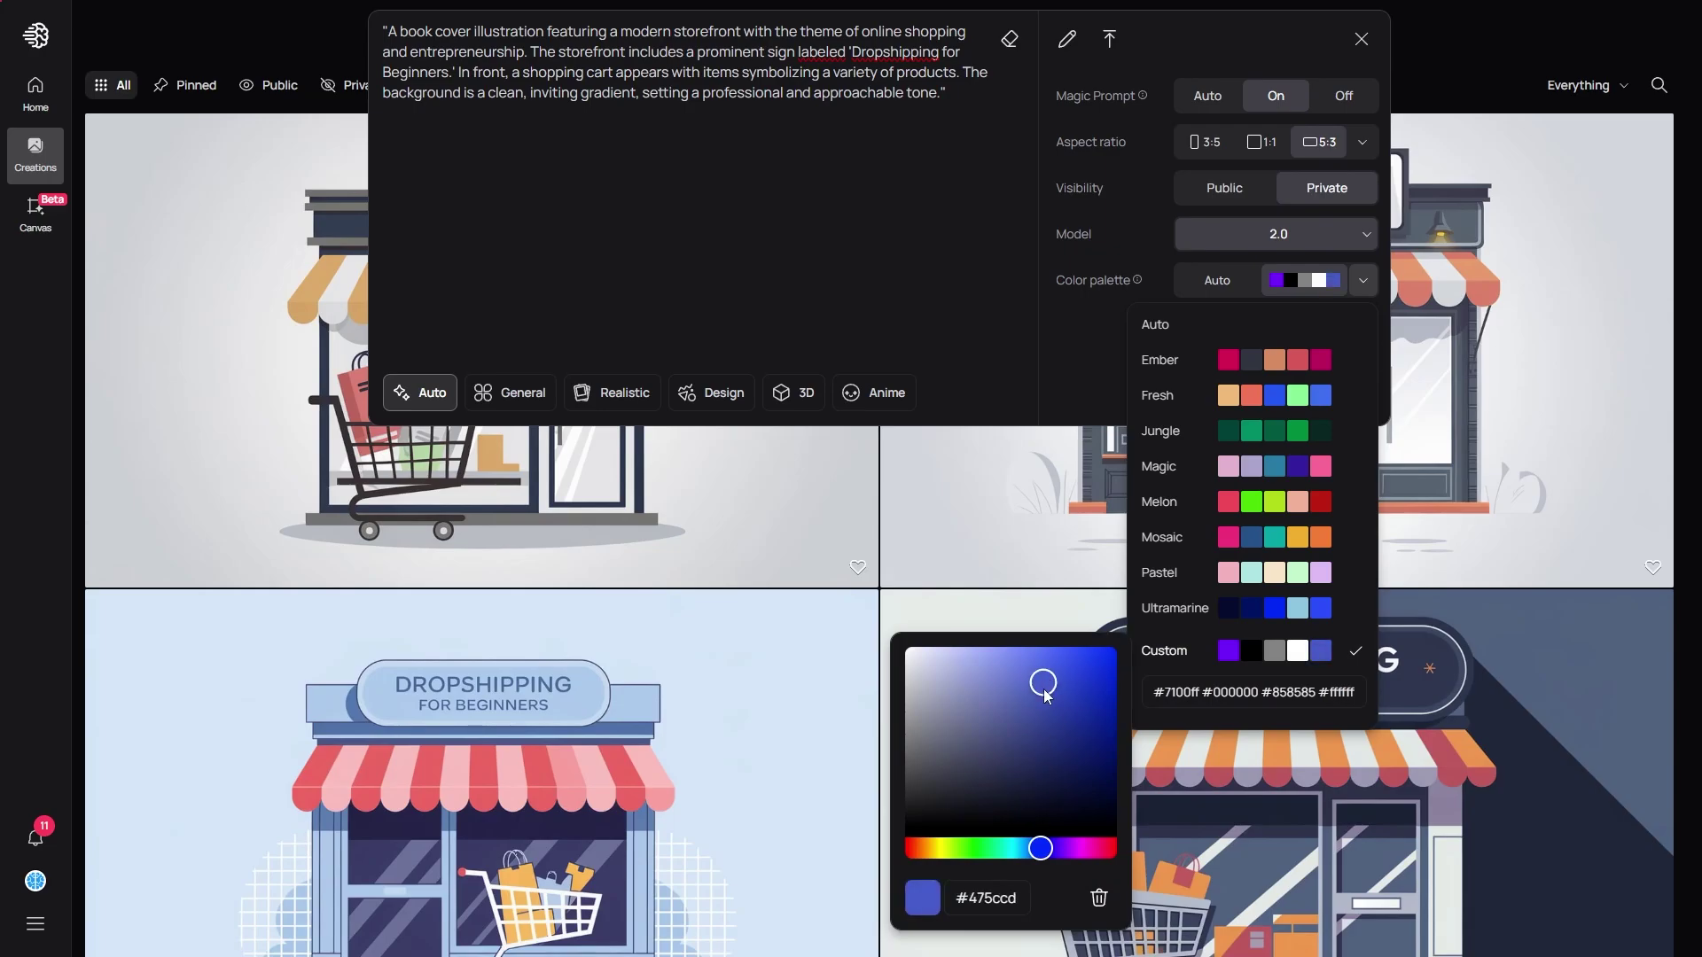
left_click(1175, 638)
left_click(977, 190)
left_click(1337, 404)
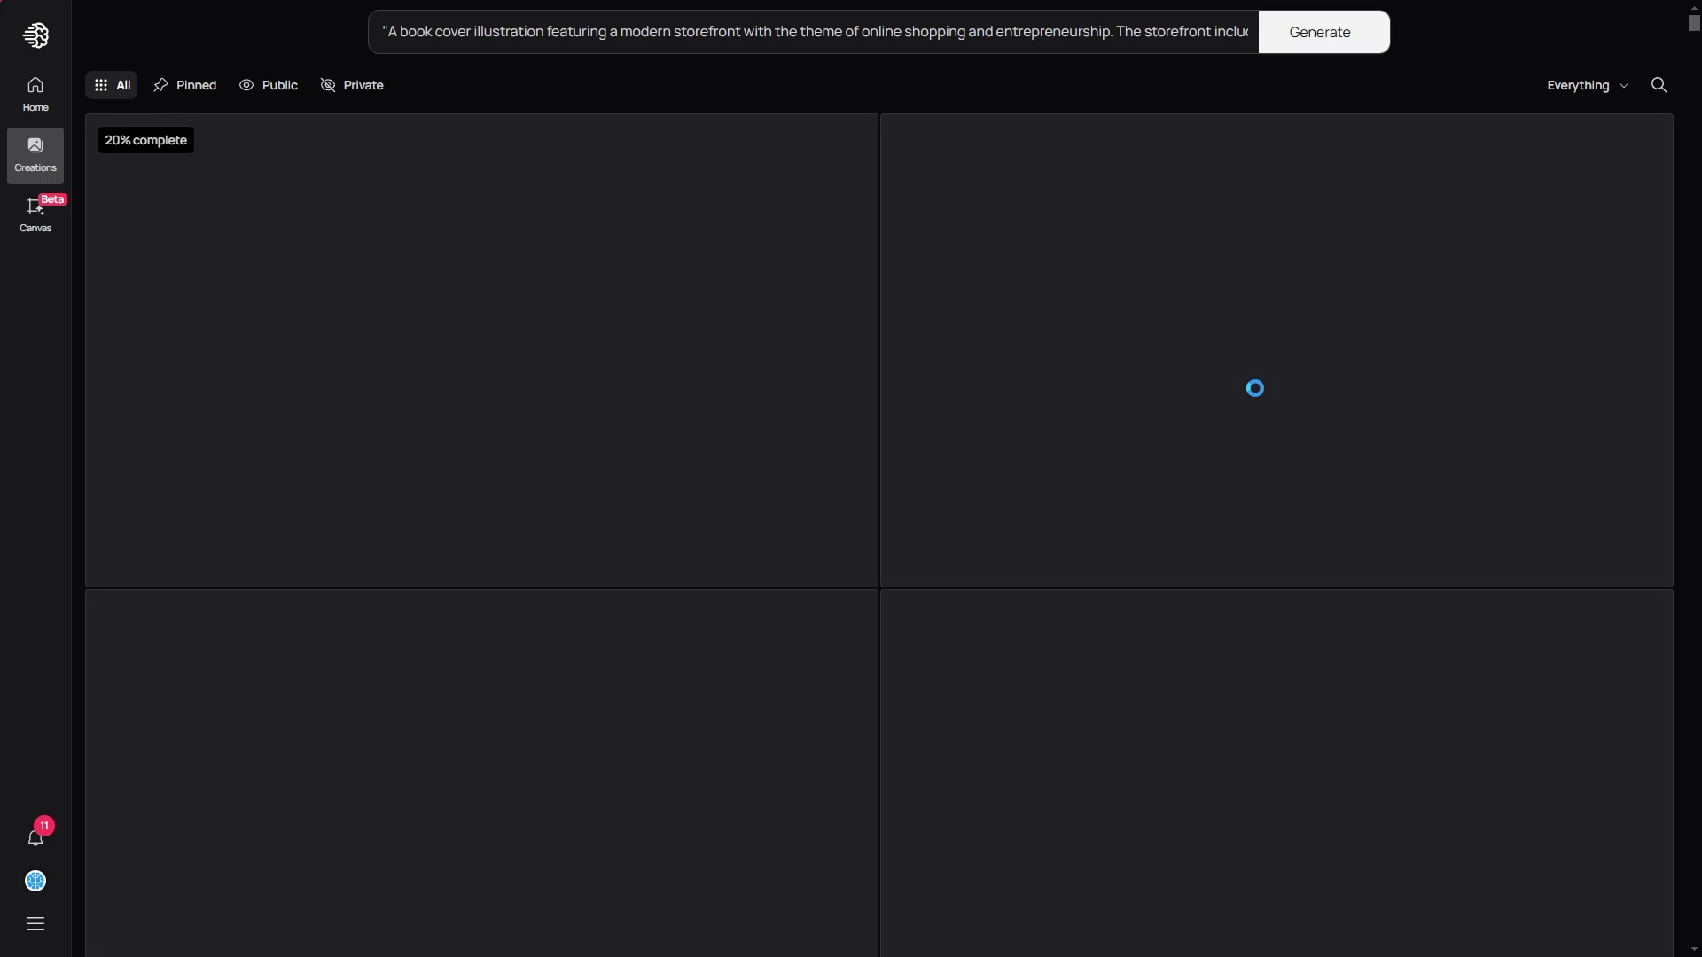
Compare the four newly generated purple storefront covers for sign text and style.
scroll(821, 319, "down", 2)
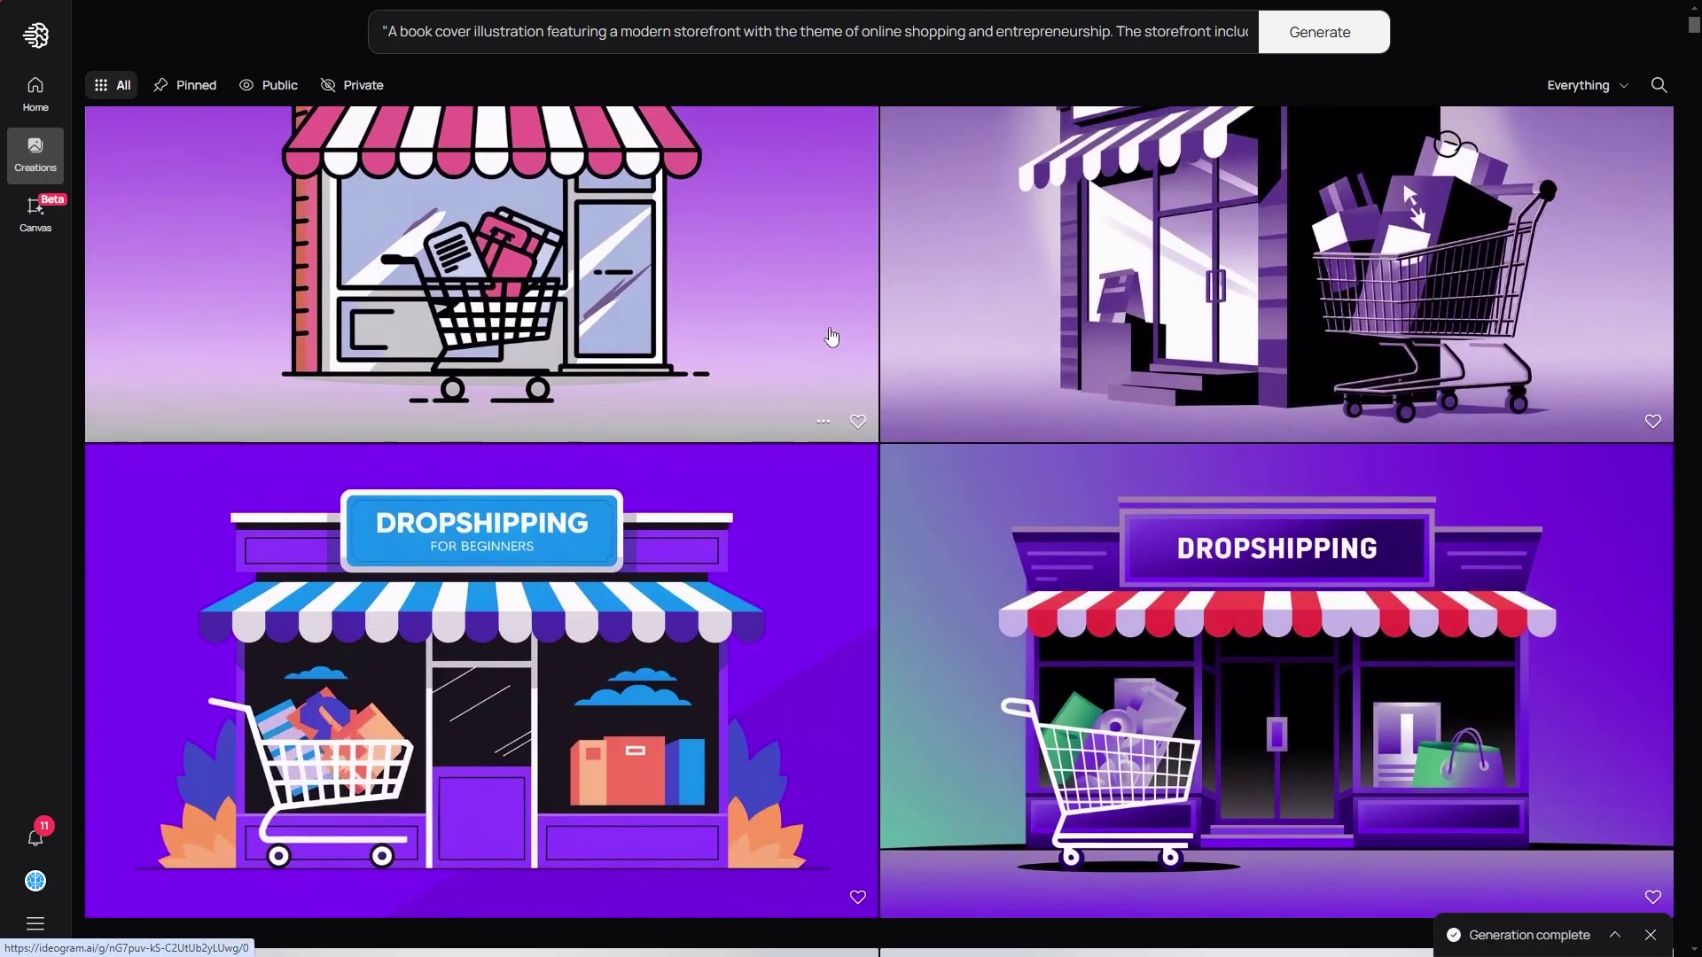
scroll(842, 331, "up", 2)
scroll(848, 331, "down", 1)
scroll(848, 328, "up", 1)
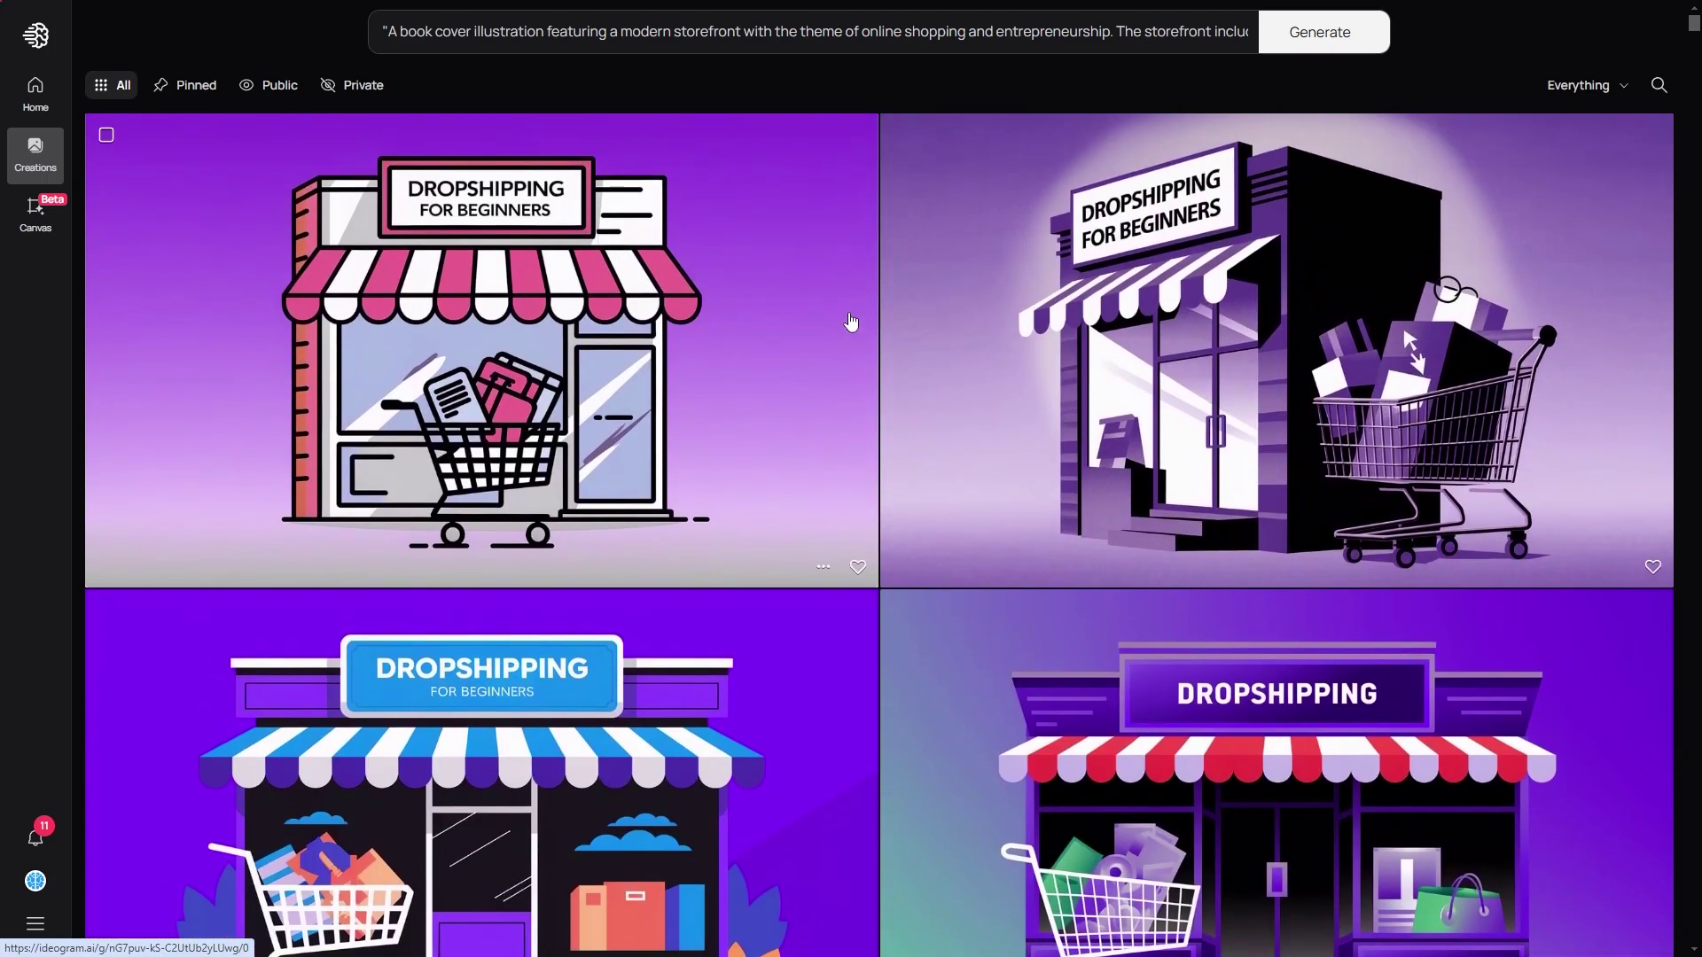
scroll(851, 321, "down", 2)
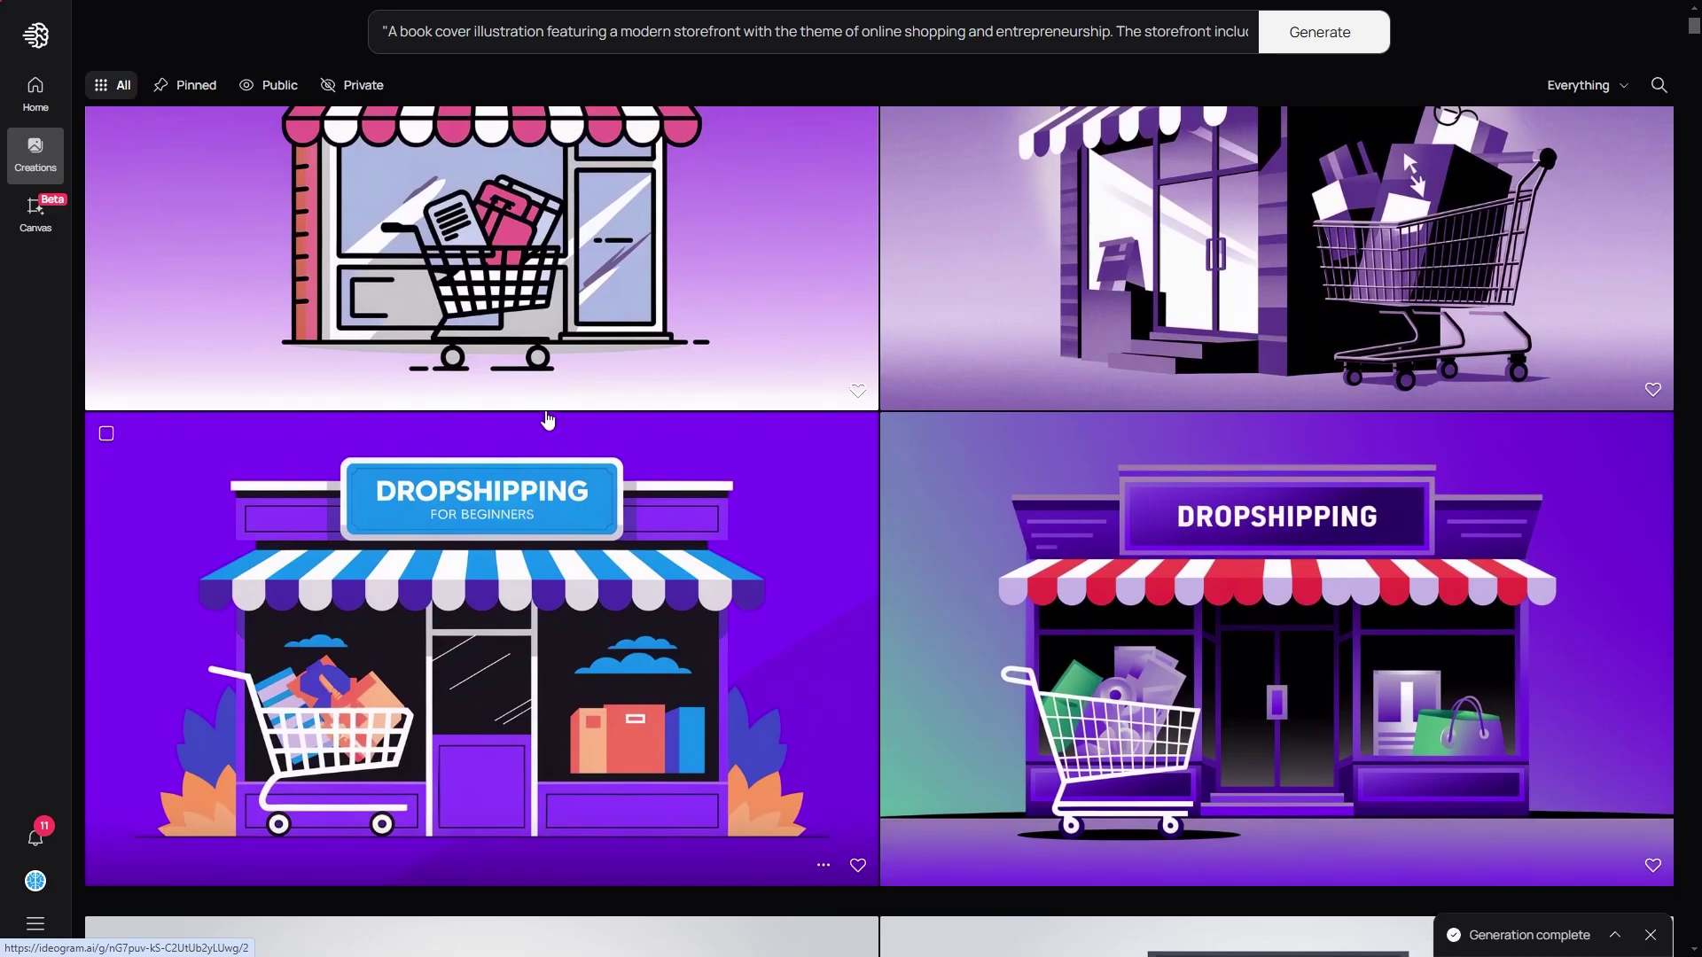
scroll(559, 409, "up", 1)
scroll(567, 401, "up", 1)
scroll(840, 354, "down", 3)
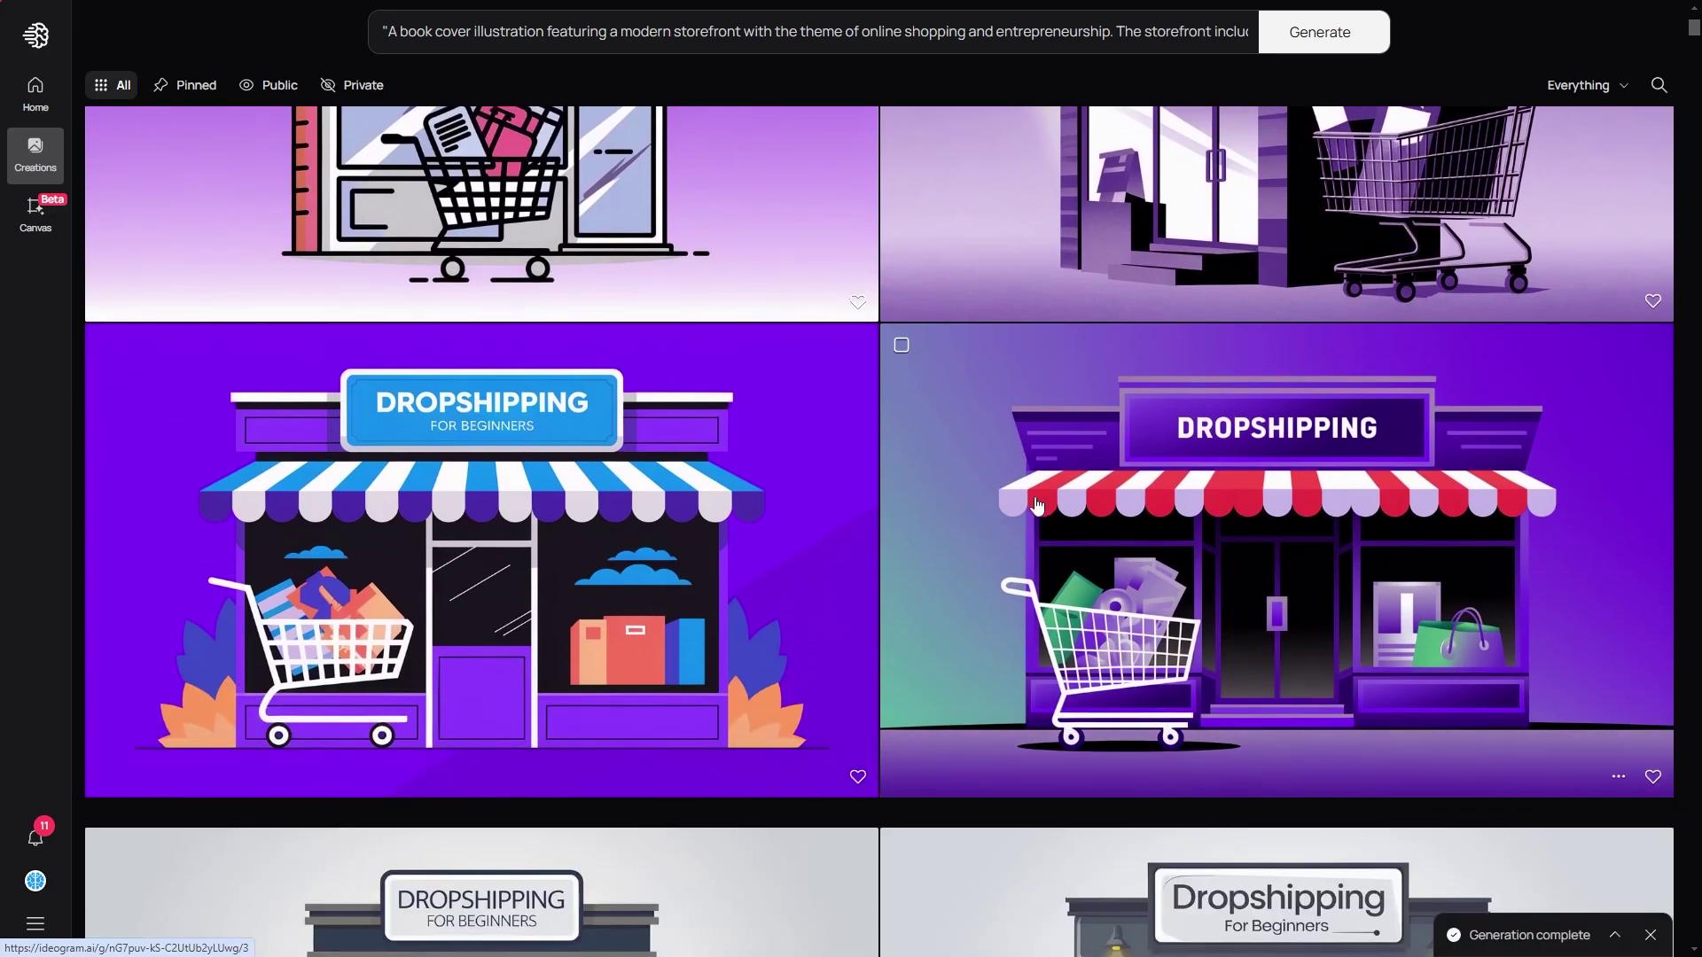
Switch to the Shopify Dropshipping Guide product on Gumroad and upload the angled purple storefront image as its cover.
left_click(781, 516)
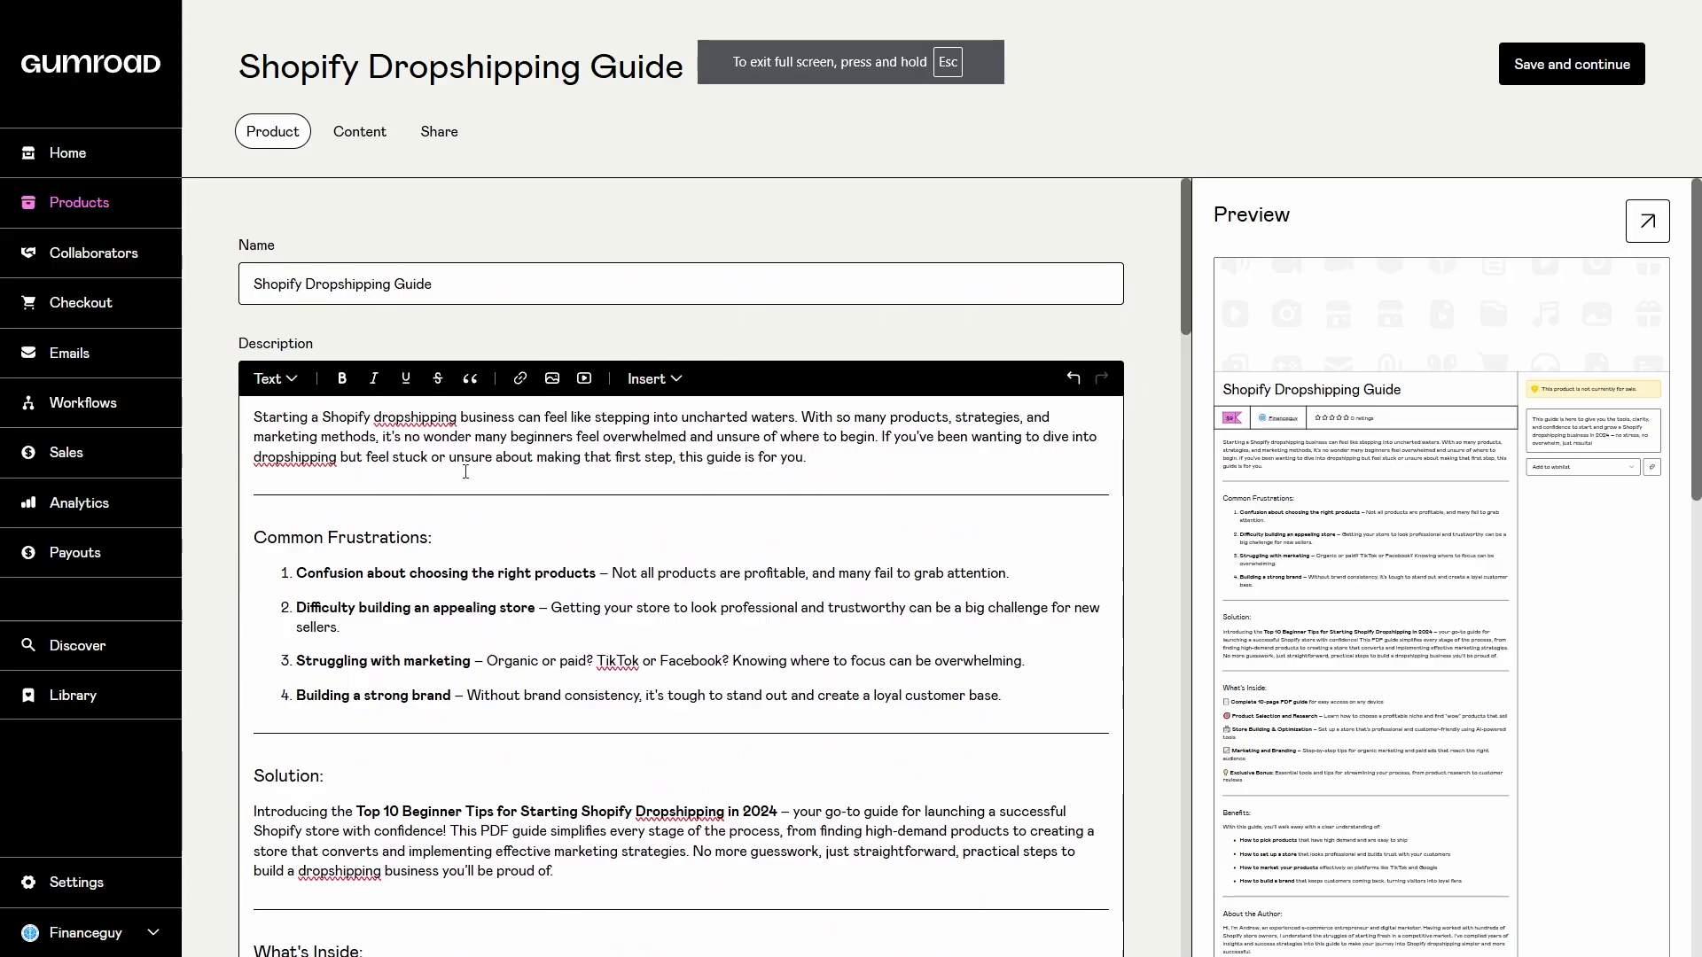
scroll(493, 486, "down", 15)
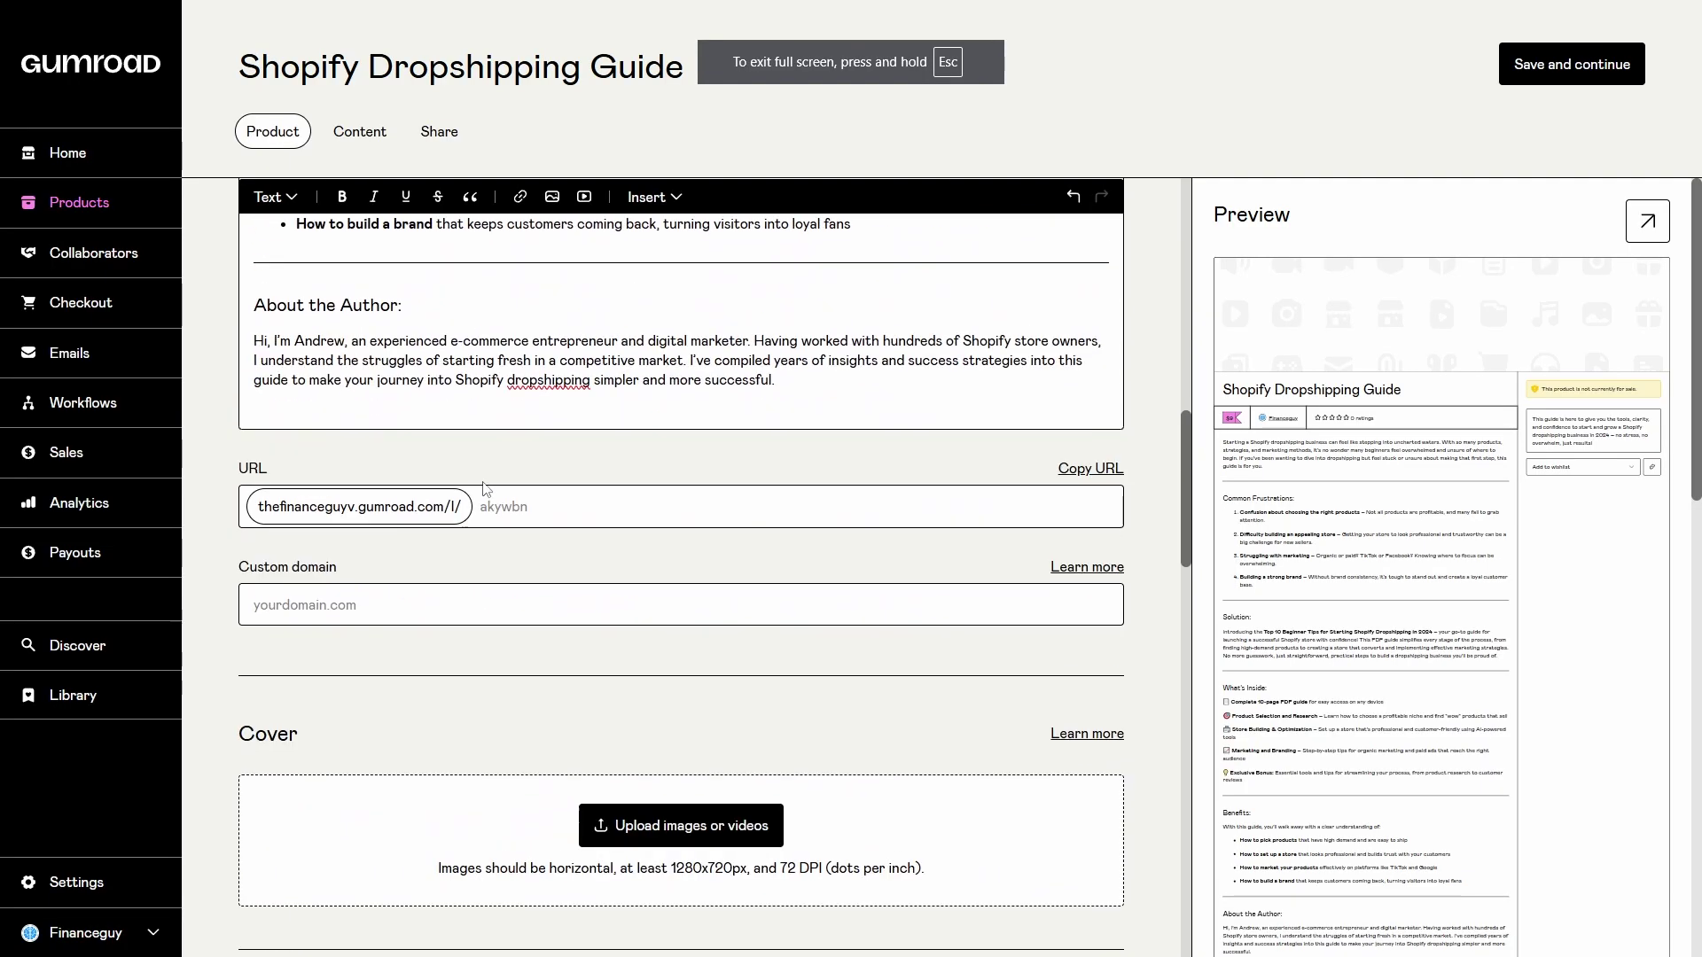
scroll(494, 487, "down", 7)
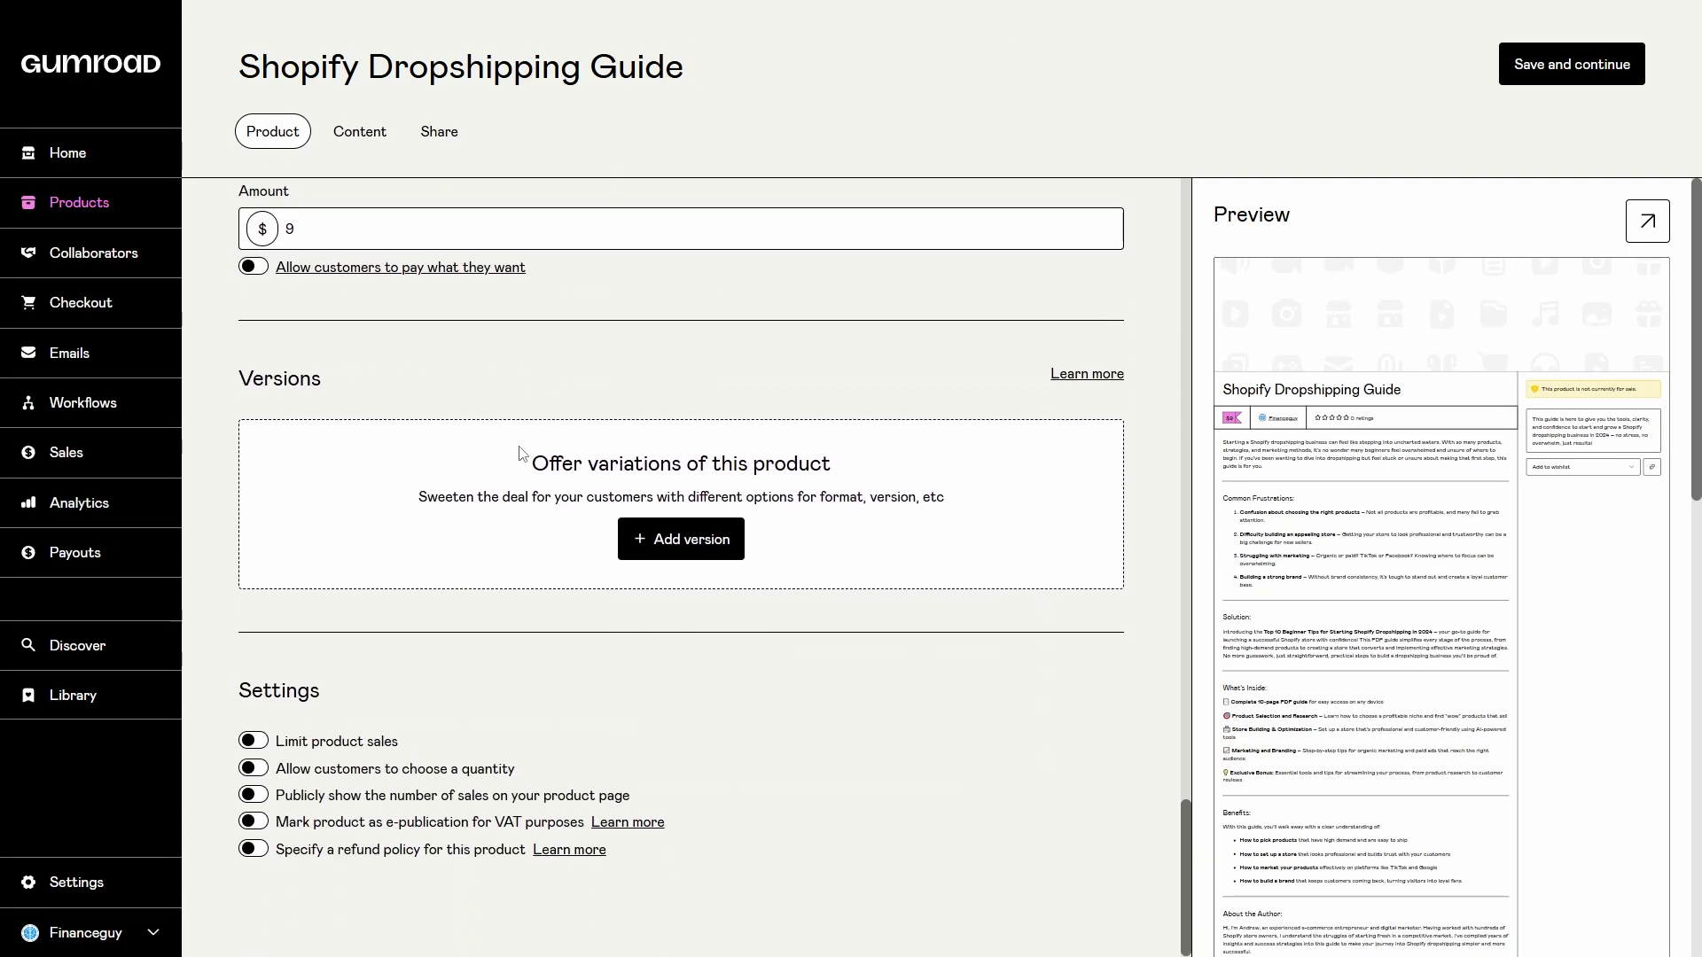
scroll(523, 452, "up", 7)
scroll(493, 485, "up", 10)
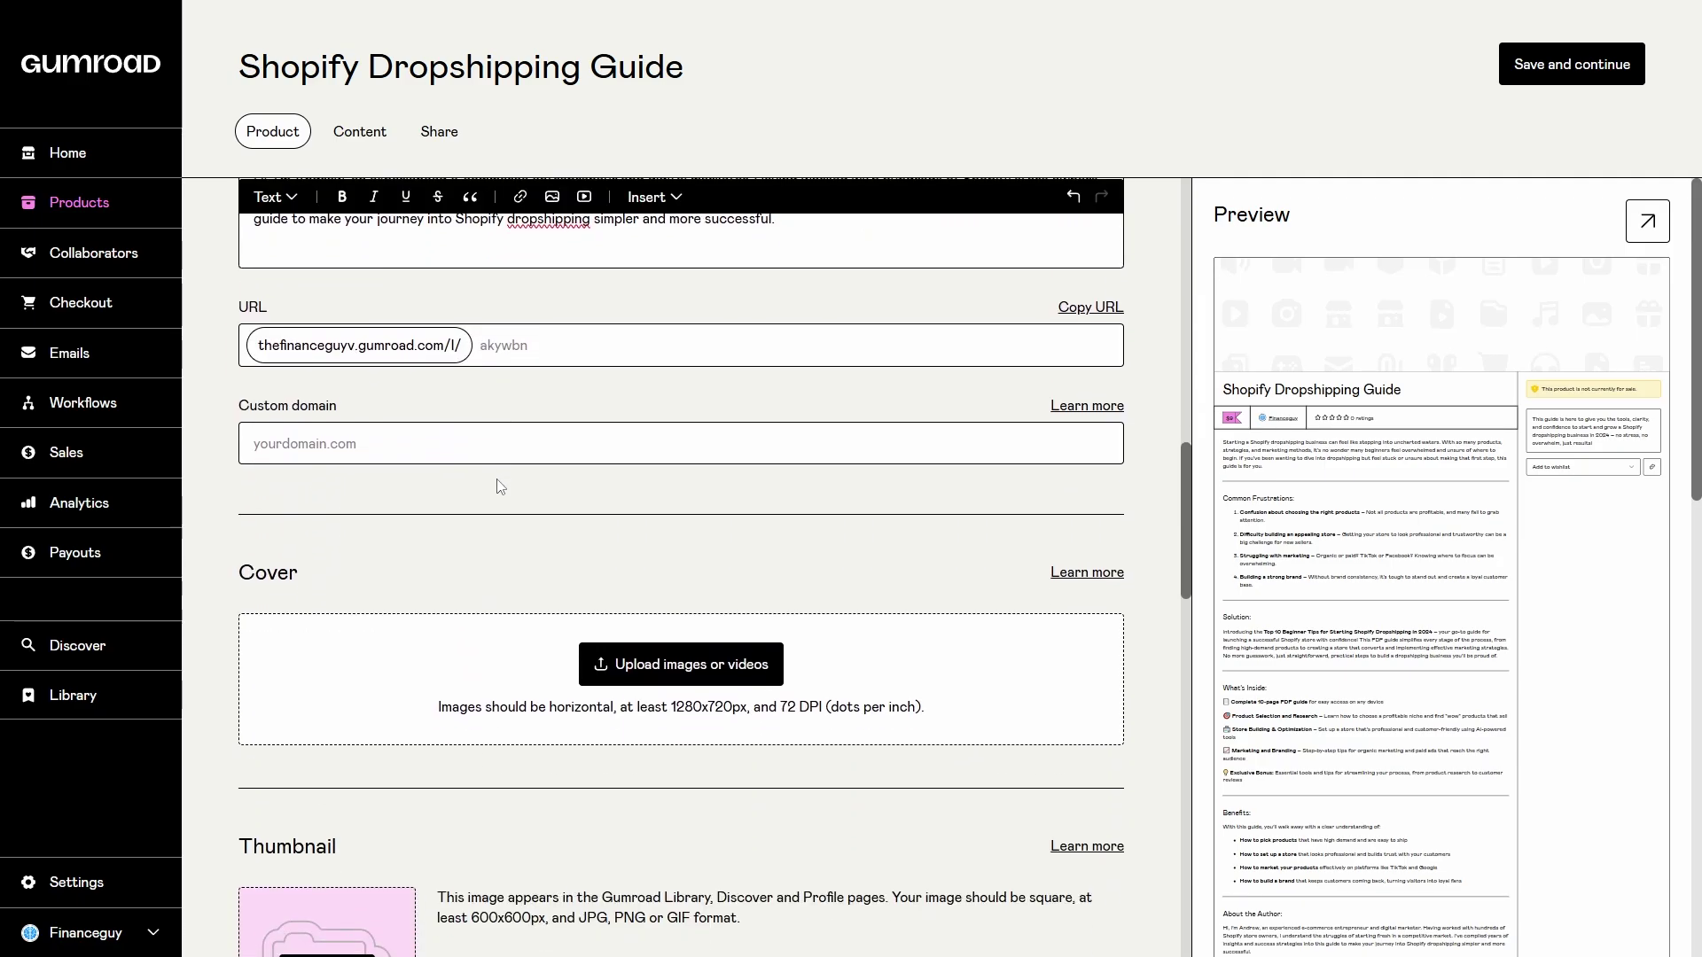
left_click(694, 669)
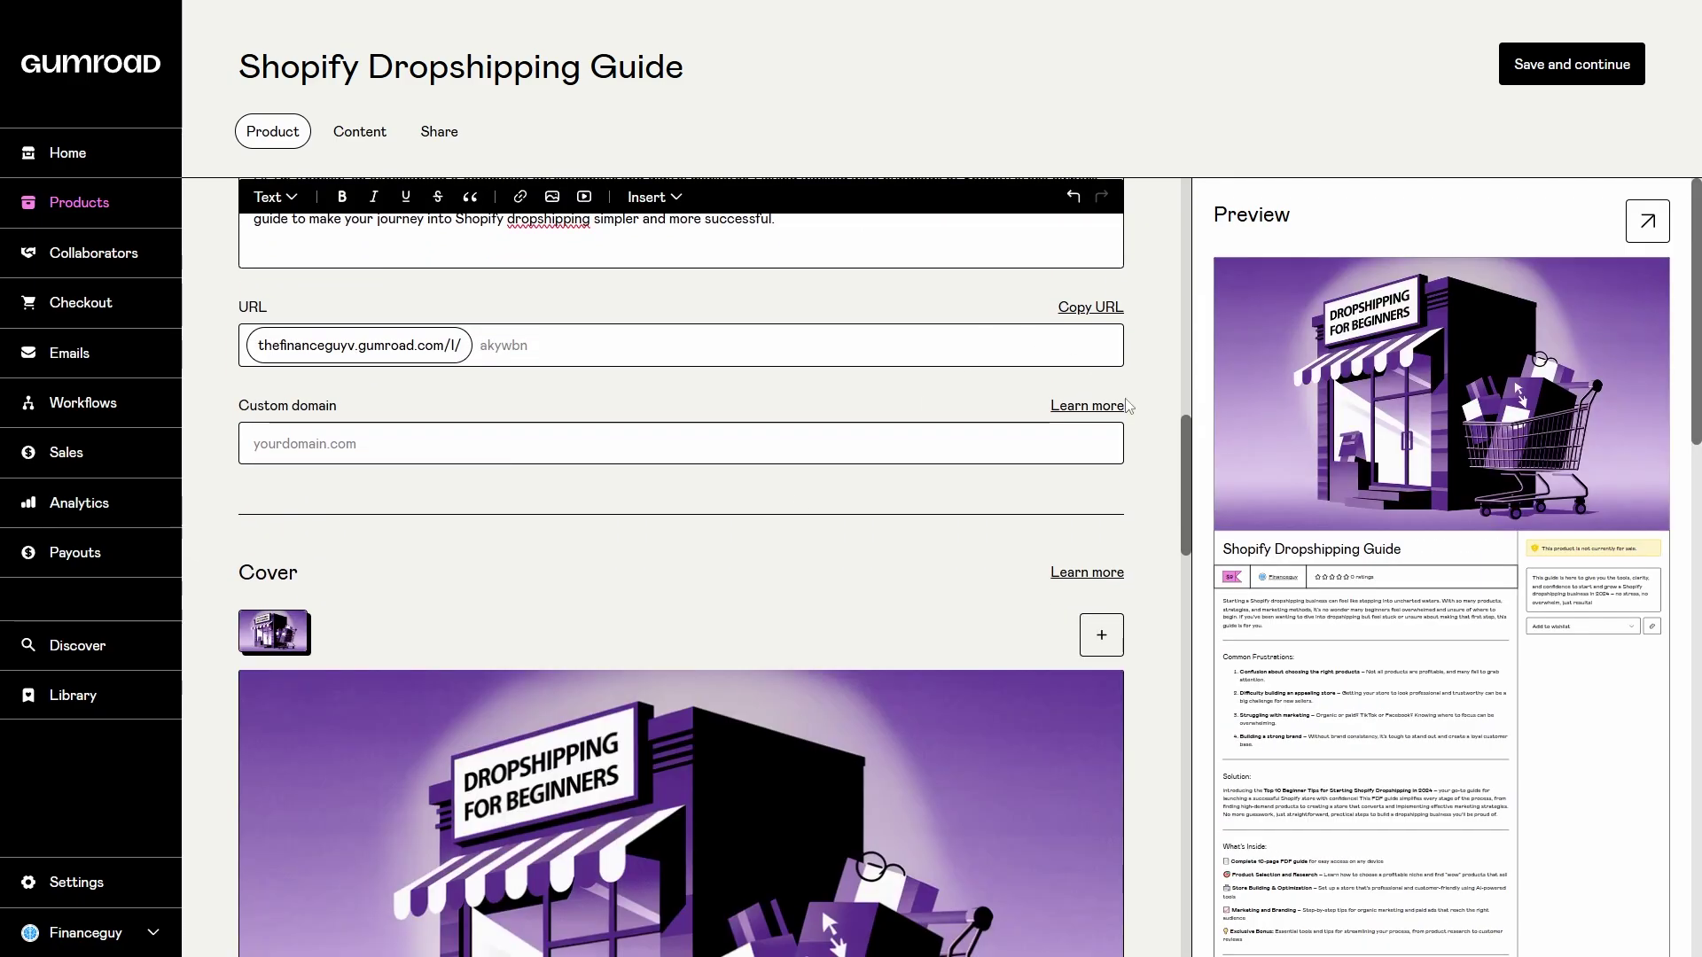
Save and publish the Shopify Dropshipping Guide product, and copy its link to the clipboard.
scroll(627, 430, "down", 10)
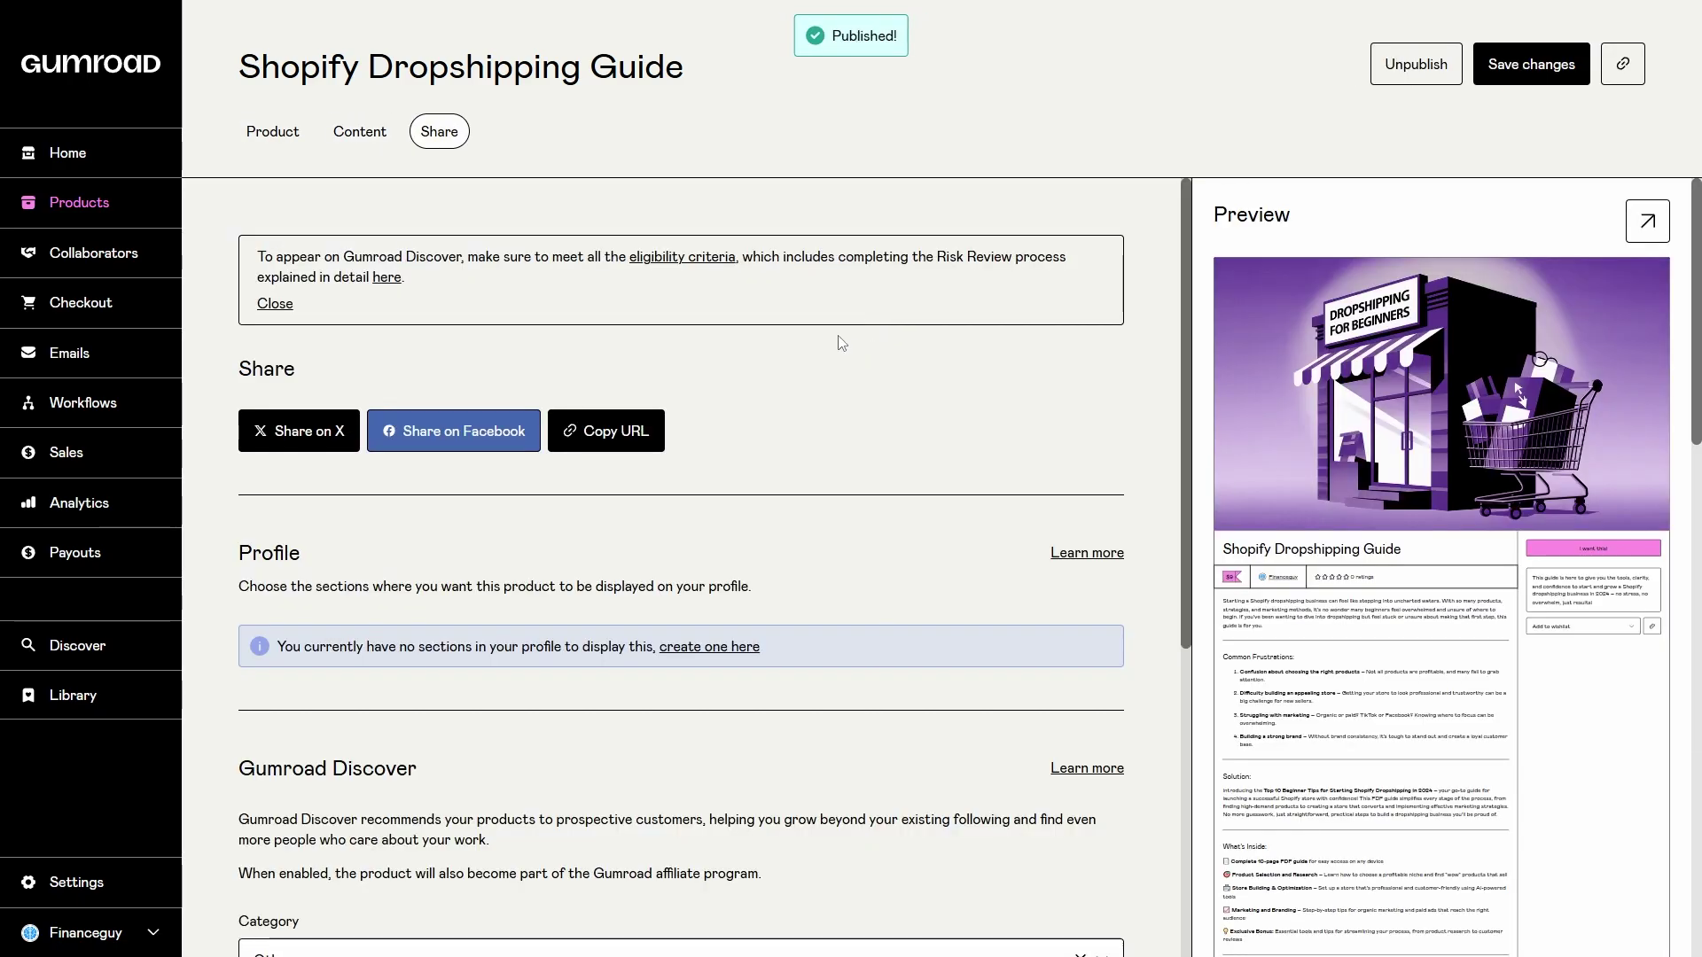
left_click(1623, 64)
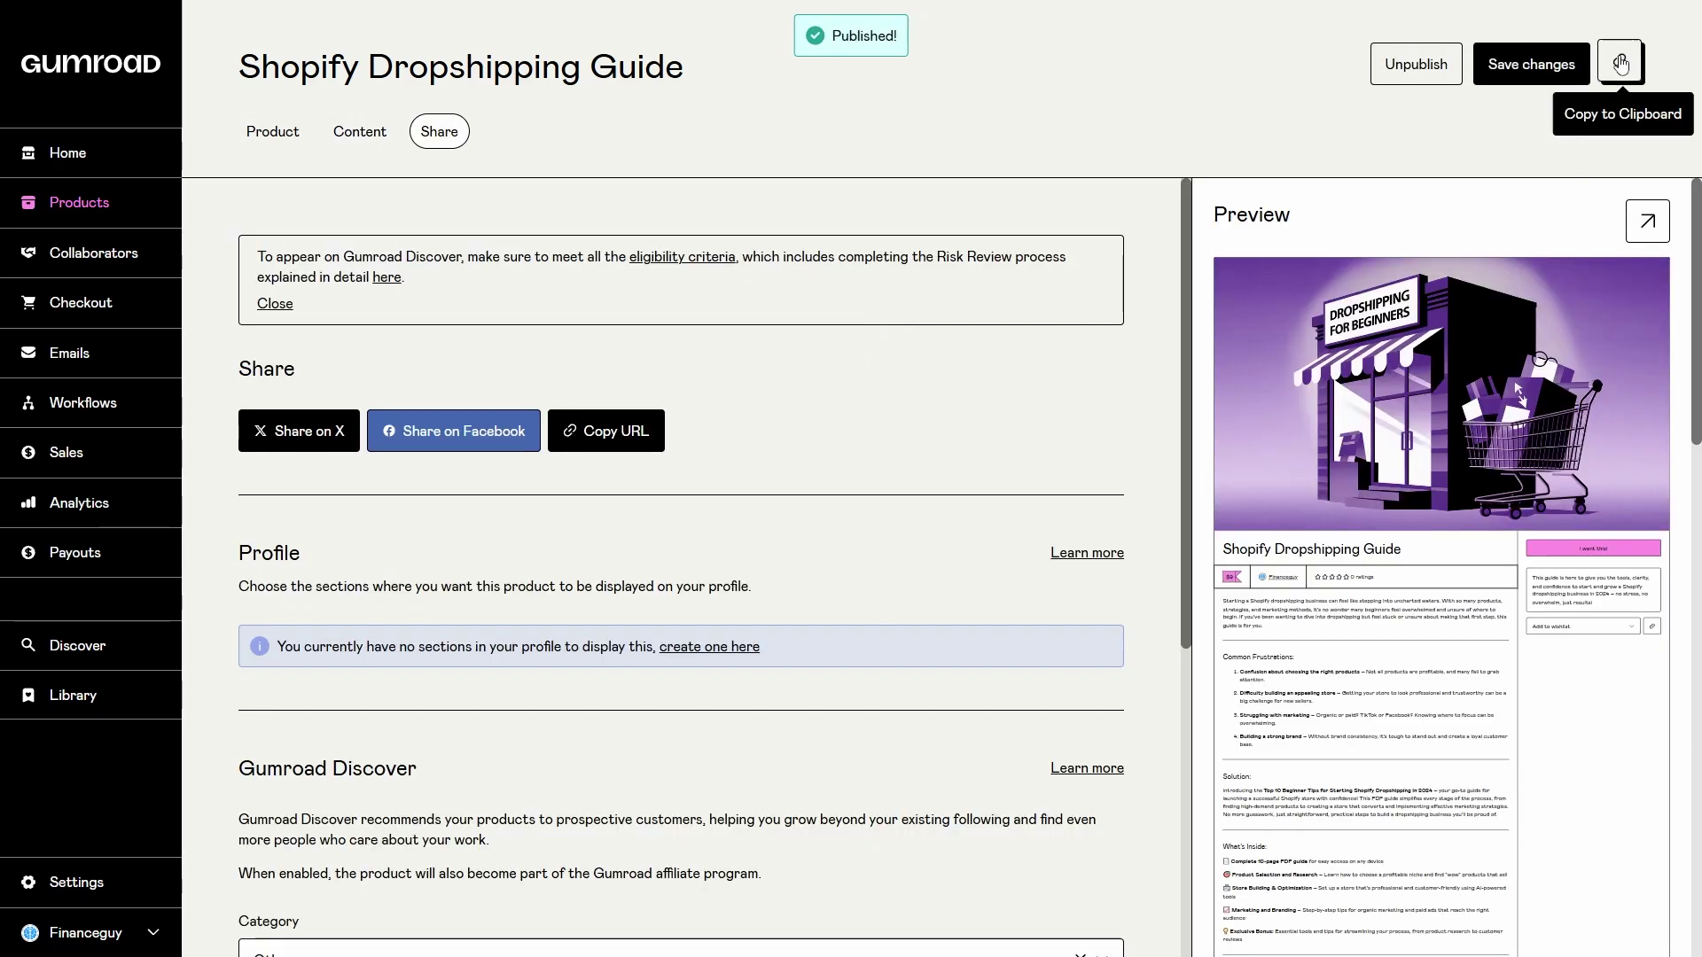
Open the product page preview and review the description from Common Frustrations to About the Author, marking the sections with arrows.
left_click(1647, 221)
scroll(421, 350, "down", 5)
scroll(422, 350, "down", 3)
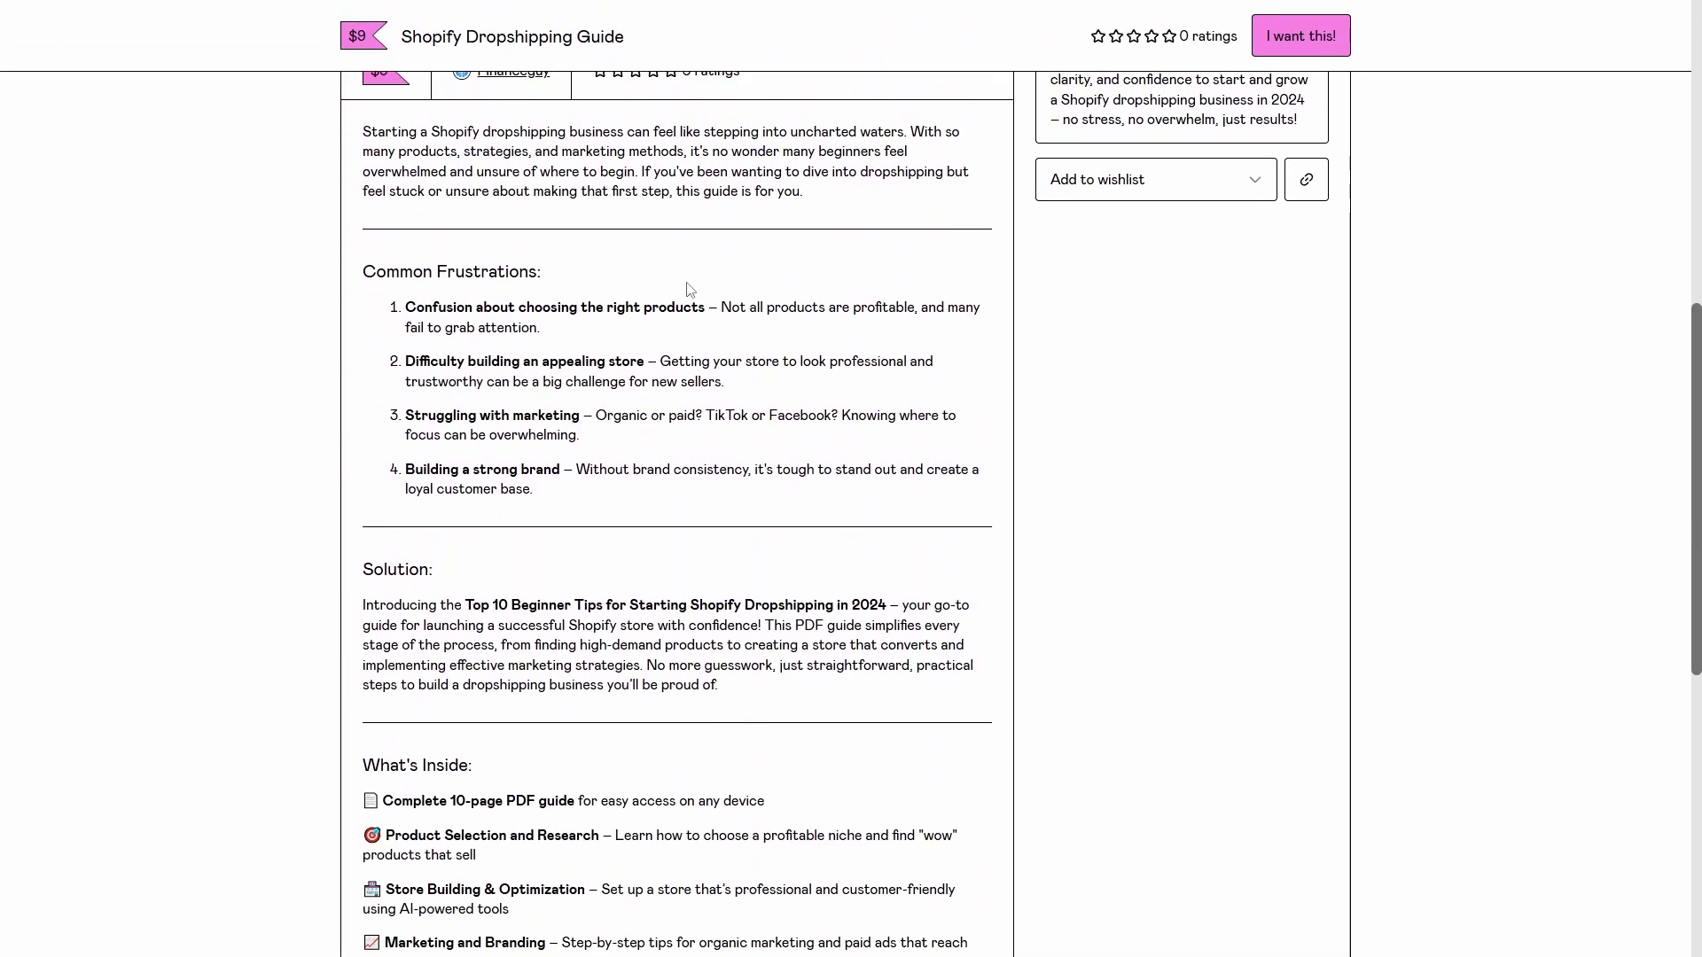
mouse_move(181, 268)
left_mouse_down()
mouse_move(342, 273)
mouse_move(350, 425)
mouse_move(370, 462)
left_mouse_up()
left_click_drag(173, 559, 328, 577)
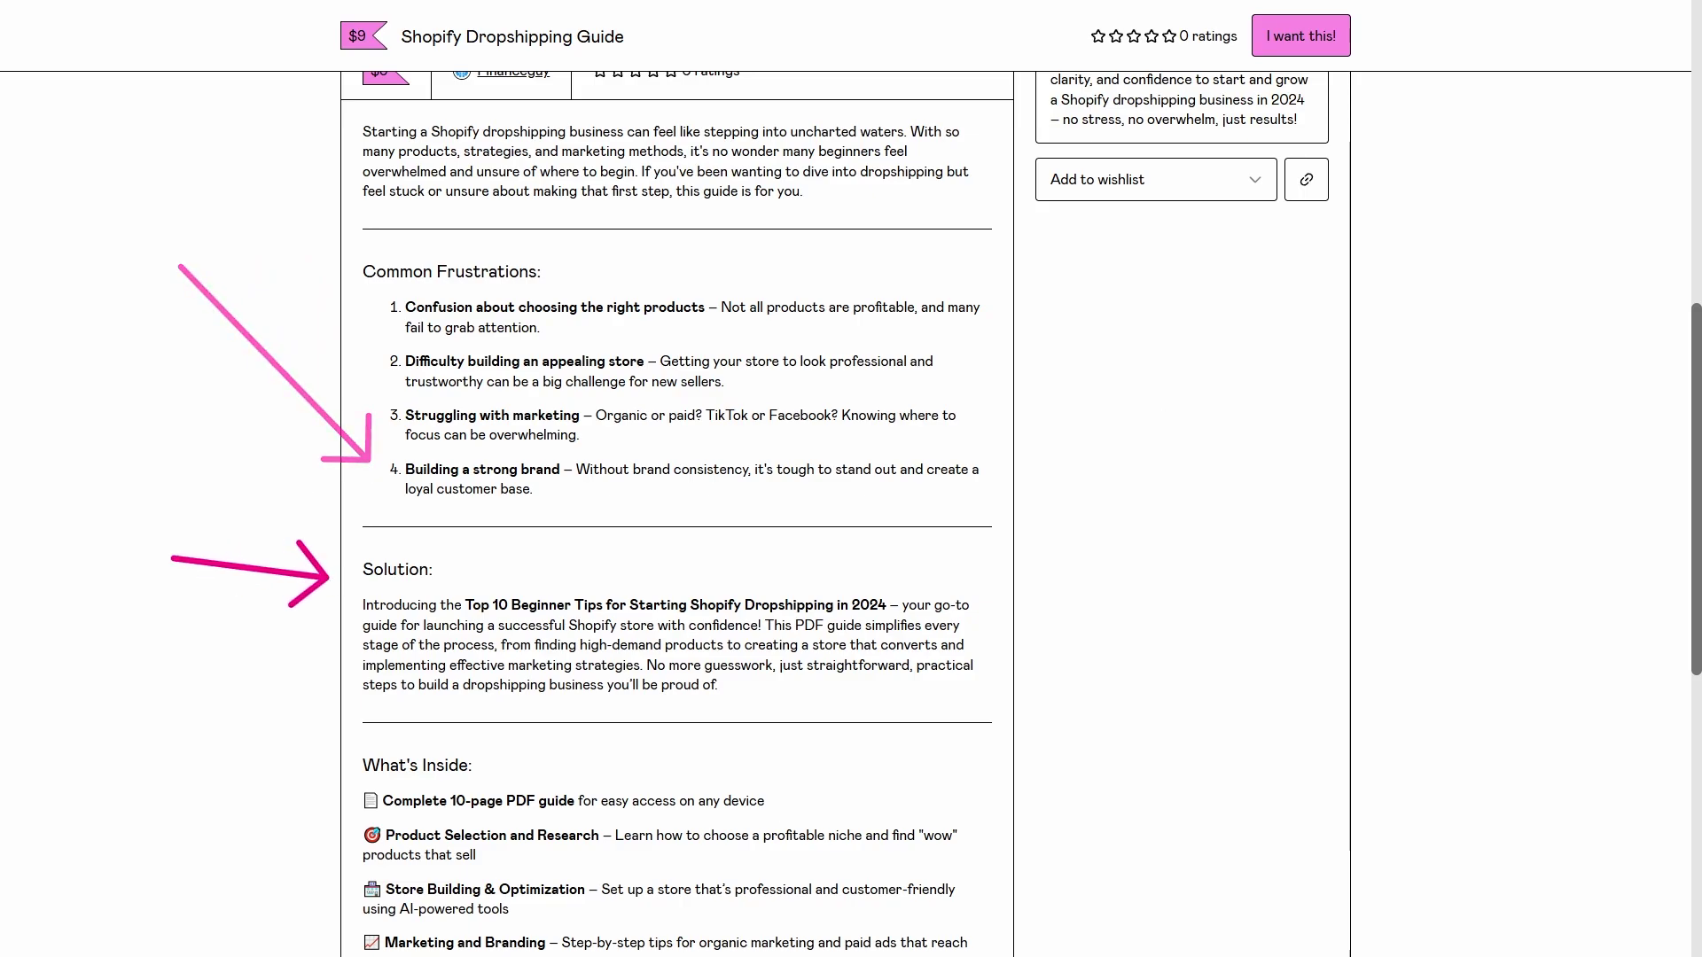
scroll(115, 547, "down", 4)
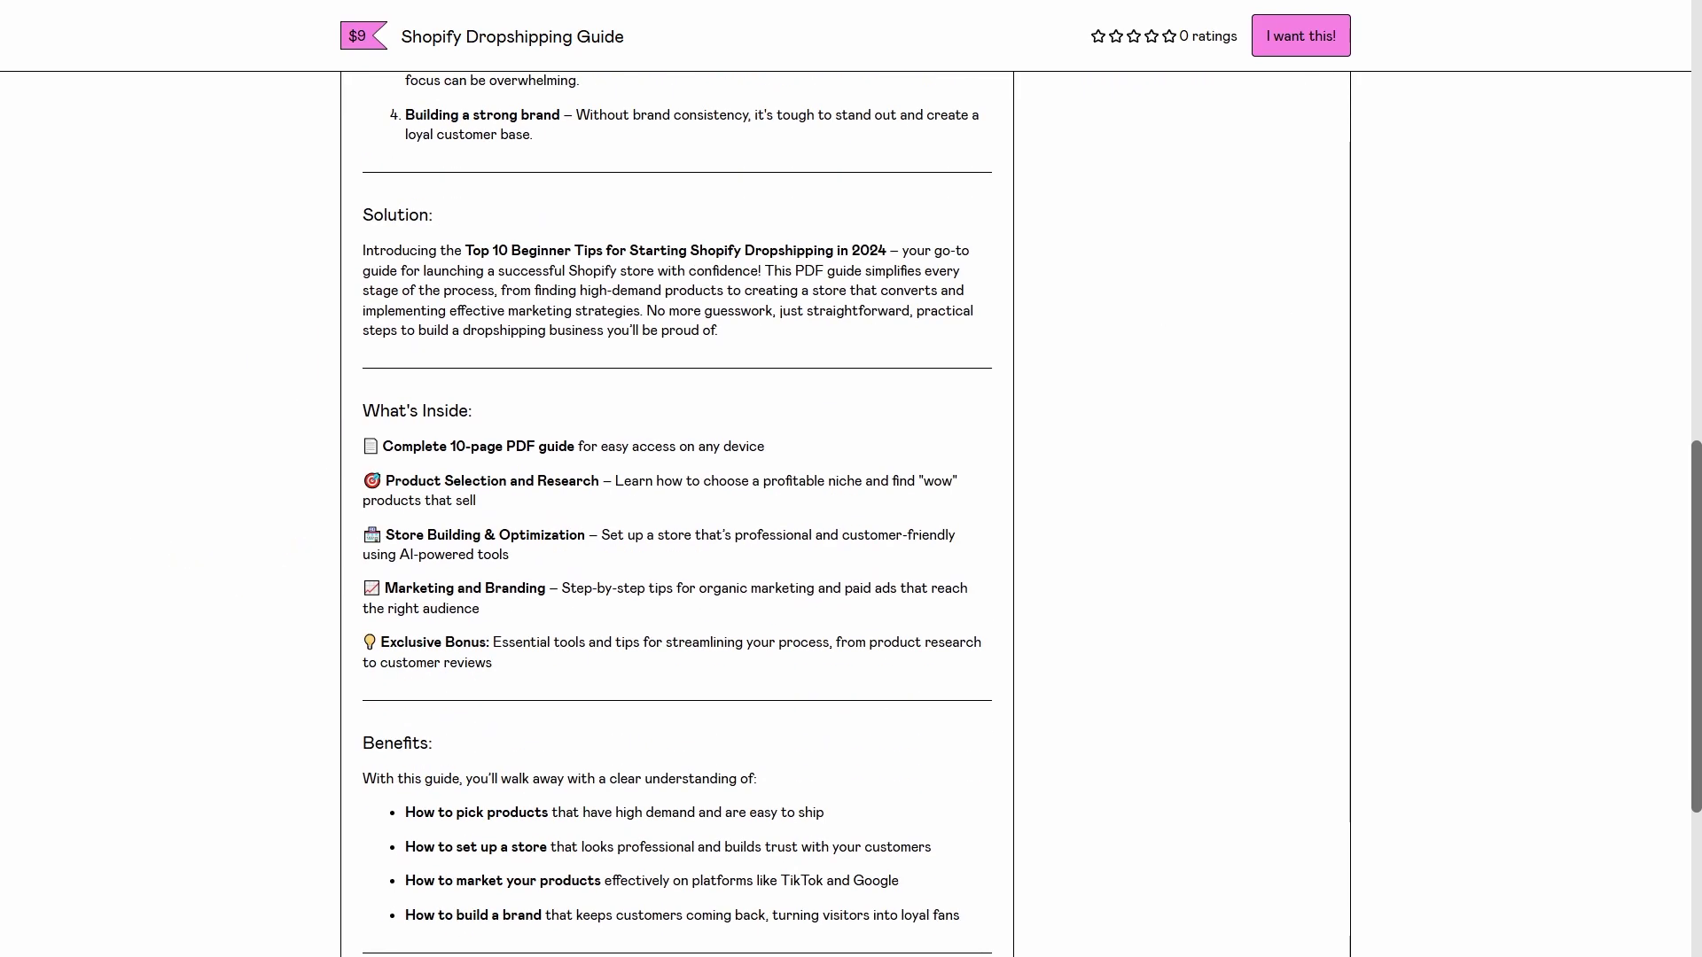
mouse_move(162, 399)
left_mouse_down()
mouse_move(349, 439)
mouse_move(326, 646)
left_mouse_up()
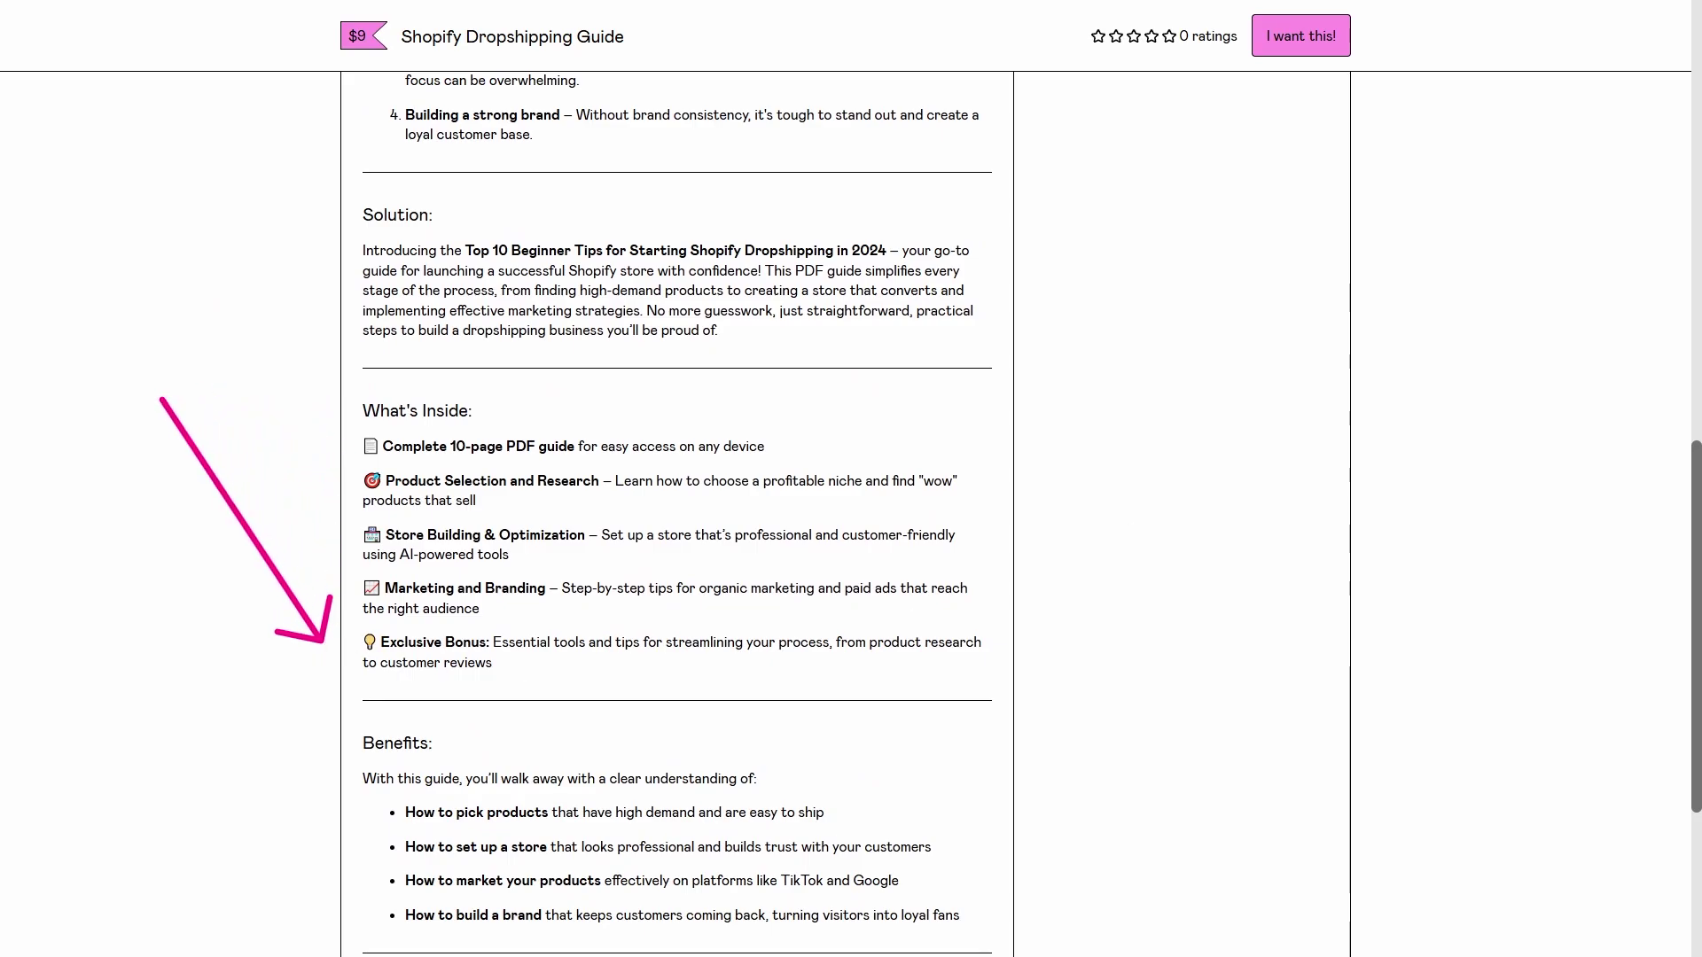
scroll(325, 645, "down", 4)
mouse_move(247, 399)
left_mouse_down()
mouse_move(359, 396)
mouse_move(353, 568)
left_mouse_up()
mouse_move(151, 668)
left_mouse_down()
mouse_move(354, 678)
mouse_move(351, 743)
left_mouse_up()
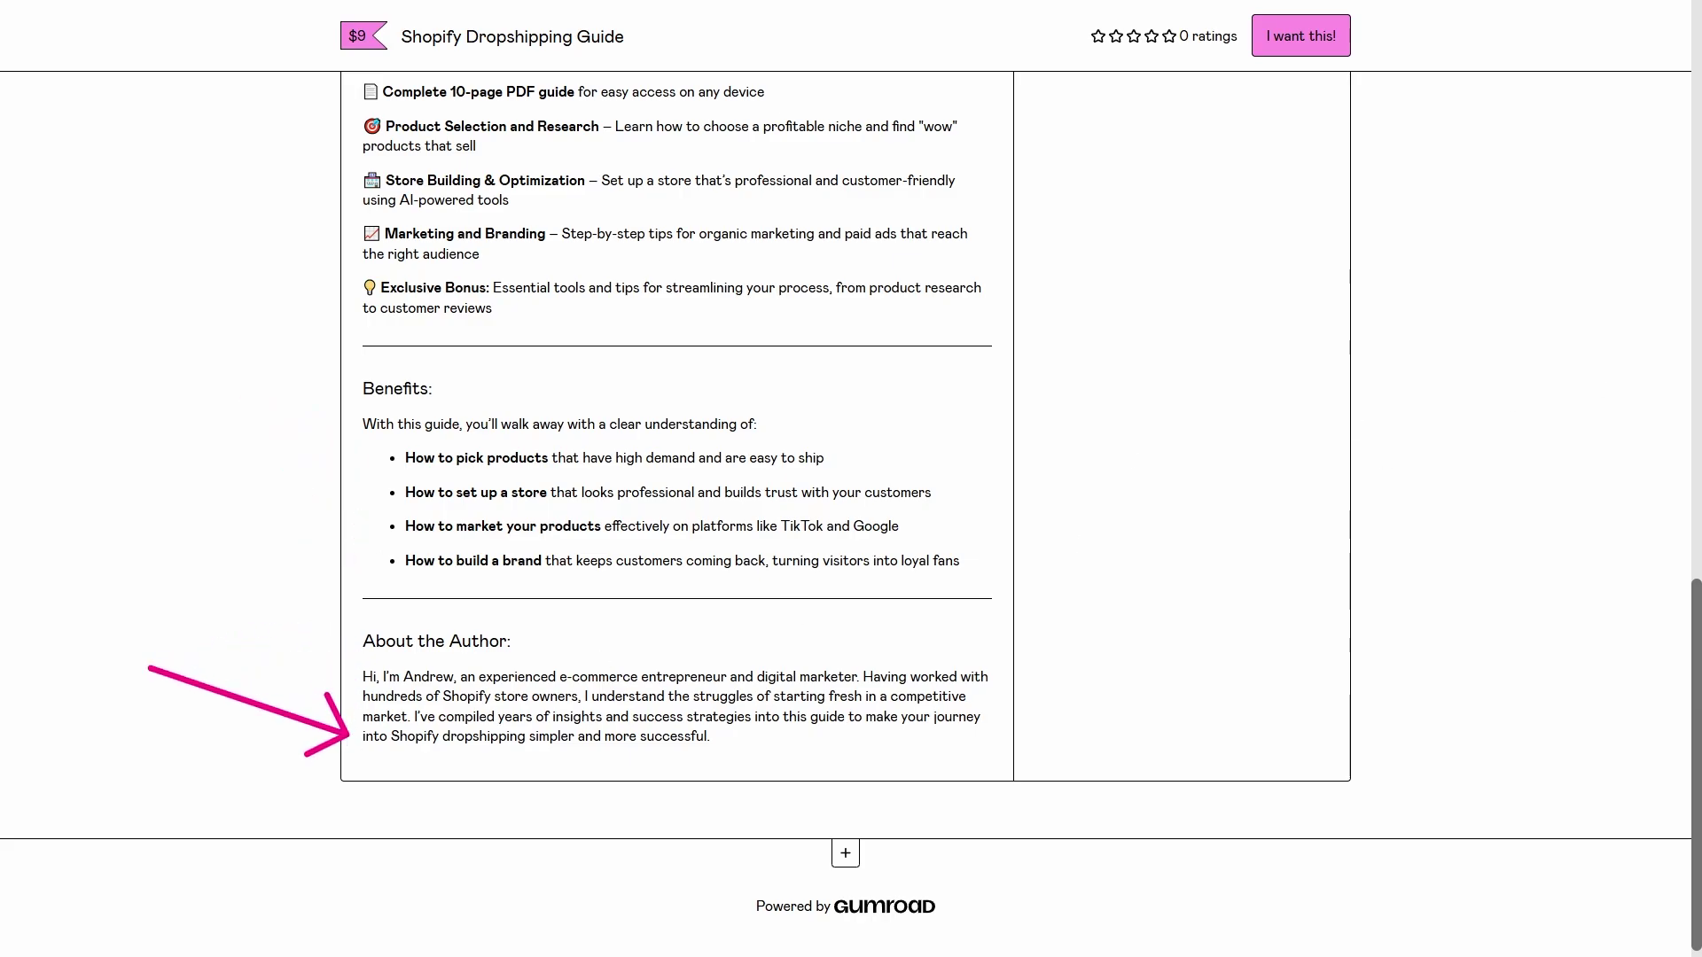